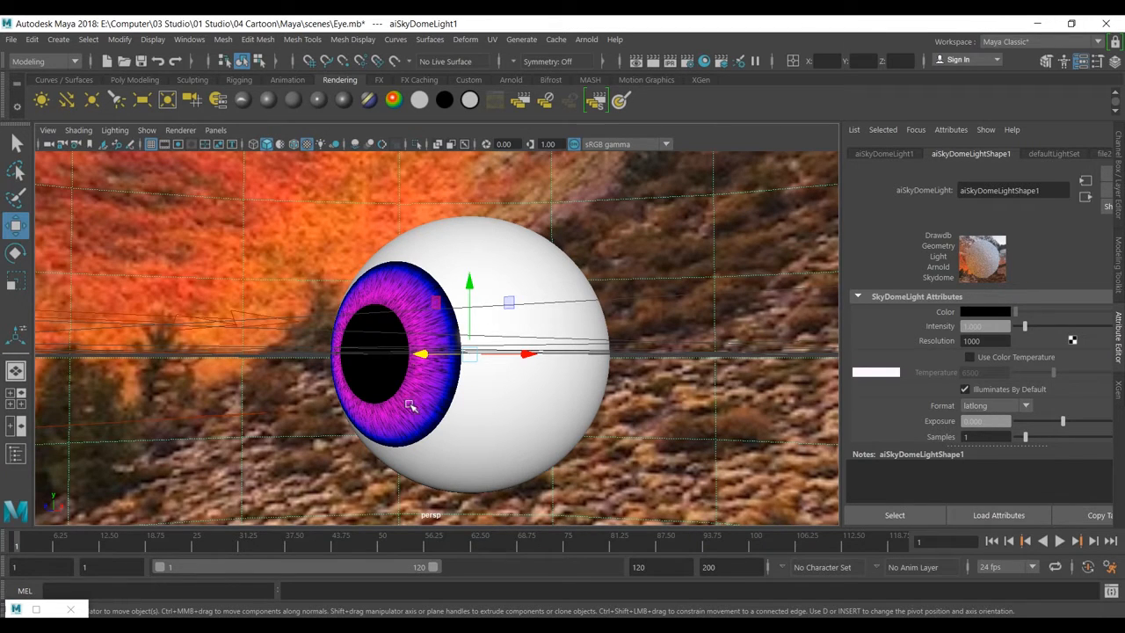
- Delete the construction history and freeze the transformations of the eye and shini meshes
click(510, 425)
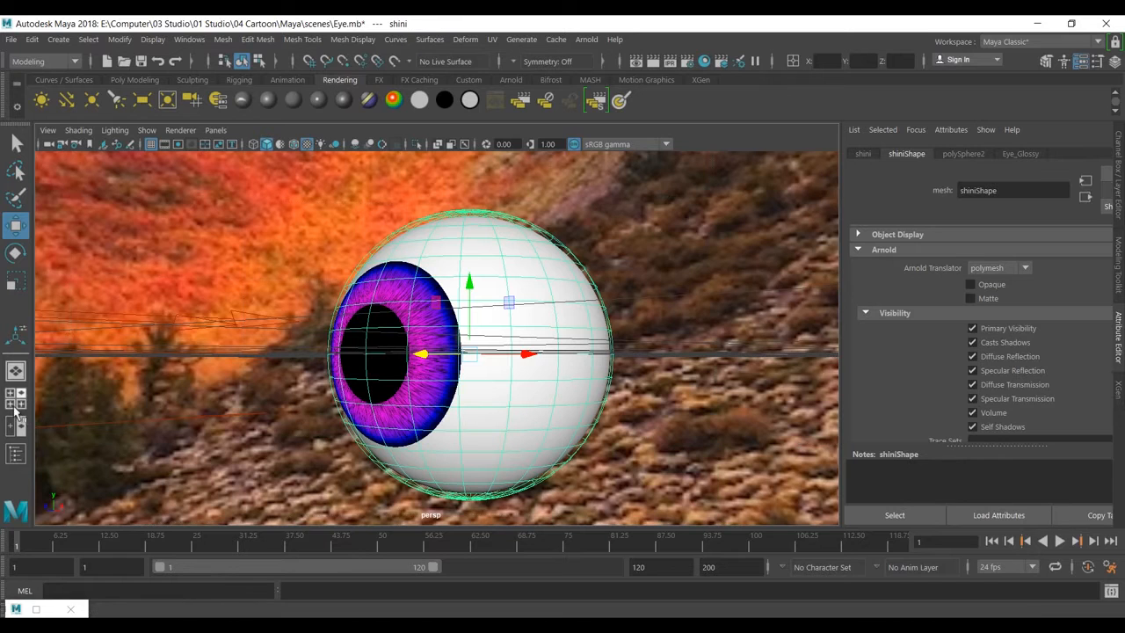
click(16, 454)
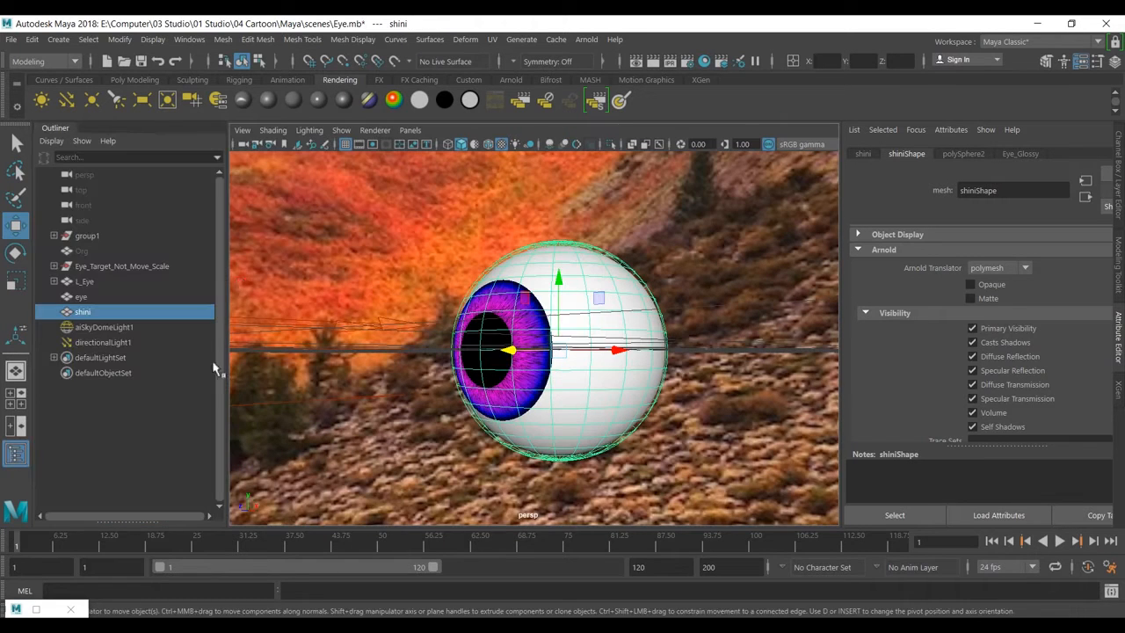
shift+click(85, 299)
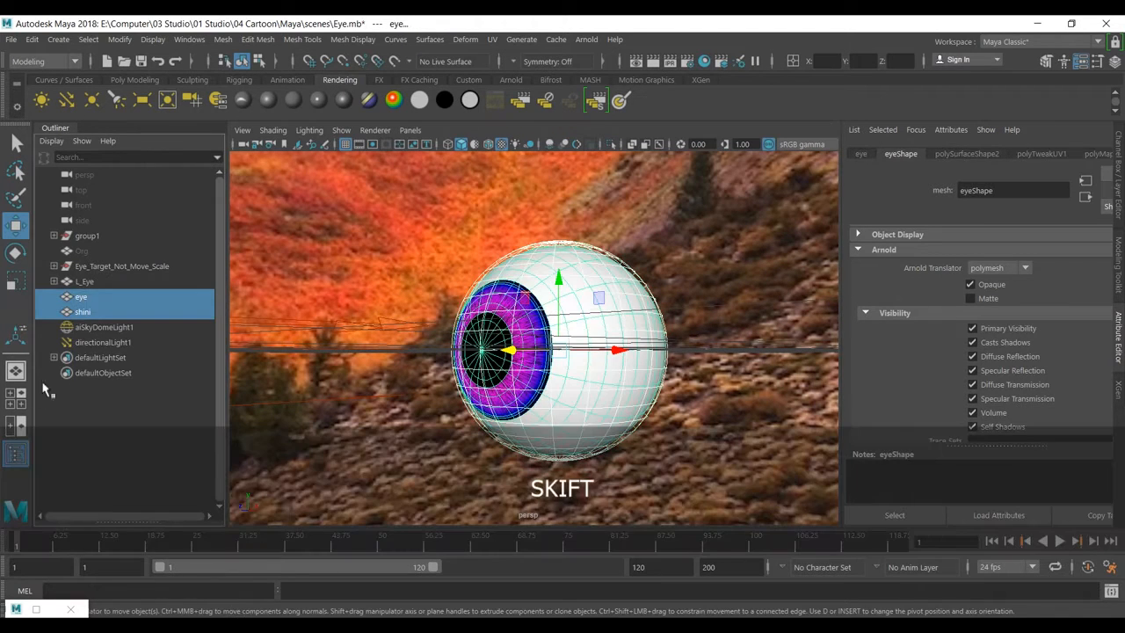
click(134, 80)
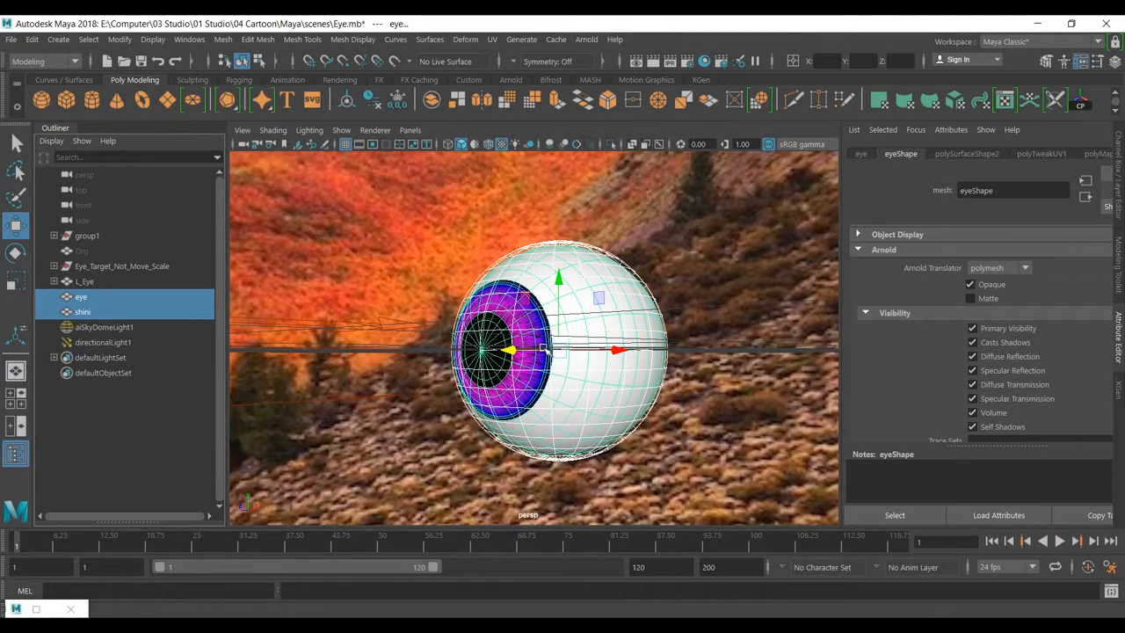
click(375, 102)
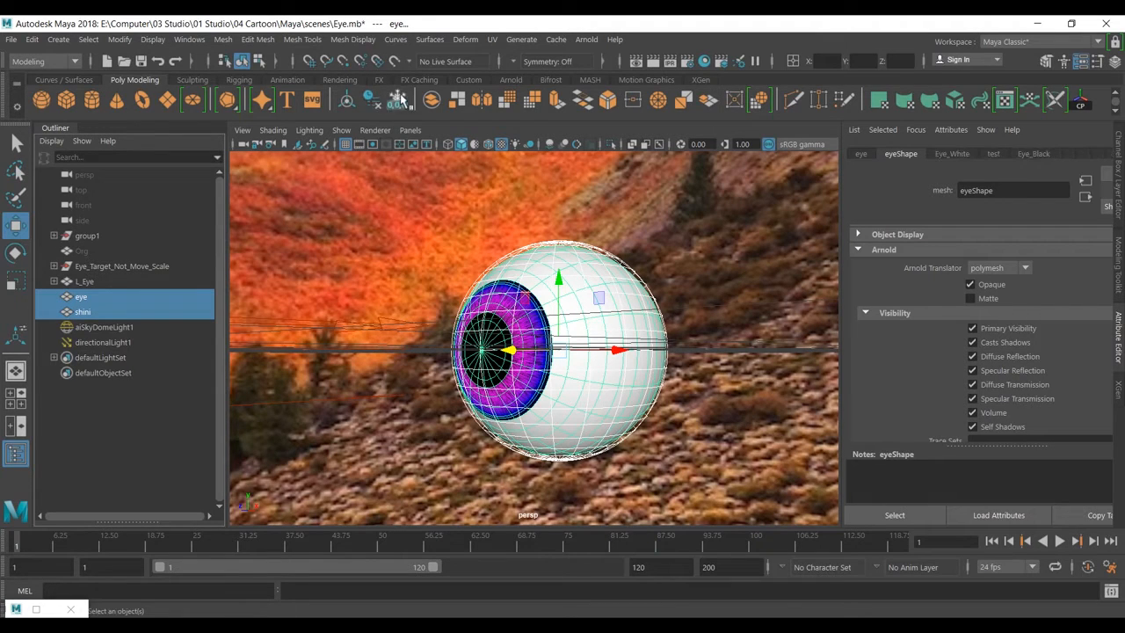
click(399, 100)
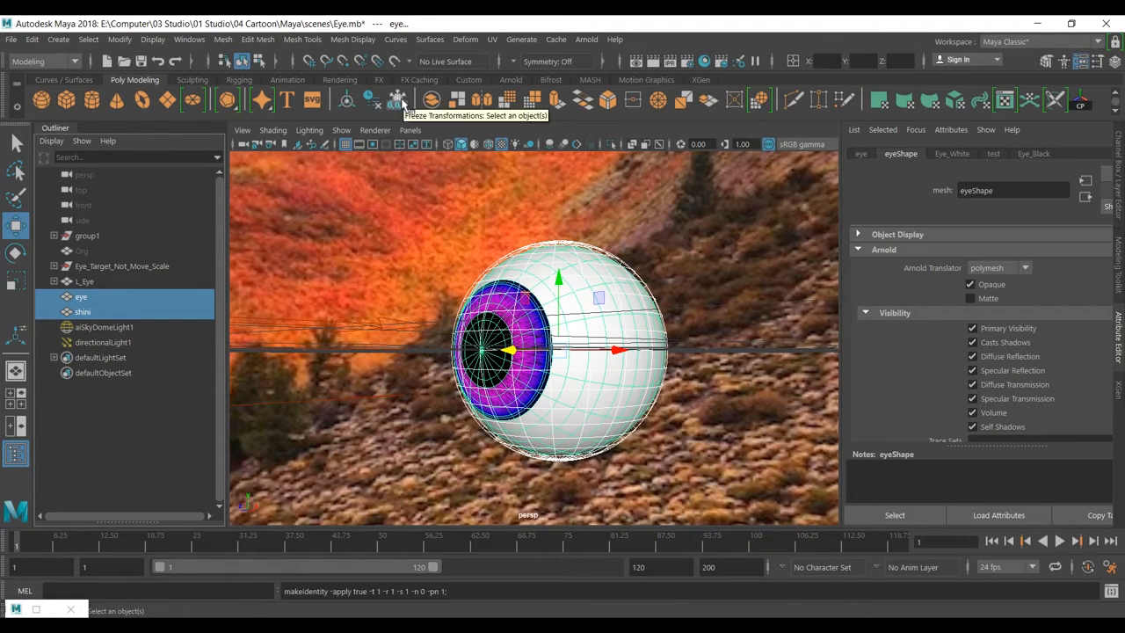
click(132, 400)
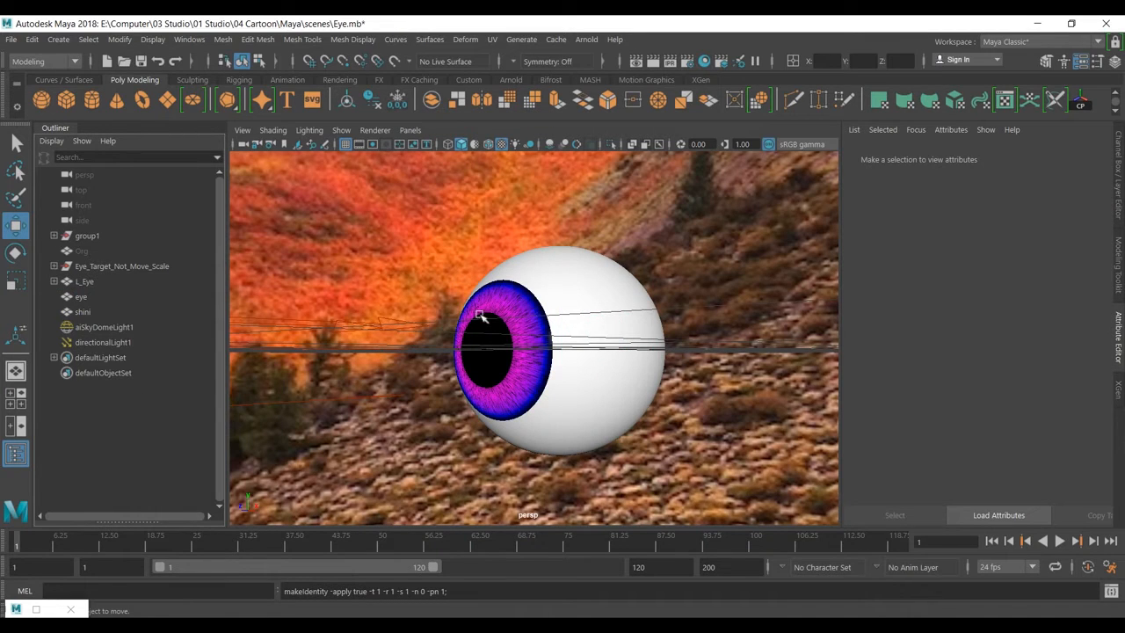
- Hide the shini outer sphere
click(92, 299)
click(122, 312)
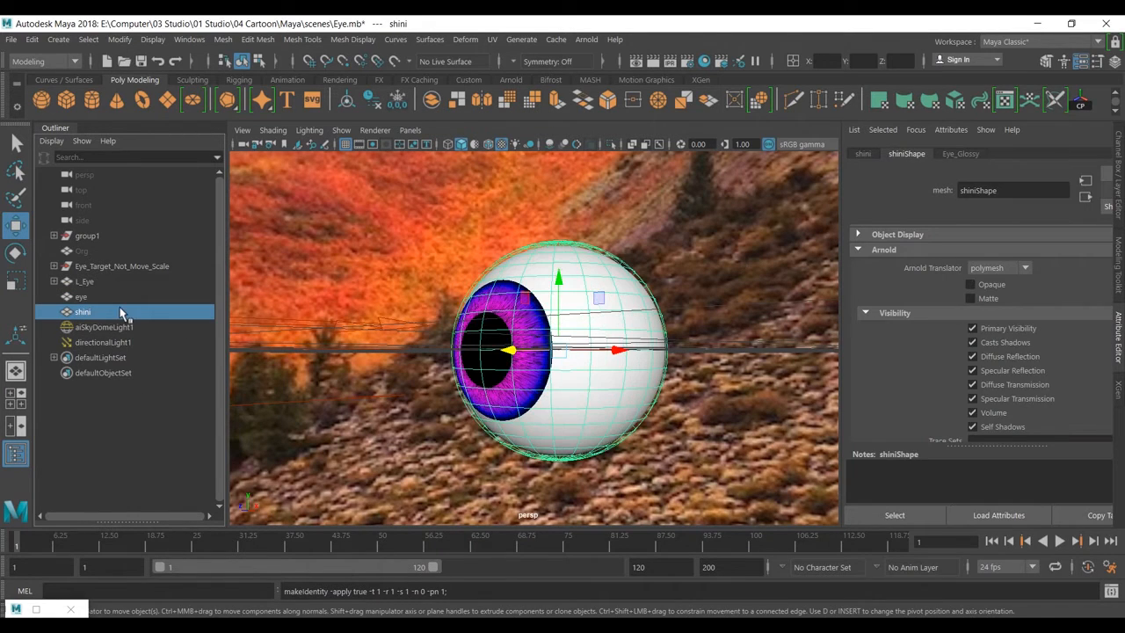
key(ctrl+h)
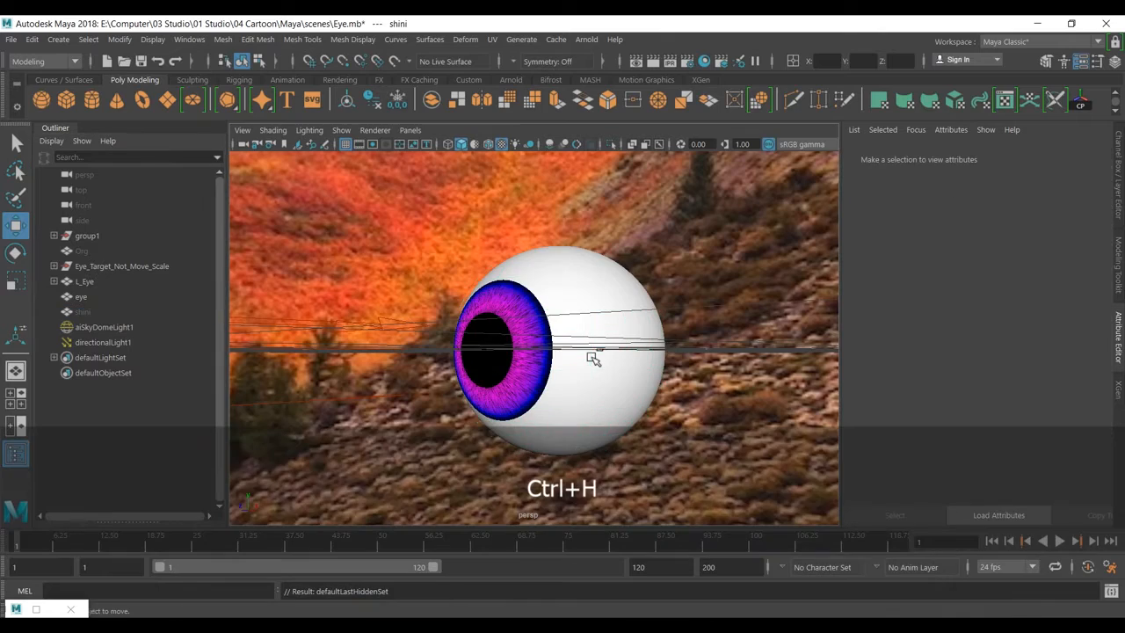
- Duplicate the eye mesh three times and line up the copies in a row beside the original
click(106, 297)
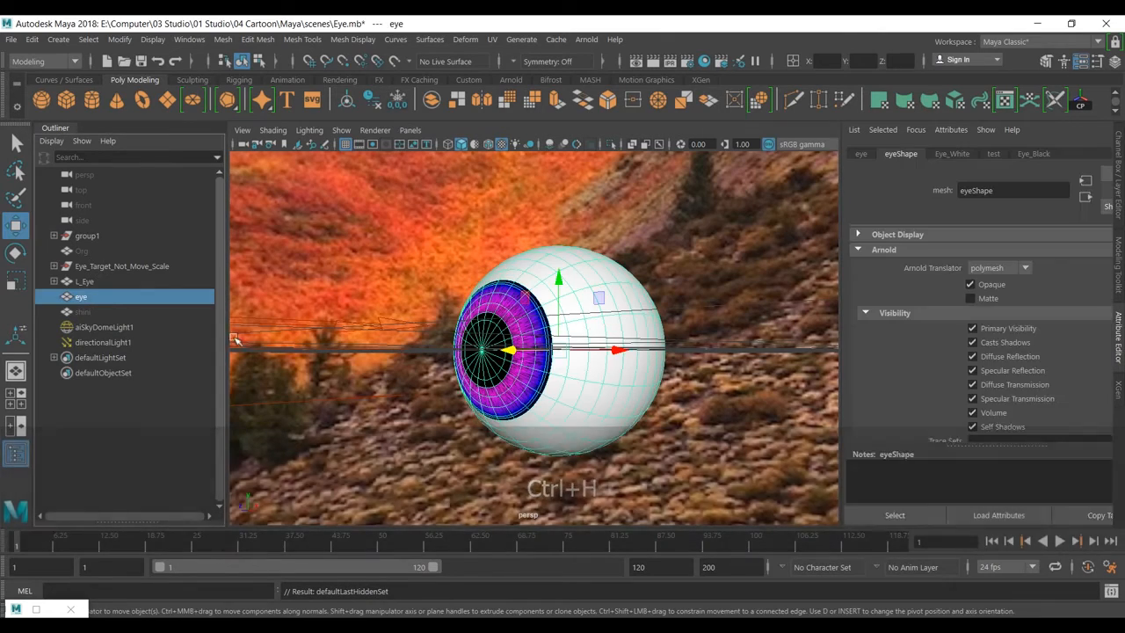
alt+drag(459, 373, 827, 355)
key(ctrl+d)
scroll(704, 350, down, 3)
key(ctrl+d)
key(ctrl+d)
alt+middle_drag(828, 355, 585, 367)
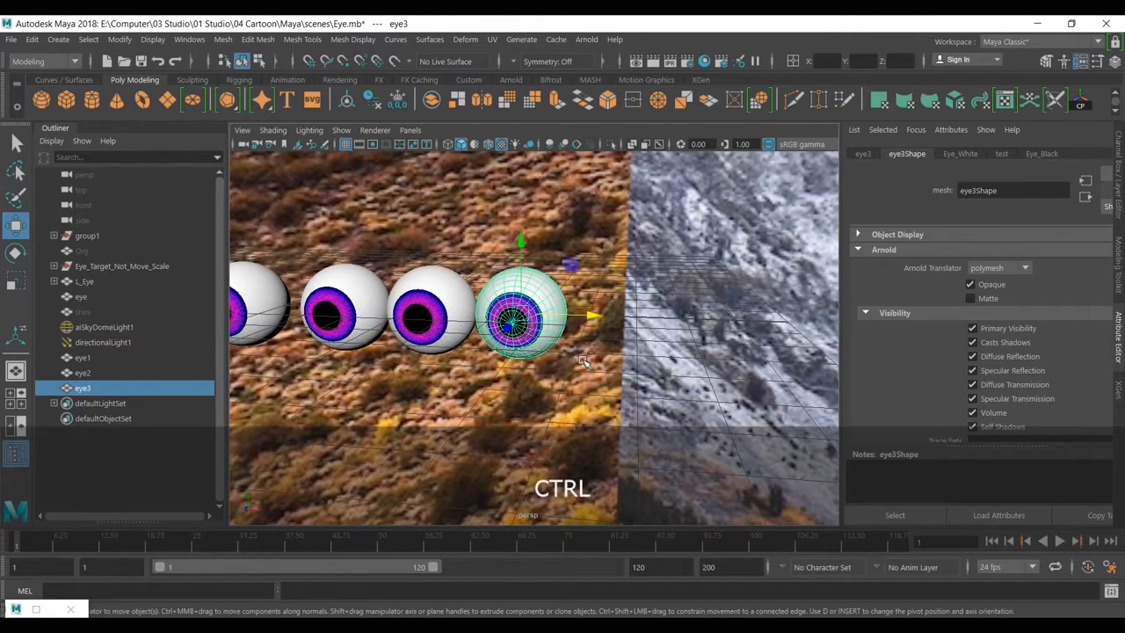
- Create two more eye duplicates and place them one after the other at the end of the row
key(ctrl+d)
drag(586, 309, 684, 318)
alt+middle_drag(382, 405, 486, 413)
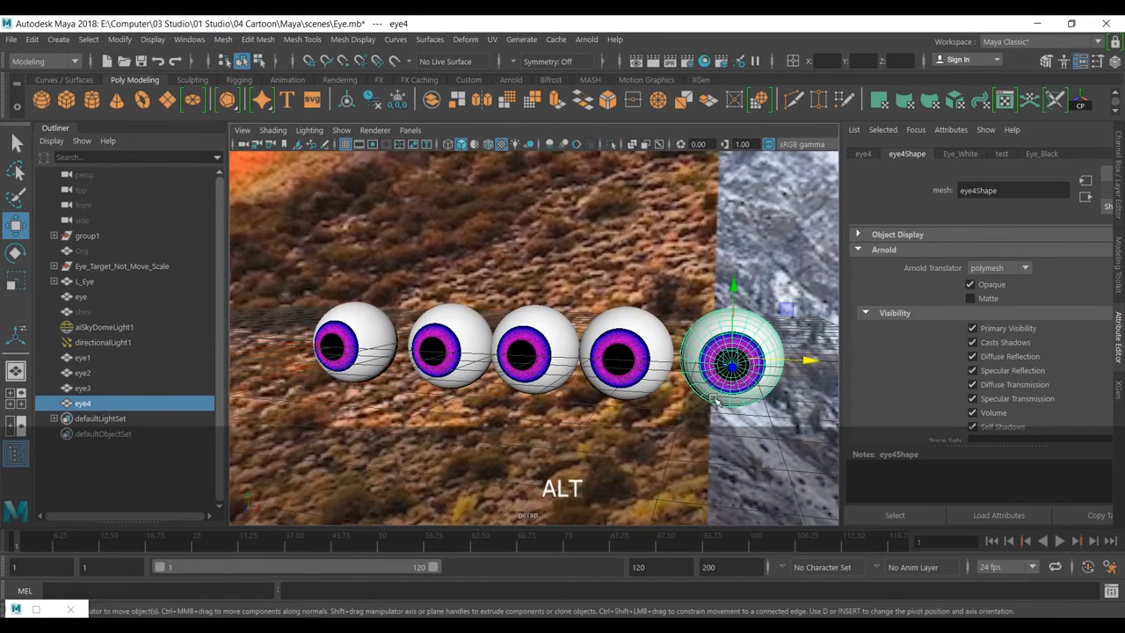
key(ctrl+d)
drag(808, 362, 917, 360)
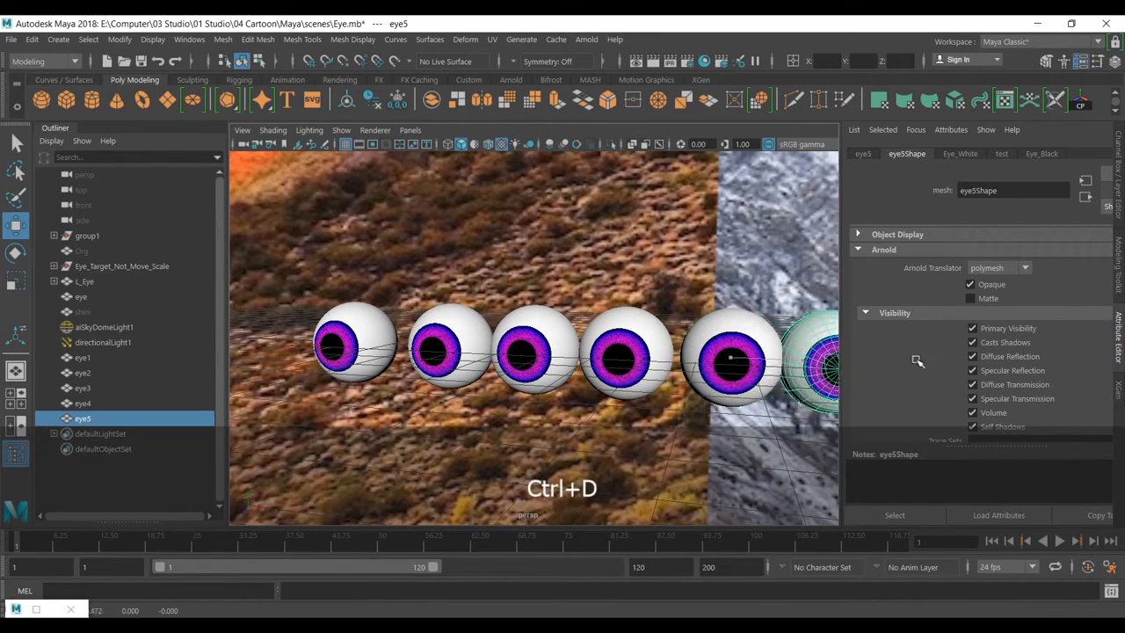
- Rename the first eye copy Target and the second one Big
double_click(109, 357)
text(Target)
key(Return)
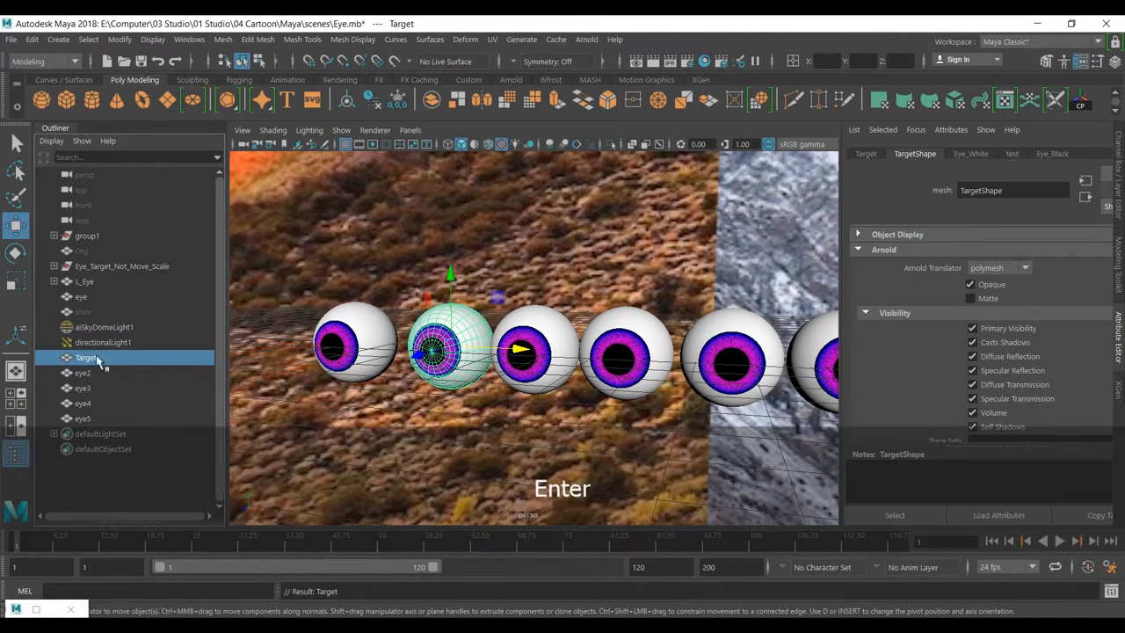
double_click(99, 372)
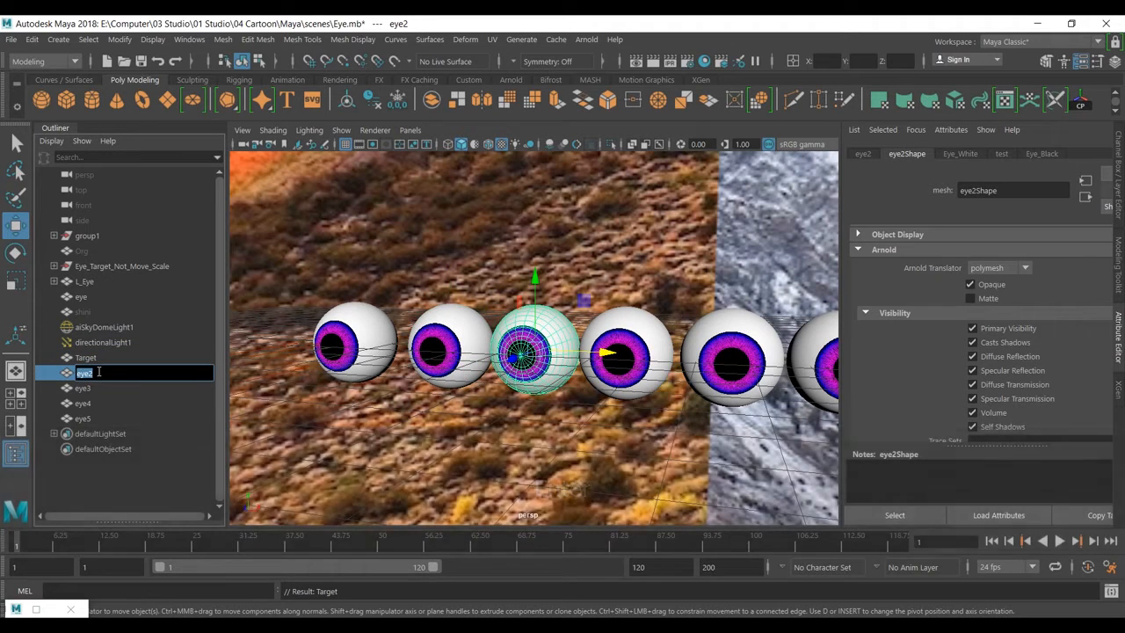
text(Big)
key(Return)
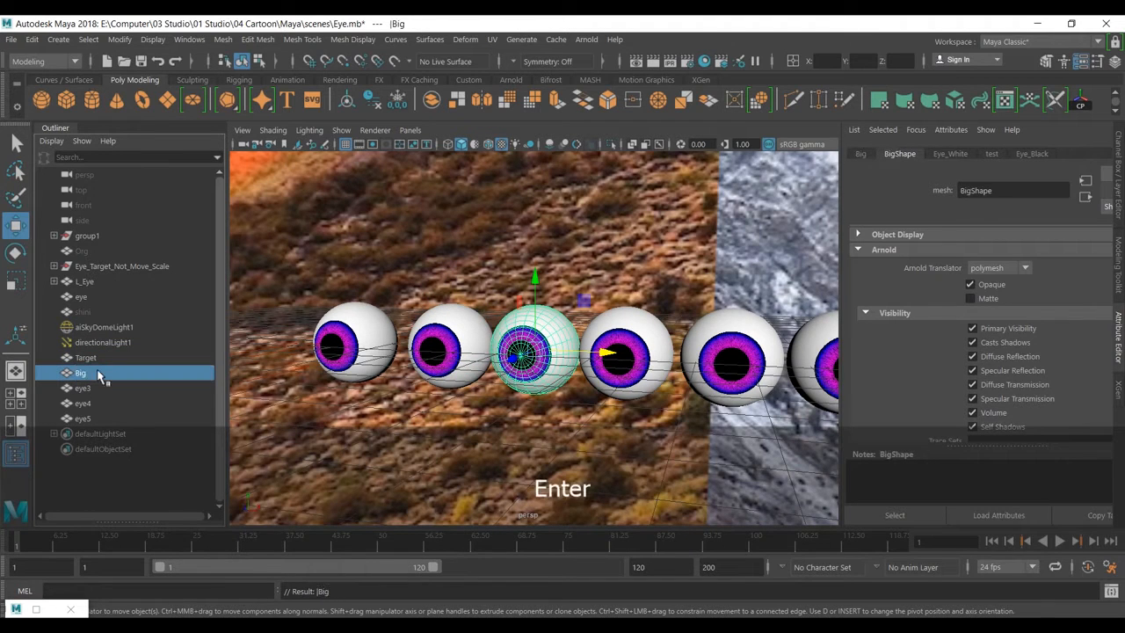
- Rename the third eye copy, eye3, as Small
double_click(91, 387)
text(Smal)
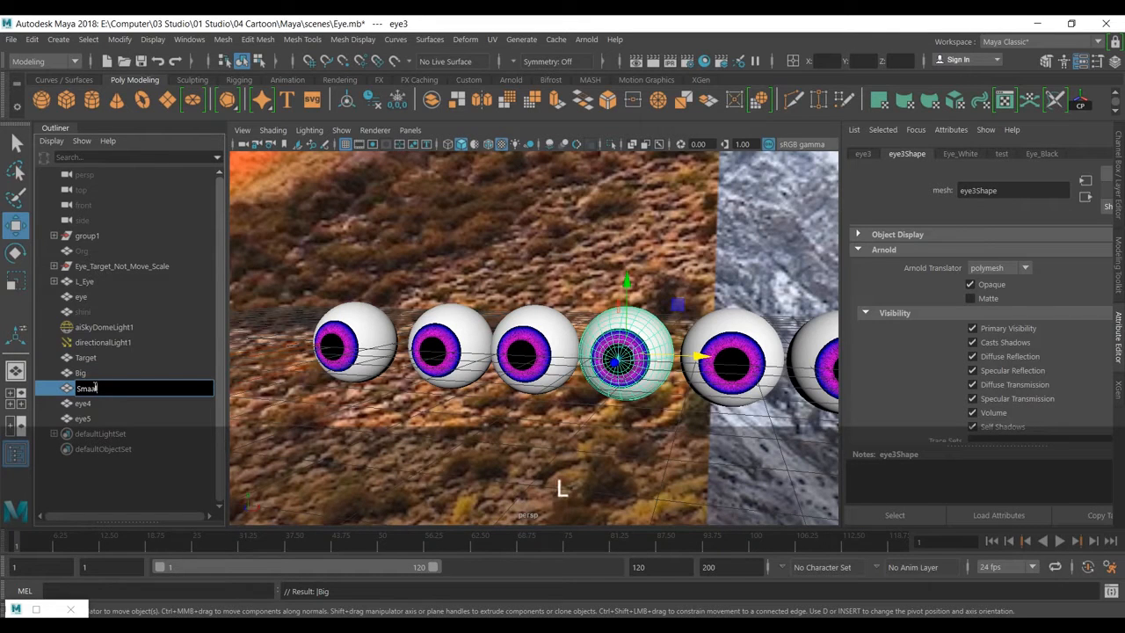
key(BackSpace)
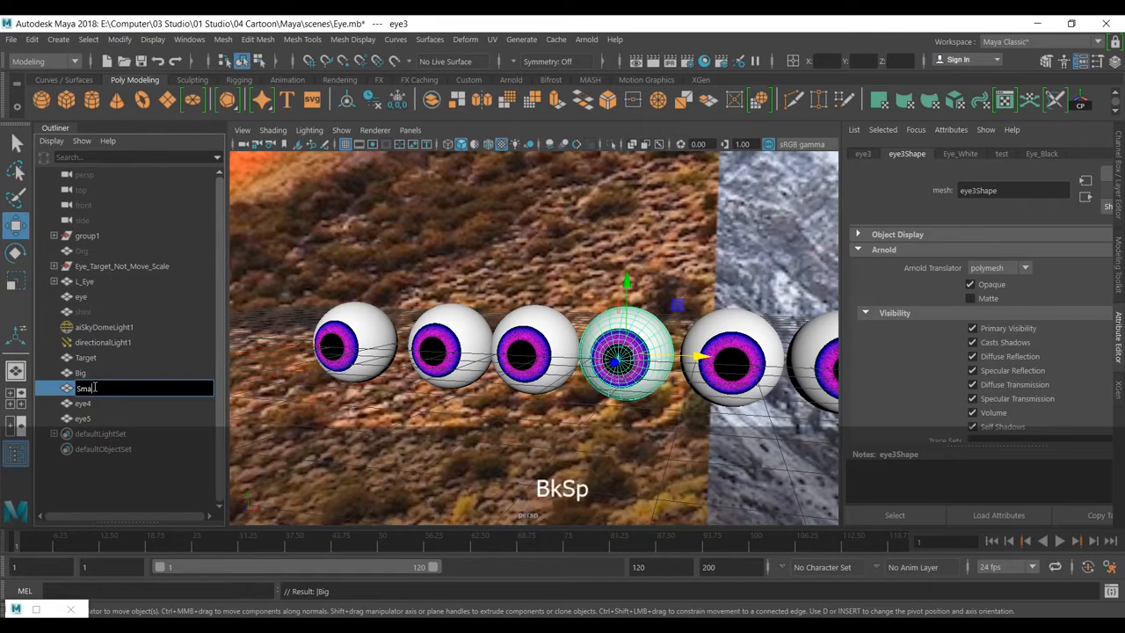
text(ll)
key(Return)
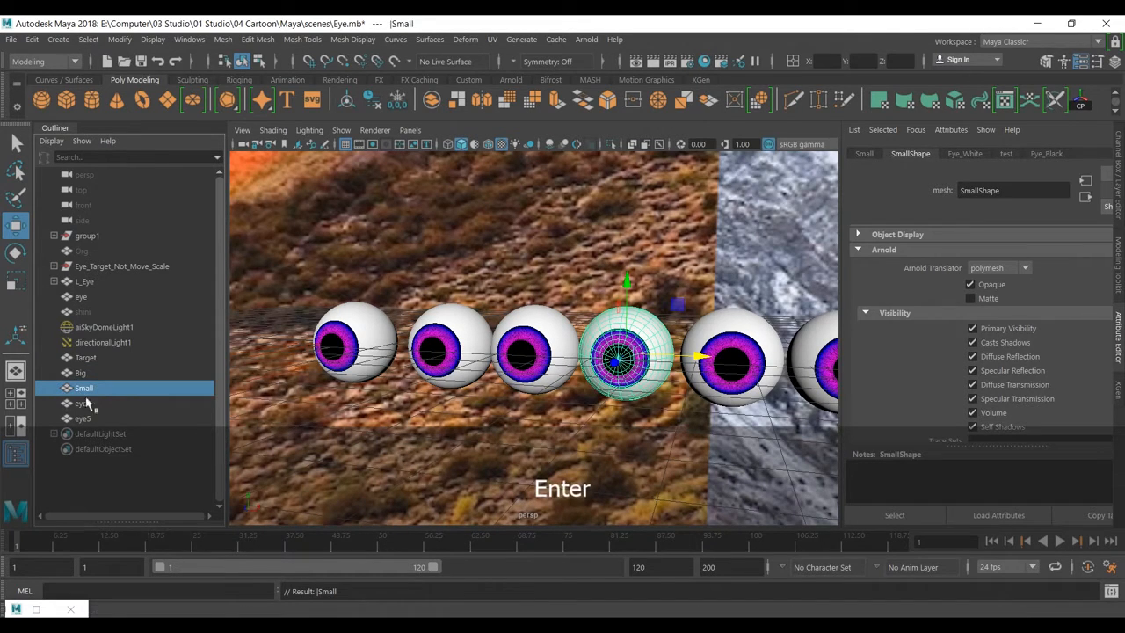
- Rename the fourth eye copy Lens_Big and the fifth one Lens_Small
double_click(99, 404)
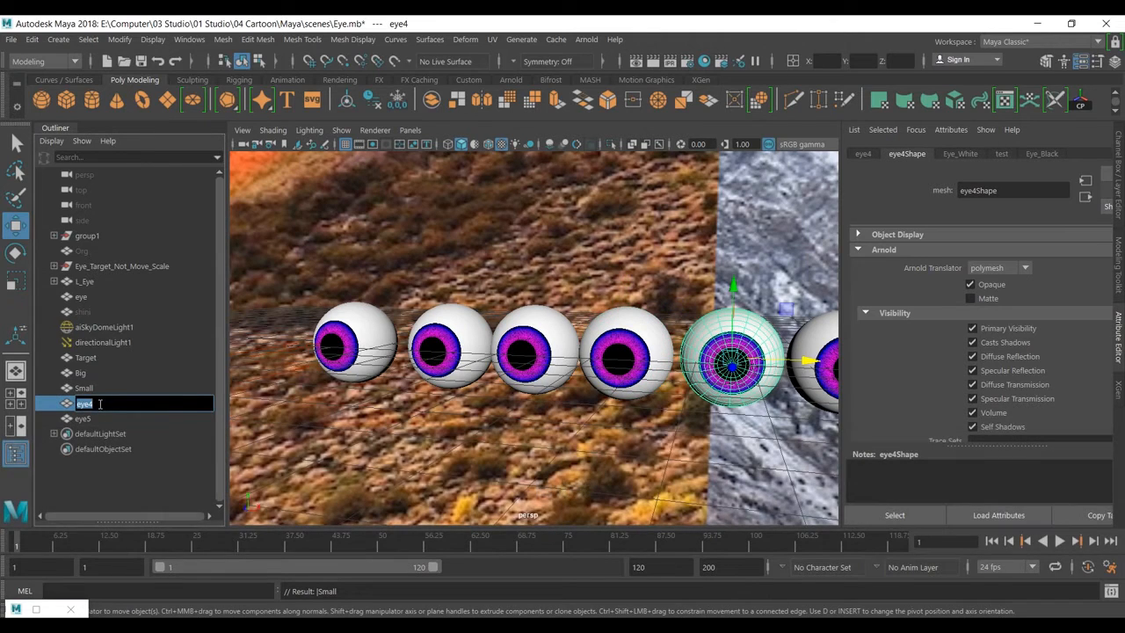
text(Len)
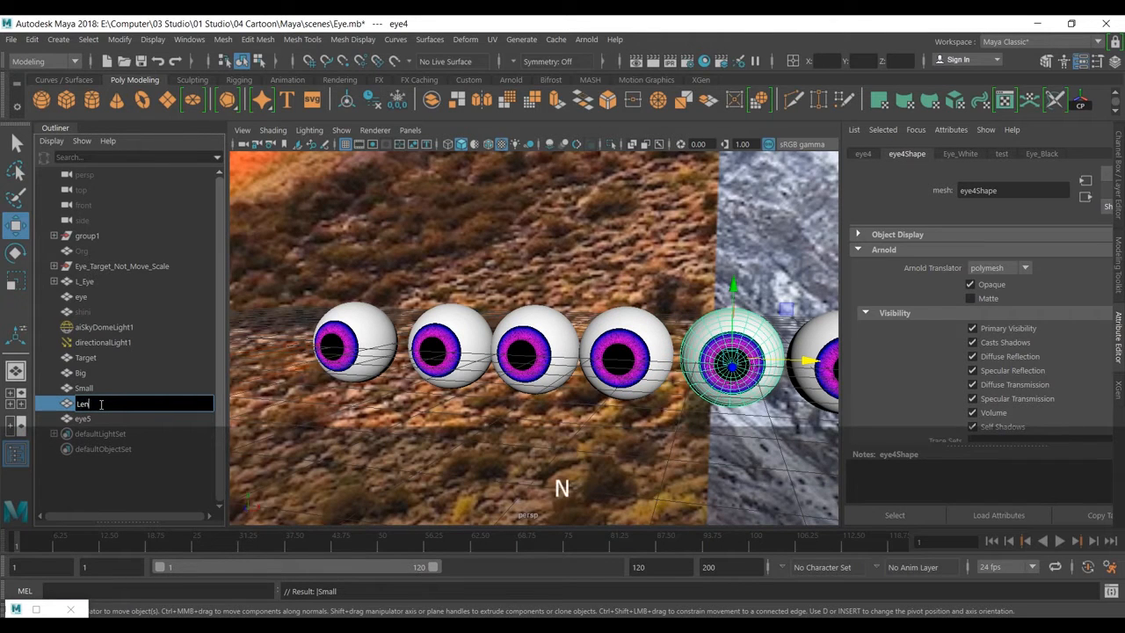
text(s_Big)
key(Return)
double_click(104, 420)
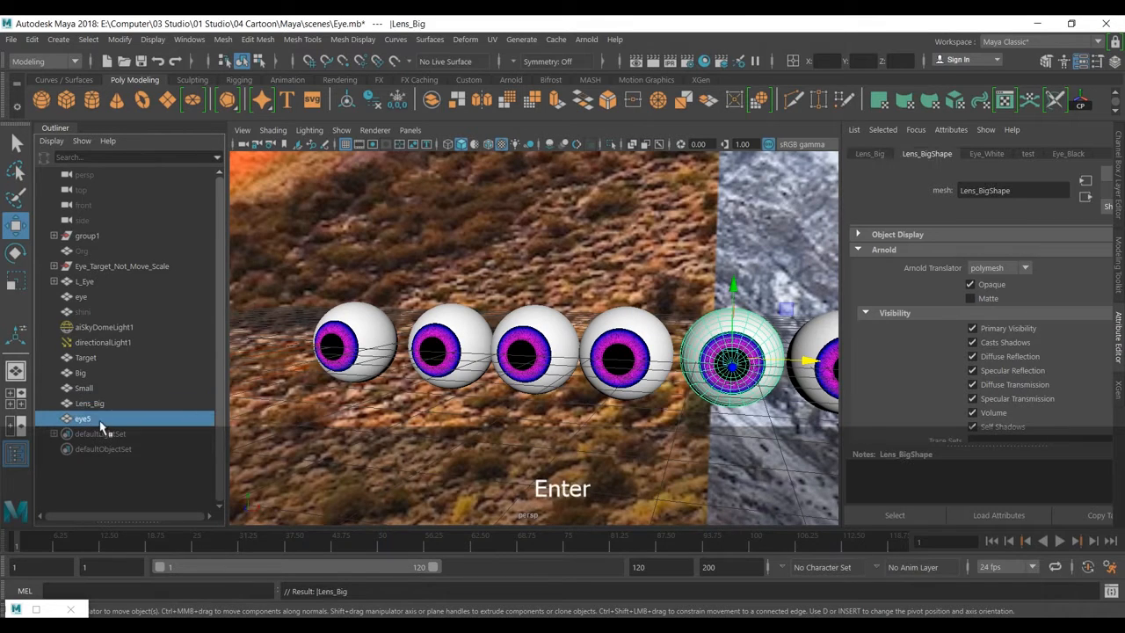
text(Lens )
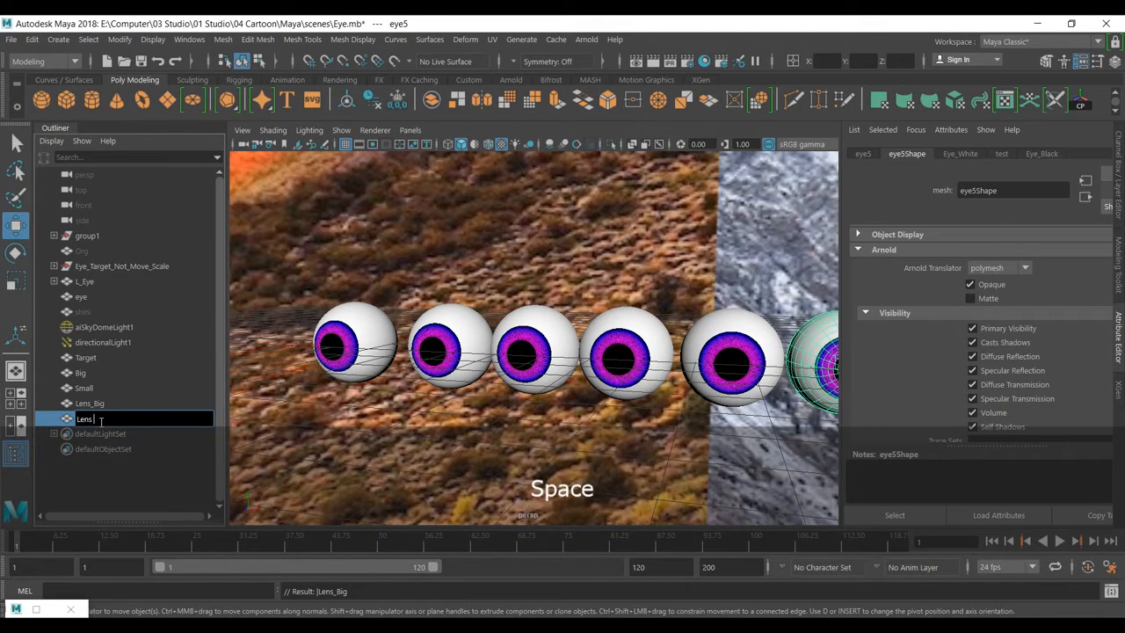
text(Small)
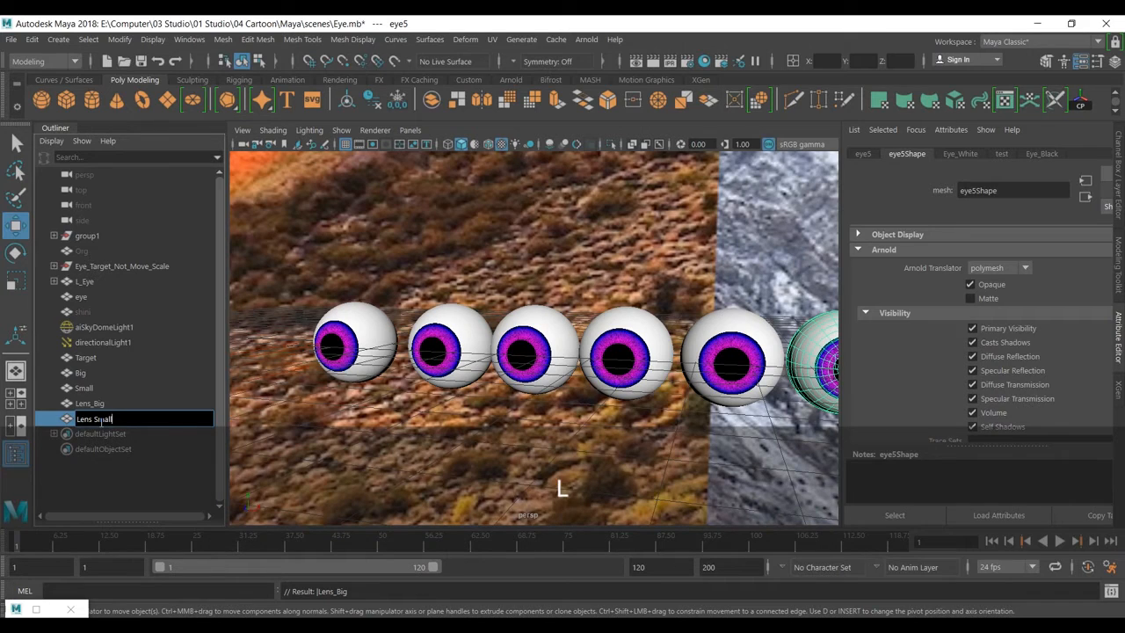
key(Return)
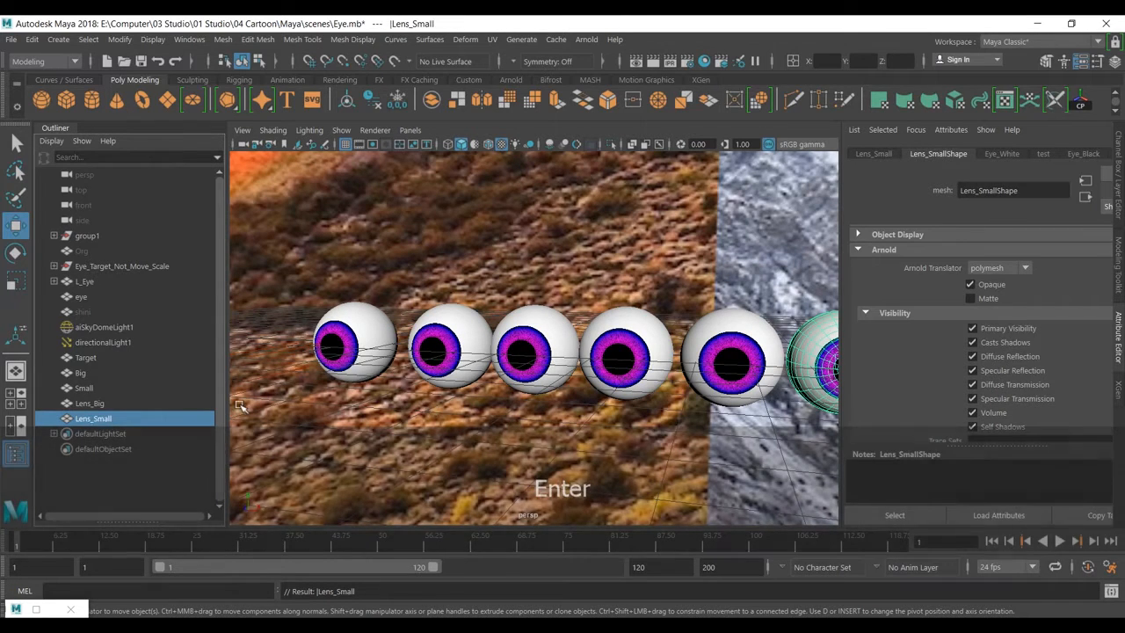
- Hide the five eye copies from Target through Lens_Small, leaving the original eye shown
click(81, 373)
click(94, 362)
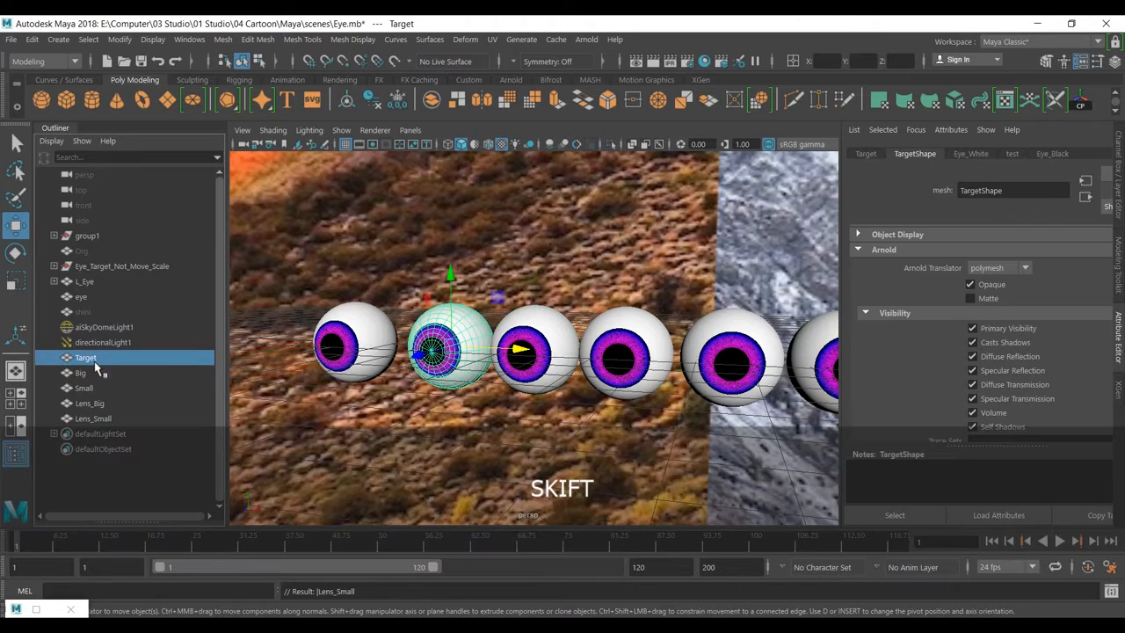
shift+click(109, 420)
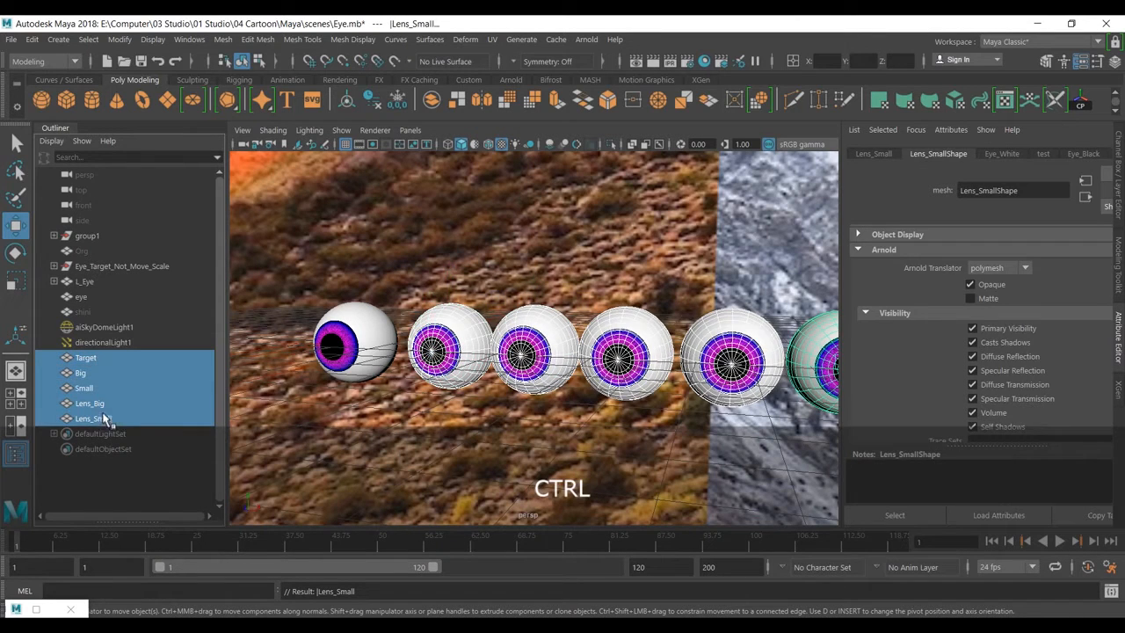
key(ctrl+h)
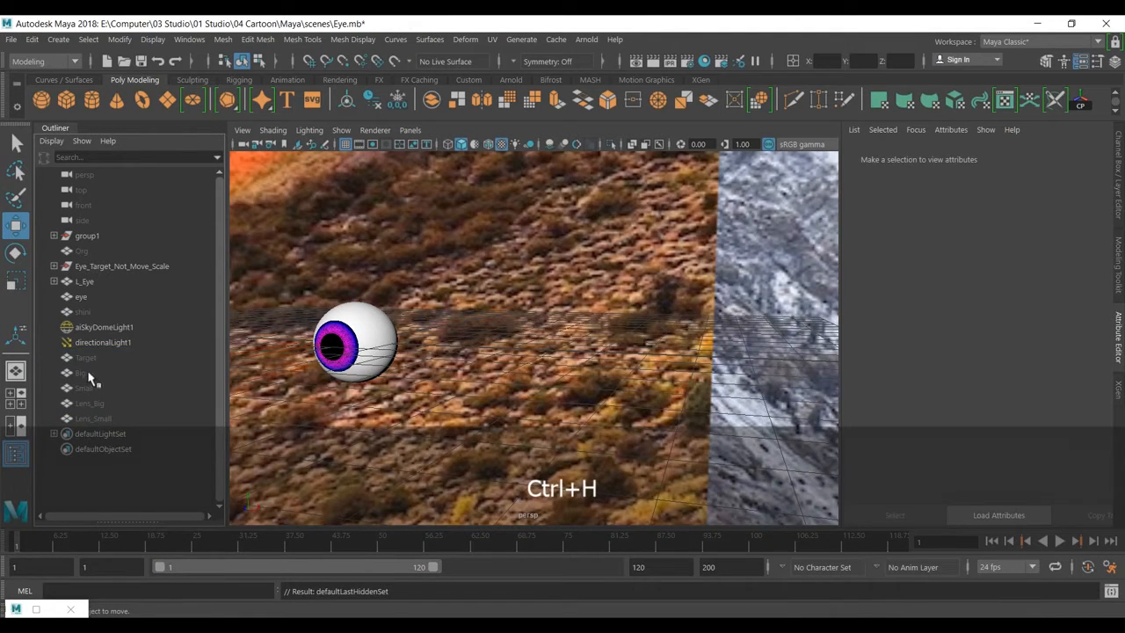
- Unhide the Big eye copy and switch it to face selection mode
click(92, 375)
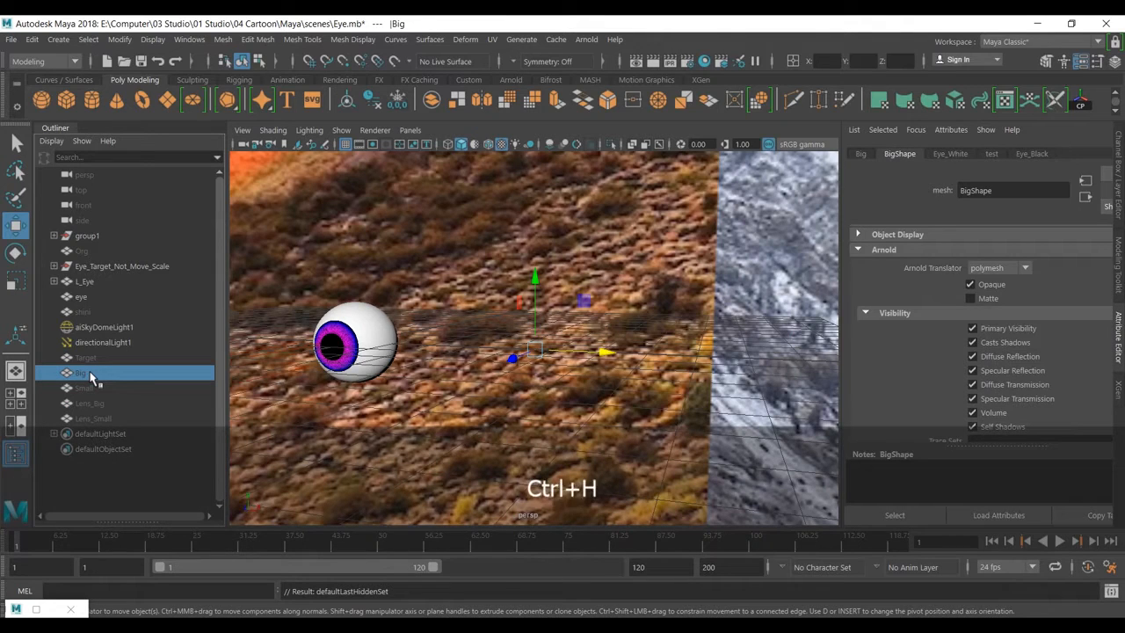
key(shift+h)
scroll(589, 352, up, 2)
alt+middle_drag(589, 352, 505, 326)
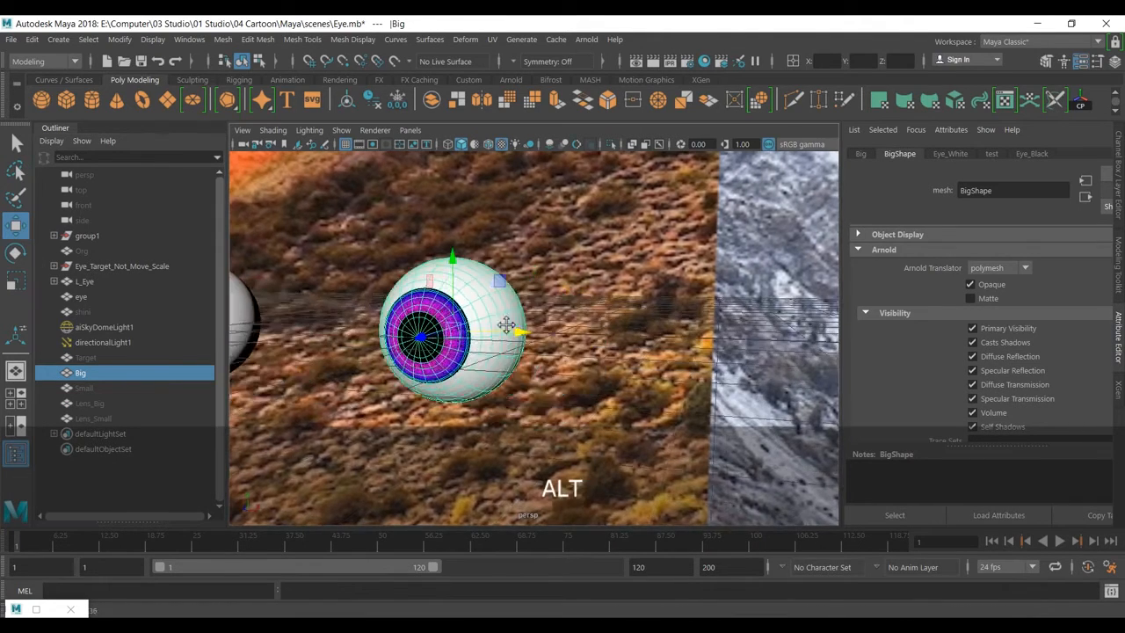
alt+drag(506, 327, 439, 326)
alt+right_drag(439, 326, 461, 337)
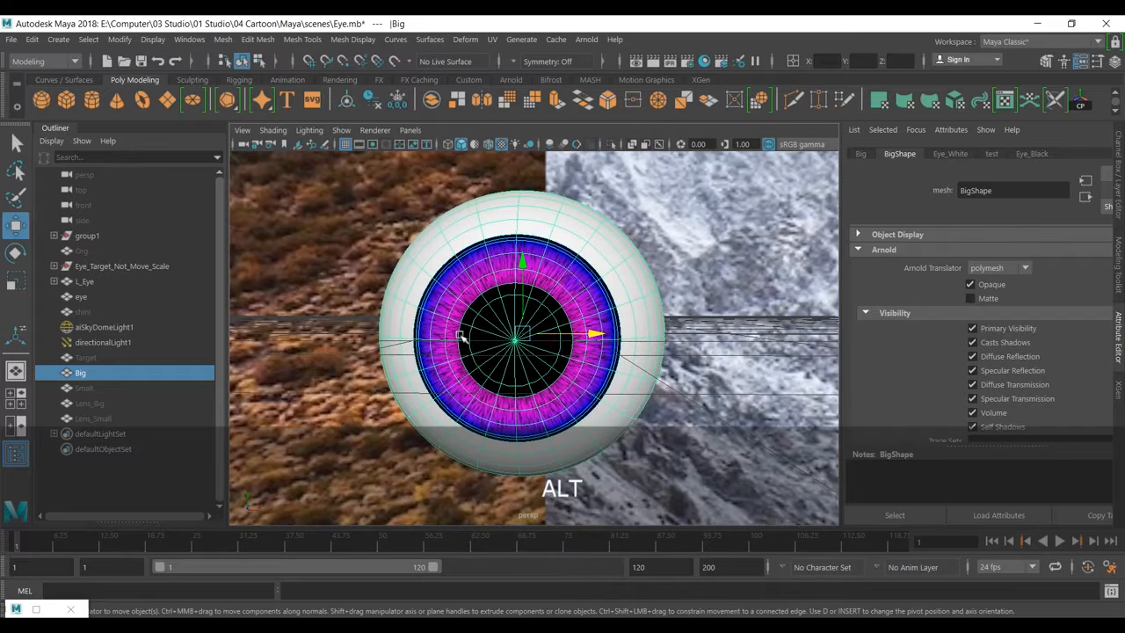
right_drag(577, 297, 580, 248)
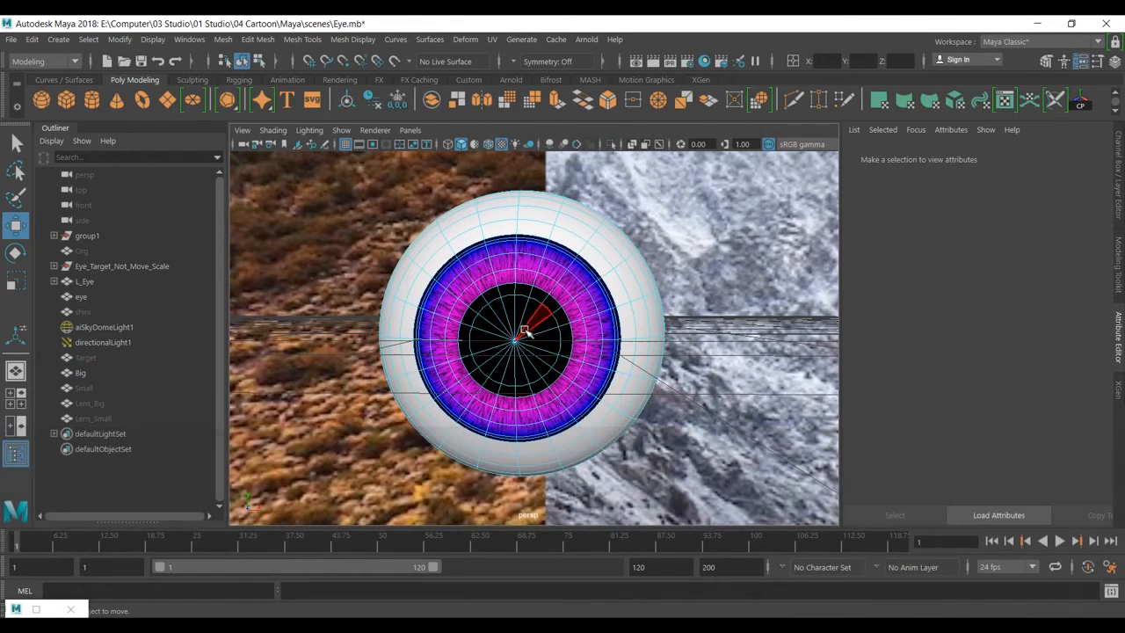
- Select all the black pupil faces on the Big eye by growing and shrinking the face selection
scroll(534, 312, up, 2)
click(572, 301)
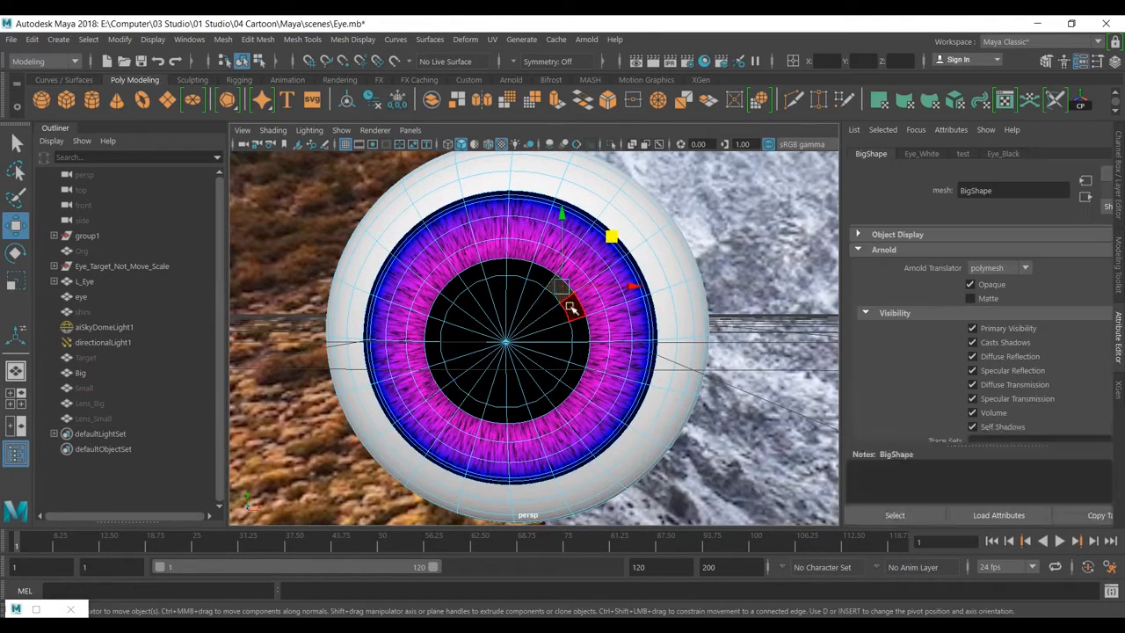
shift+click(574, 310)
key(shift+less)
key(shift+less)
key(shift+less)
alt+drag(651, 330, 482, 339)
key(shift+less)
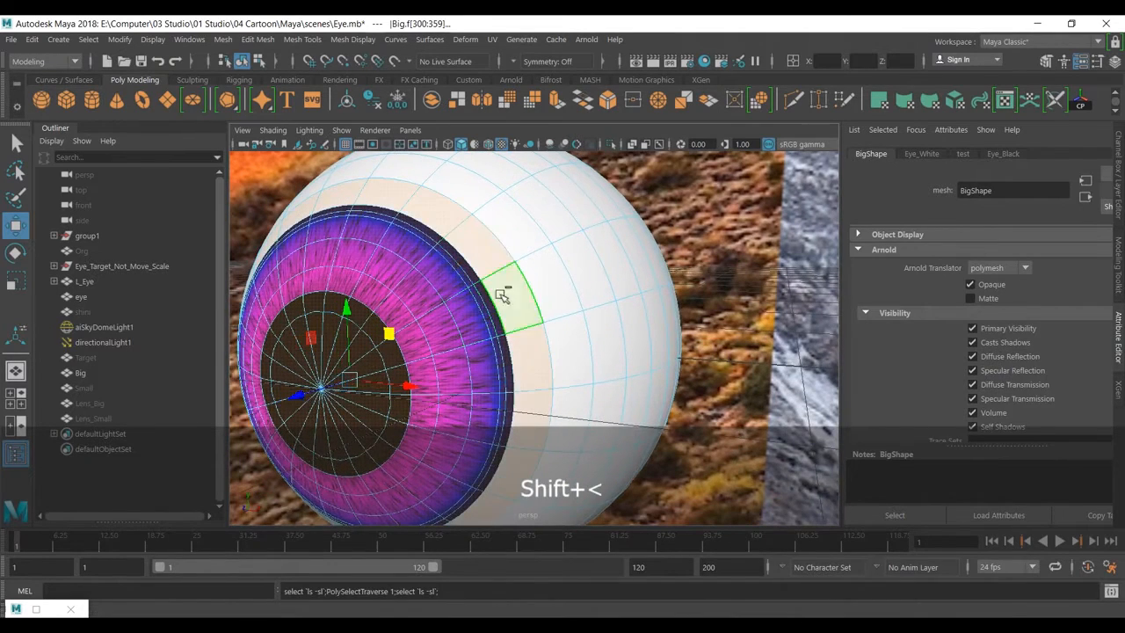
key(shift+less)
key(shift+less)
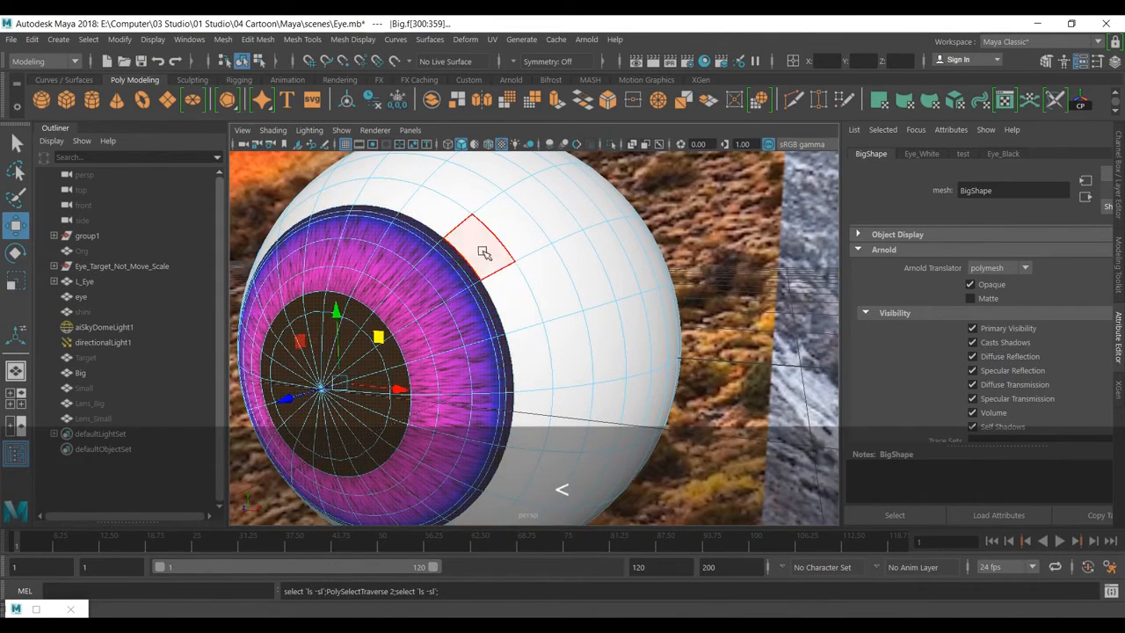
- Scale up the selected iris and pupil faces of the Big eye uniformly, refining their size in the side view
key(r)
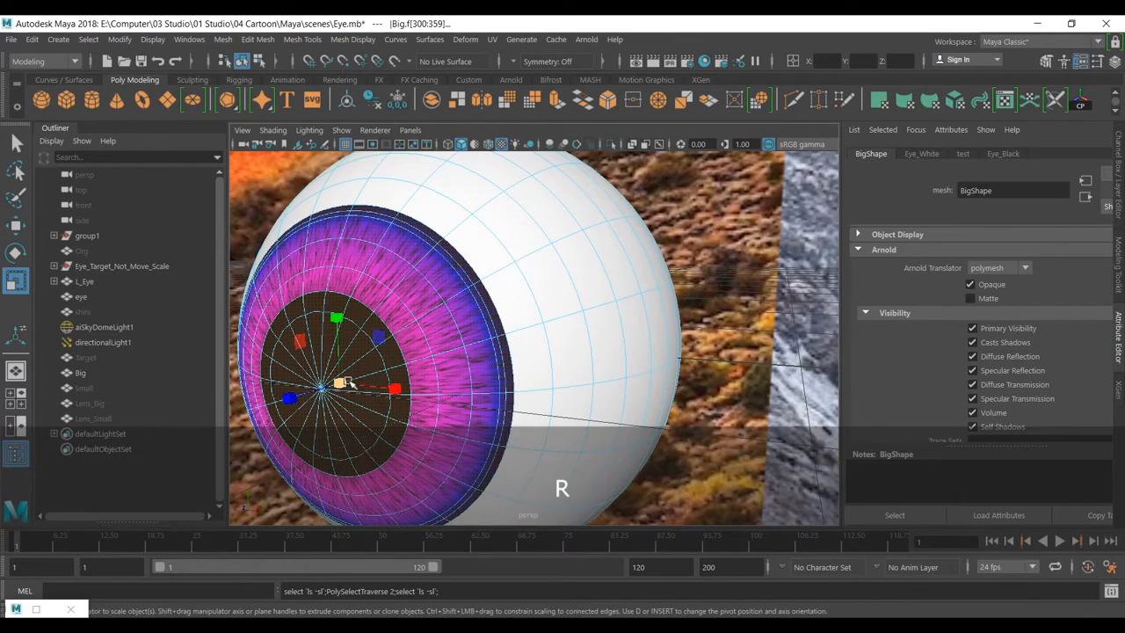
drag(341, 385, 387, 390)
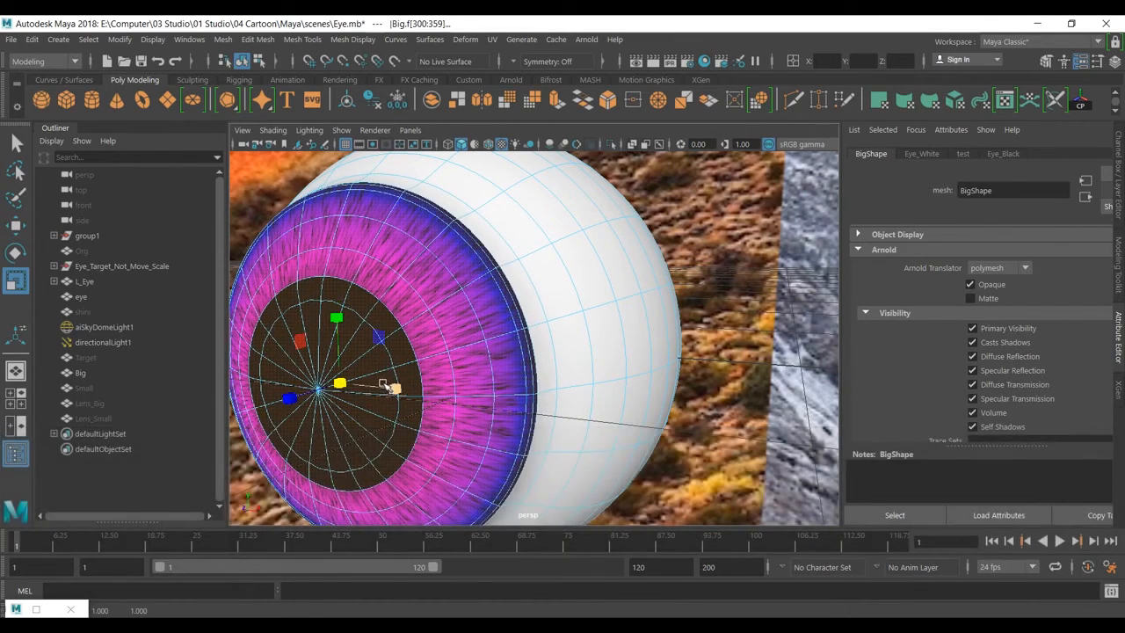
key(1)
alt+drag(410, 308, 489, 322)
key(space)
key(space)
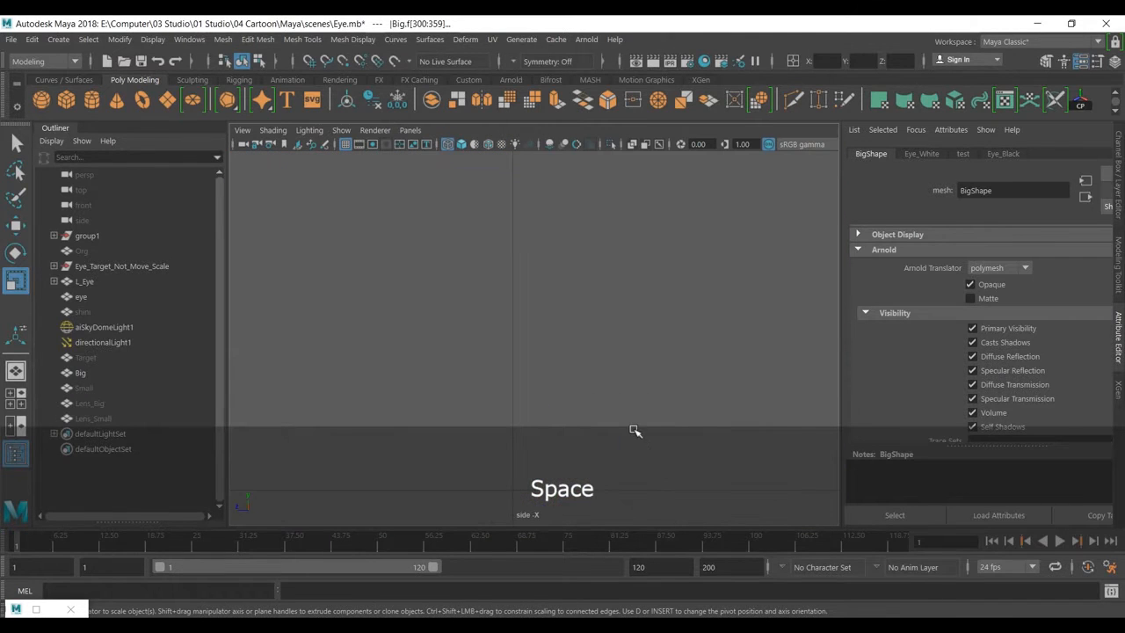
key(f)
alt+right_drag(585, 334, 563, 352)
mouse_move(561, 351)
mouse_down()
mouse_move(570, 356)
mouse_move(543, 341)
mouse_move(559, 341)
mouse_up()
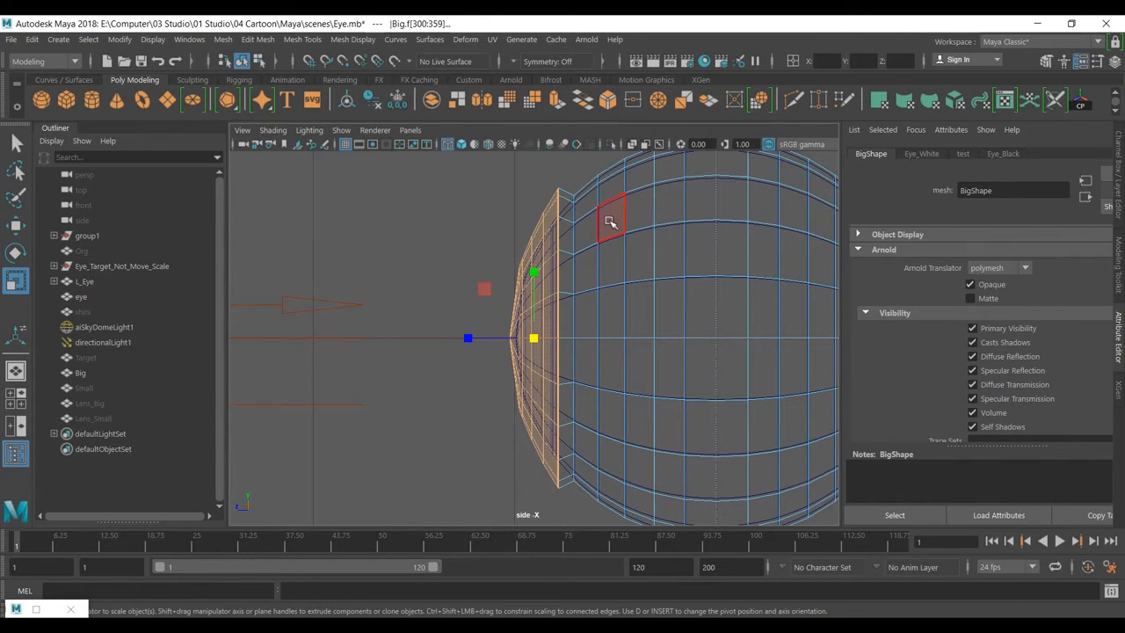
scroll(493, 268, up, 1)
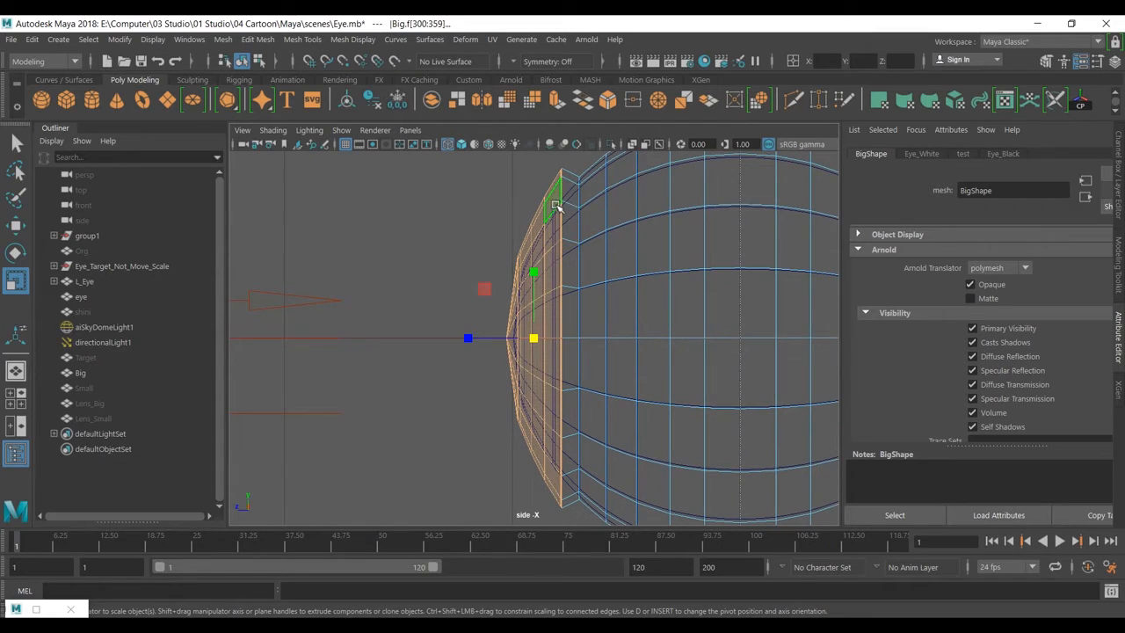
mouse_move(538, 339)
mouse_down()
mouse_move(548, 340)
mouse_move(540, 337)
mouse_up()
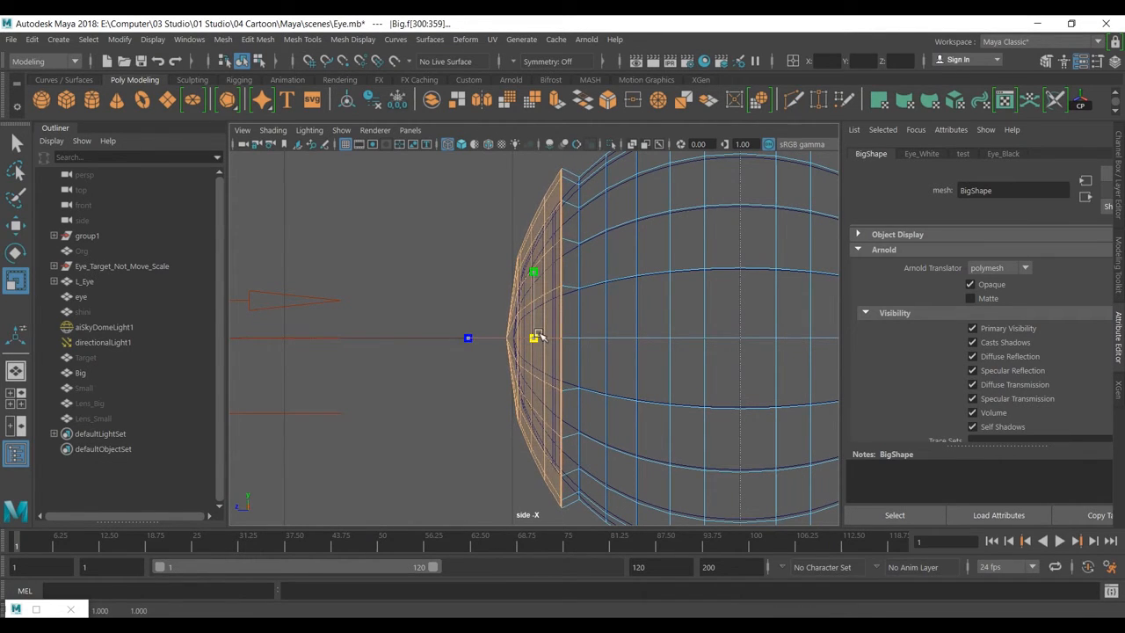
- Stretch the selected iris faces along the eye's depth axis, then move them forward clear of the eyeball
key(w)
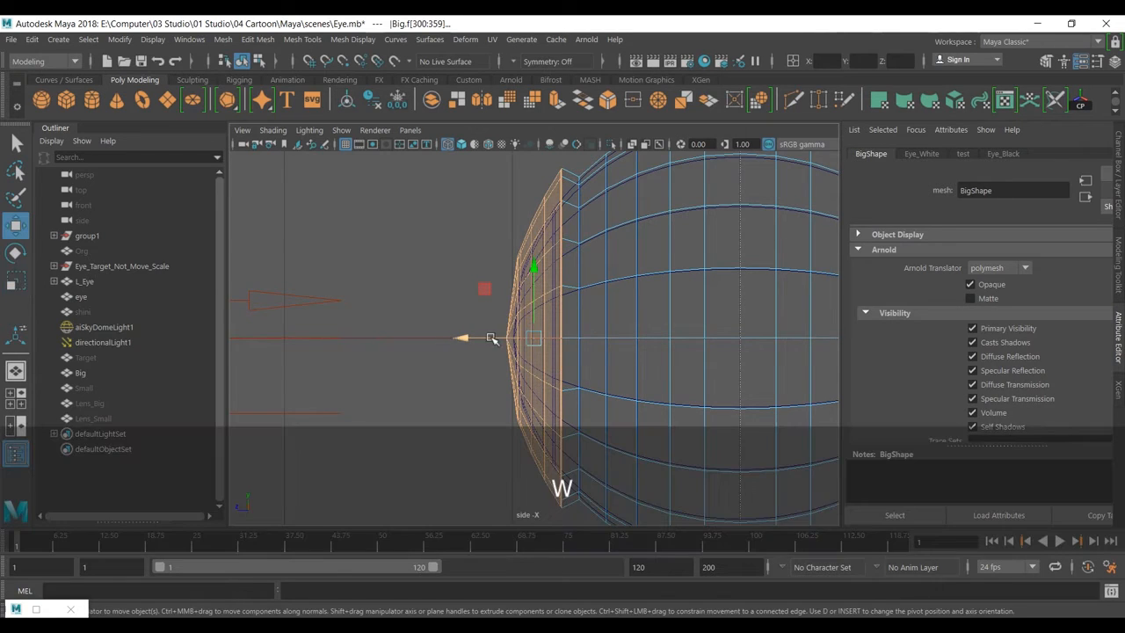
key(r)
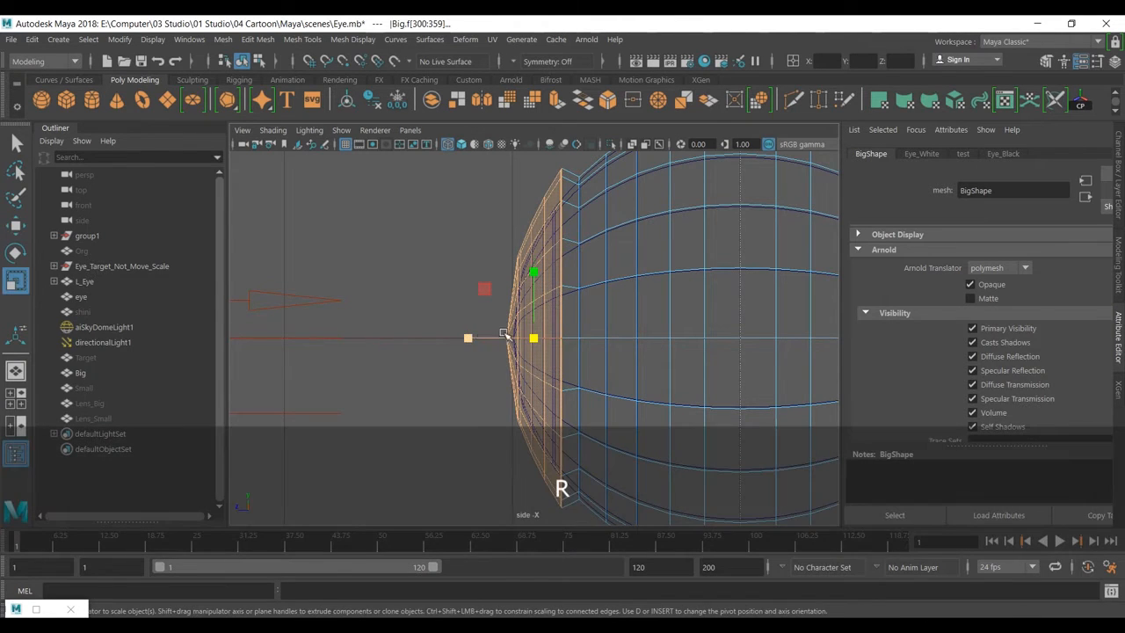
mouse_move(470, 341)
mouse_down()
mouse_move(435, 339)
mouse_move(451, 337)
mouse_up()
click(539, 341)
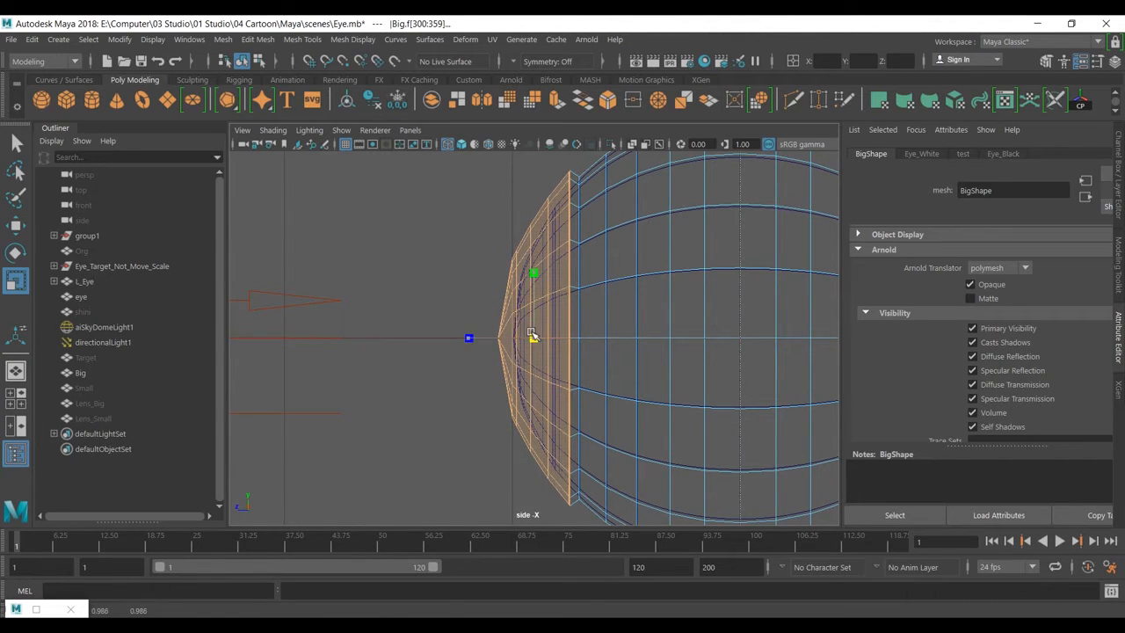
key(w)
drag(497, 337, 380, 336)
- Select the edge loops just behind the Big eye's iris section and move them back toward the eyeball's centre
right_drag(583, 199, 588, 142)
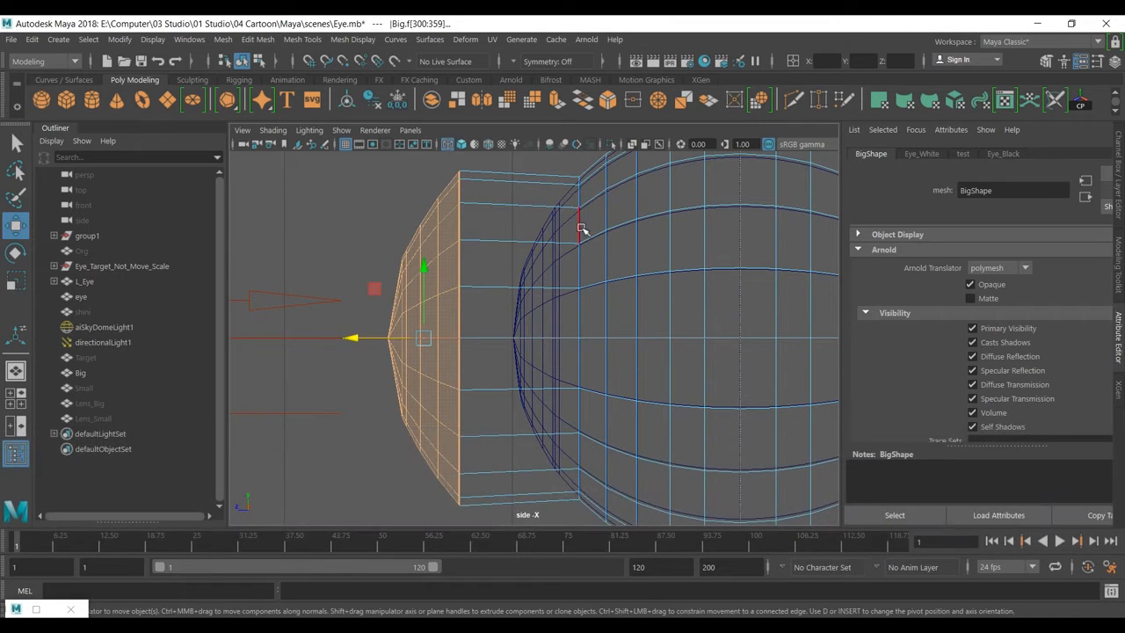
double_click(581, 226)
drag(545, 338, 572, 342)
click(606, 248)
double_click(597, 305)
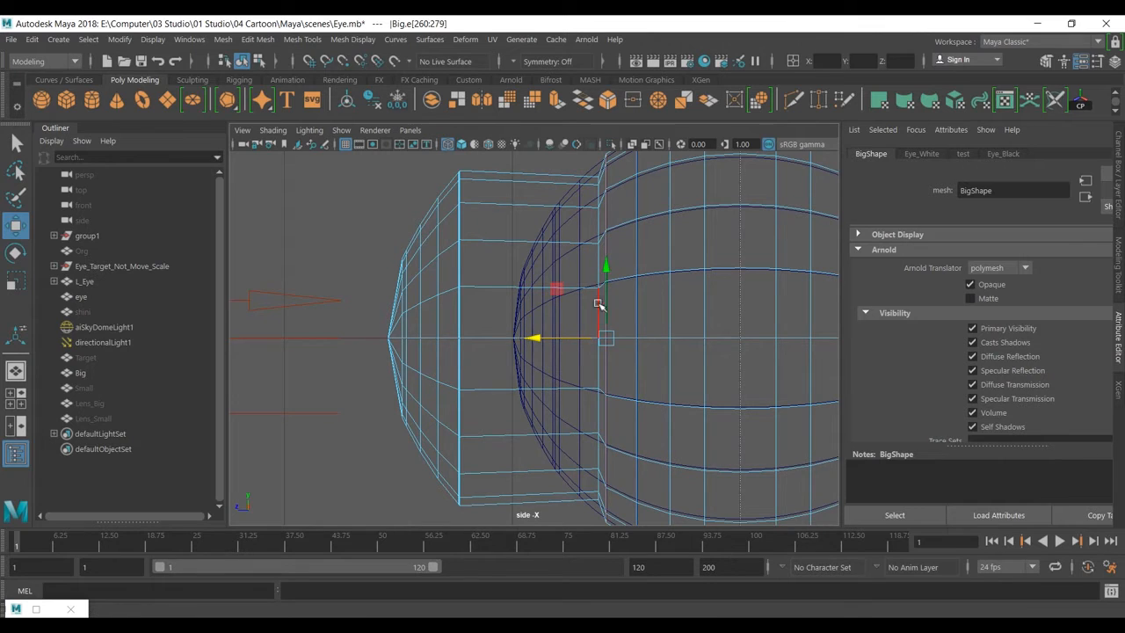
shift+double_click(598, 314)
mouse_move(562, 339)
mouse_down()
mouse_move(594, 337)
mouse_move(583, 334)
mouse_up()
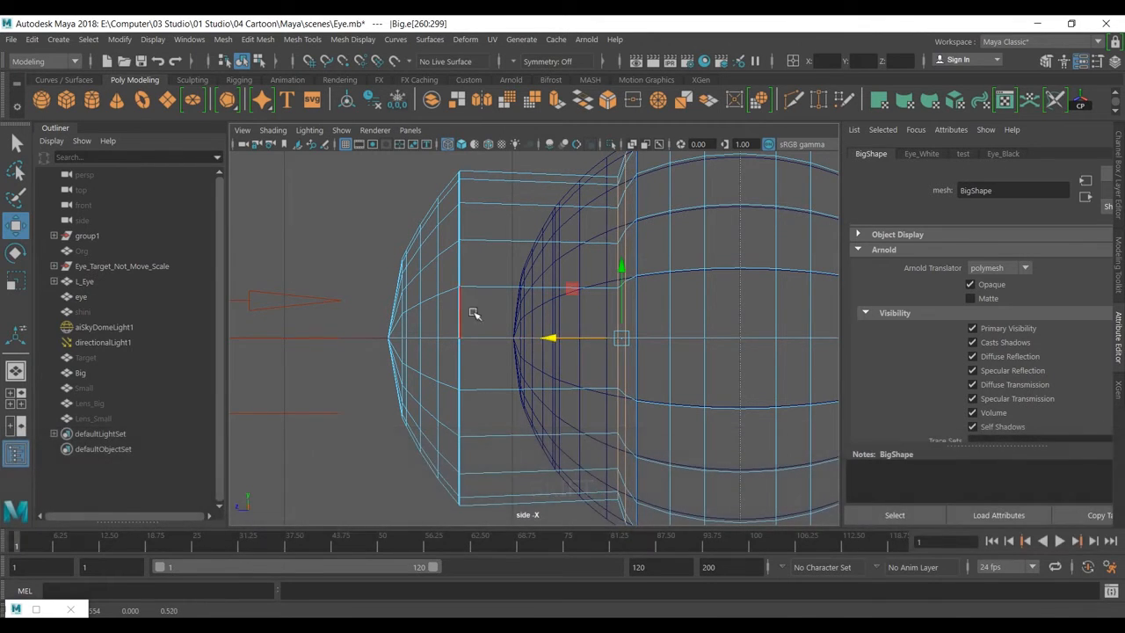
- Reselect the Big eye's iris and pupil faces and move them back against the front of the eyeball
right_drag(437, 304, 436, 239)
drag(369, 198, 451, 495)
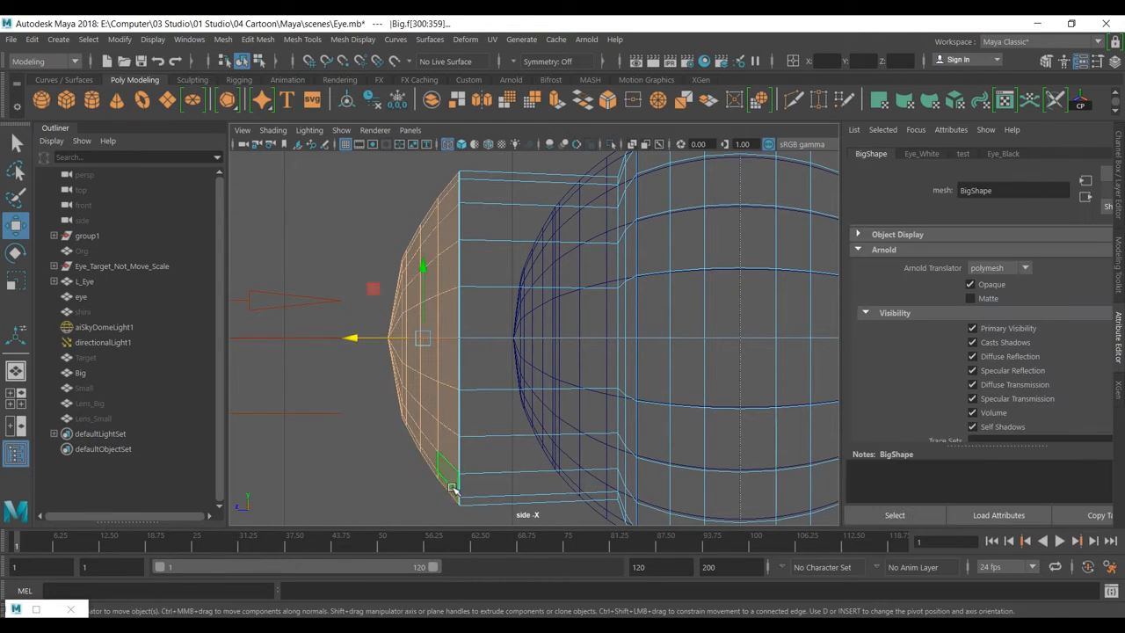
key(shift+less)
key(less)
drag(375, 337, 499, 351)
- Reposition the edge loops behind the Big eye's iris rim along the depth axis to space them evenly
right_drag(622, 249, 563, 246)
double_click(618, 239)
double_click(619, 231)
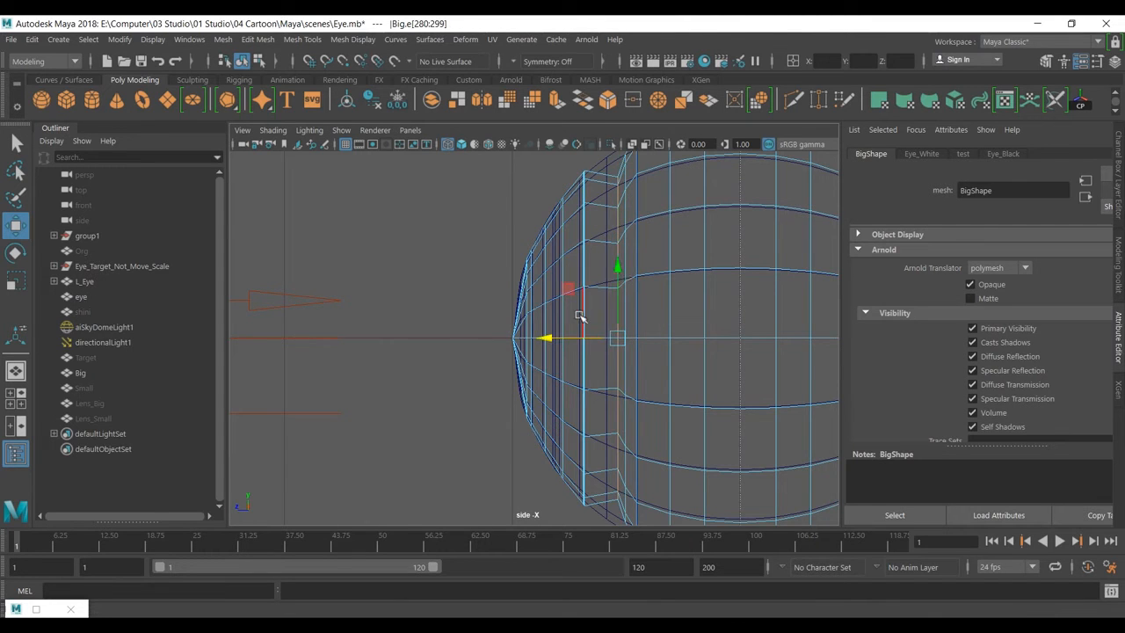
mouse_move(577, 339)
mouse_down()
mouse_move(567, 329)
mouse_move(592, 338)
mouse_up()
double_click(626, 259)
drag(621, 260, 608, 251)
double_click(598, 278)
drag(568, 336, 559, 338)
double_click(626, 211)
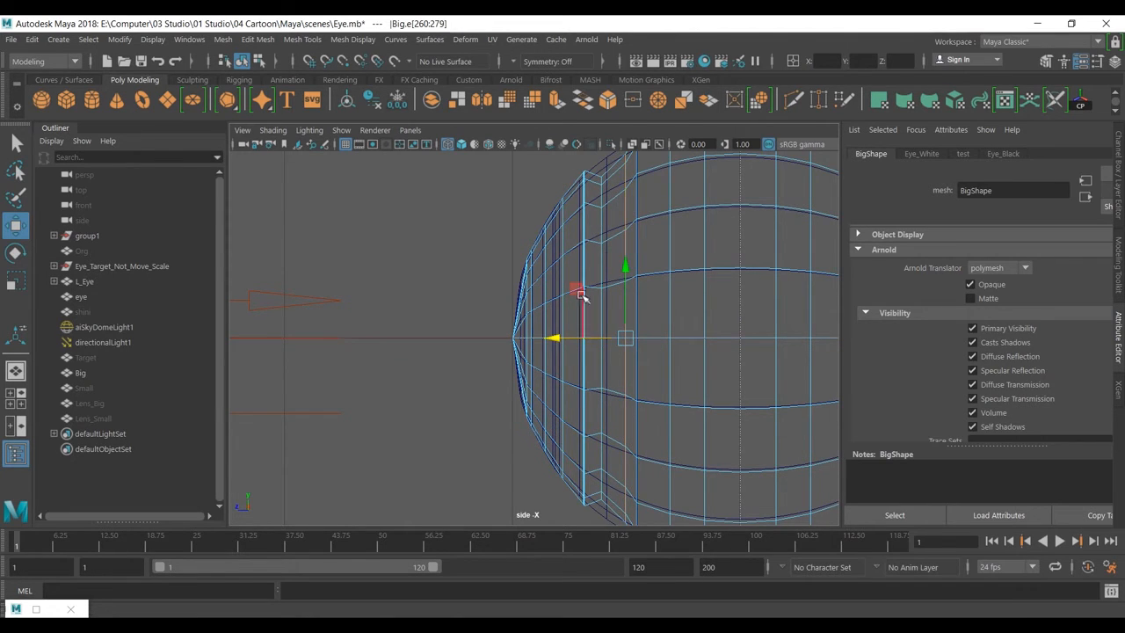
drag(576, 339, 568, 334)
double_click(639, 244)
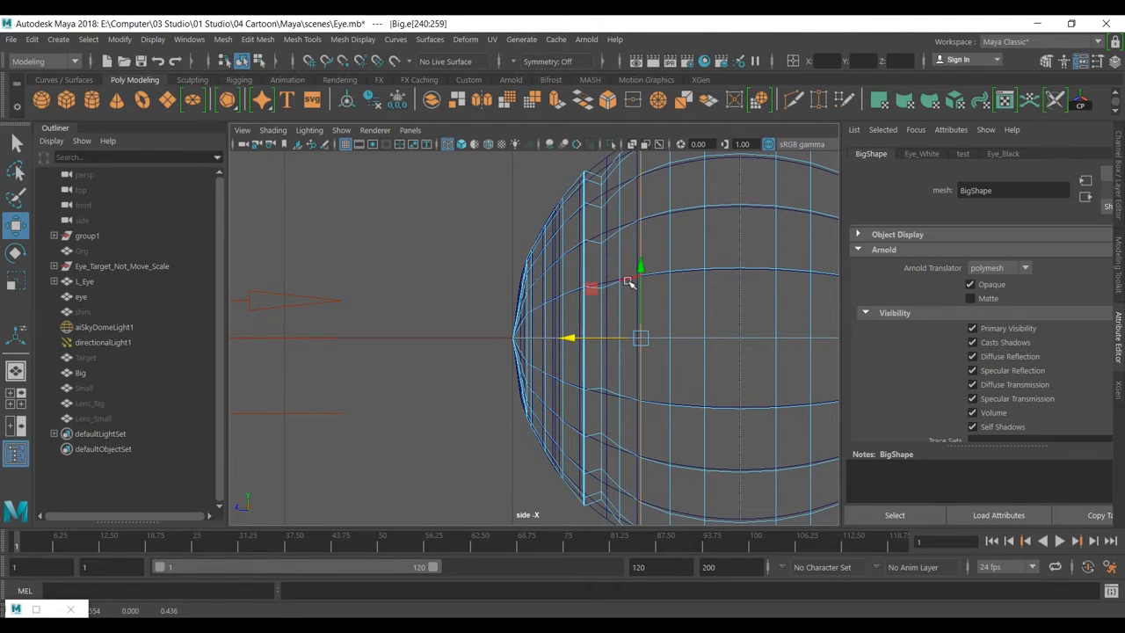
- Scale the edge loops behind the iris rim outward so they follow the eyeball's round profile
alt+middle_drag(645, 284, 580, 304)
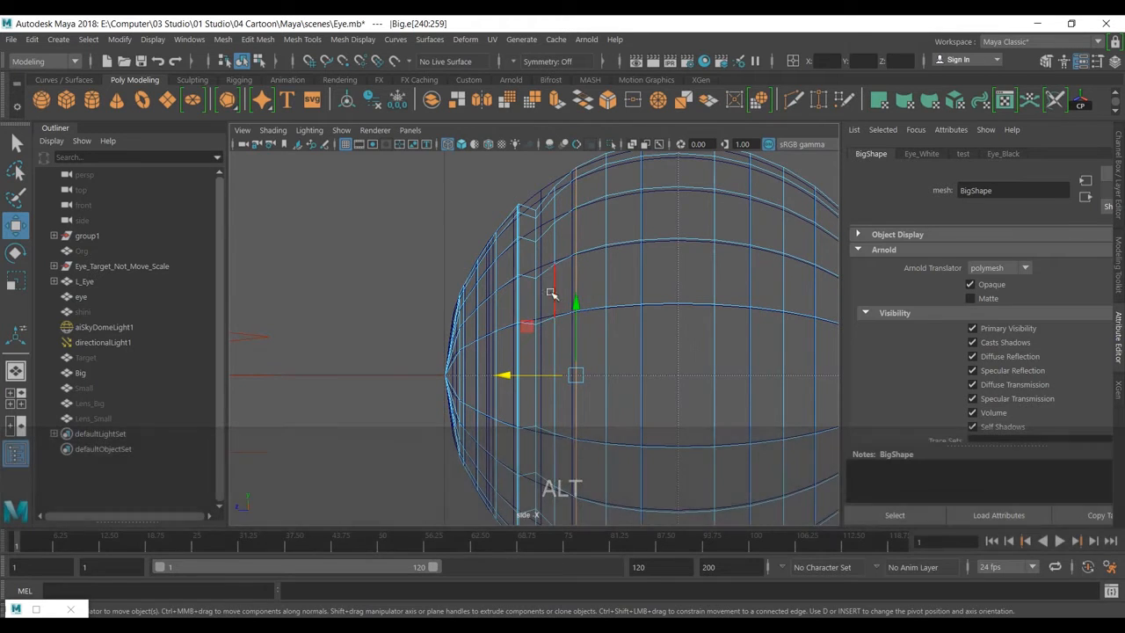
double_click(538, 256)
key(r)
drag(536, 377, 561, 387)
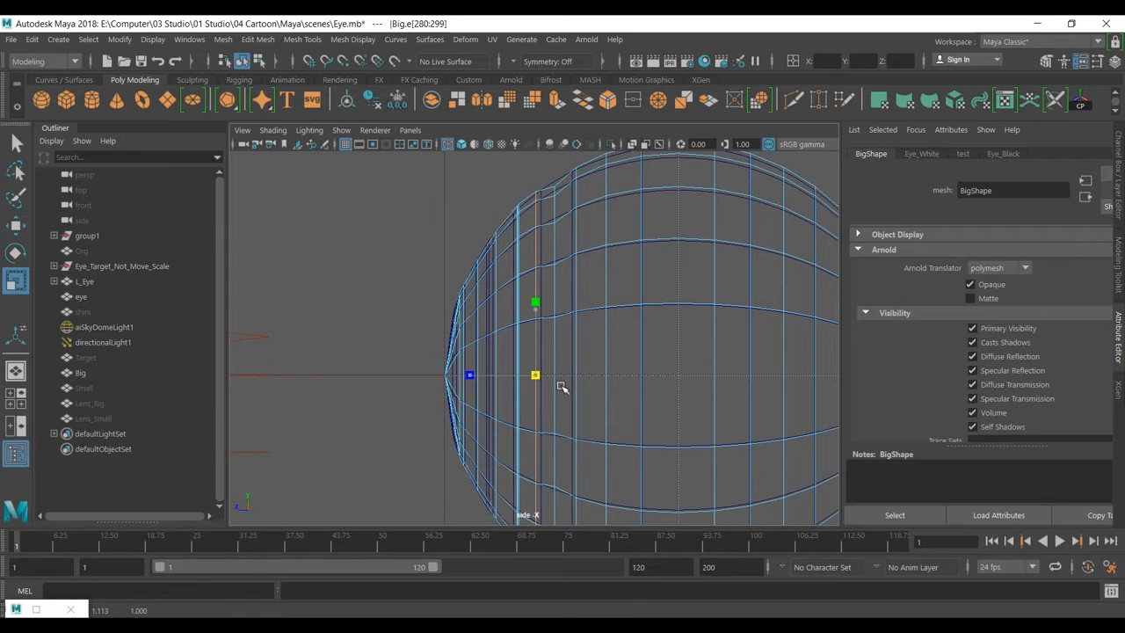
double_click(557, 308)
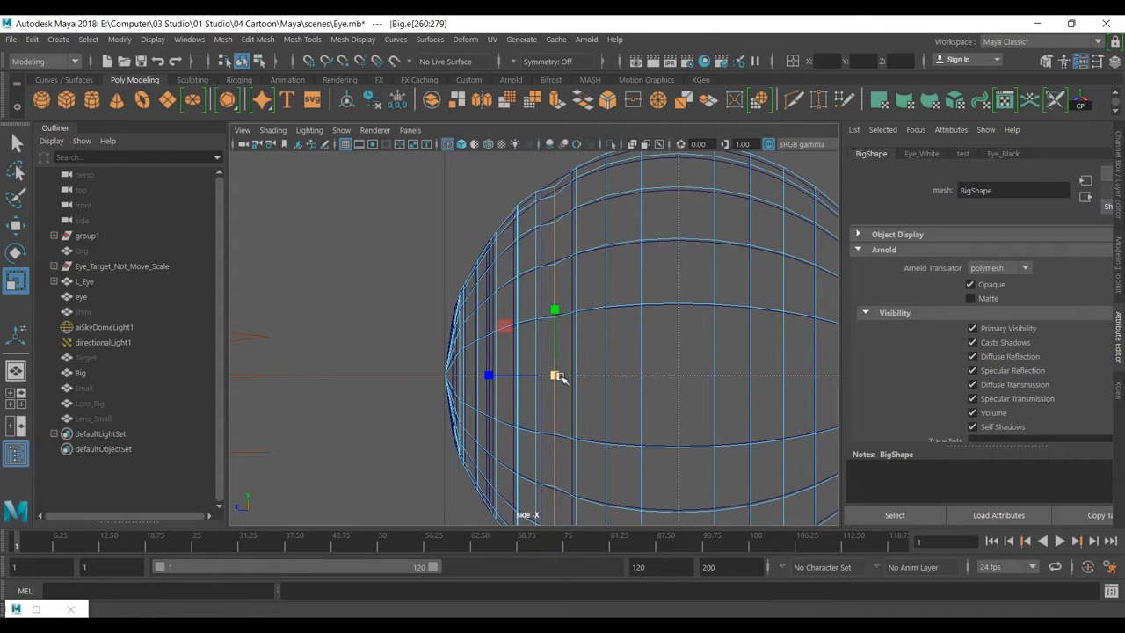
double_click(535, 219)
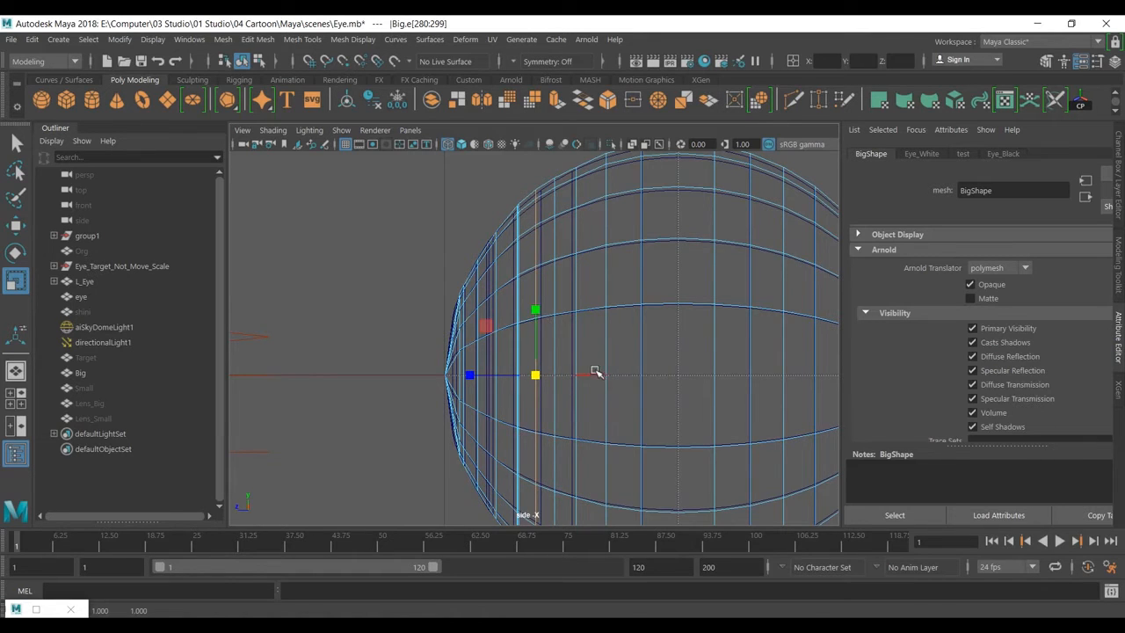
- Return the Big eye to object mode and turn on its smooth preview in the perspective view
key(space)
key(space)
key(F8)
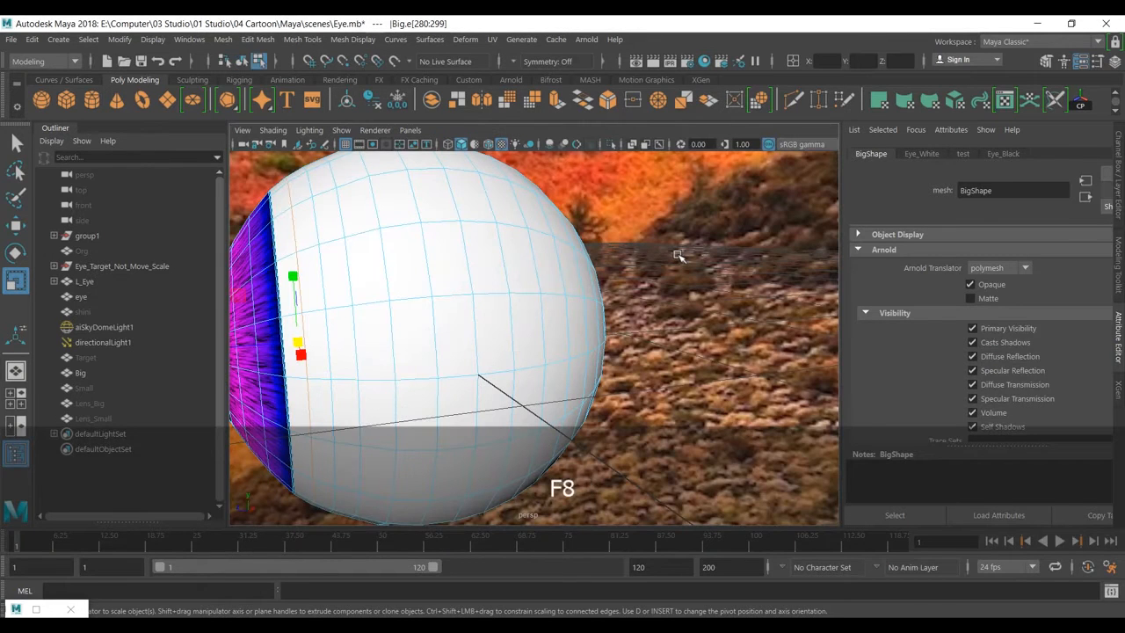
key(3)
click(673, 281)
- Examine the reshaped Big eye from several angles, comparing it with the neighbouring eye
alt+right_drag(674, 281, 609, 363)
alt+drag(610, 363, 633, 357)
alt+right_drag(633, 357, 352, 351)
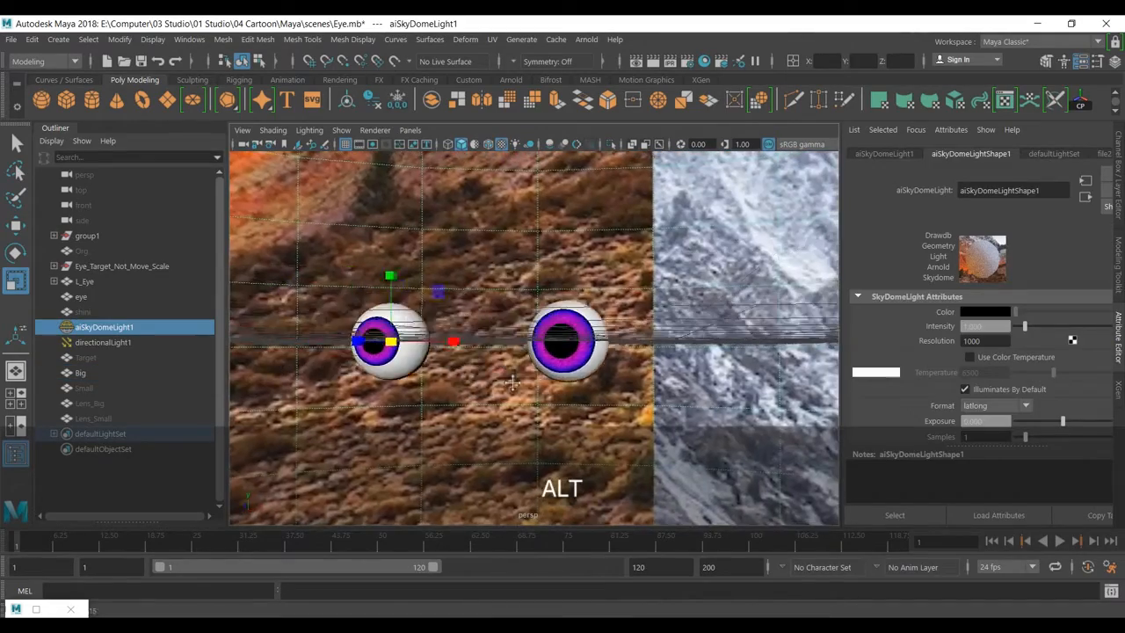
alt+middle_drag(325, 349, 387, 360)
alt+drag(370, 359, 408, 361)
alt+right_drag(613, 380, 668, 379)
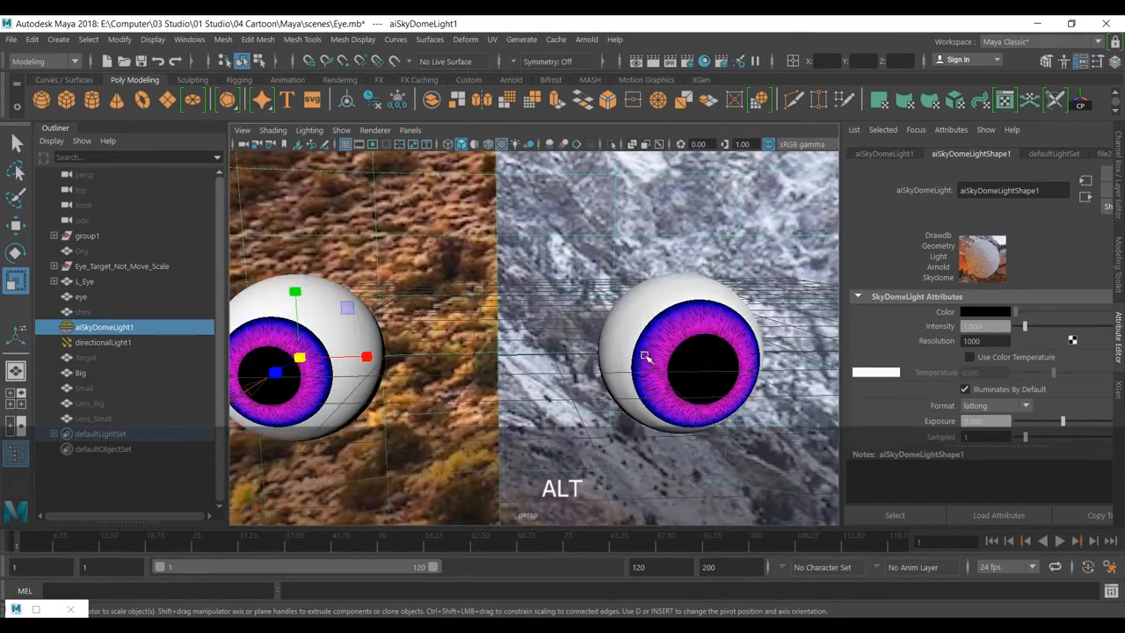
alt+drag(691, 384, 551, 384)
alt+right_drag(551, 384, 658, 381)
alt+drag(658, 381, 569, 372)
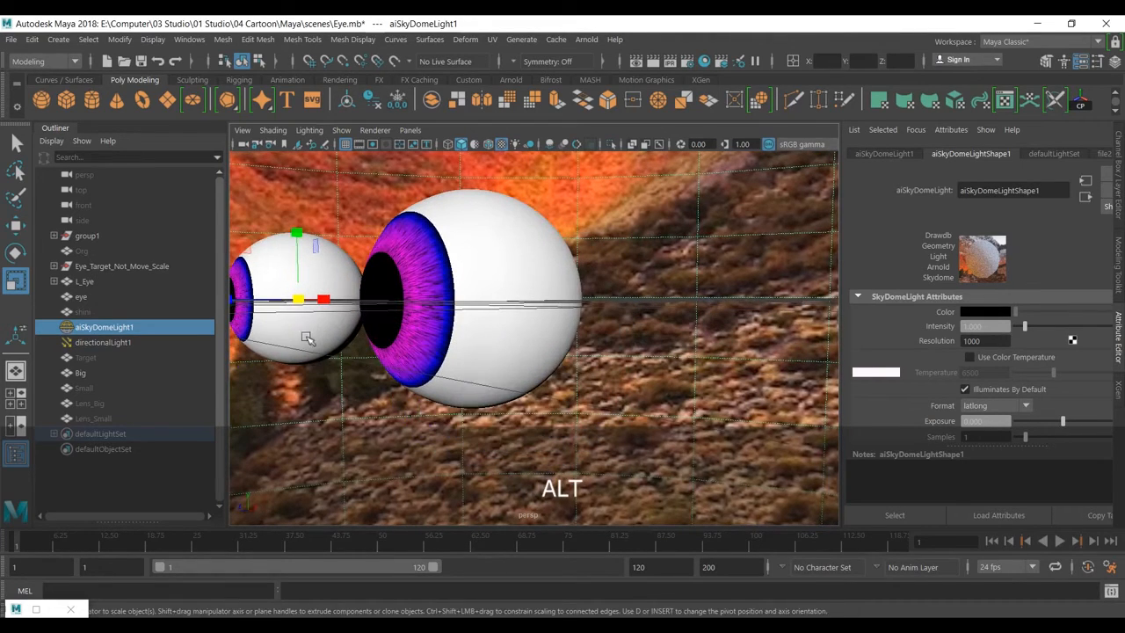
- Hide the Big eye copy and unhide the Small one
click(95, 373)
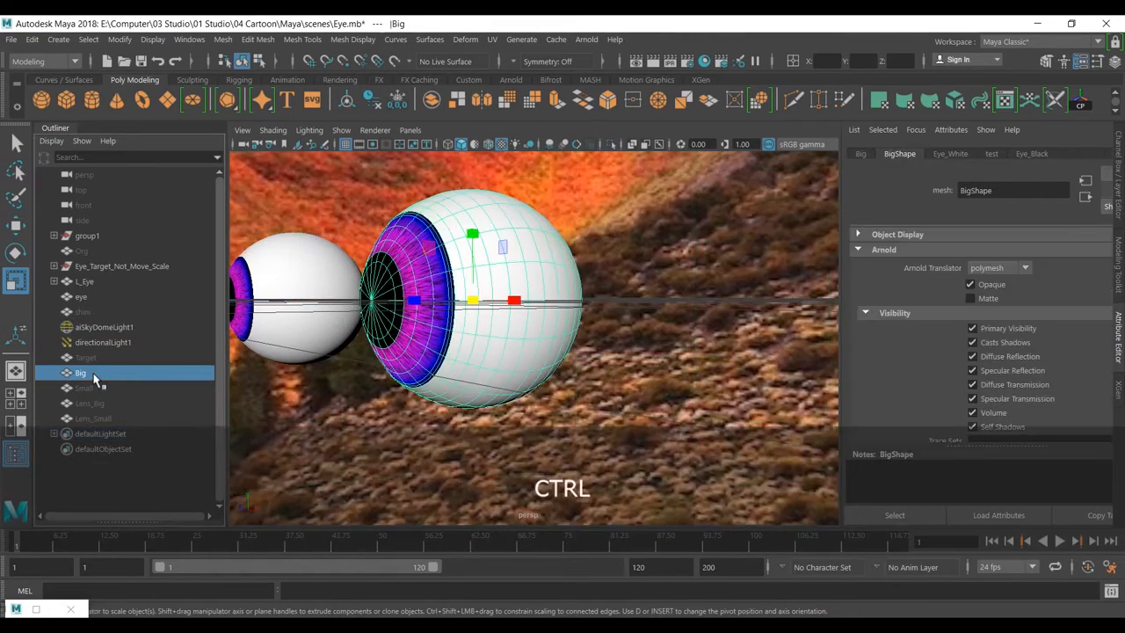
key(ctrl+h)
click(95, 389)
key(shift+h)
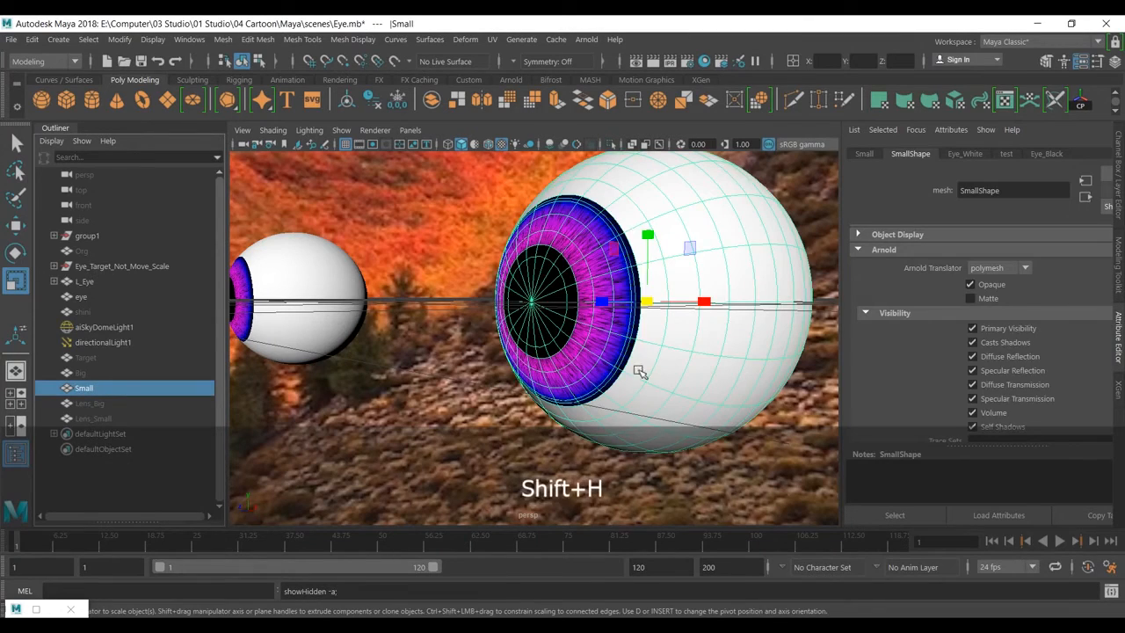
- Select all iris and pupil faces on the Small eye in face mode by growing and shrinking the selection
scroll(651, 365, up, 2)
alt+drag(660, 360, 658, 392)
right_drag(620, 206, 621, 239)
scroll(647, 284, up, 5)
click(694, 355)
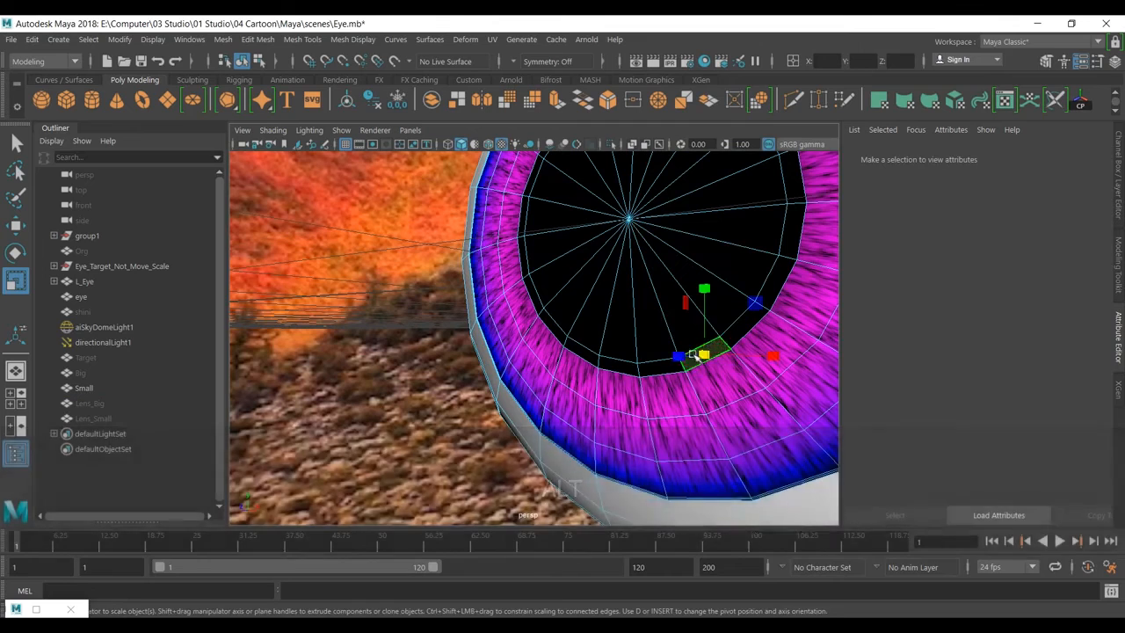
key(shift+greater)
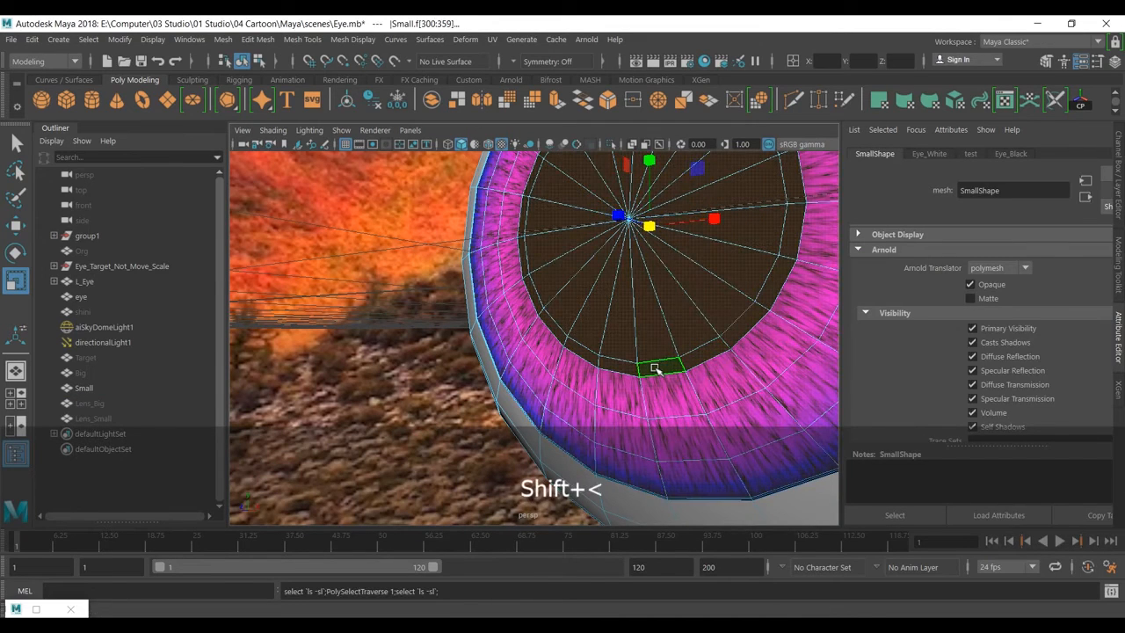
key(3)
alt+drag(653, 369, 623, 381)
key(shift+greater)
key(less)
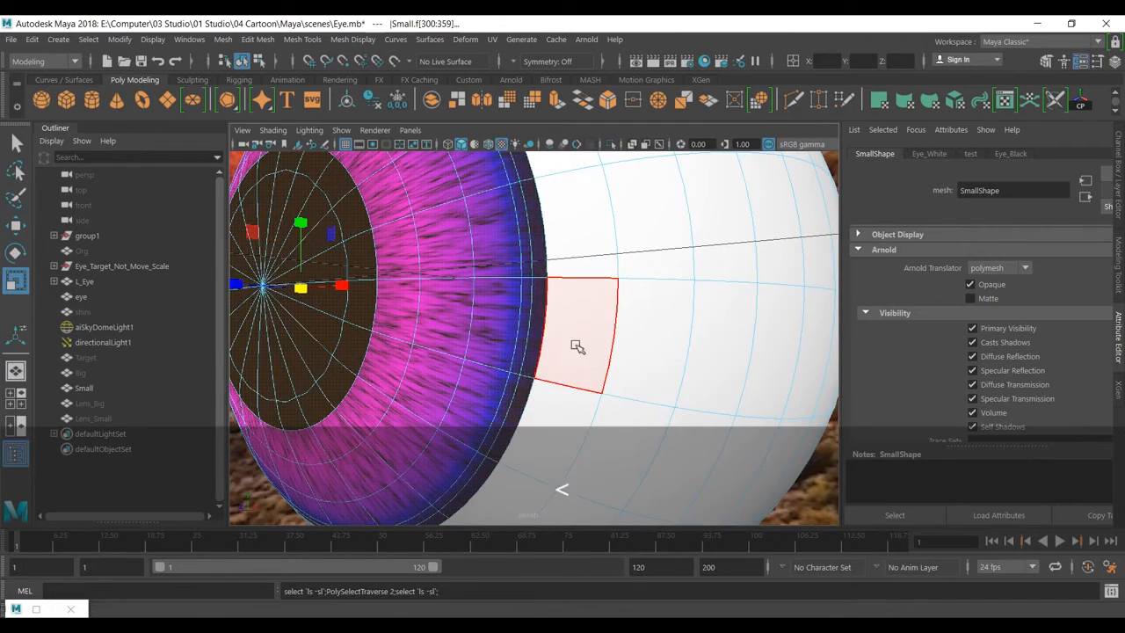
- Scale down the Small eye's selected iris and pupil faces in the side view and move them forward to the eyeball's front surface
key(f)
key(space)
key(space)
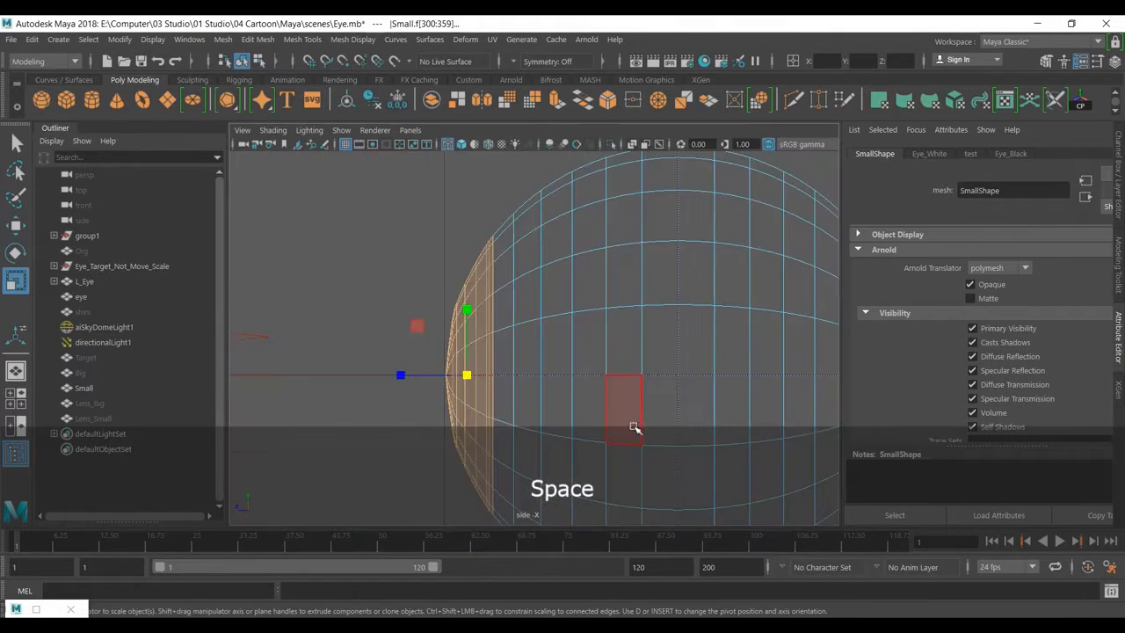
drag(434, 389, 327, 305)
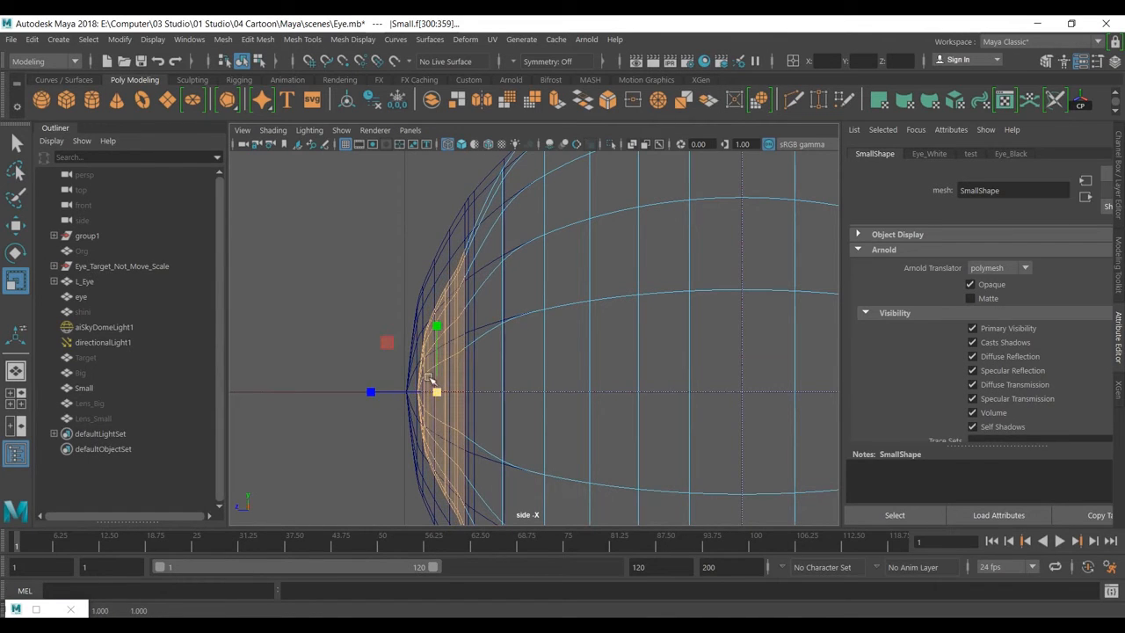
key(w)
mouse_move(397, 389)
mouse_down()
mouse_move(378, 393)
mouse_move(394, 393)
mouse_up()
key(r)
key(w)
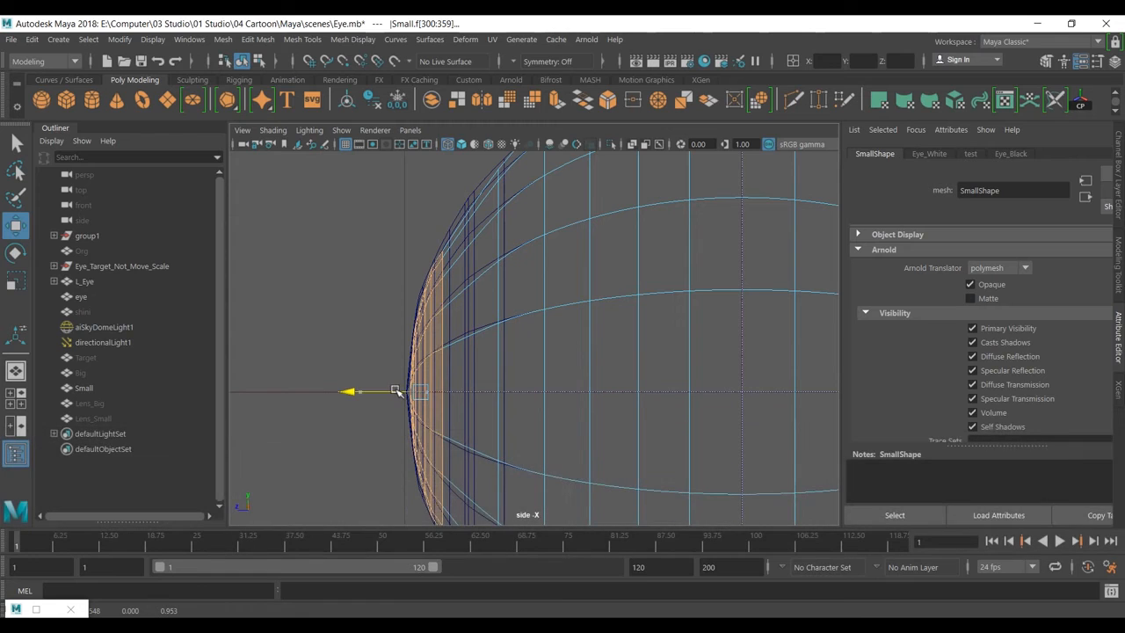
right_click(494, 300)
click(507, 127)
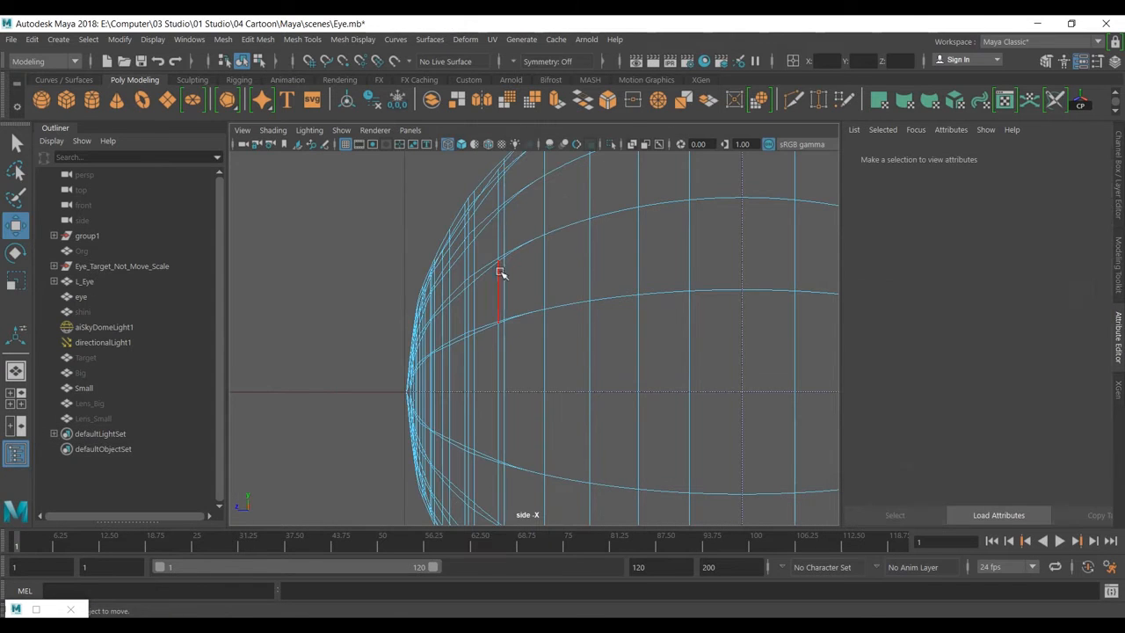
key(ctrl+z)
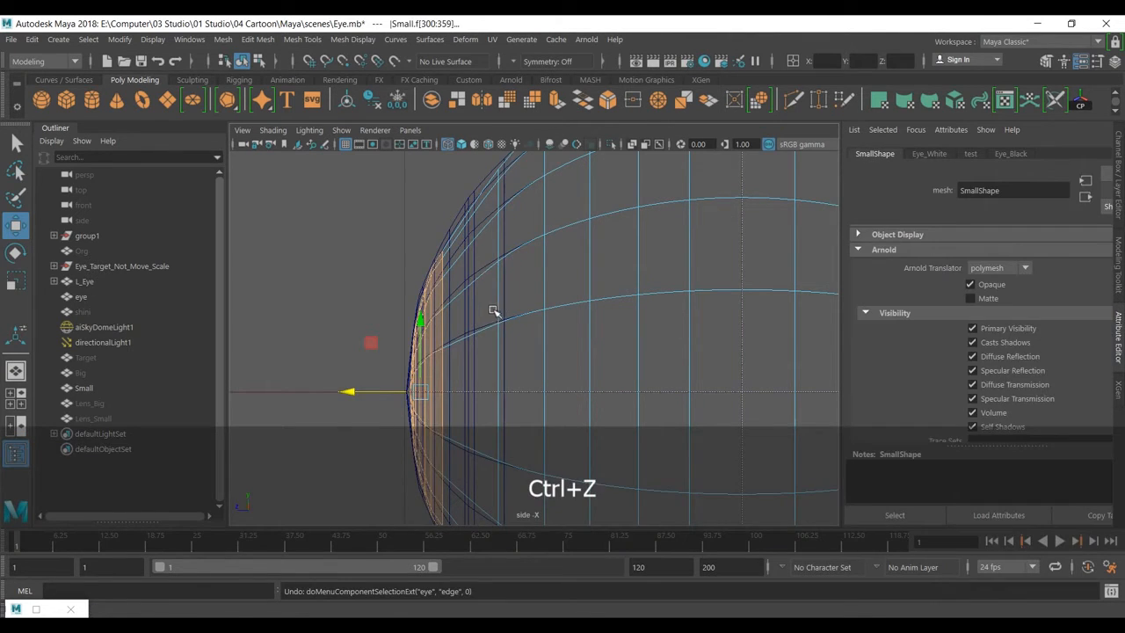
- Select the first edge loop behind the Small eye's iris and move it forward in the side view
key(space)
key(space)
right_click(659, 307)
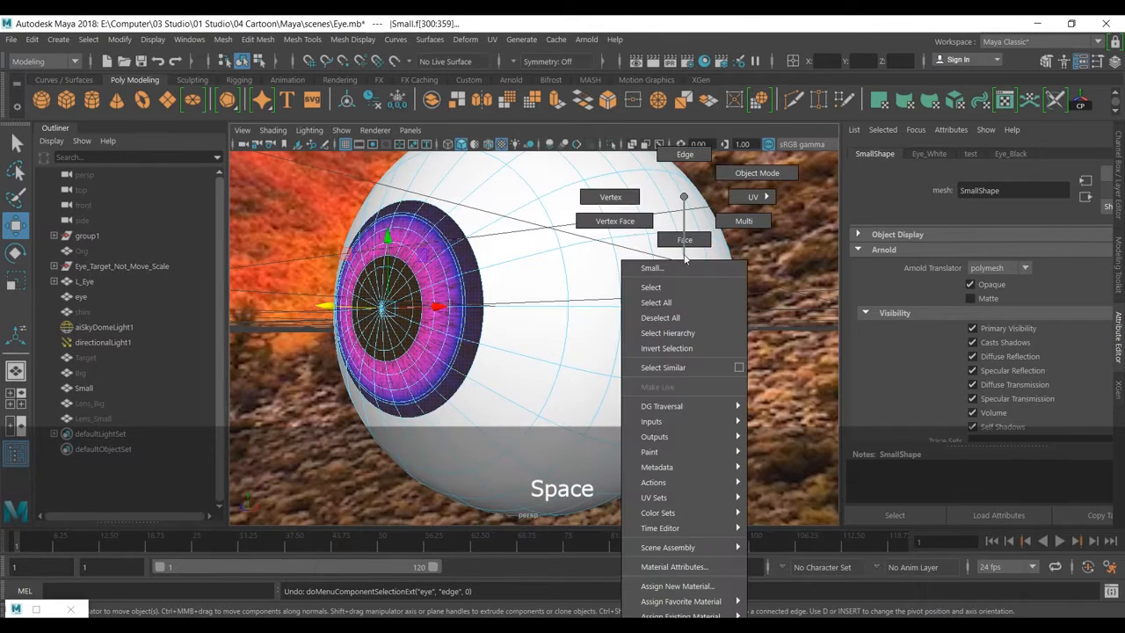
click(684, 156)
double_click(570, 274)
key(space)
key(space)
alt+middle_drag(515, 410, 537, 379)
drag(482, 357, 466, 357)
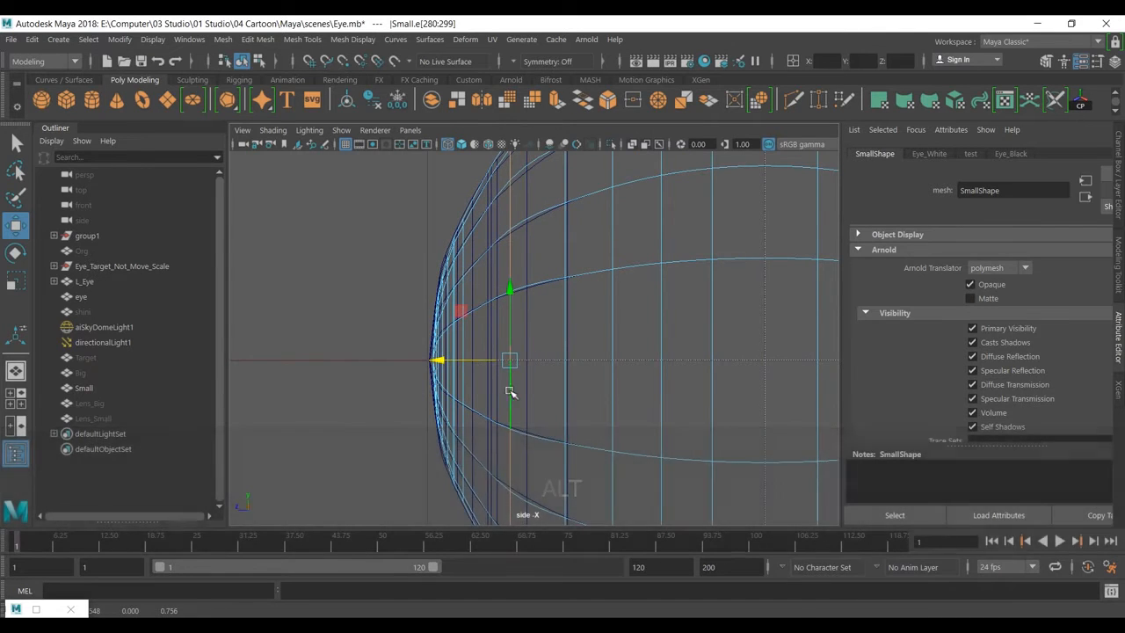
alt+middle_drag(509, 390, 504, 374)
scroll(504, 374, down, 3)
- With smooth preview off, move this edge loop further forward and scale it down to fit the eyeball's curved outline
key(1)
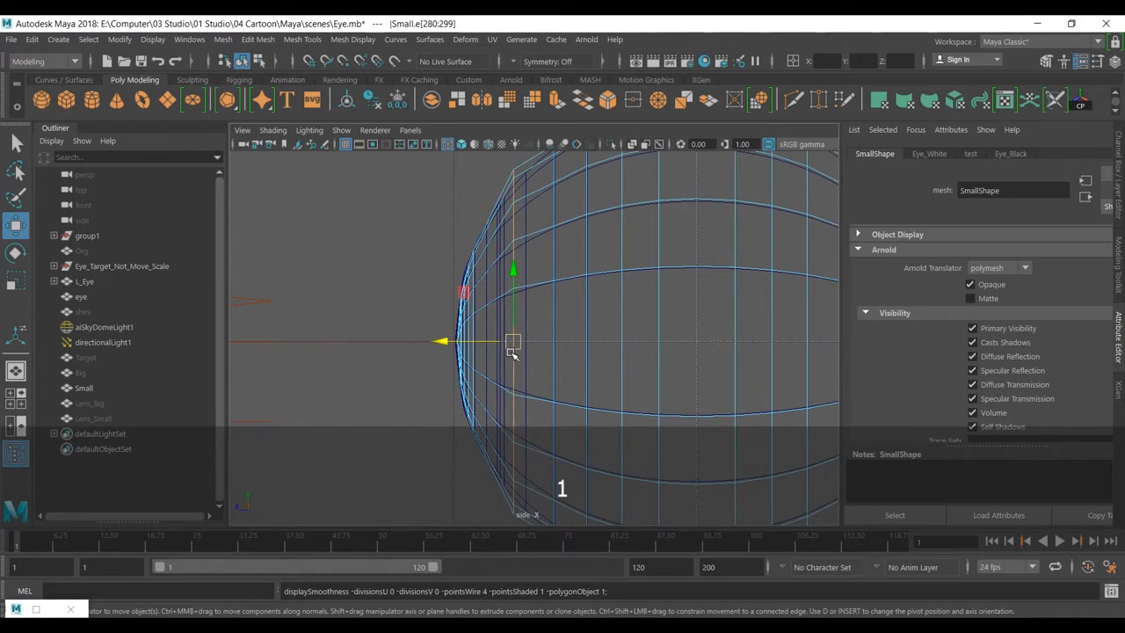
drag(493, 346, 482, 345)
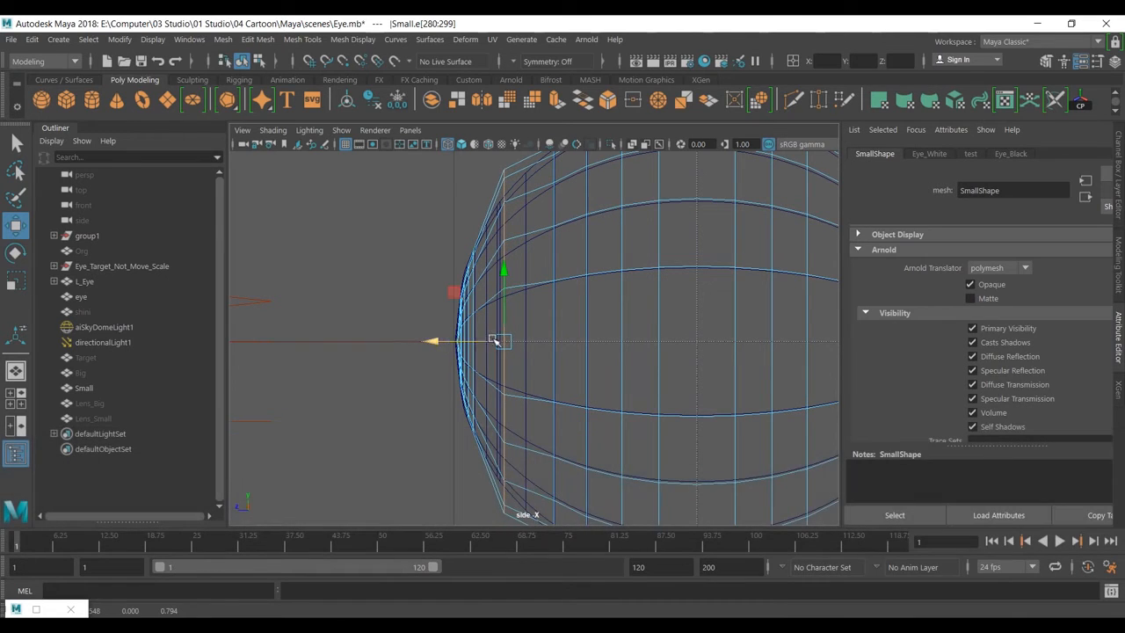
key(r)
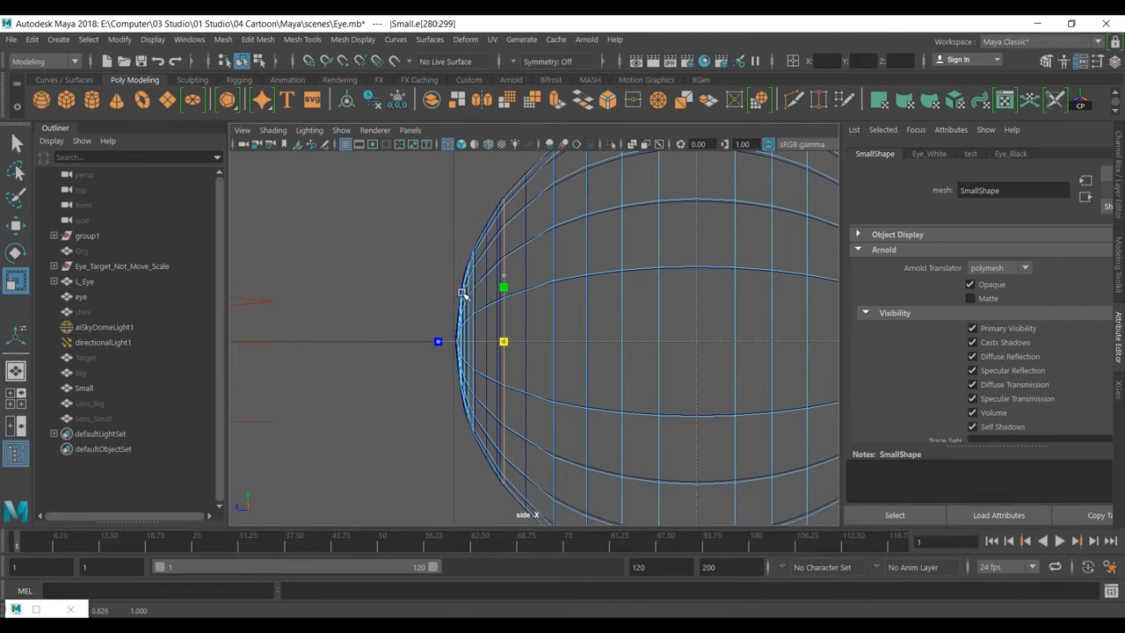
- Move the second edge loop behind the iris forward and scale it to follow the eyeball's outline, comparing smoothed and unsmoothed display
click(554, 317)
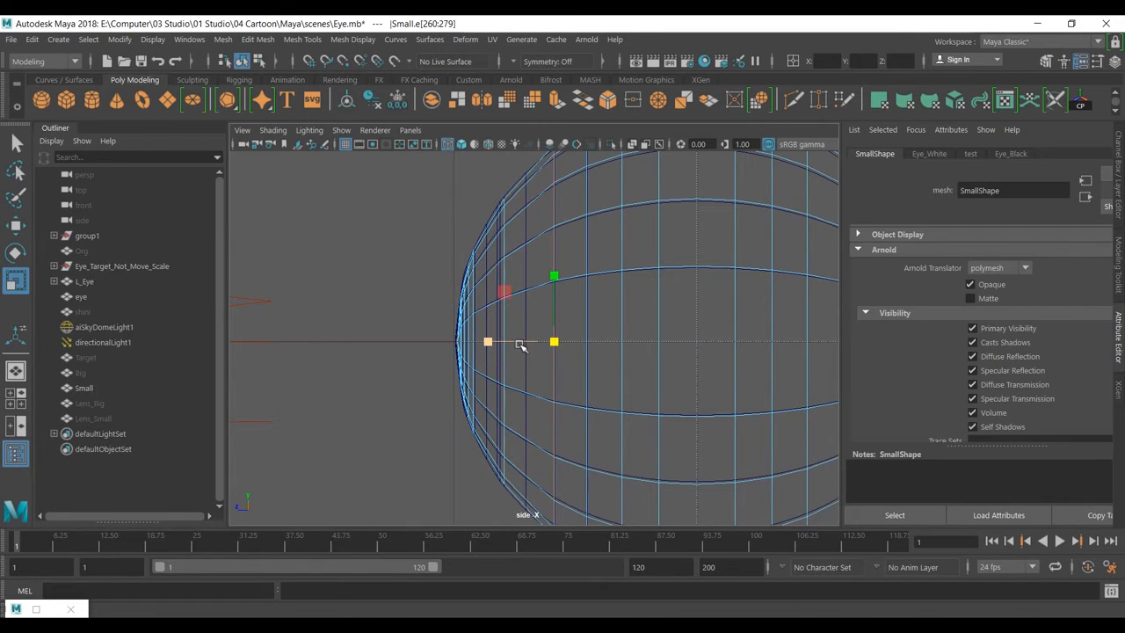
key(w)
drag(508, 343, 493, 334)
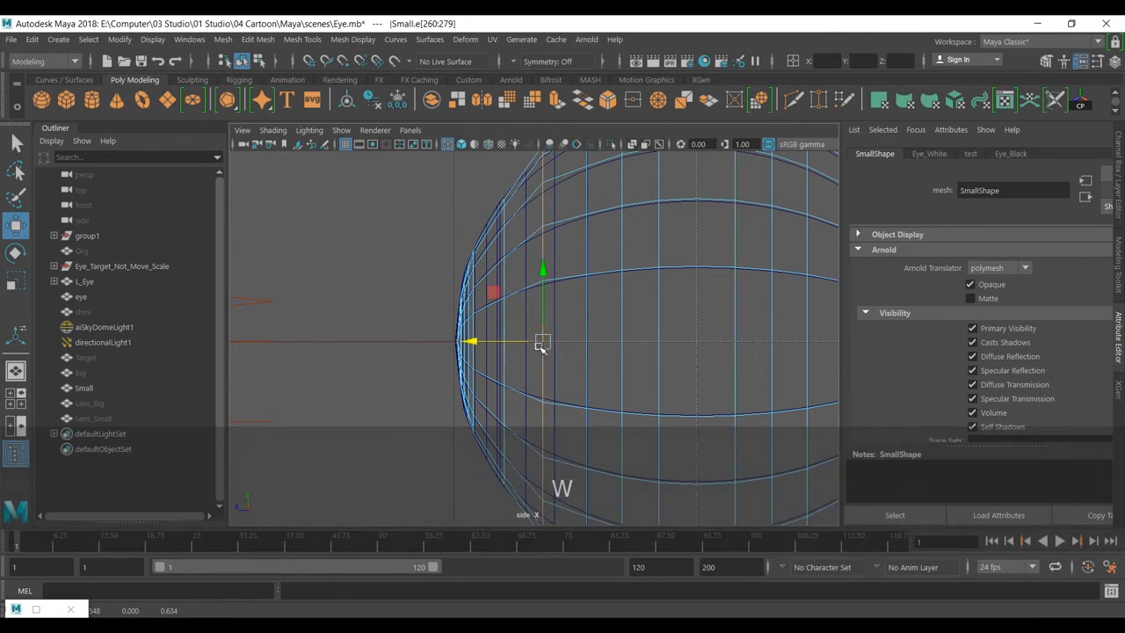
key(r)
alt+middle_drag(532, 332, 530, 400)
key(3)
key(1)
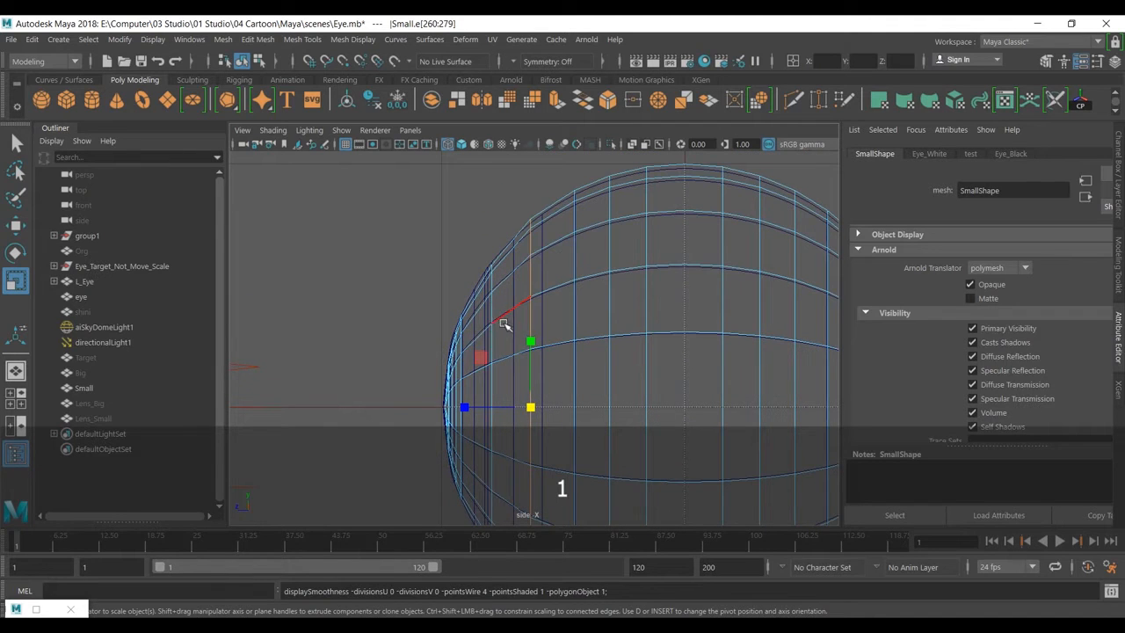
- Fine-tune the scale of the edge loop nearest the iris to match the eyeball's outline, checking it in smooth preview
double_click(497, 342)
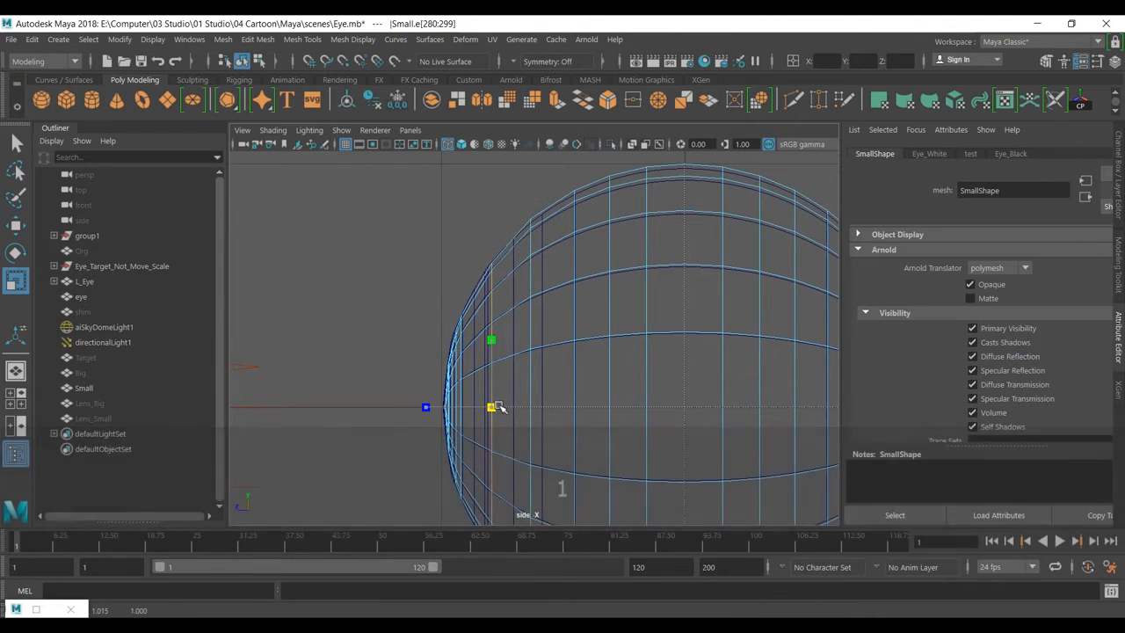
key(3)
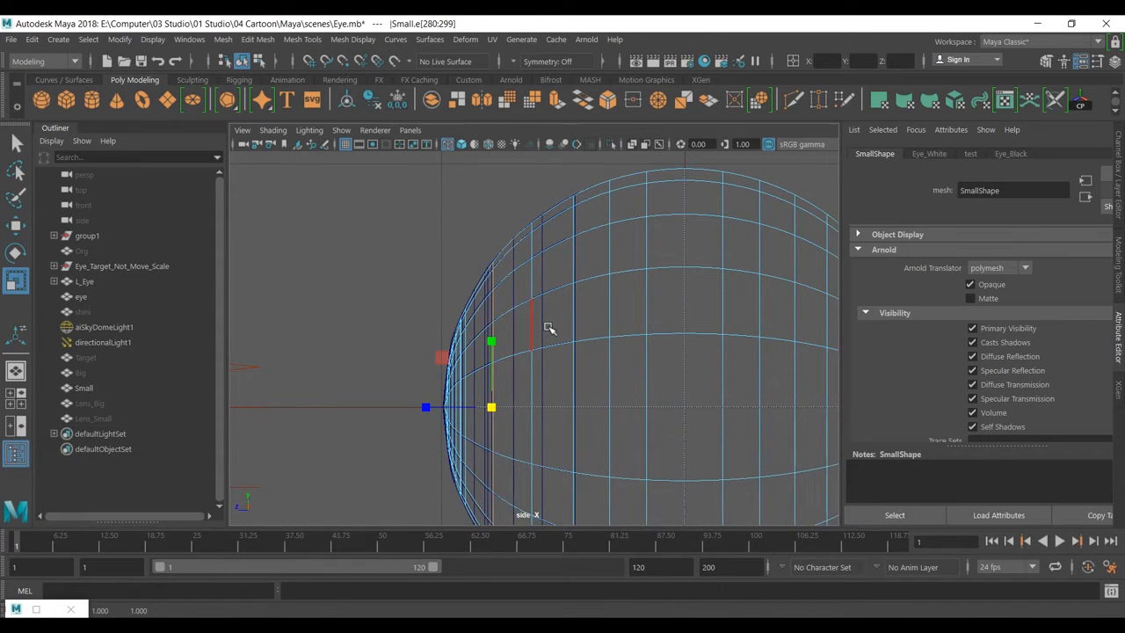
key(1)
- Examine the Small eye's iris border up close in perspective, comparing the mesh with smooth preview on and off
key(space)
key(space)
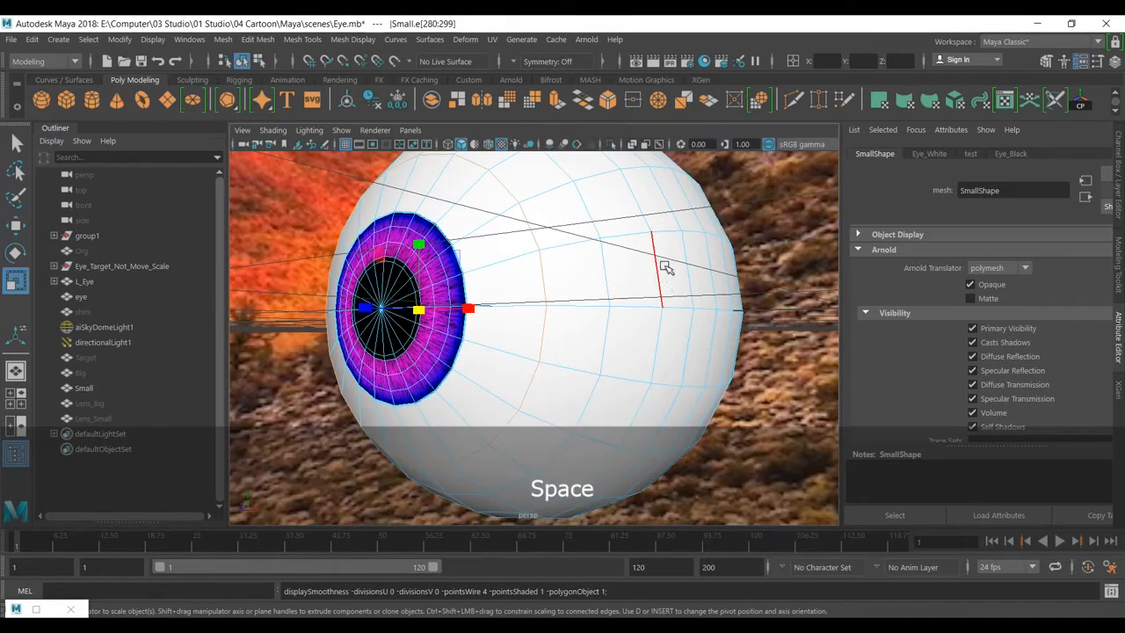
key(F8)
key(3)
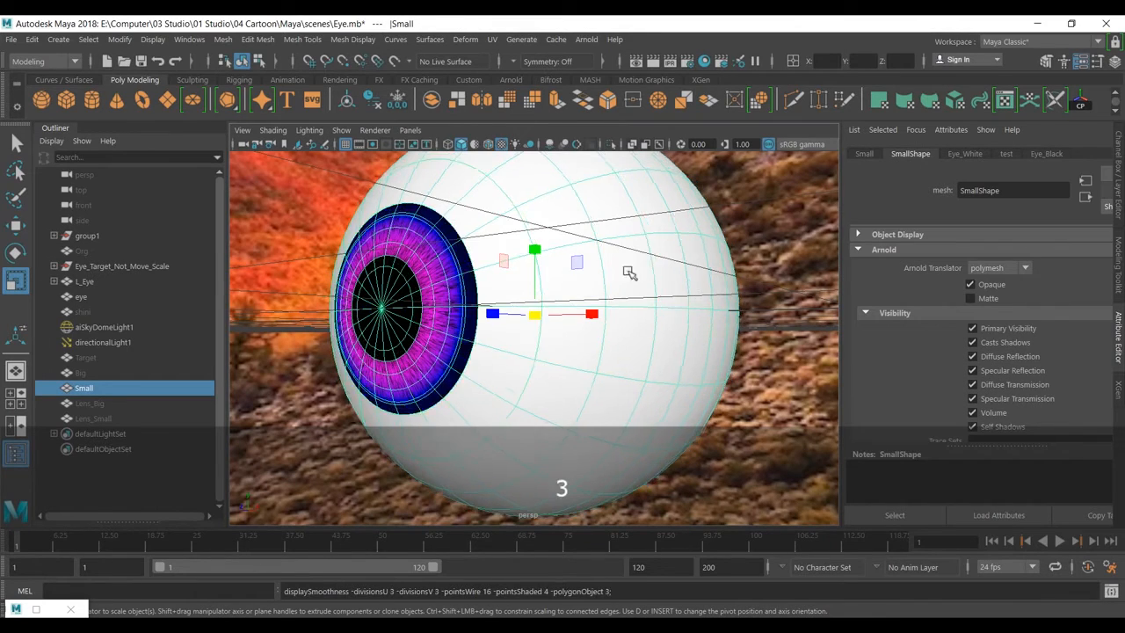
scroll(608, 294, down, 5)
scroll(572, 304, up, 8)
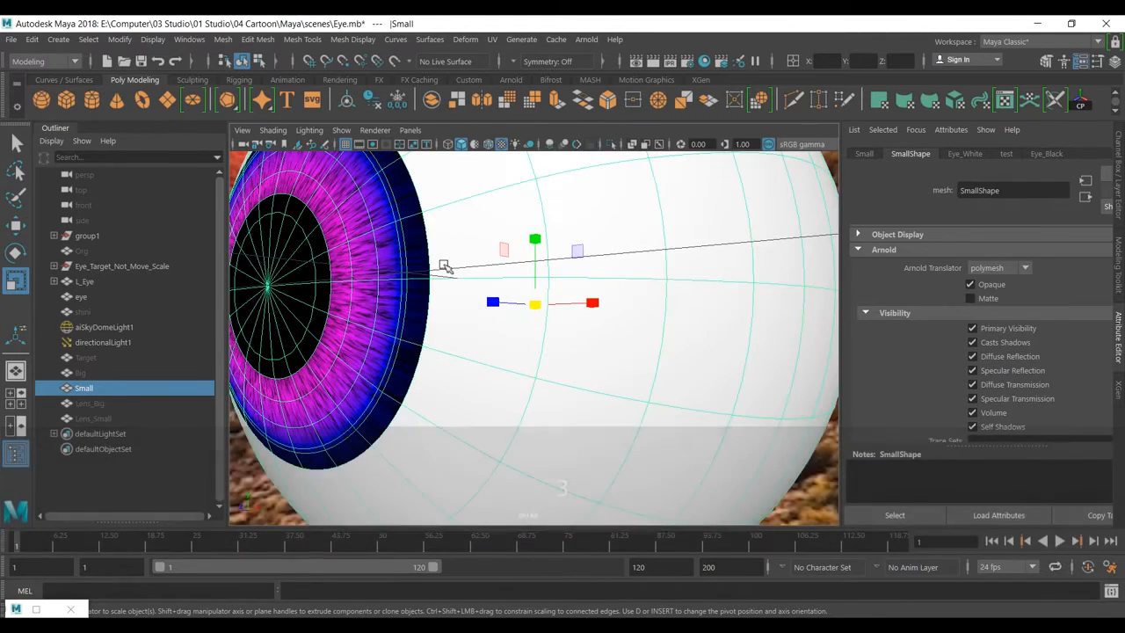
alt+drag(430, 289, 438, 299)
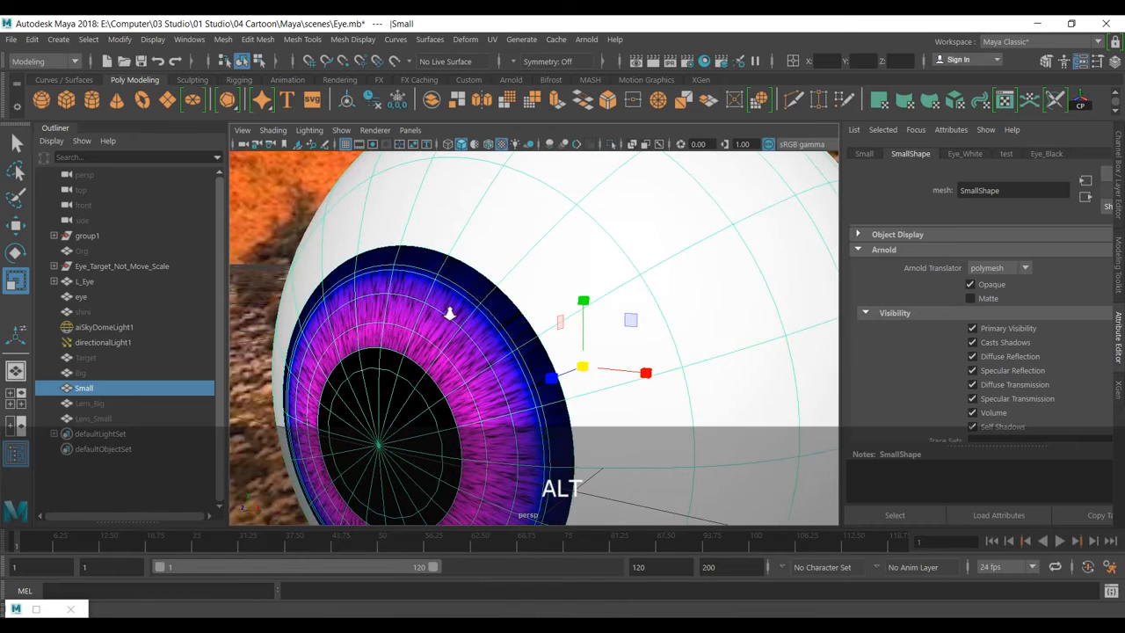
key(1)
key(3)
key(1)
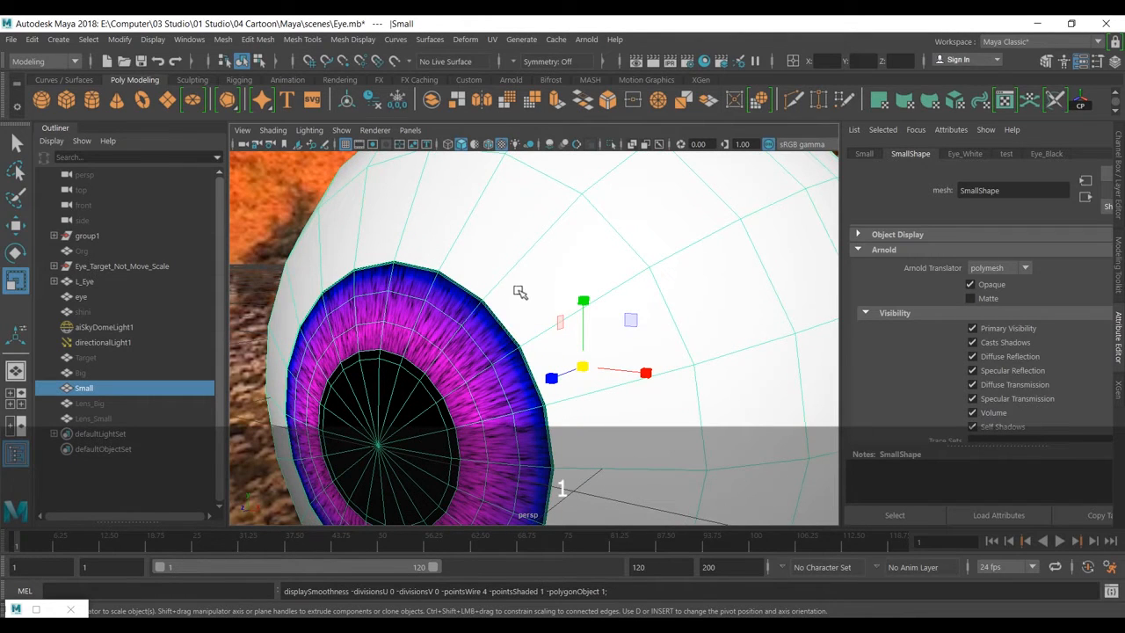
key(3)
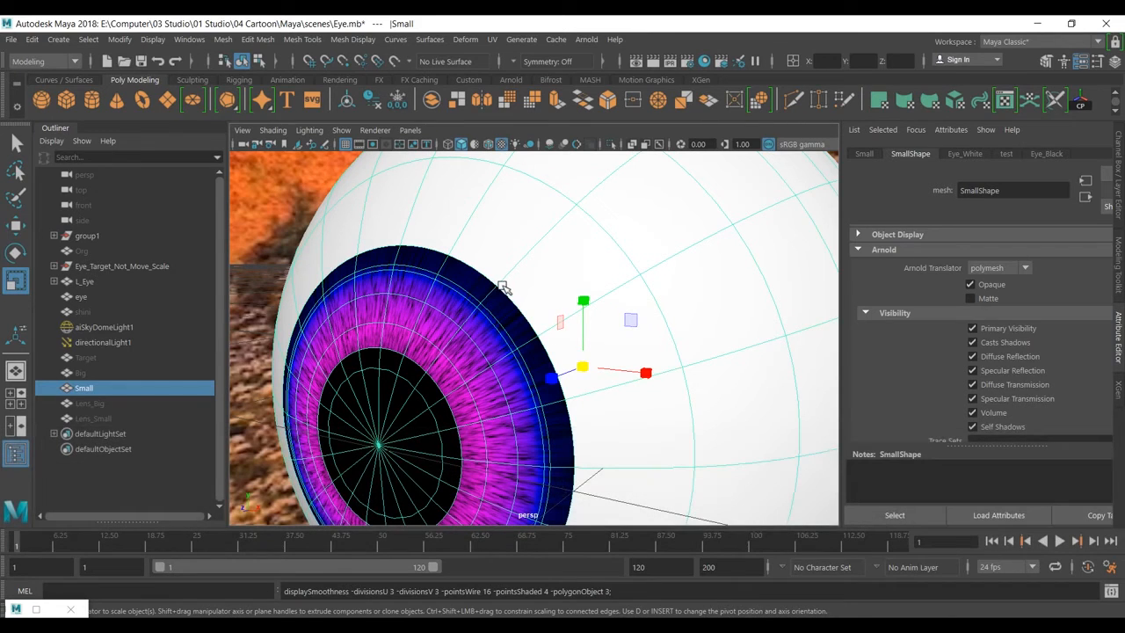
- Move the first white edge loop behind the iris forward close to the iris border and scale it down onto the eyeball's outline
key(F10)
click(510, 299)
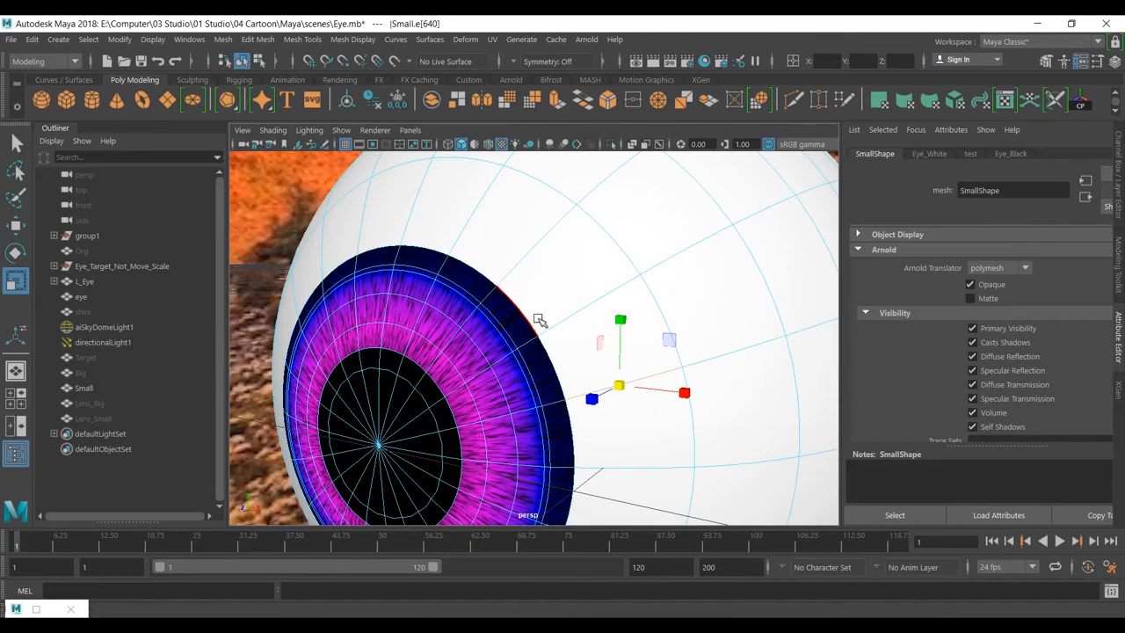
double_click(624, 253)
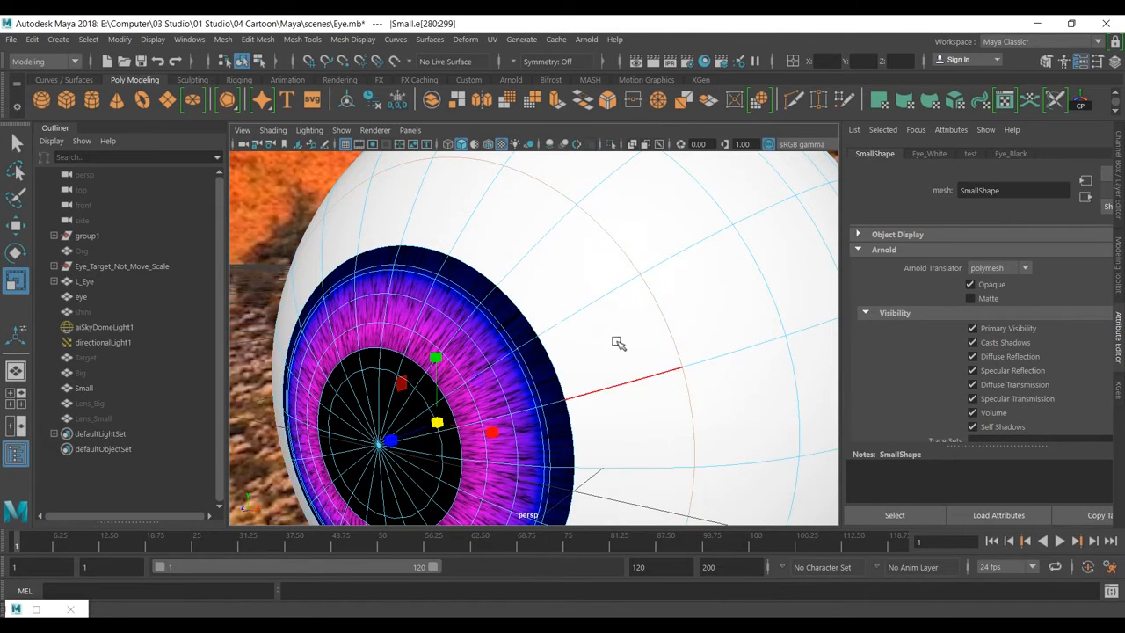
key(space)
key(space)
alt+right_drag(641, 448, 560, 344)
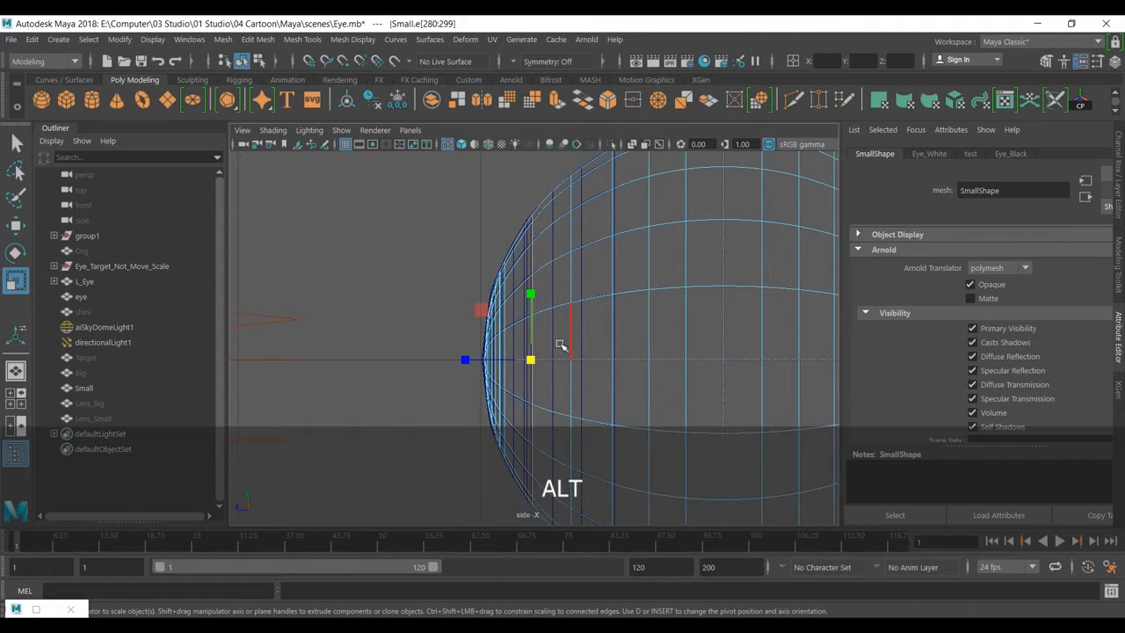
key(1)
key(w)
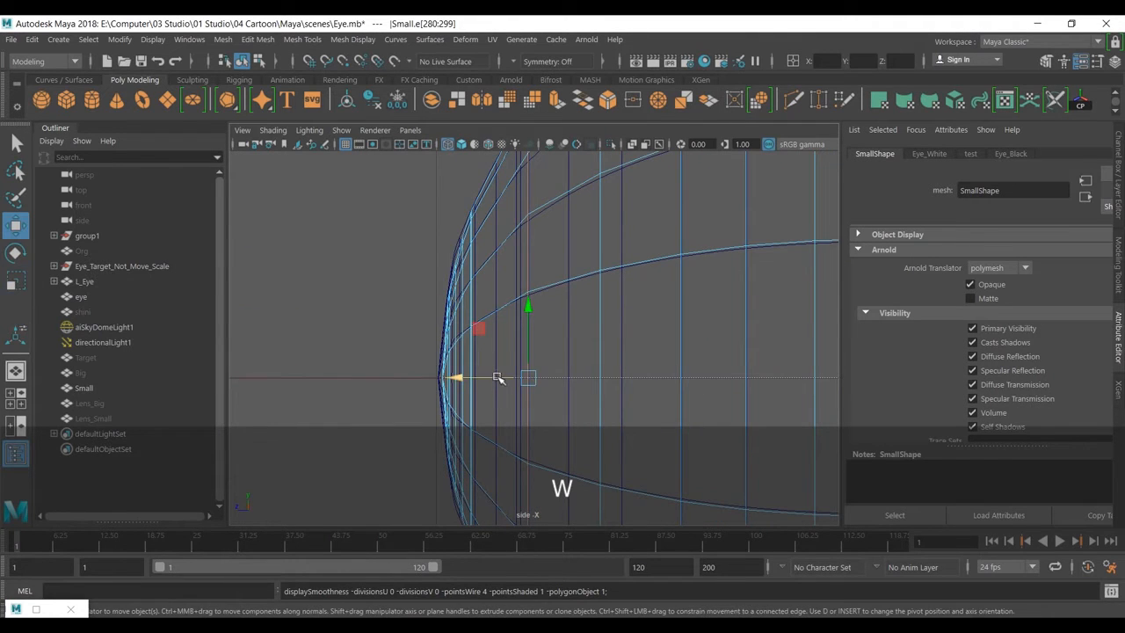
drag(493, 377, 446, 374)
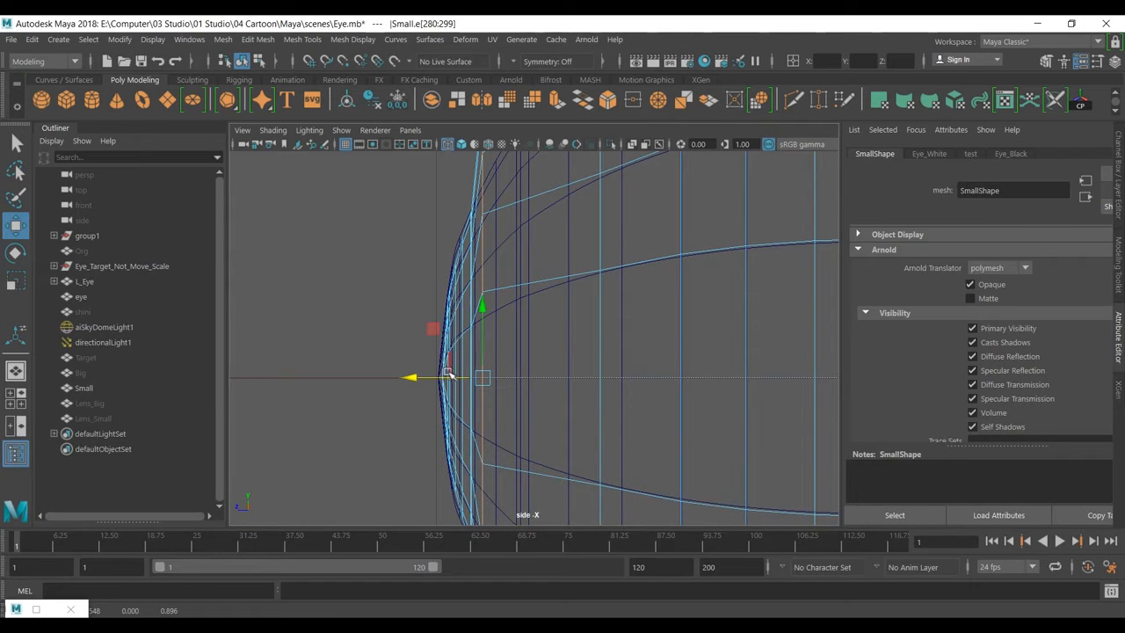
key(r)
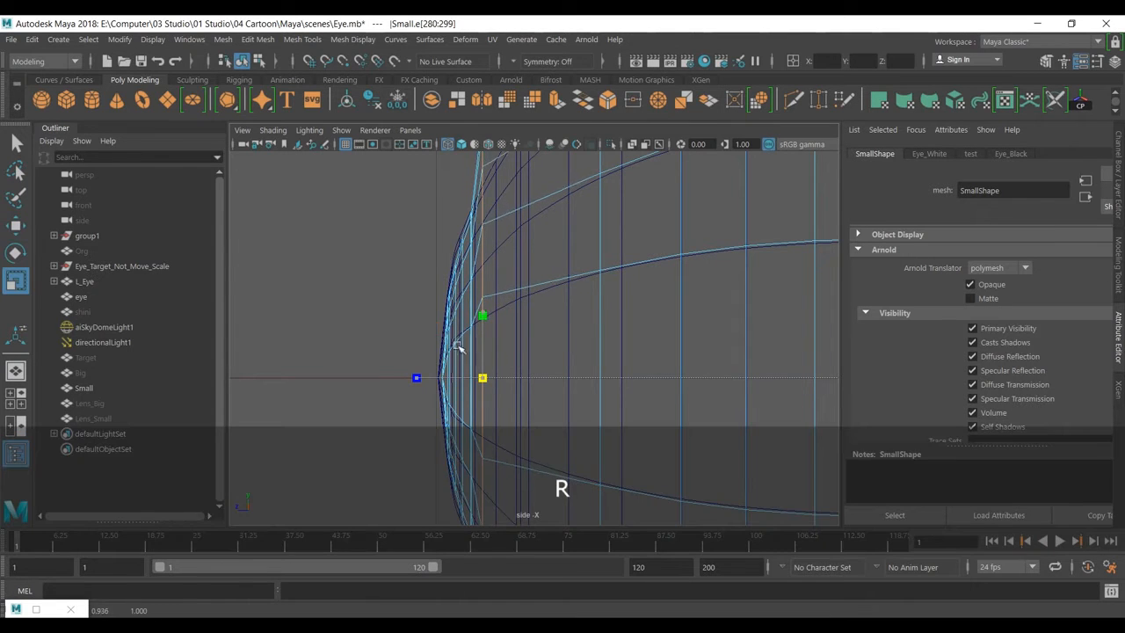
alt+right_drag(486, 378, 530, 442)
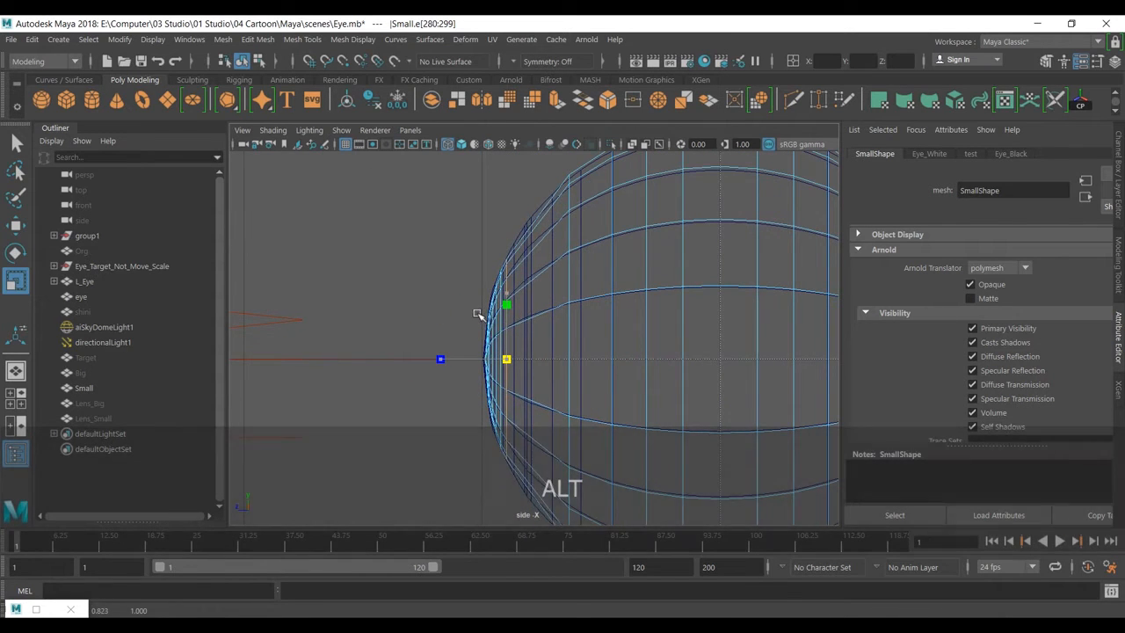
scroll(530, 348, up, 3)
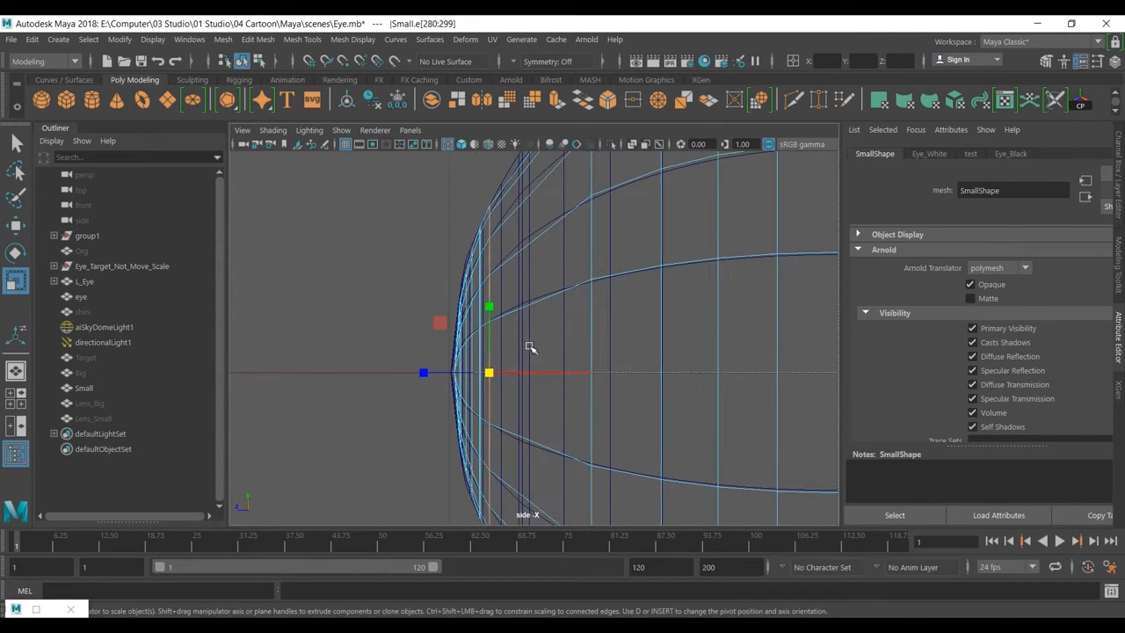
- Nudge the same edge loop slightly closer to the iris border and readjust its scale
key(w)
click(448, 365)
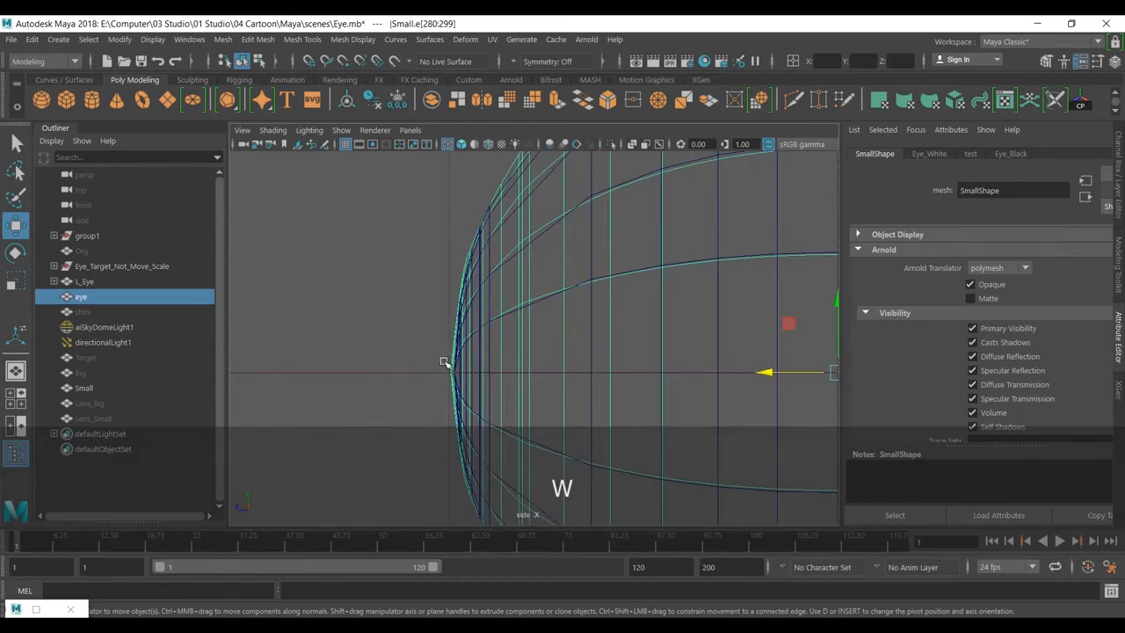
key(ctrl+z)
drag(450, 360, 443, 370)
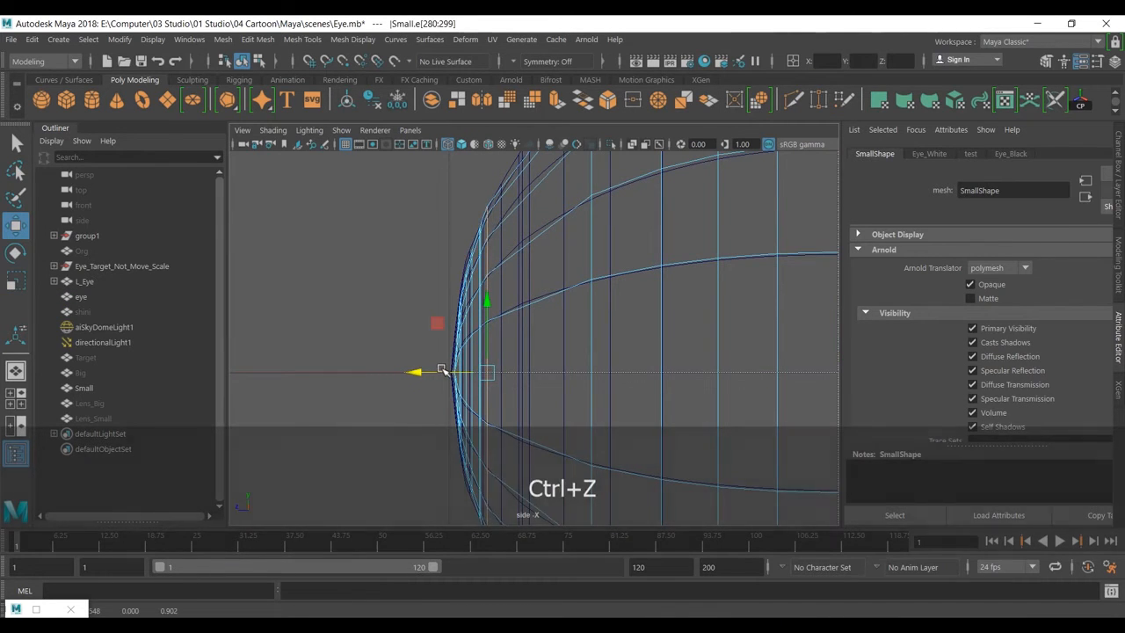
key(r)
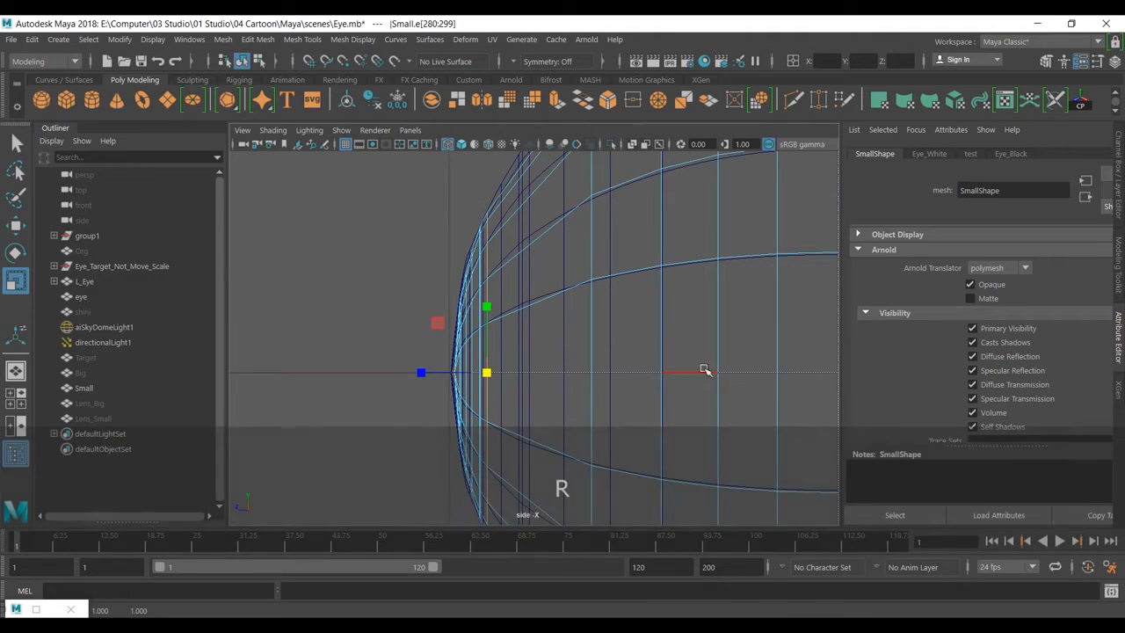
- Move the second white edge loop behind the iris forward in the side view to even out the spacing between loops
double_click(587, 329)
key(2)
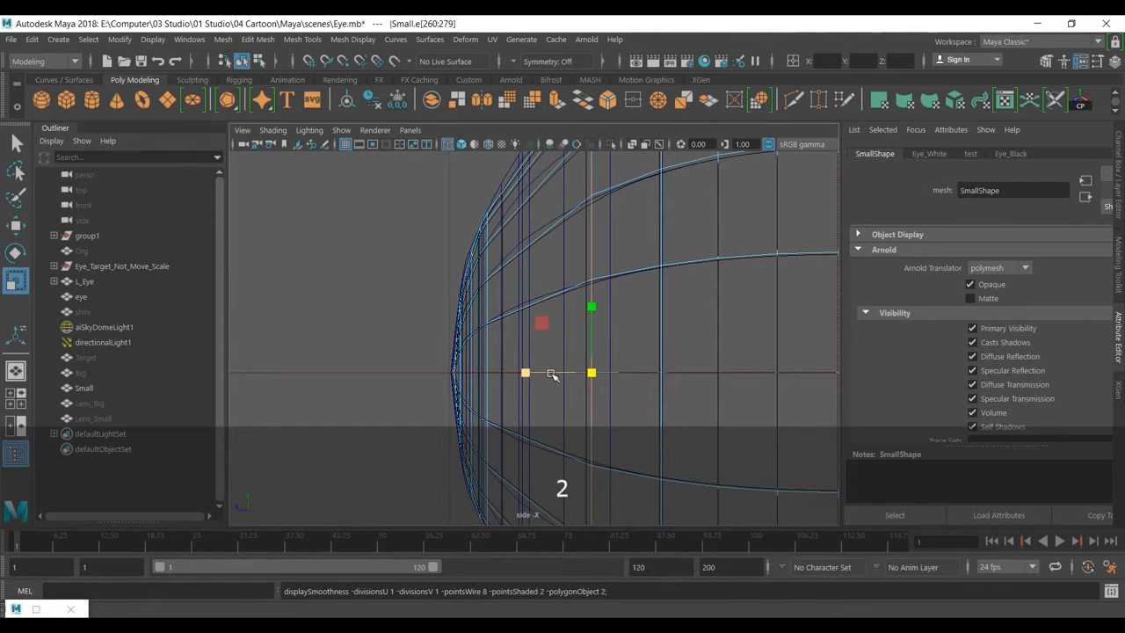
key(w)
key(3)
drag(550, 376, 527, 372)
key(1)
alt+right_drag(528, 372, 554, 366)
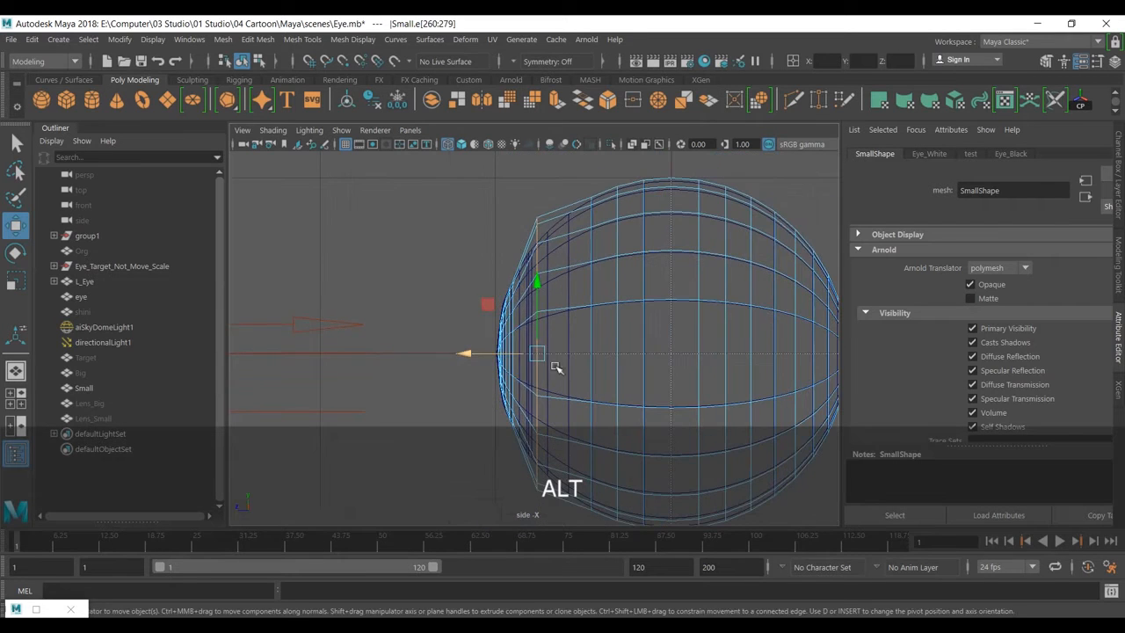
drag(505, 352, 514, 352)
- Move the third edge loop forward, scale the second and third loops down together, and refine the second loop's position and size
double_click(594, 338)
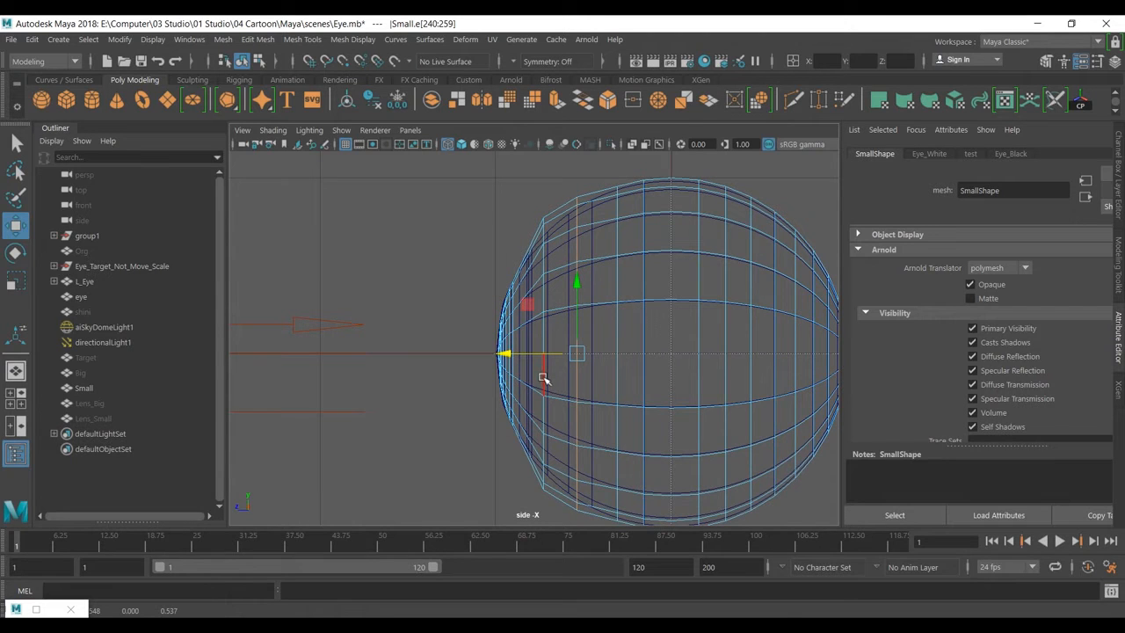
shift+double_click(544, 378)
key(r)
drag(562, 354, 519, 332)
double_click(544, 300)
key(w)
key(r)
- Shift the third edge loop behind the iris slightly forward and scale it to fit the eyeball's round outline
double_click(578, 350)
key(w)
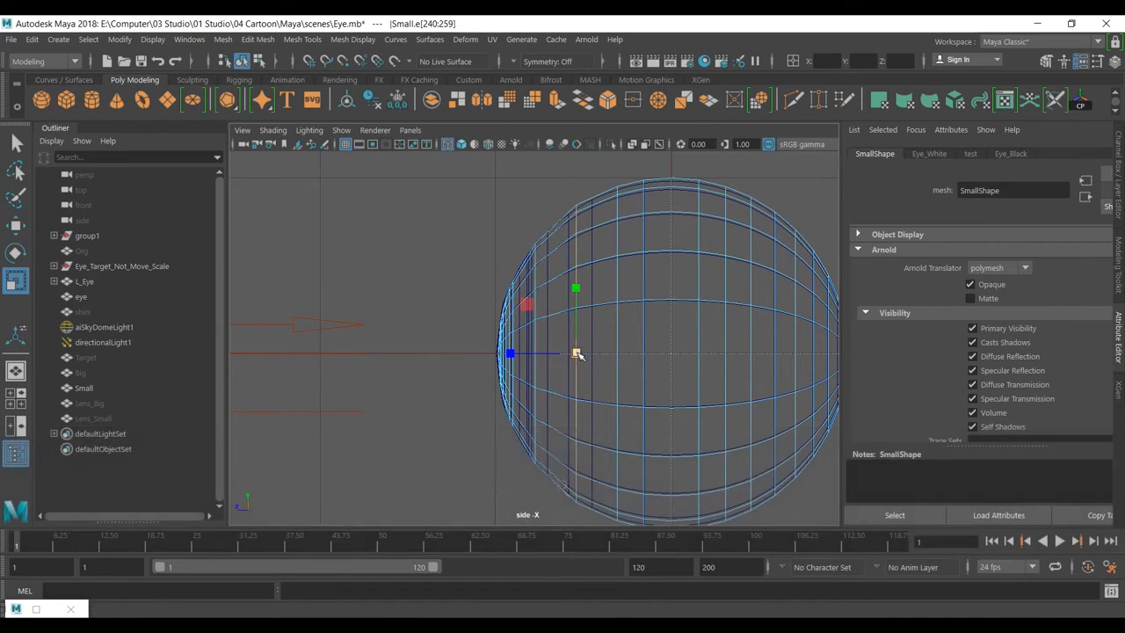
drag(560, 359, 549, 353)
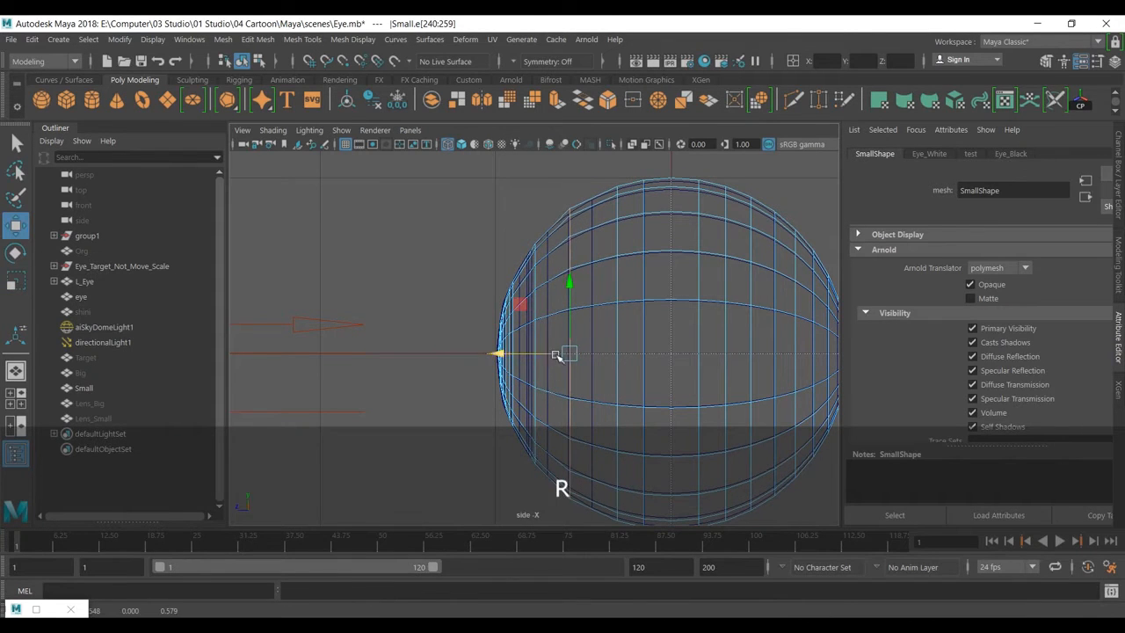
key(r)
- Return the Small eye to object mode with smooth preview on, deselect it, and inspect its iris border in perspective
key(space)
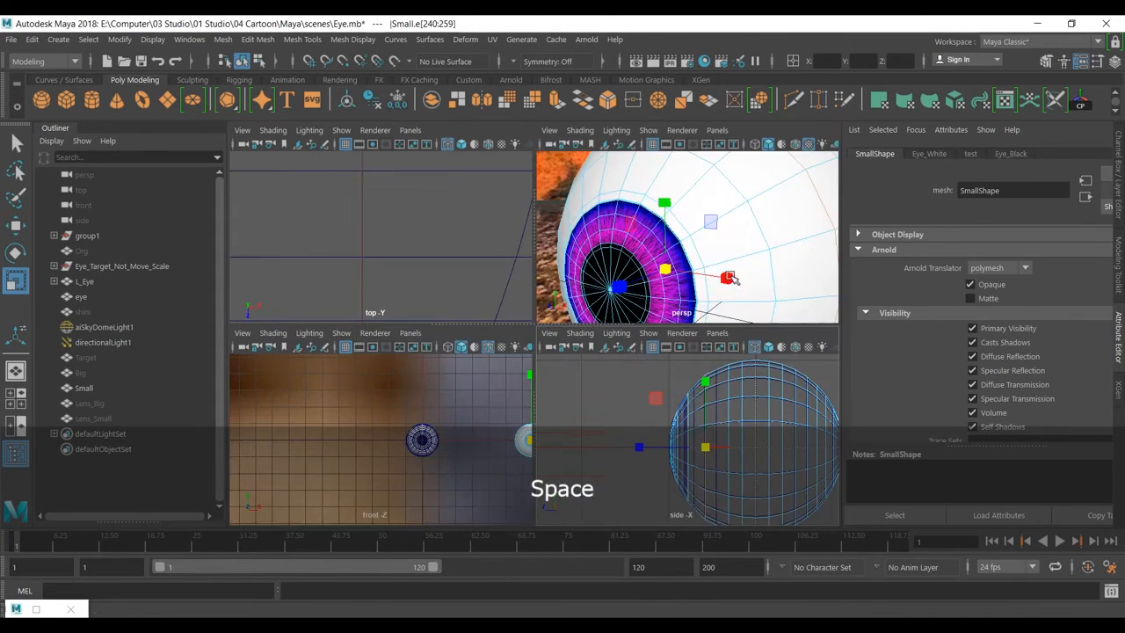
key(space)
key(F8)
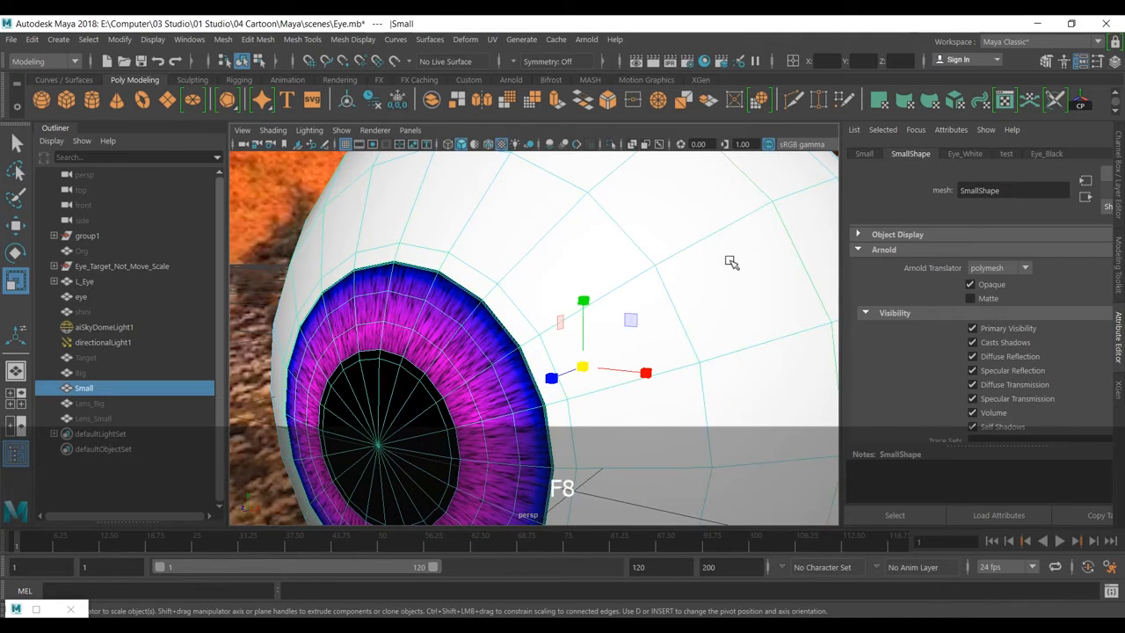
key(f)
key(3)
click(411, 267)
scroll(515, 369, up, 5)
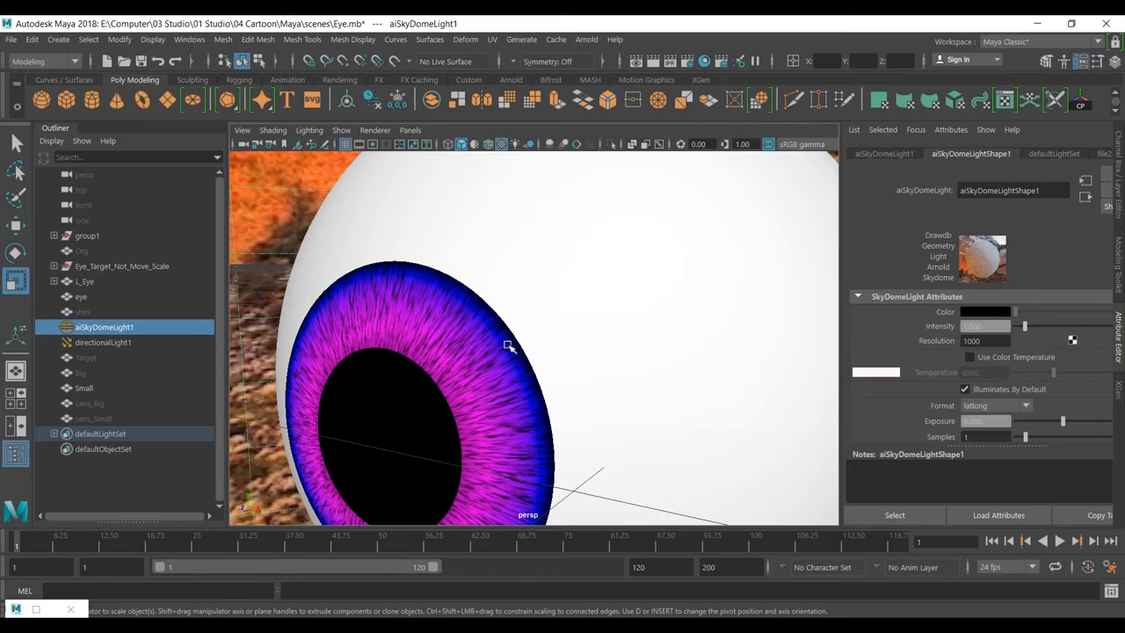
- Hide the Small eye duplicate and unhide Lens_Big
scroll(506, 341, down, 6)
alt+drag(485, 373, 526, 356)
scroll(525, 355, down, 2)
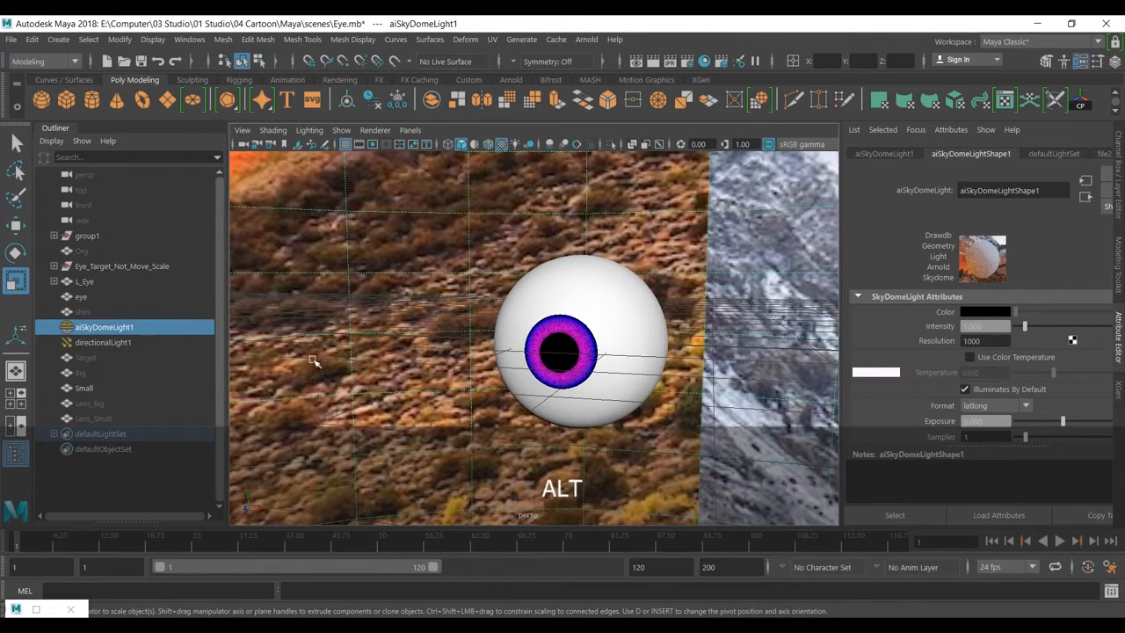
click(83, 388)
key(ctrl+h)
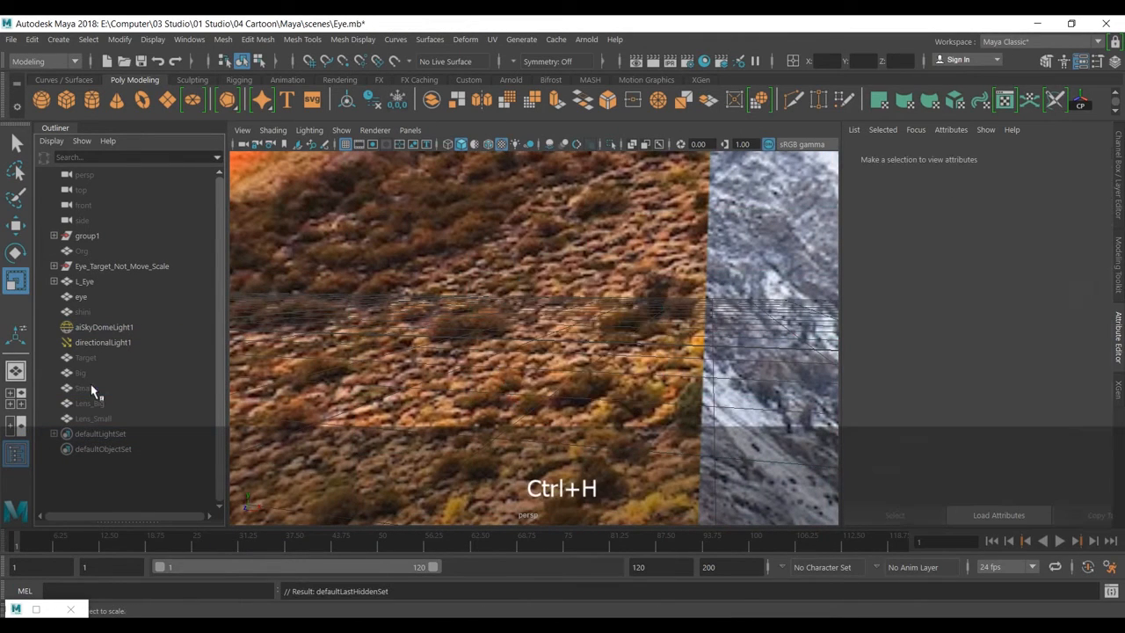
click(90, 404)
key(shift+h)
- Select the faces of the whole pupil on Lens_Big, turn smooth preview off, and scale them up to widen the pupil
alt+drag(470, 393, 400, 349)
alt+right_drag(402, 350, 505, 364)
alt+middle_drag(466, 373, 543, 335)
right_drag(539, 213, 545, 288)
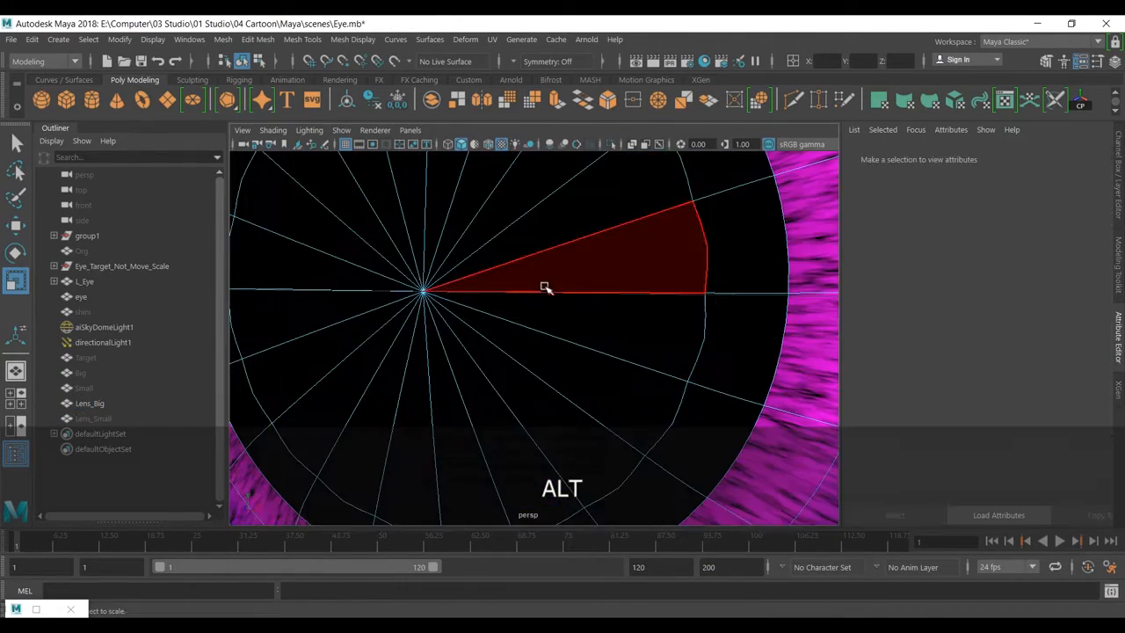
click(714, 288)
shift+double_click(720, 315)
key(shift+less)
scroll(720, 317, down, 5)
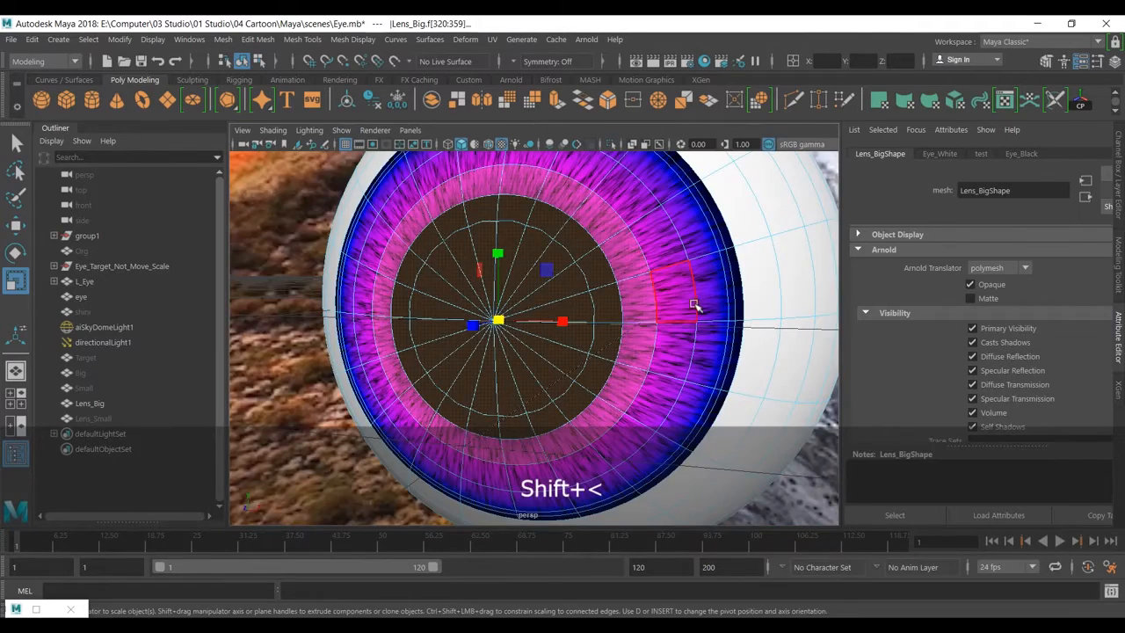
key(shift+less)
scroll(628, 276, up, 5)
scroll(629, 278, down, 5)
alt+right_drag(599, 287, 606, 295)
key(1)
drag(493, 321, 539, 334)
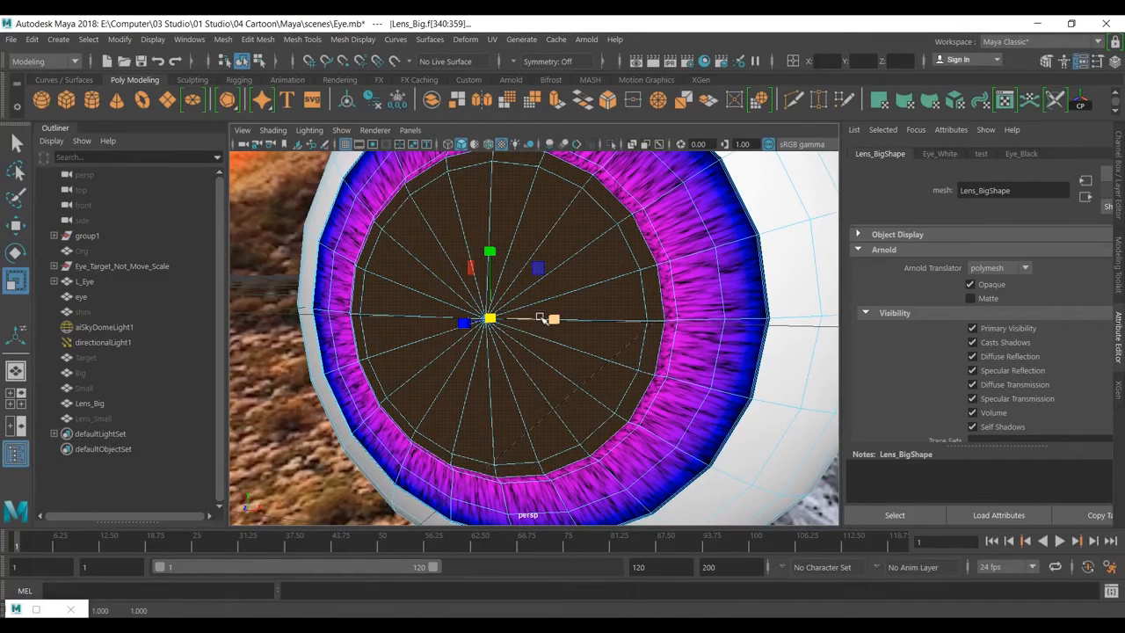
- Grow the face selection outward on Lens_Big and scale it up so the iris ring narrows around the pupil
key(shift+less)
drag(513, 319, 544, 342)
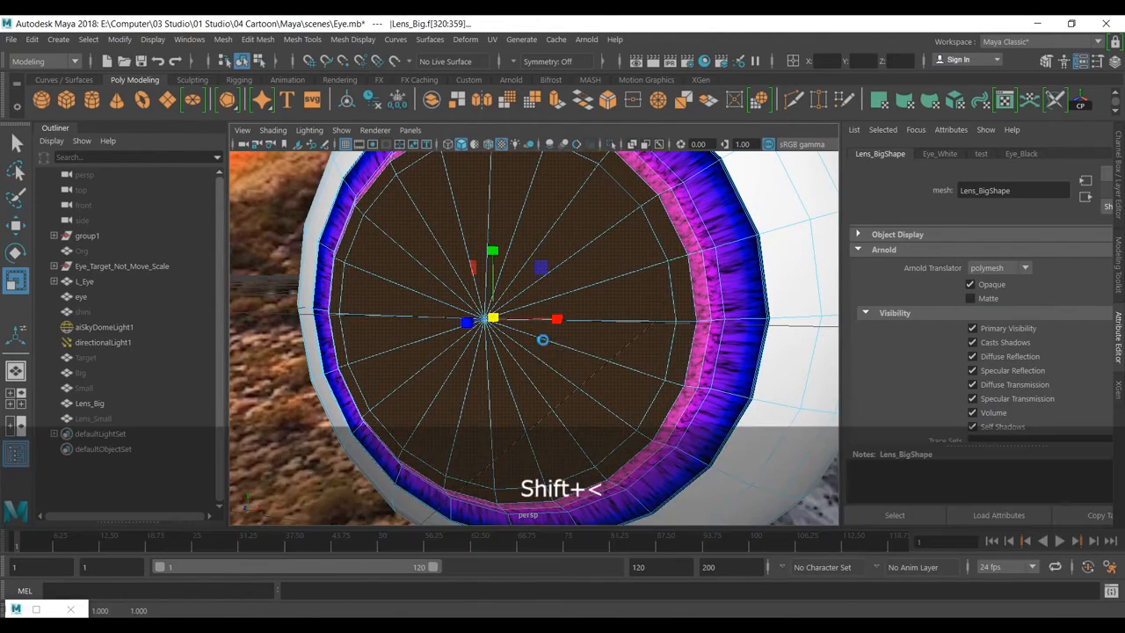
key(shift+less)
drag(505, 314, 539, 333)
- In the side view, move the enlarged pupil and iris faces of Lens_Big back toward the eyeball
alt+drag(611, 313, 566, 314)
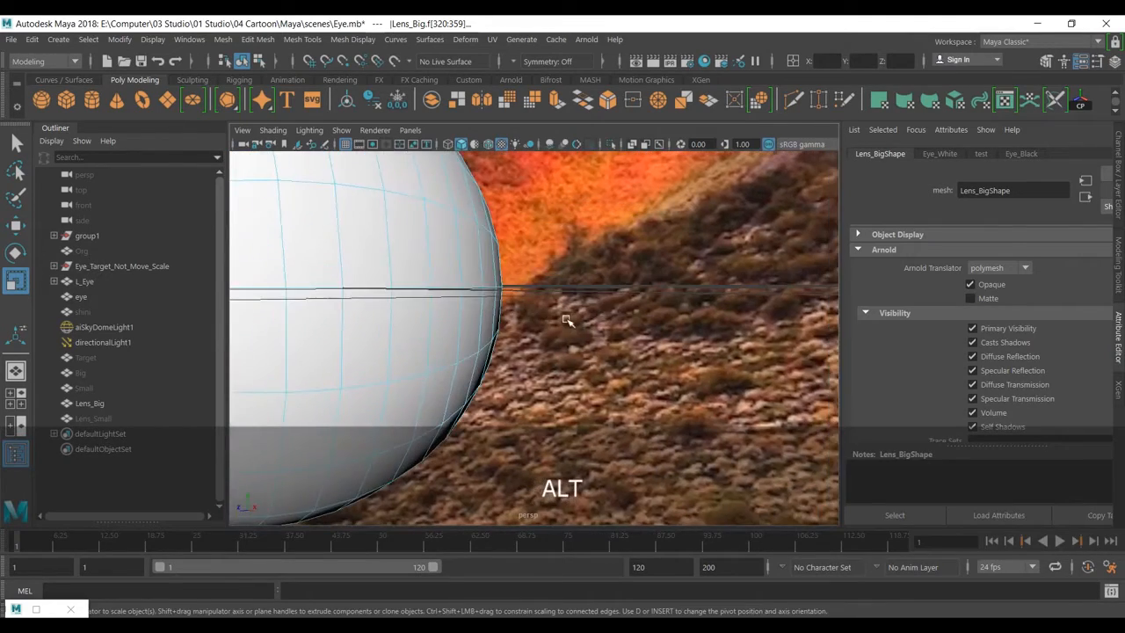
key(f)
key(space)
drag(655, 345, 703, 413)
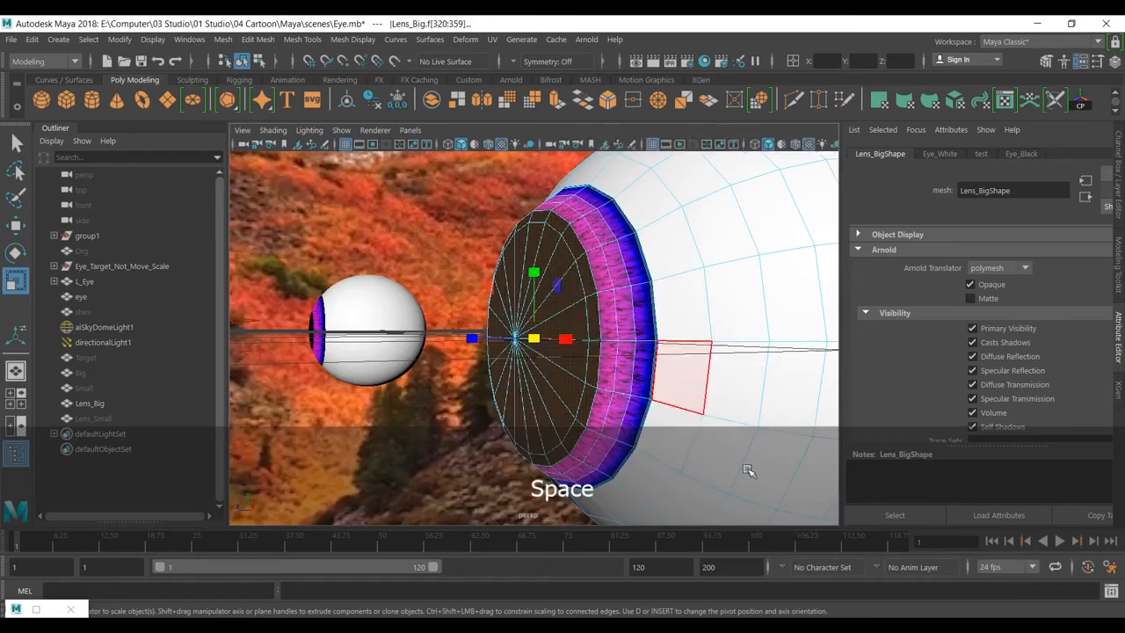
drag(429, 362, 472, 364)
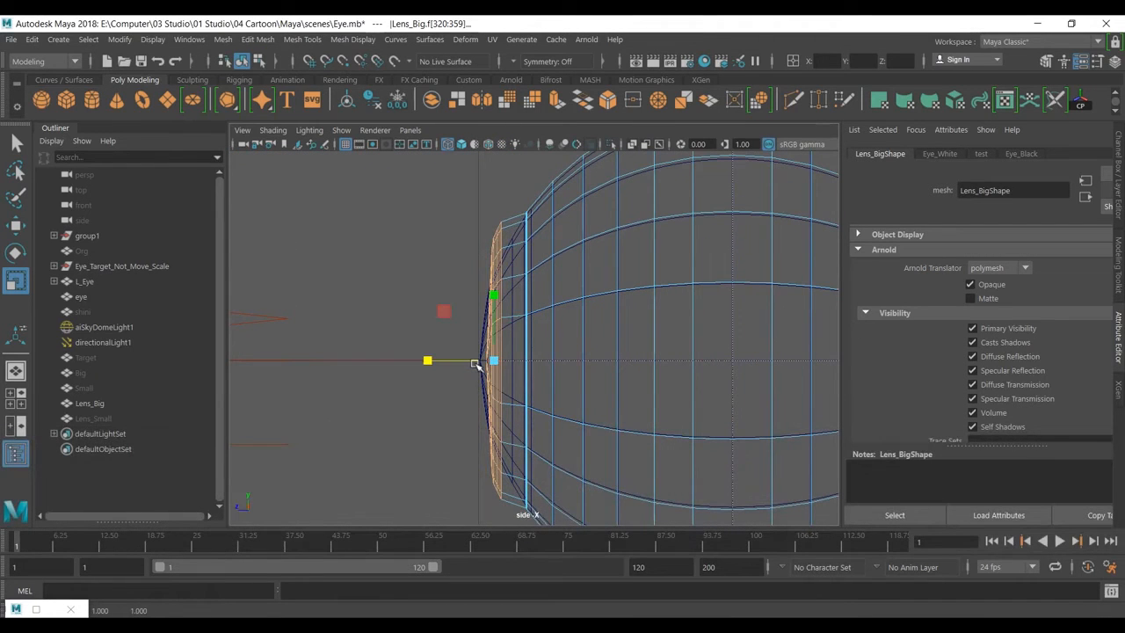
key(ctrl+z)
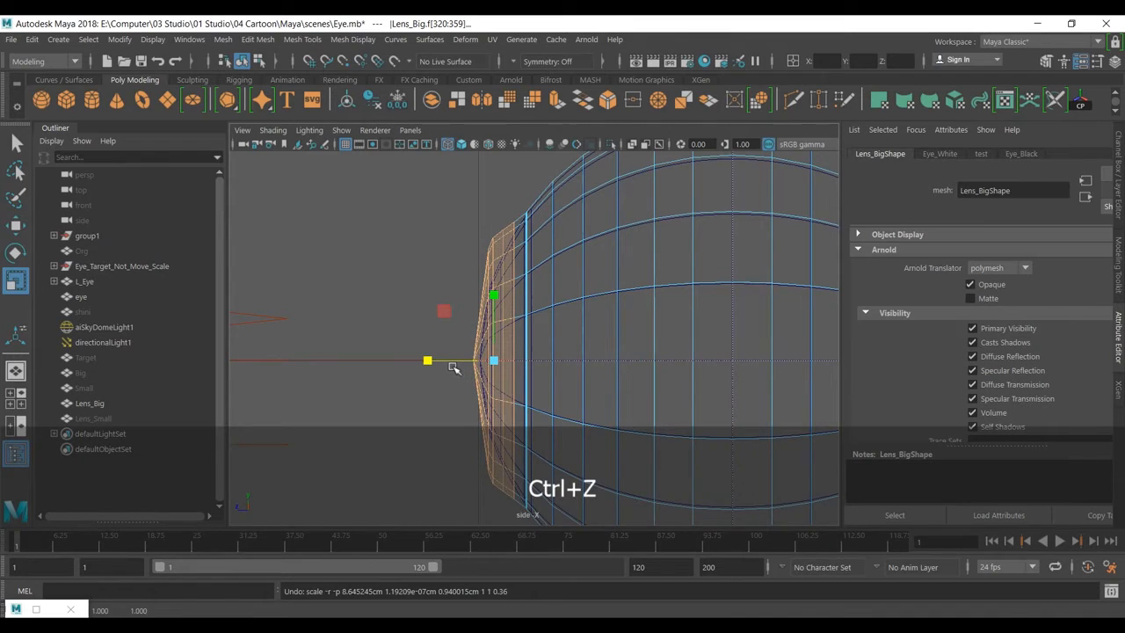
key(w)
drag(441, 369, 447, 369)
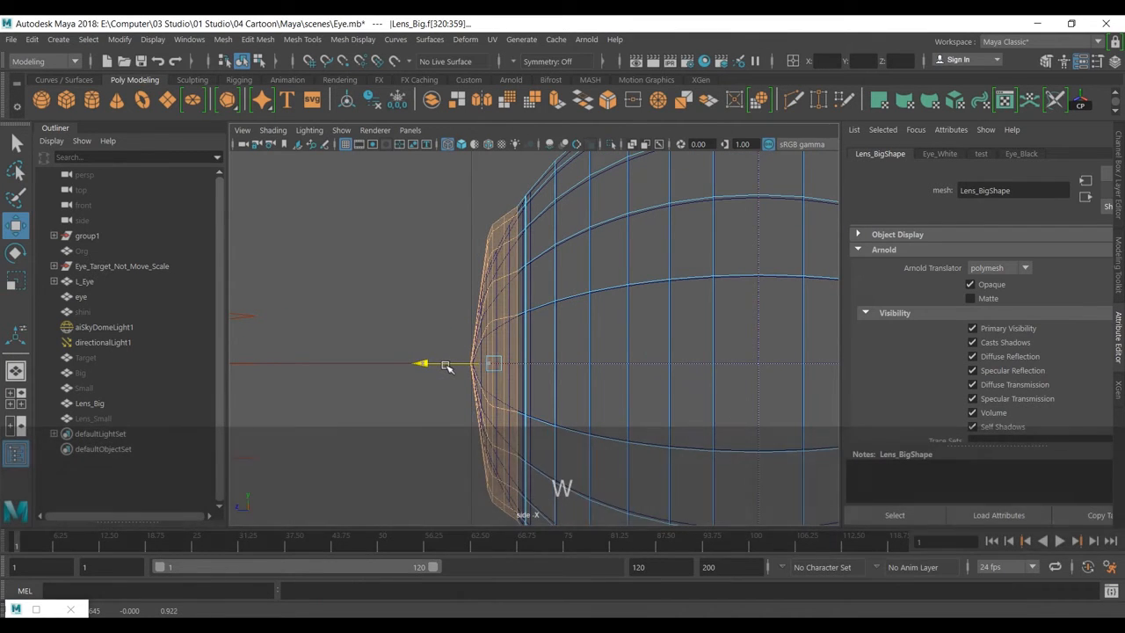
- Shrink the face selection ring by ring and move the inner pupil faces of Lens_Big back to round the front profile
key(shift+comma)
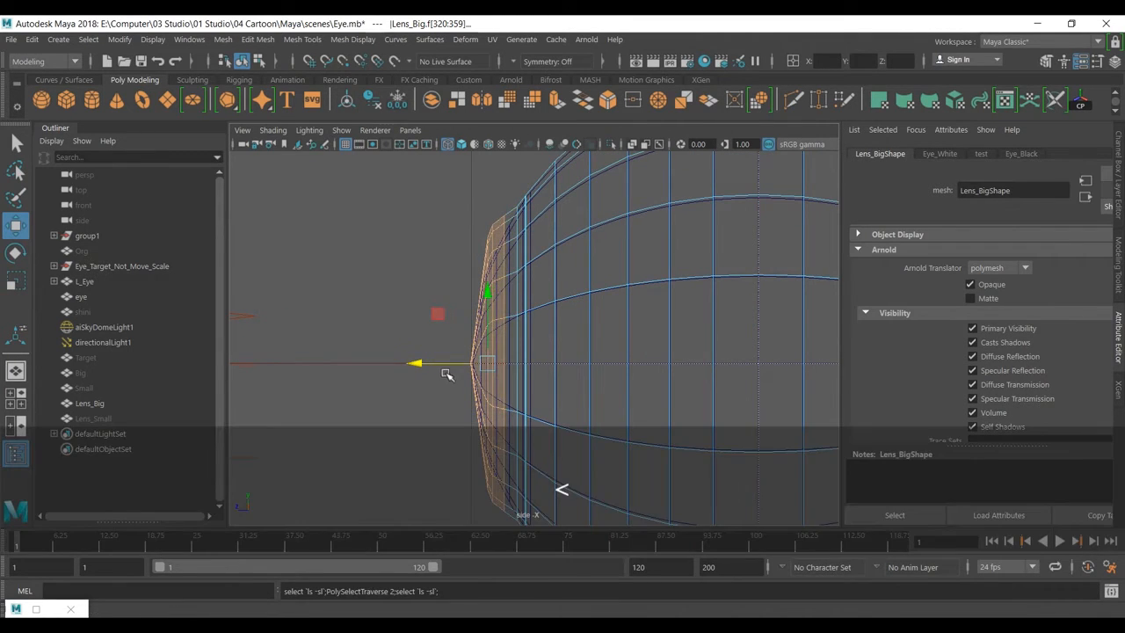
key(shift+comma)
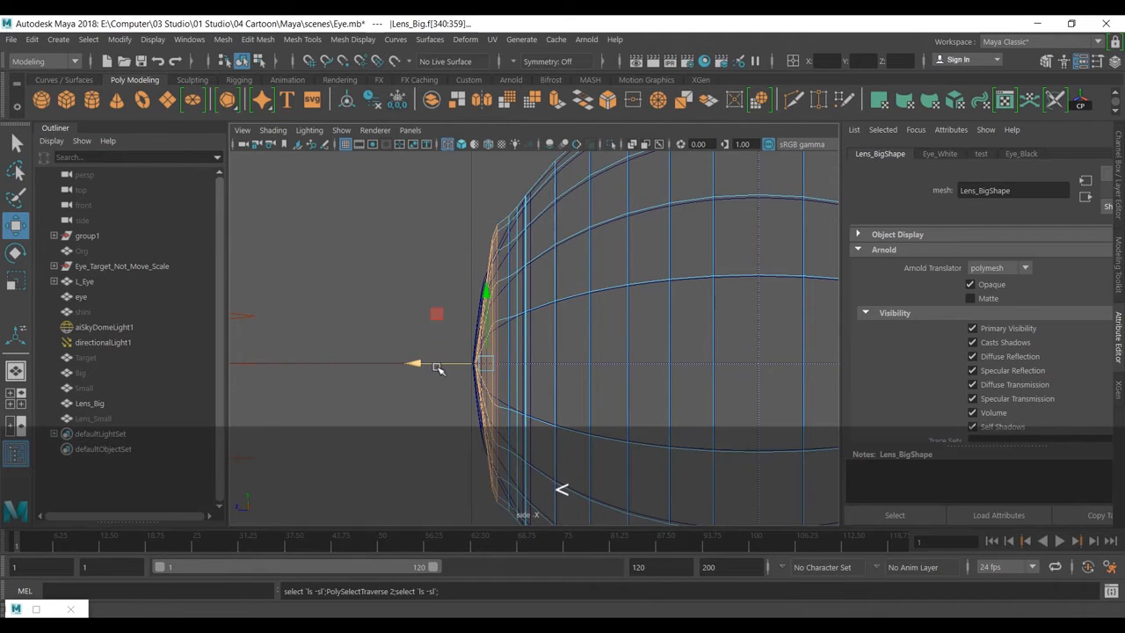
drag(436, 368, 444, 372)
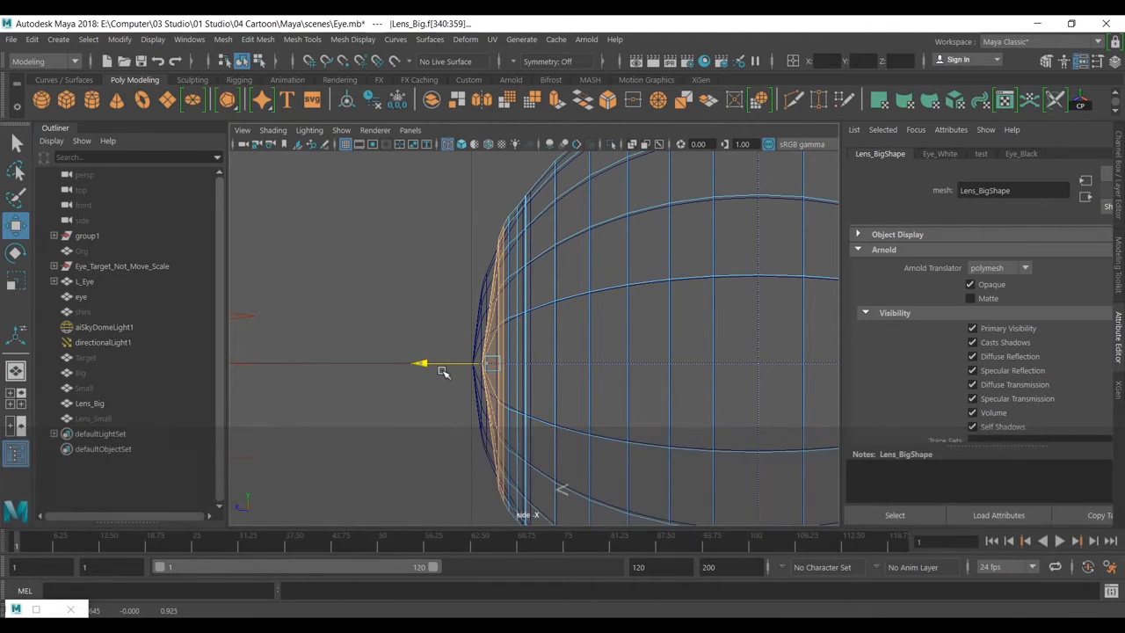
key(shift+comma)
key(shift+comma)
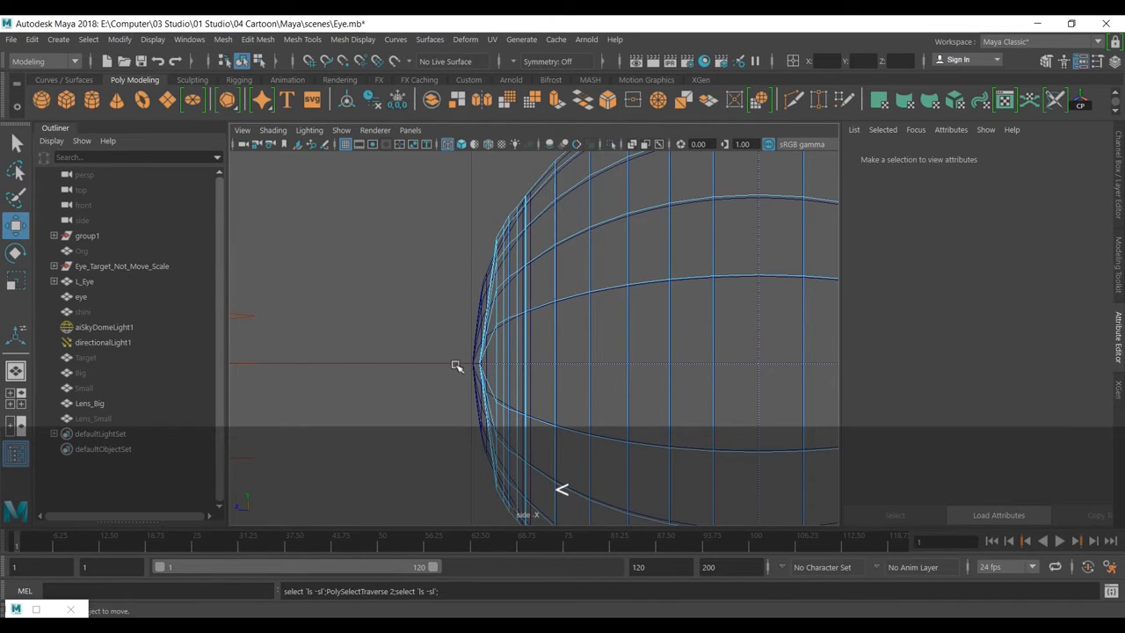
- Return Lens_Big to object mode in perspective with smooth preview on, deselect it, and view it from the front
key(3)
key(1)
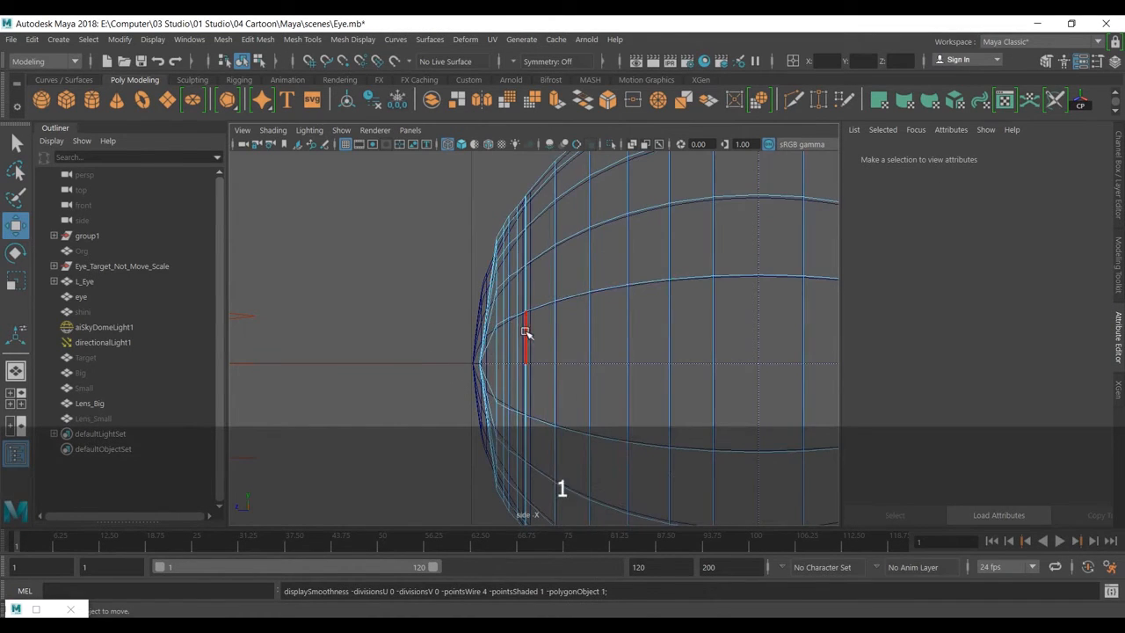
key(space)
key(space)
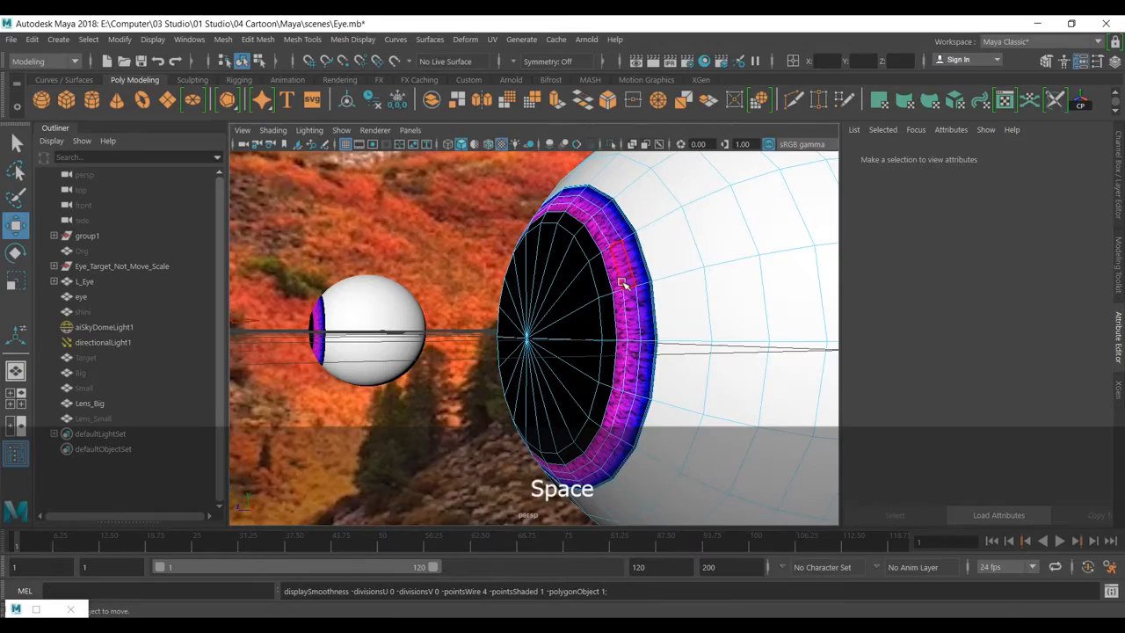
key(F8)
key(3)
click(454, 374)
alt+drag(455, 374, 565, 327)
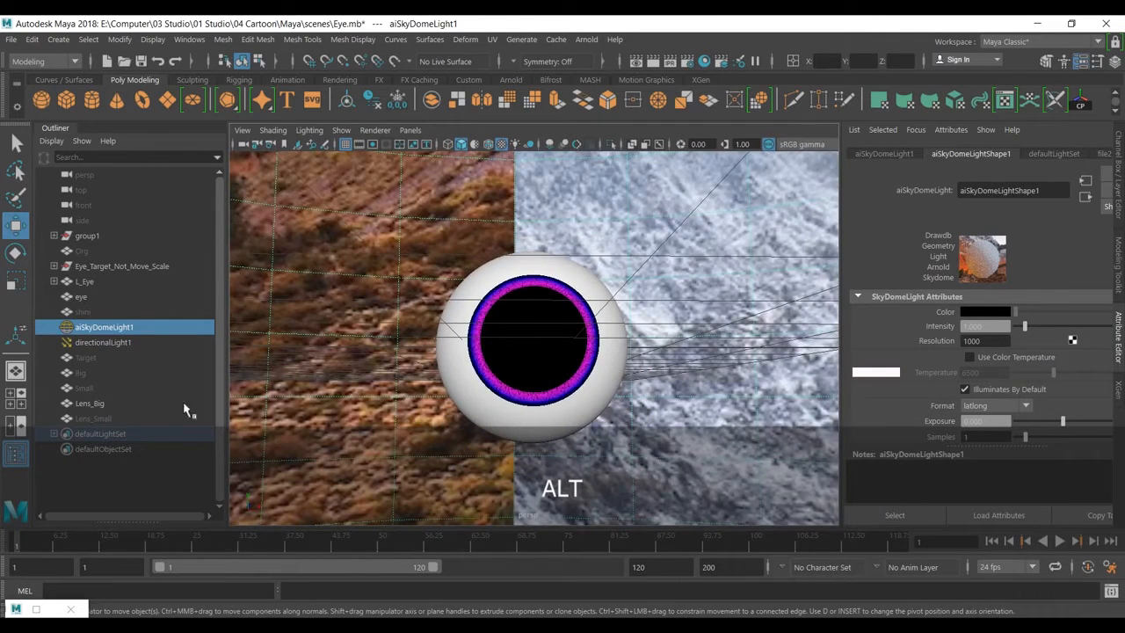
- Hide Lens_Big and unhide Lens_Small
click(88, 403)
key(ctrl+h)
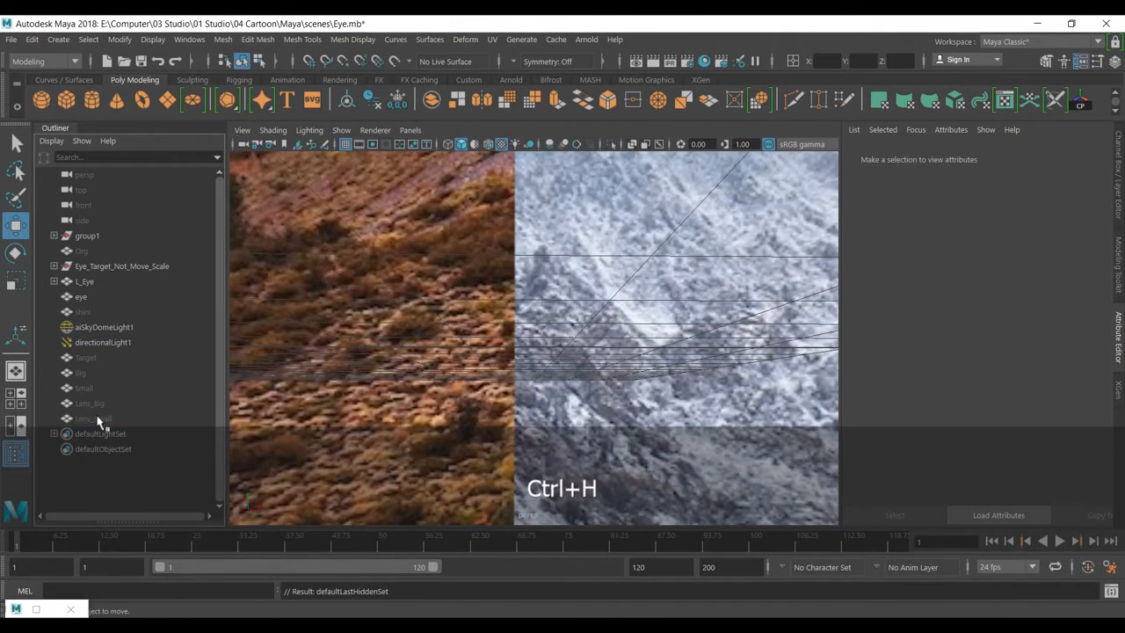
click(97, 419)
key(shift+h)
- Select all pupil faces on Lens_Small, turn smooth preview off, and scale them down toward the centre
alt+middle_drag(761, 371, 585, 364)
alt+right_drag(584, 363, 729, 402)
alt+middle_drag(729, 401, 629, 406)
alt+drag(628, 406, 598, 413)
alt+right_drag(598, 413, 632, 416)
right_drag(507, 332, 510, 367)
scroll(537, 356, up, 3)
click(571, 424)
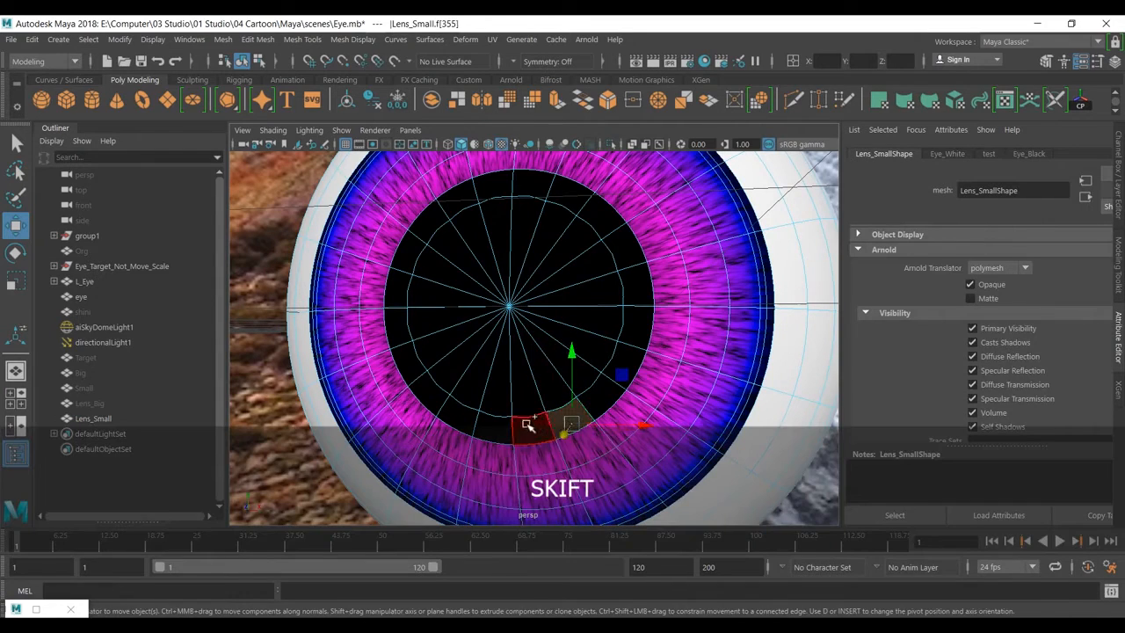
key(shift+less)
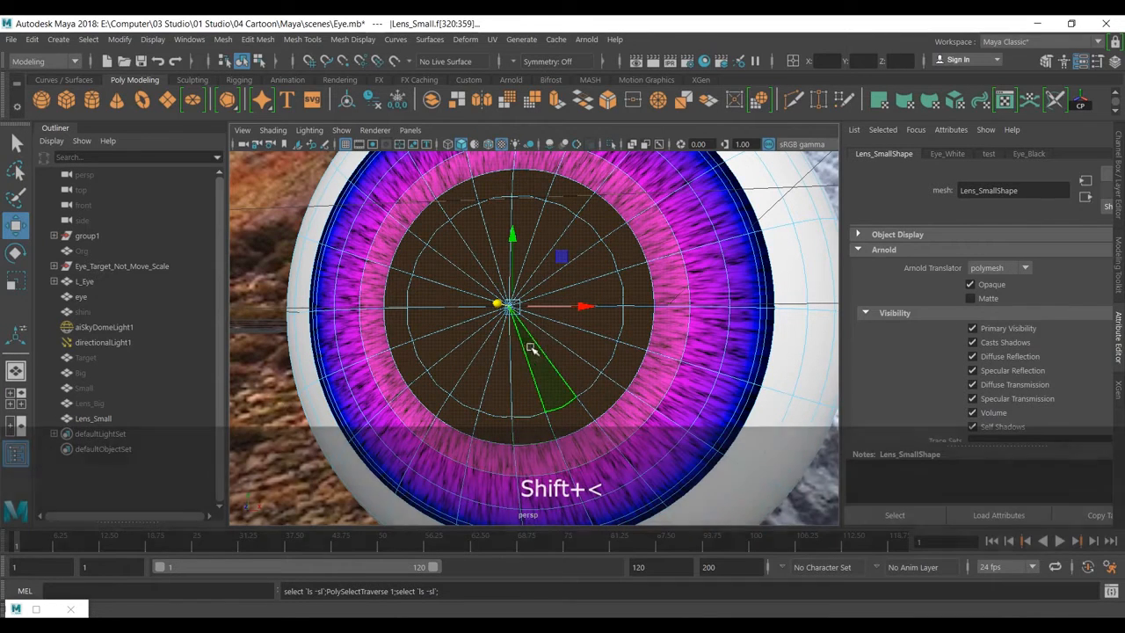
key(less)
key(r)
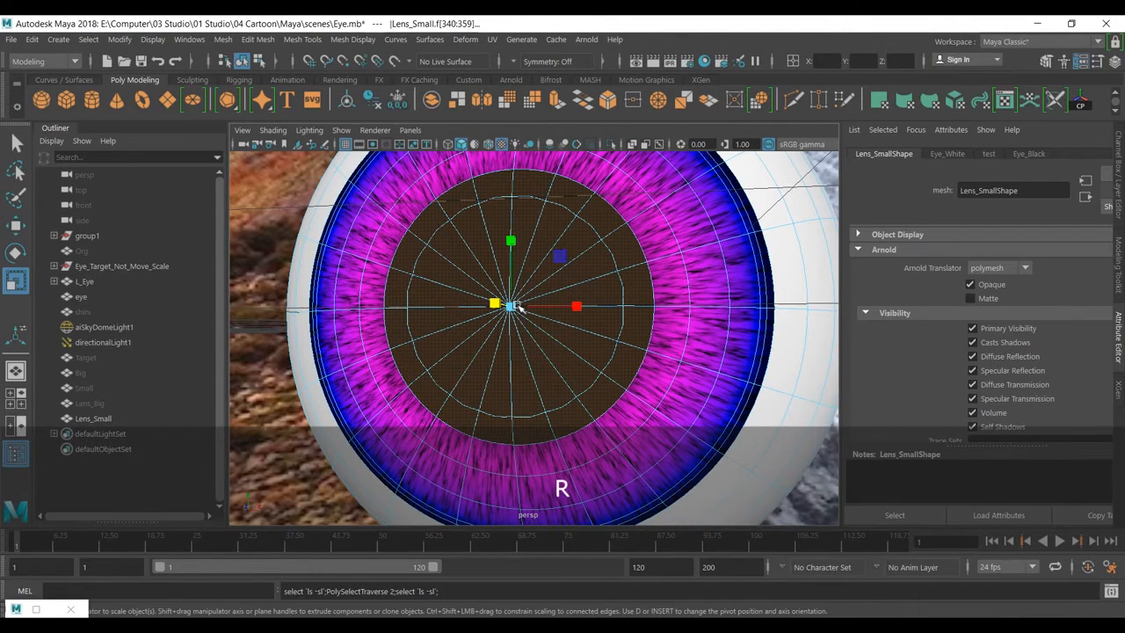
key(1)
drag(518, 301, 425, 211)
drag(512, 307, 462, 189)
- Scale the selected pupil faces of Lens_Small down further to a tiny dot
scroll(522, 289, up, 10)
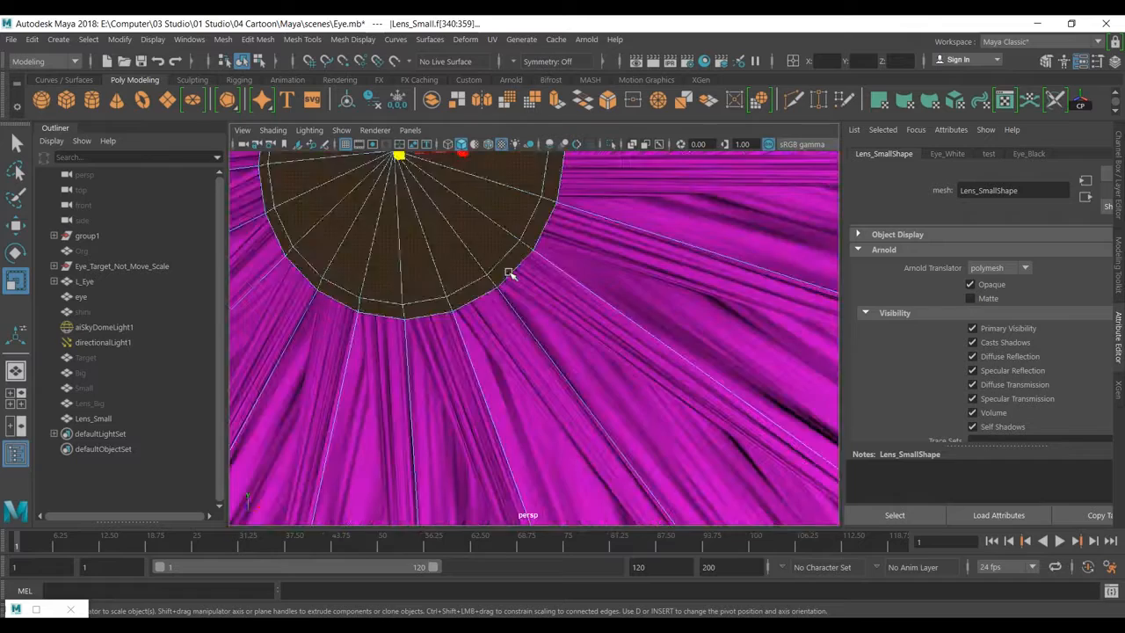
scroll(510, 272, down, 7)
drag(498, 290, 452, 220)
scroll(463, 284, down, 5)
- Select the two iris edge loops of Lens_Small one after the other and scale each inward to spread the iris evenly
right_drag(540, 234, 554, 180)
double_click(659, 294)
drag(518, 313, 419, 220)
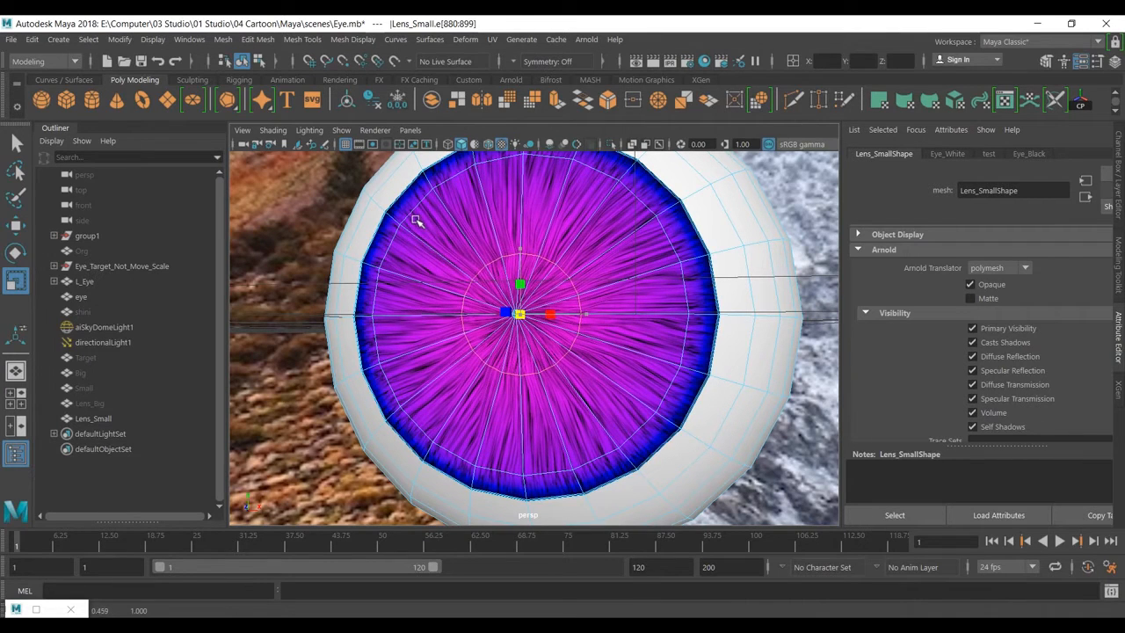
double_click(666, 401)
drag(512, 308, 461, 257)
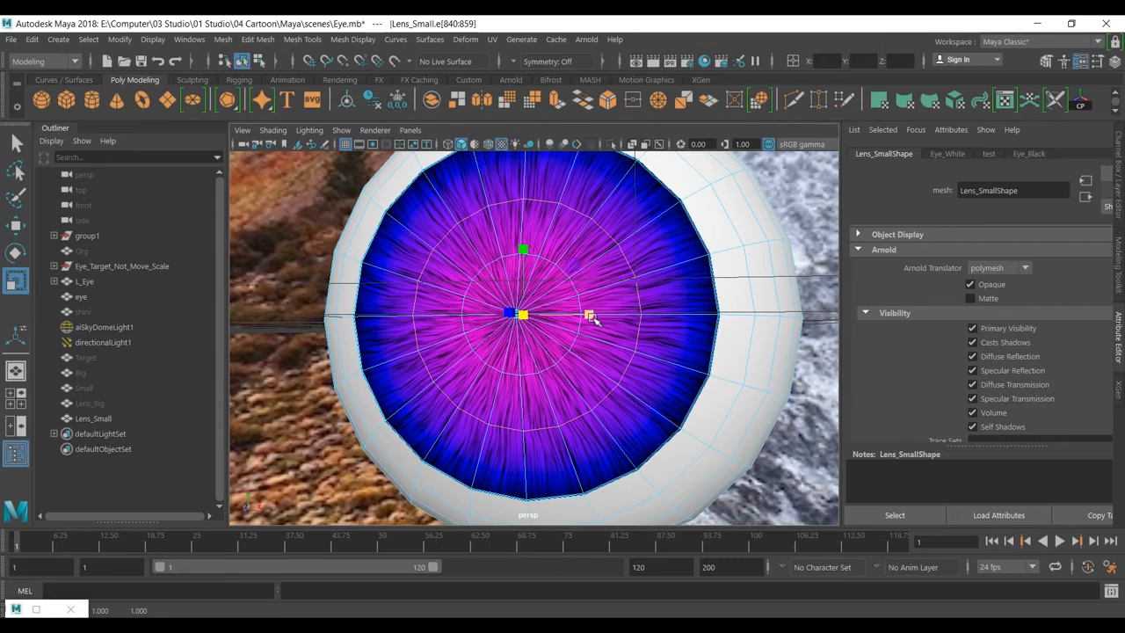
- In the side view, move the iris edge loops of Lens_Small forward and adjust the outer loop's size to follow the eyeball's curve
key(space)
key(space)
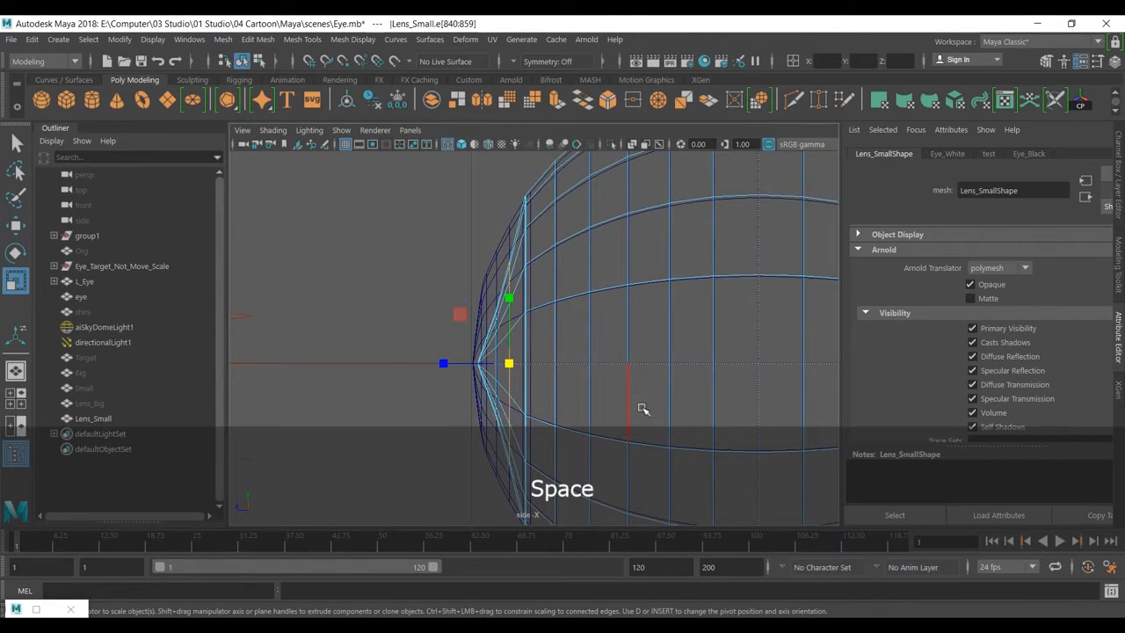
key(w)
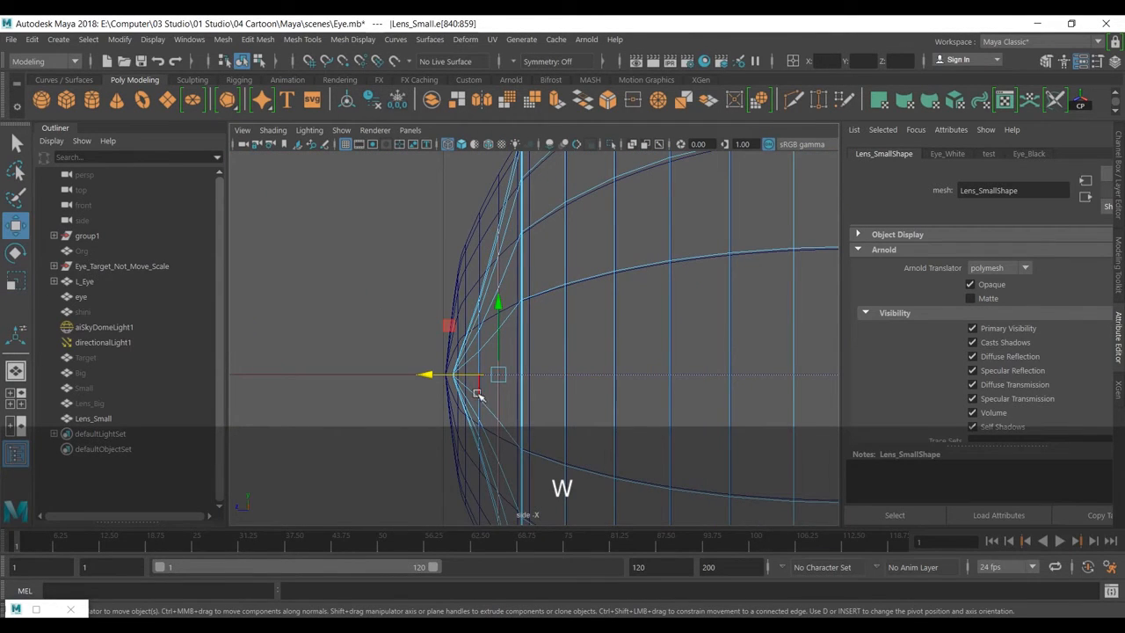
shift+drag(438, 378, 421, 367)
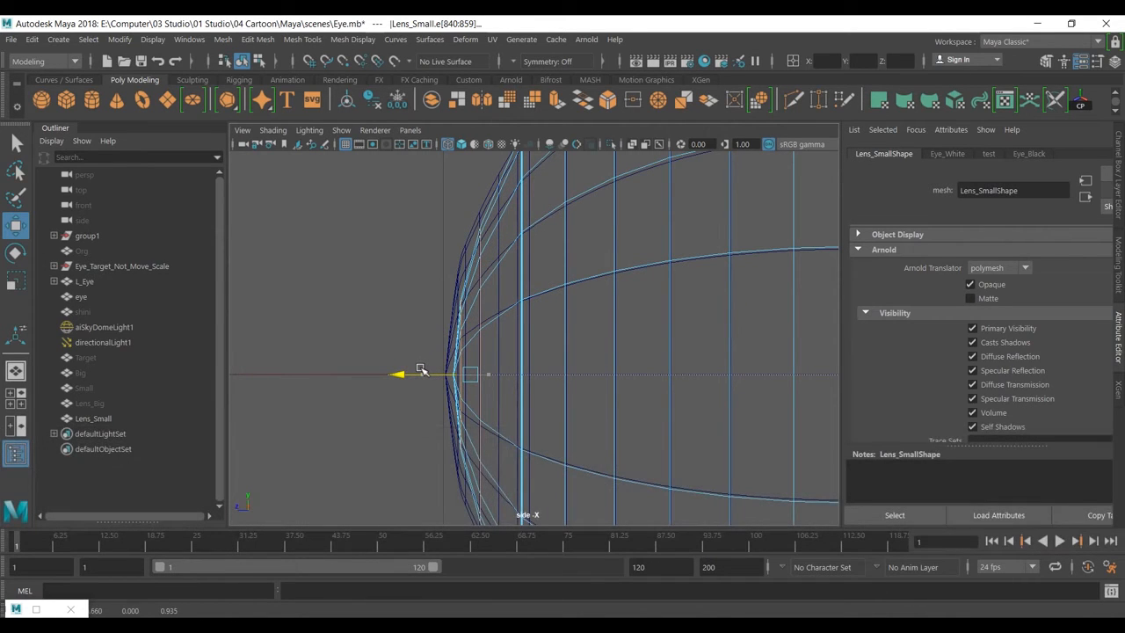
shift+drag(421, 369, 420, 369)
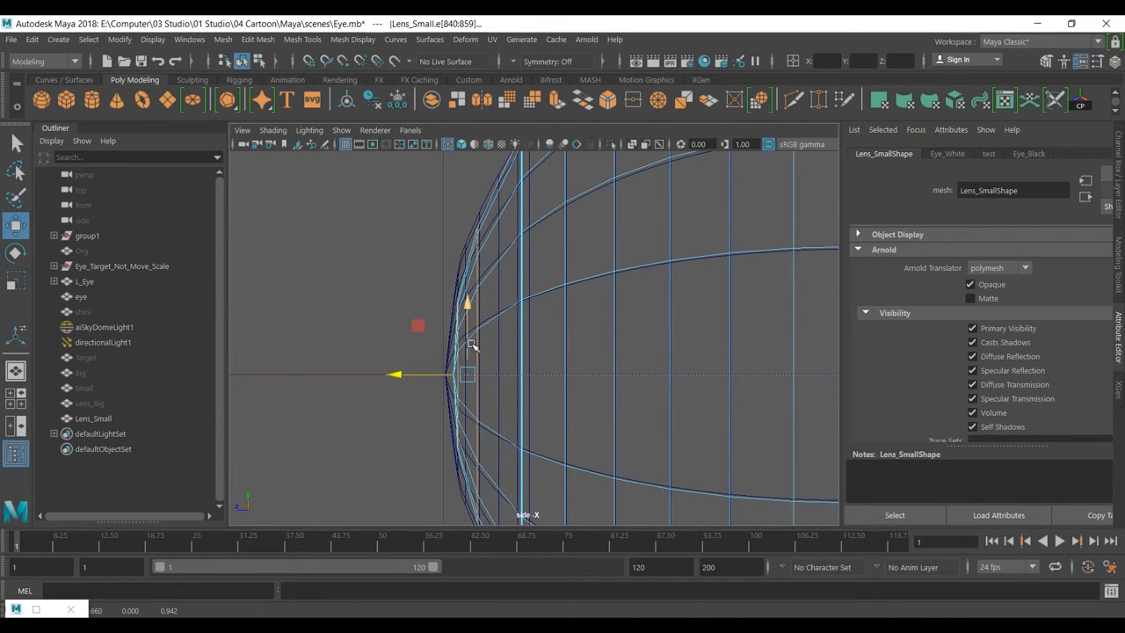
mouse_move(450, 374)
mouse_down()
mouse_move(432, 373)
mouse_move(445, 377)
mouse_up()
key(r)
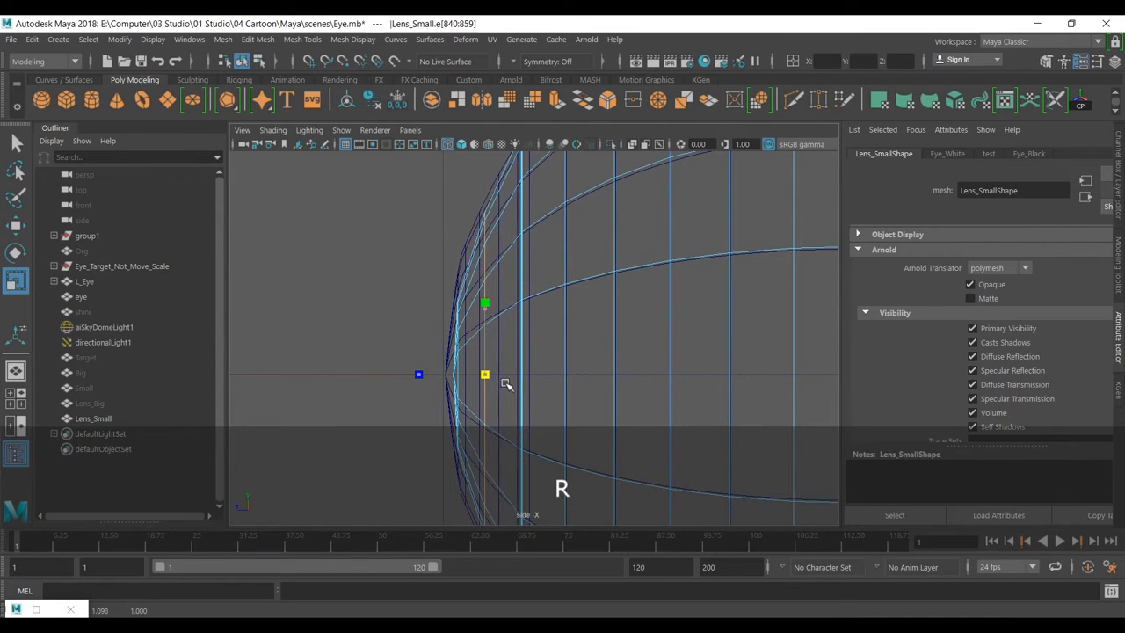
- Return Lens_Small to object mode in perspective with smooth preview on, and deselect it
key(space)
key(F8)
key(3)
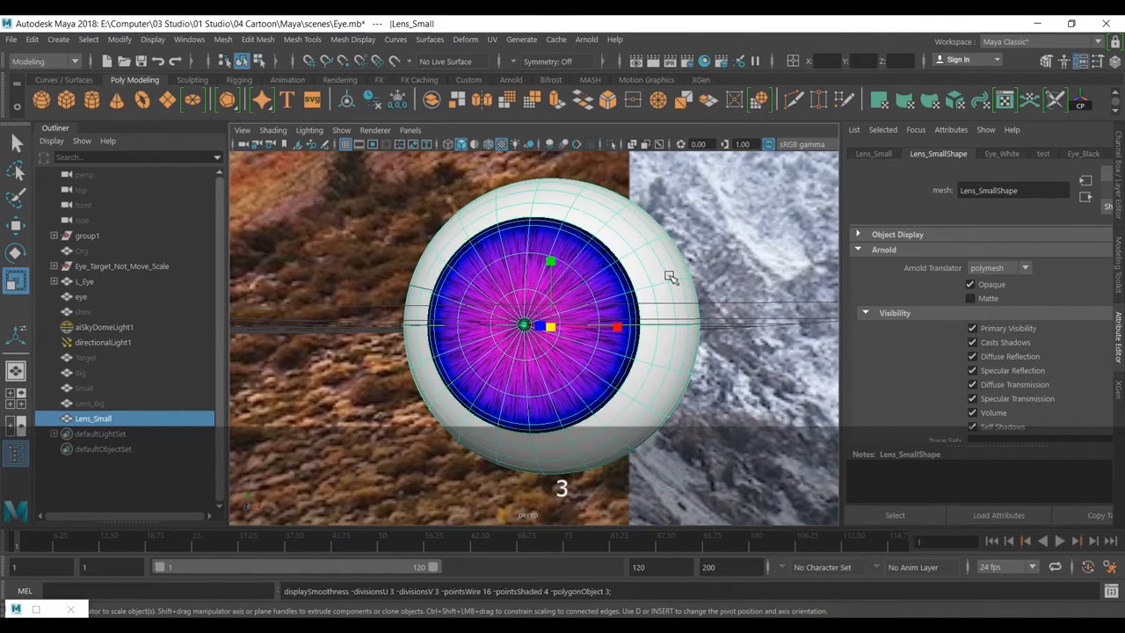
scroll(670, 277, down, 3)
click(104, 327)
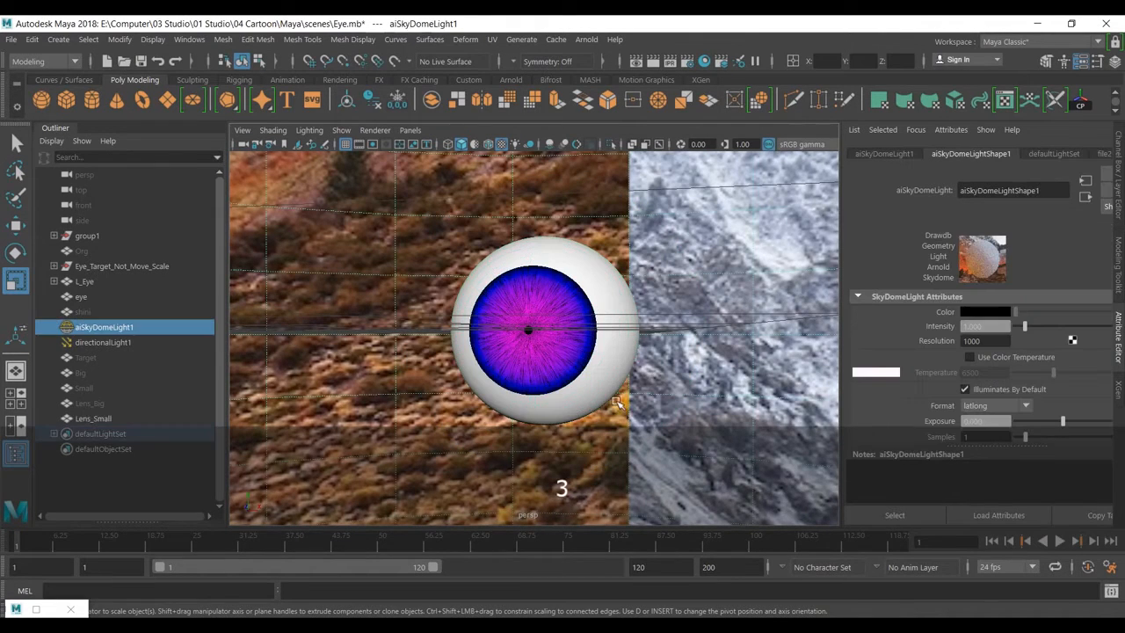
- Unhide Target, Big, Small, Lens_Big and Lens_Small together, deselect them, and compare the eyes side by side
click(85, 358)
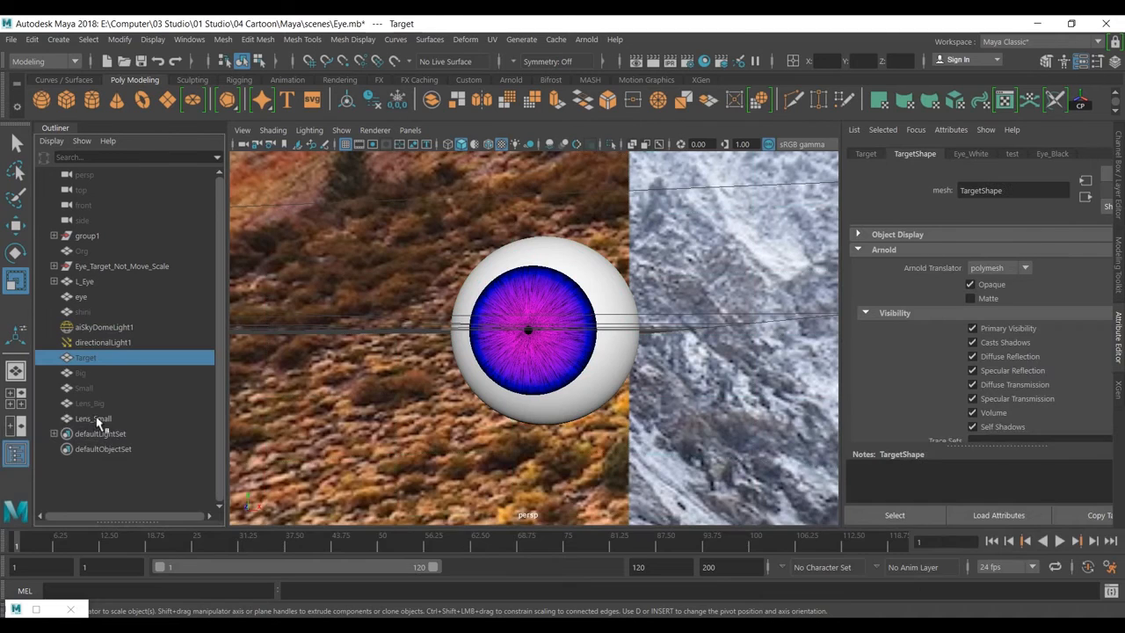
shift+click(95, 418)
key(shift+h)
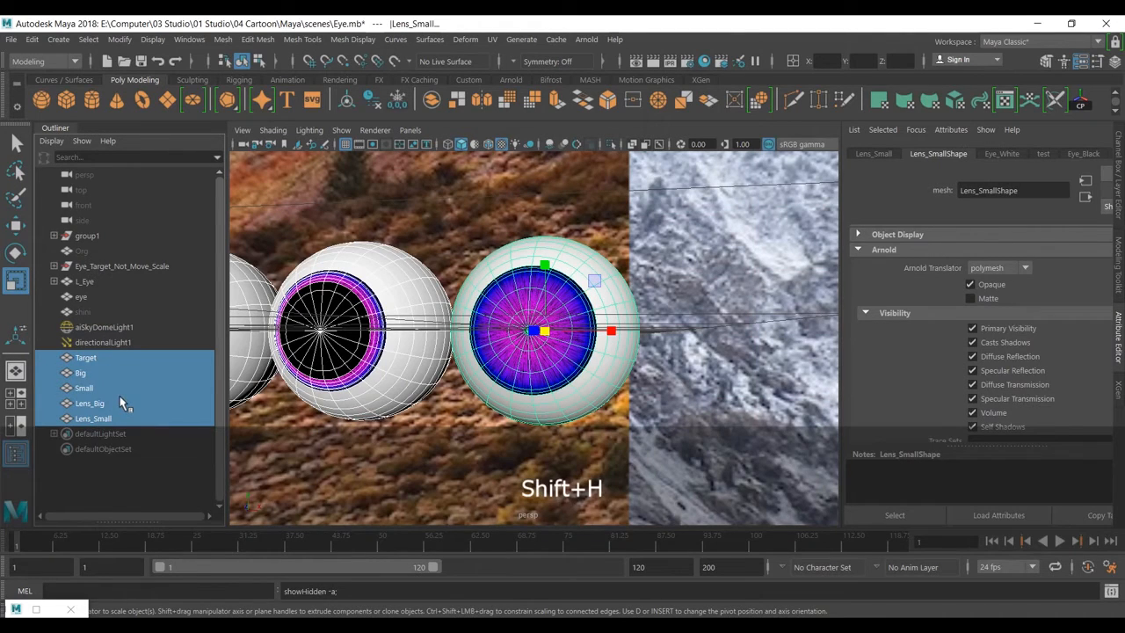
click(409, 210)
scroll(410, 230, down, 8)
alt+middle_drag(409, 249, 462, 263)
alt+drag(464, 294, 519, 344)
scroll(520, 344, up, 3)
scroll(644, 334, up, 4)
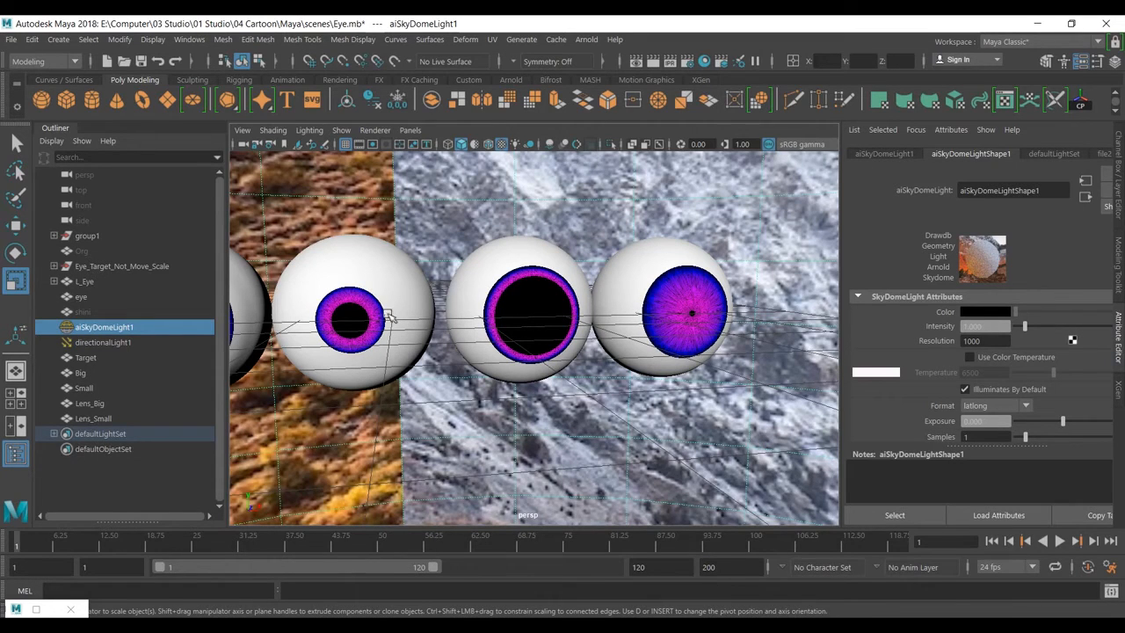
- Unhide the shini mesh and parent it under the eye mesh
alt+middle_drag(352, 322, 756, 305)
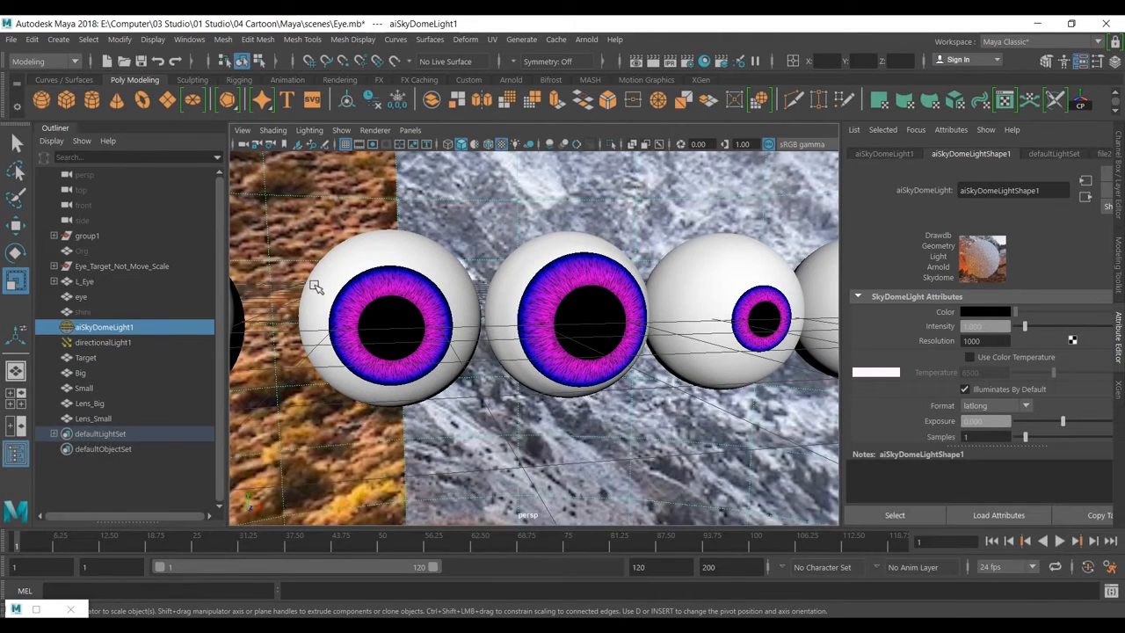
scroll(315, 290, down, 5)
scroll(551, 361, up, 2)
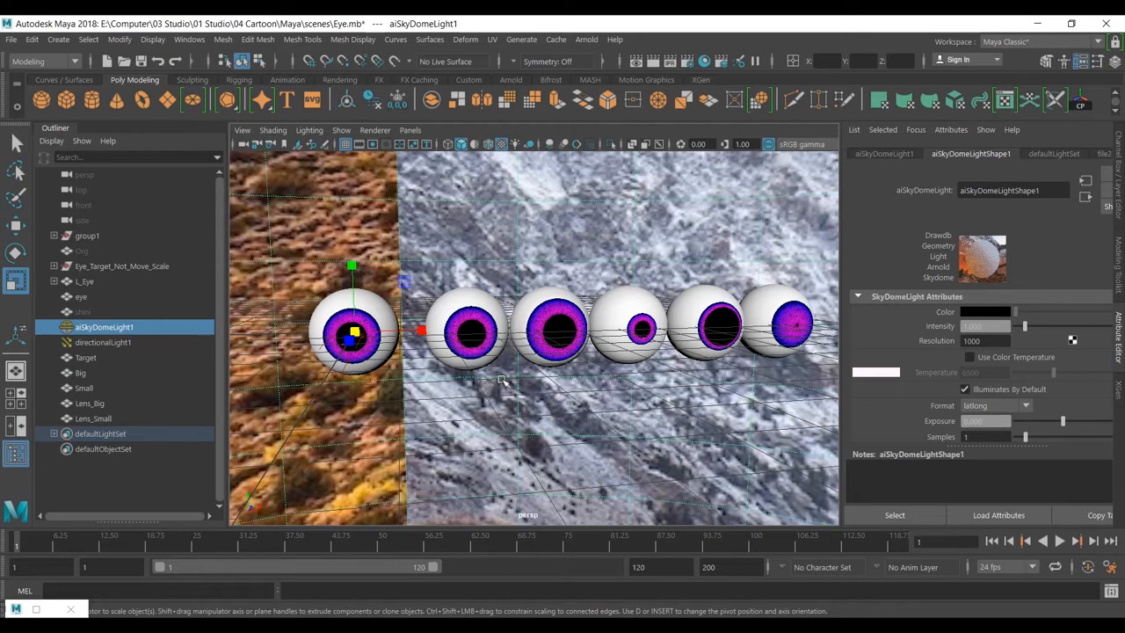
click(132, 491)
alt+right_drag(407, 315, 358, 315)
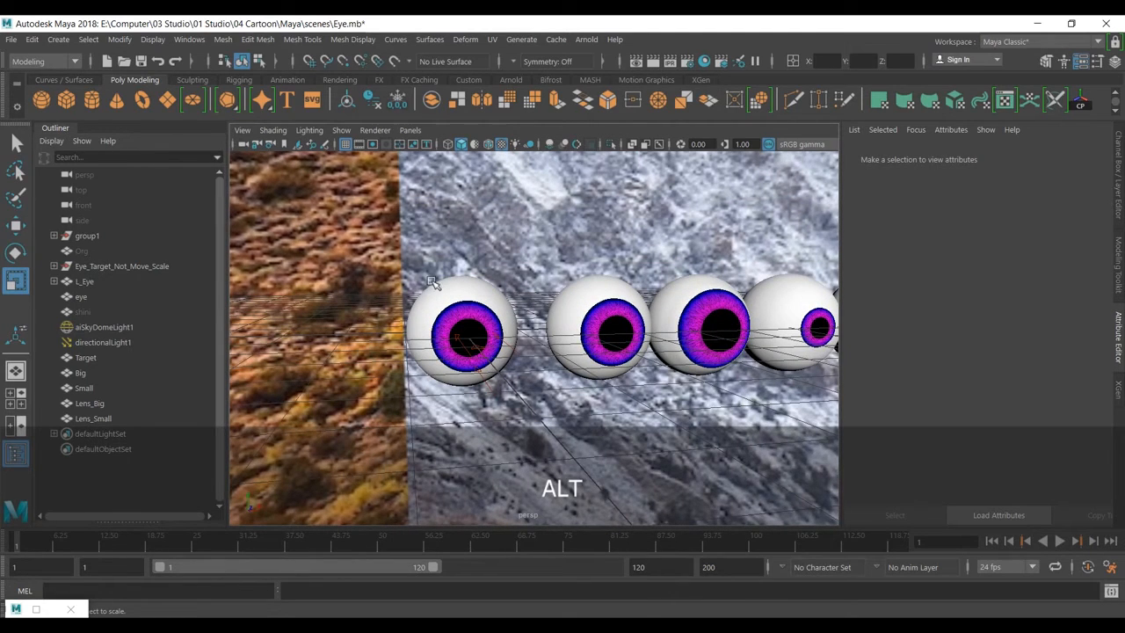
click(81, 296)
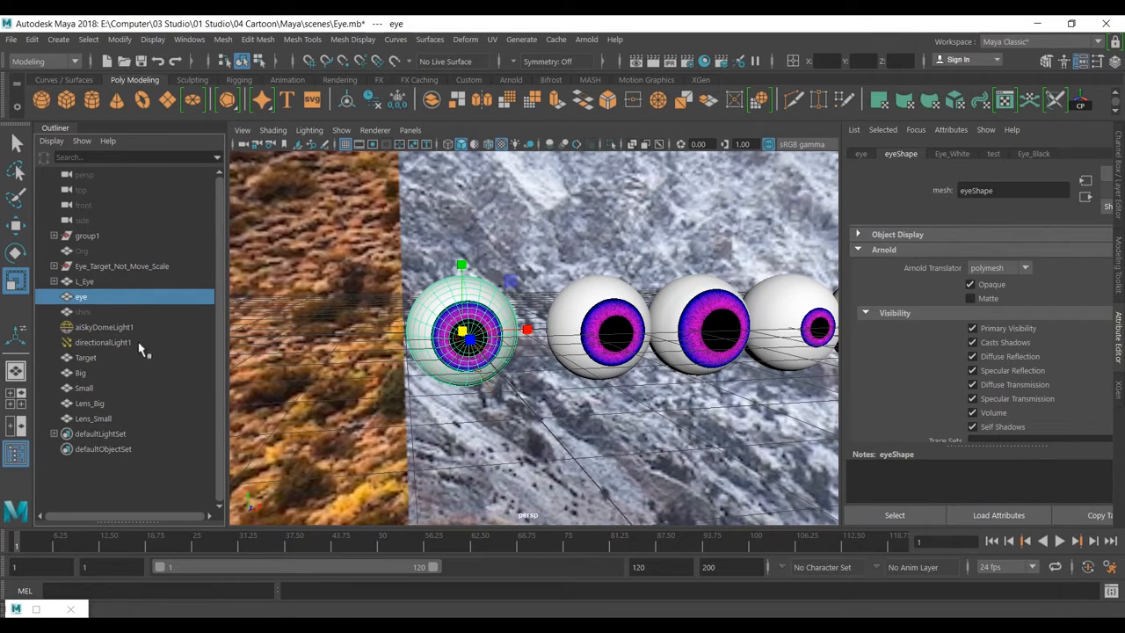
click(82, 312)
key(shift+h)
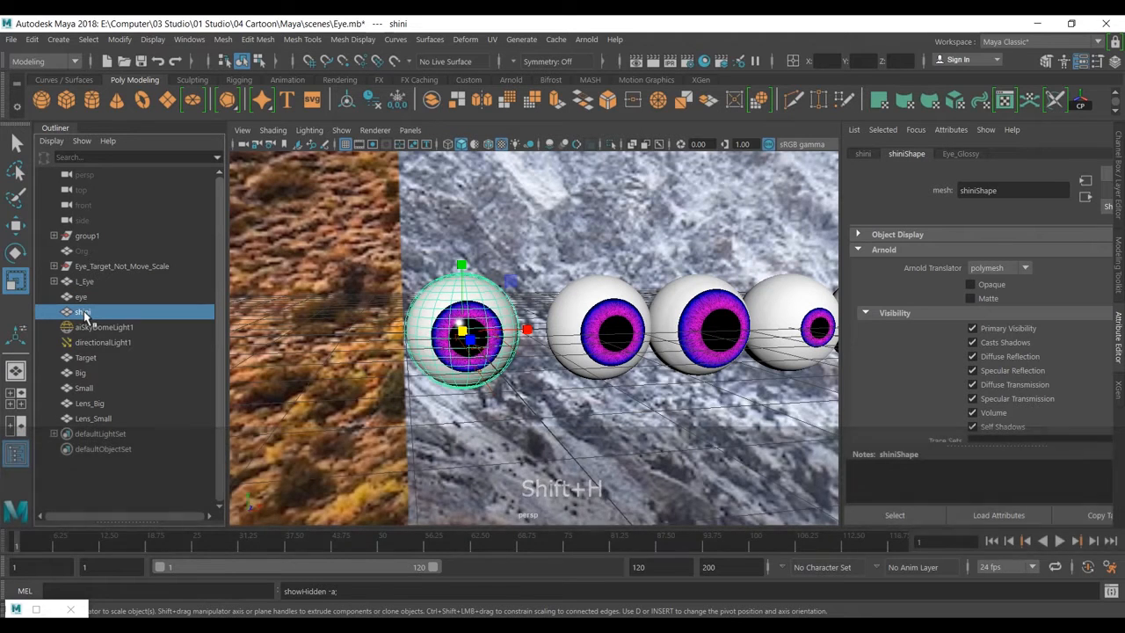
middle_drag(82, 296, 82, 297)
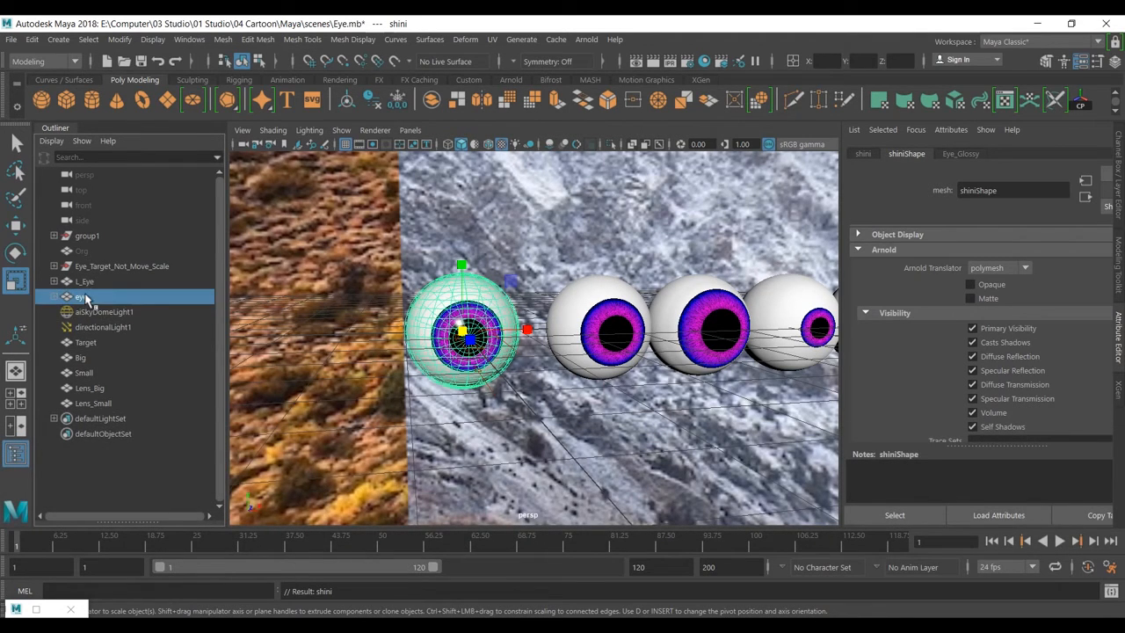
- Test rotating and moving the eye together with its shini child, undoing each transform
scroll(458, 332, up, 2)
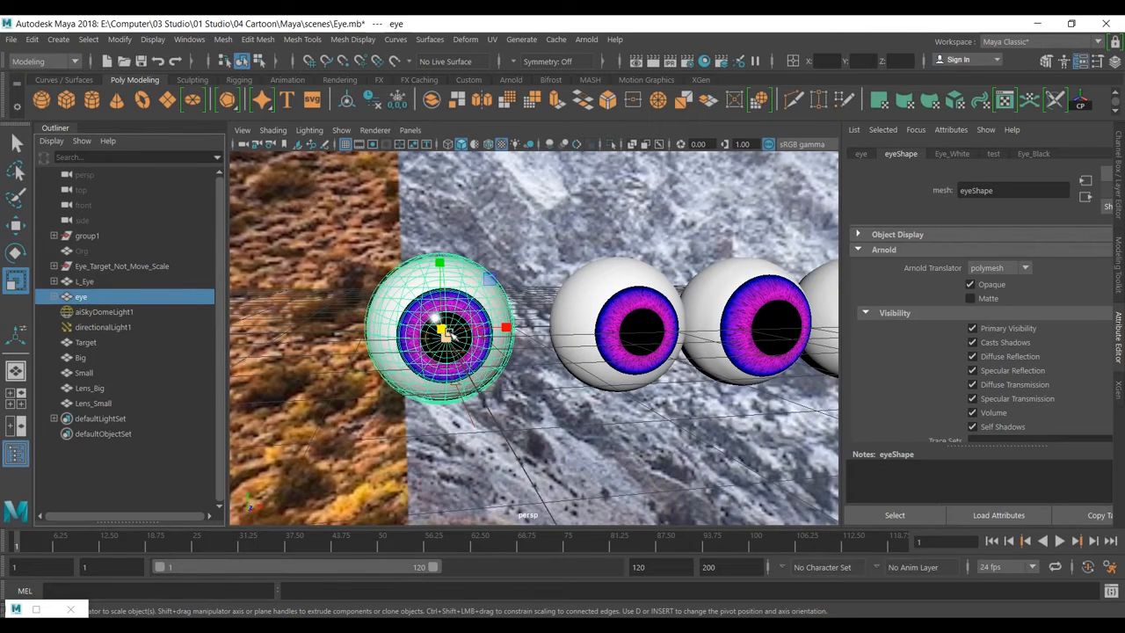
key(e)
drag(447, 315, 416, 278)
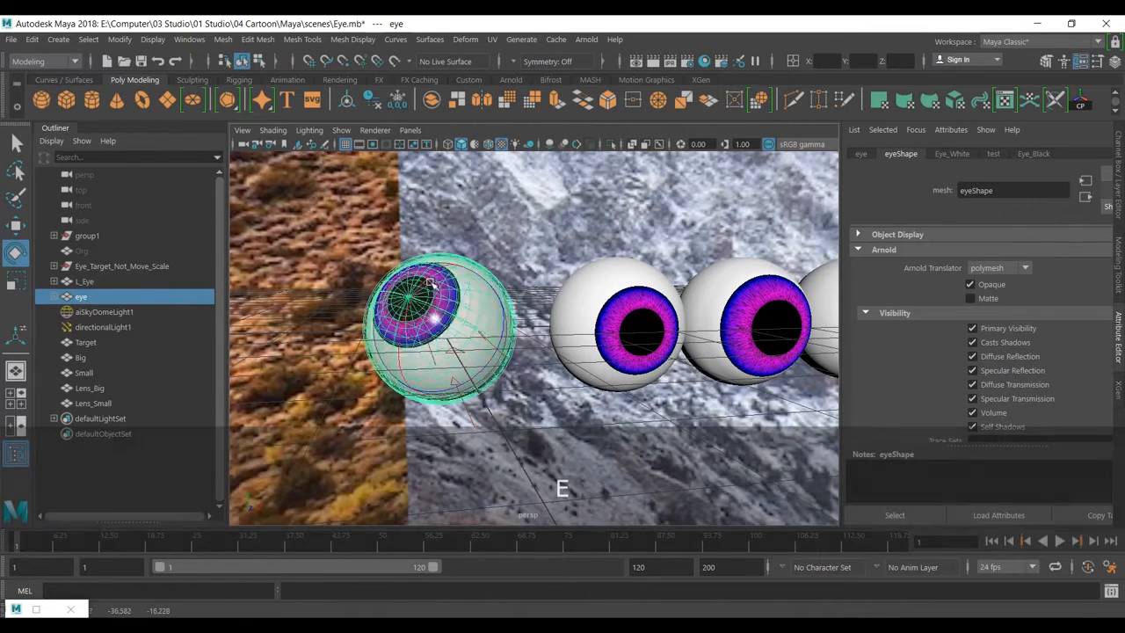
key(ctrl+z)
key(w)
drag(440, 318, 326, 227)
key(ctrl+z)
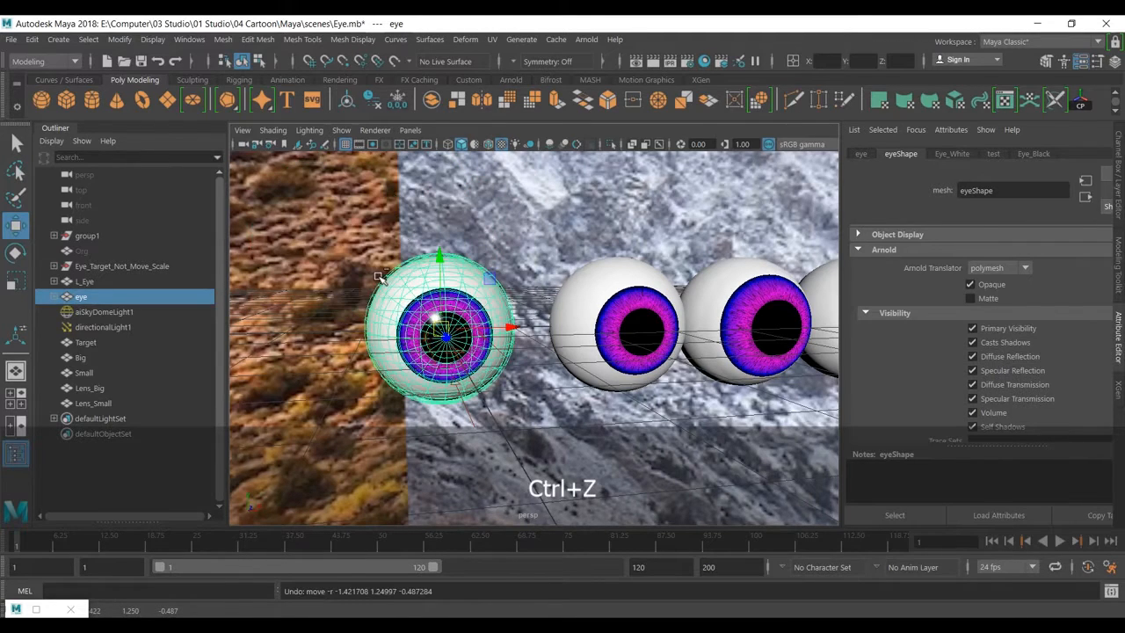
- Reselect the eye mesh, bring the row of target eyes into view and save the scene
click(105, 480)
click(136, 299)
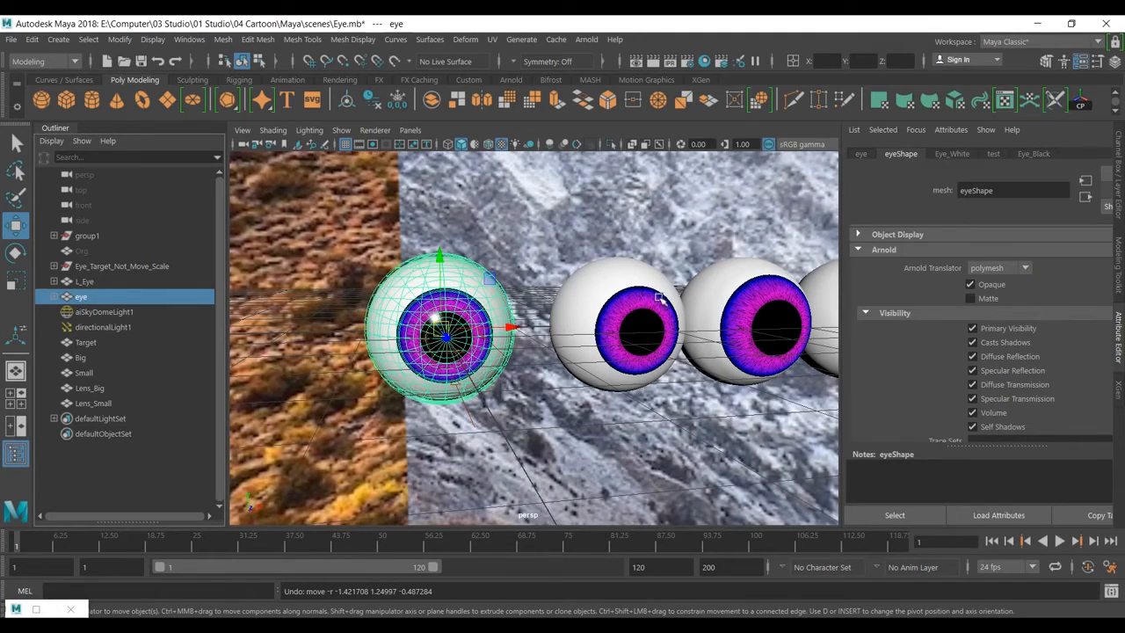
scroll(709, 294, down, 2)
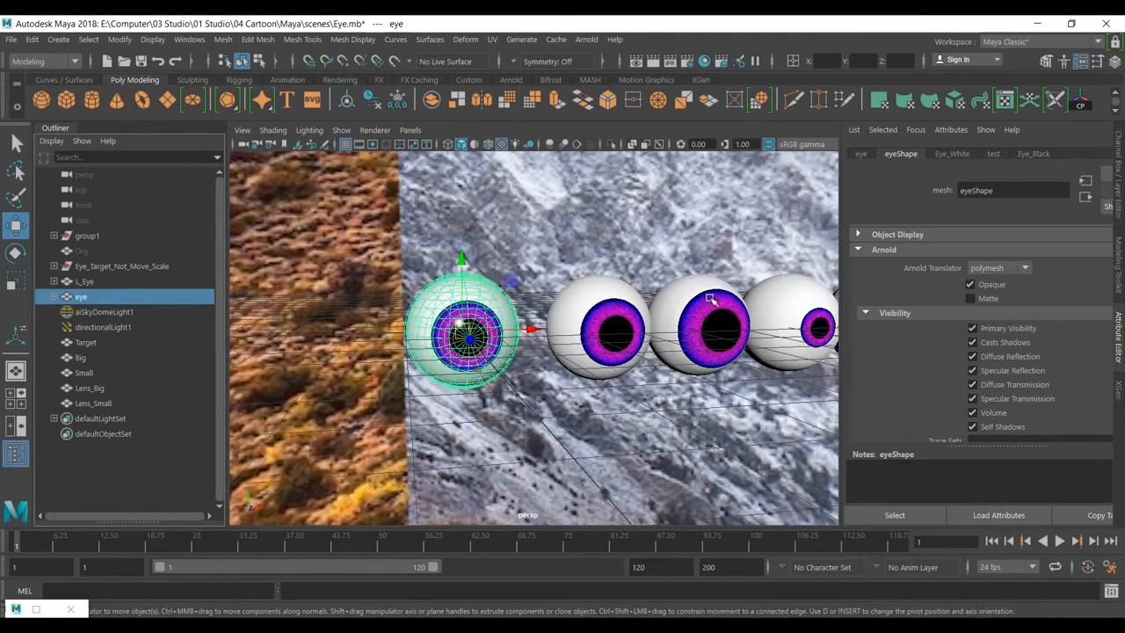
scroll(741, 338, down, 3)
alt+middle_drag(745, 344, 691, 376)
scroll(657, 363, up, 2)
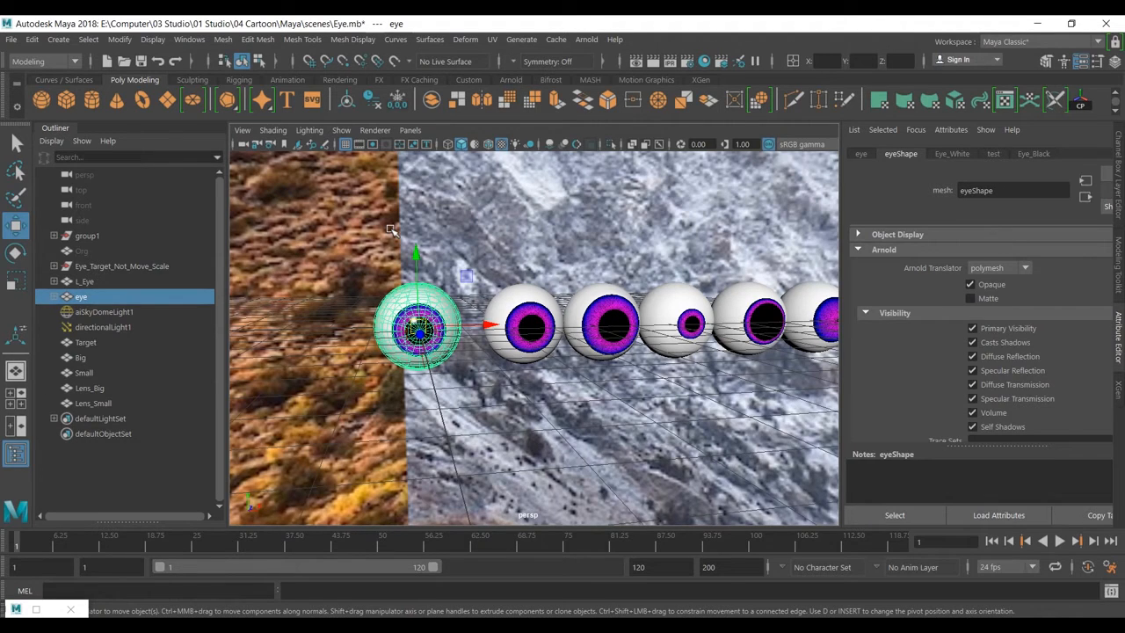
key(ctrl+s)
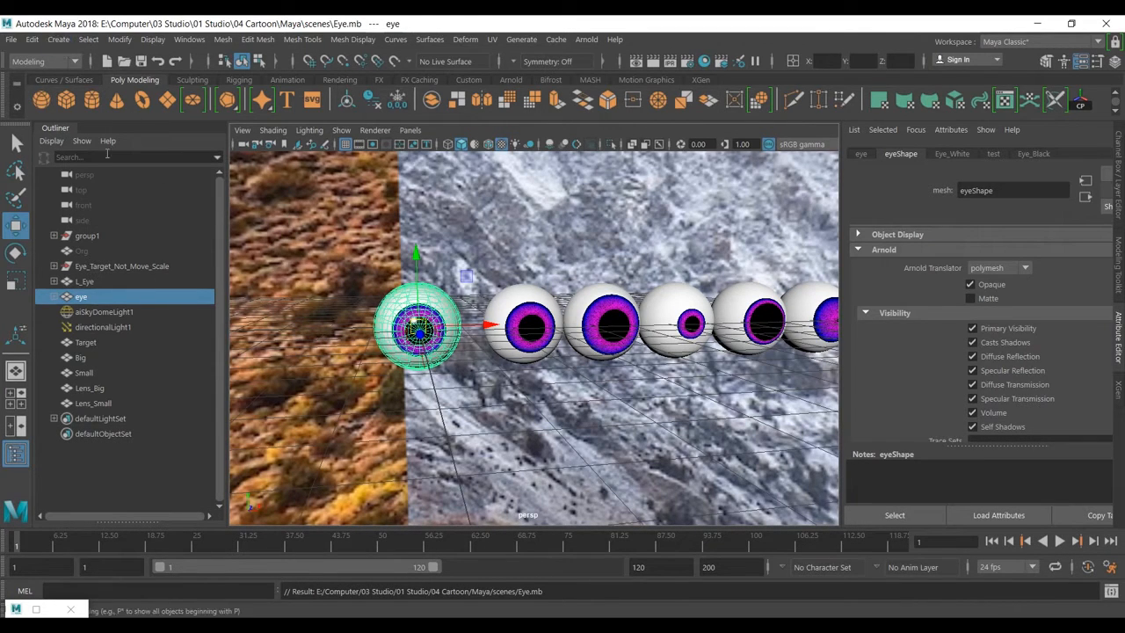
- Group the eye and make one mirrored instance of the group with Duplicate Special, using a scale of -1 in X
click(89, 300)
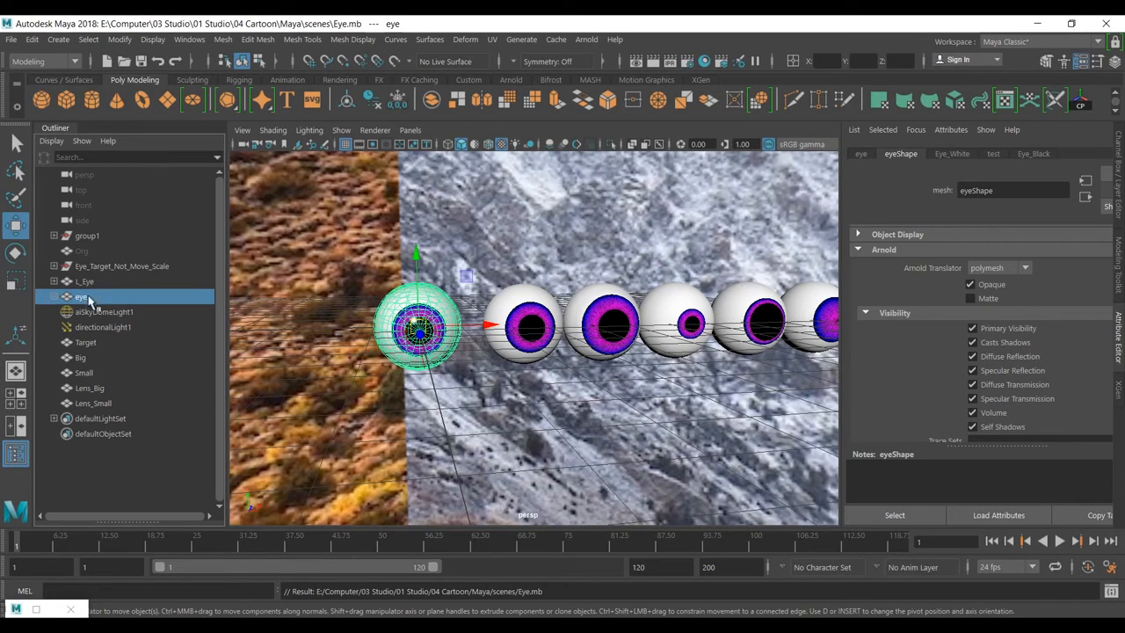
key(ctrl+g)
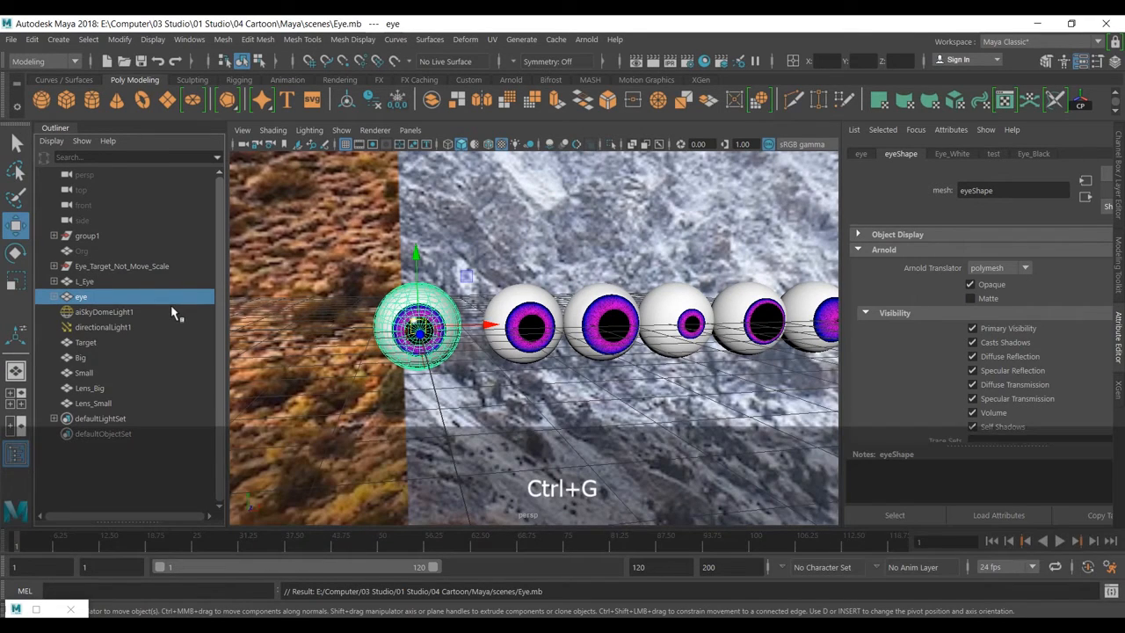
click(11, 40)
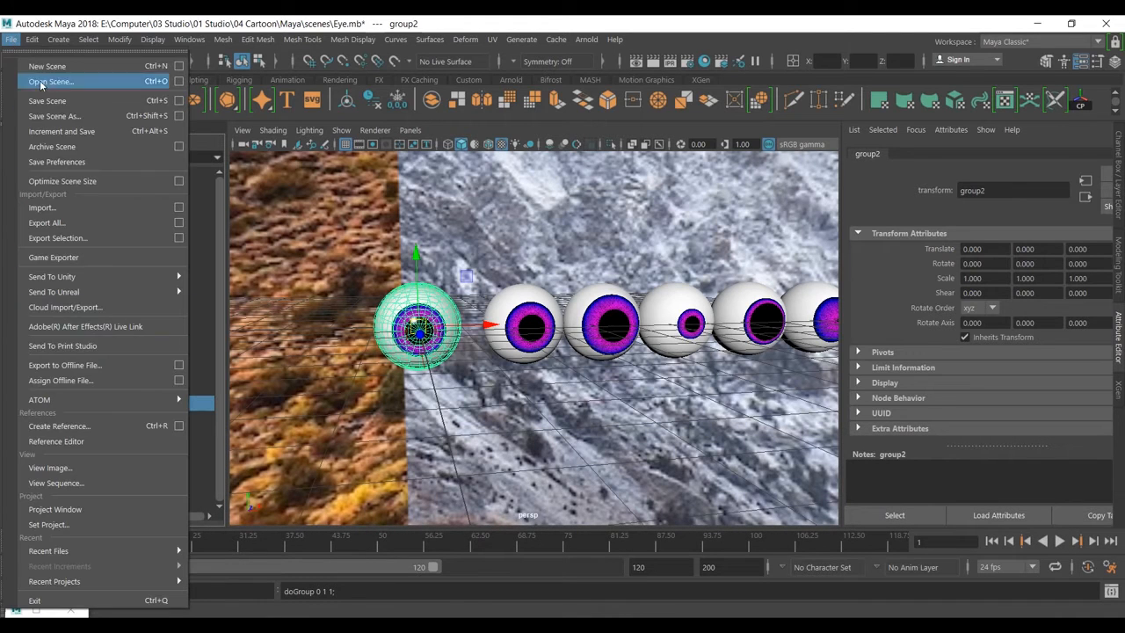
click(32, 39)
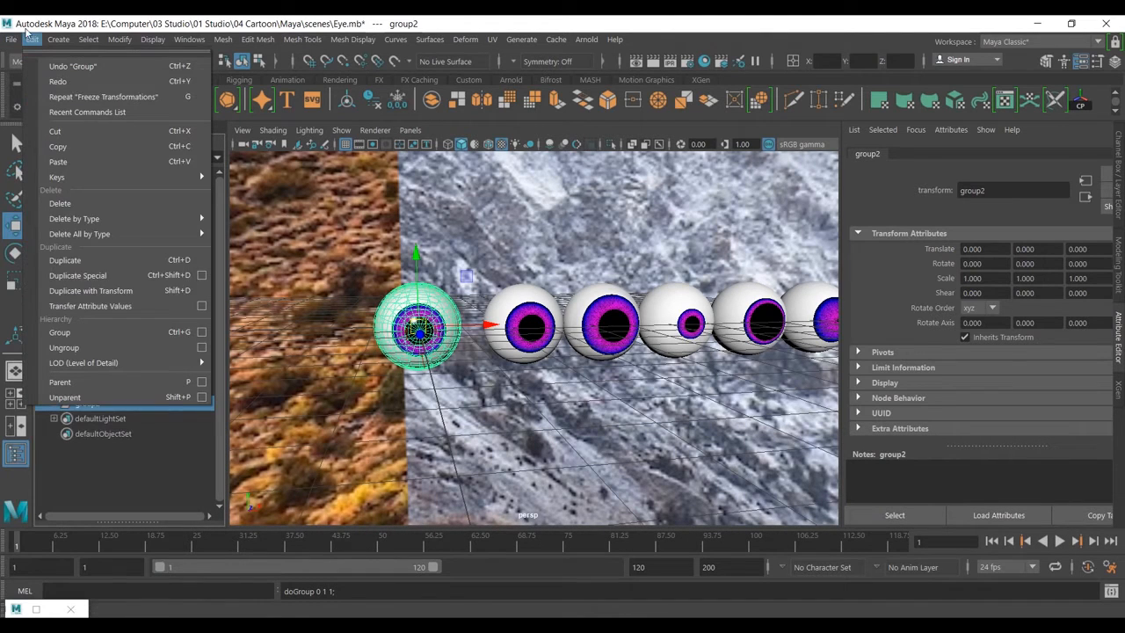
click(201, 276)
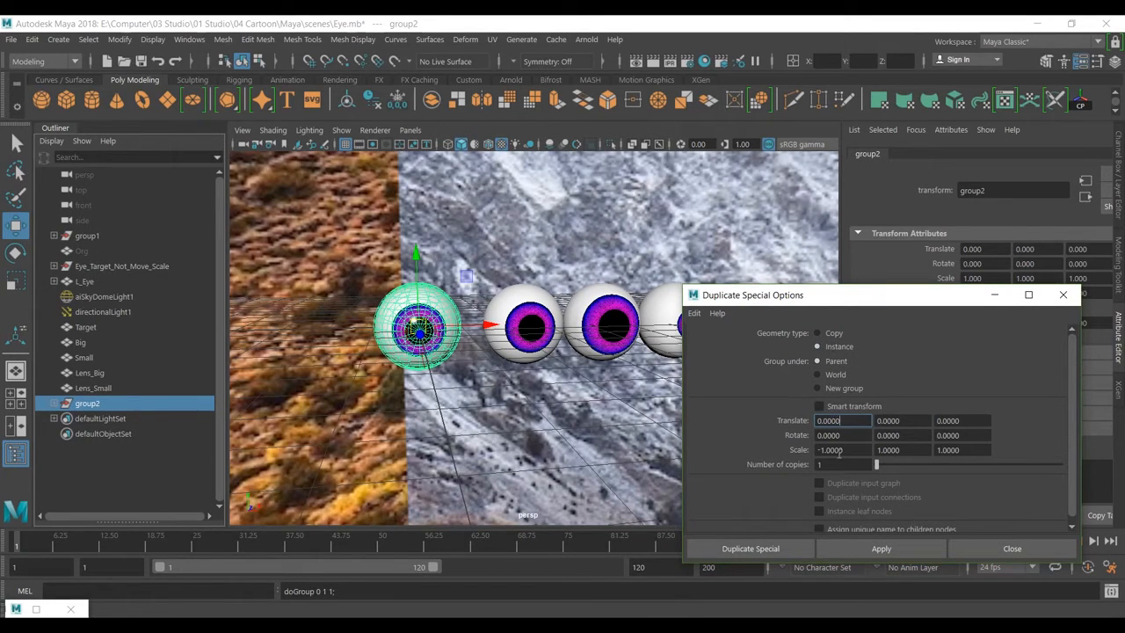
click(778, 549)
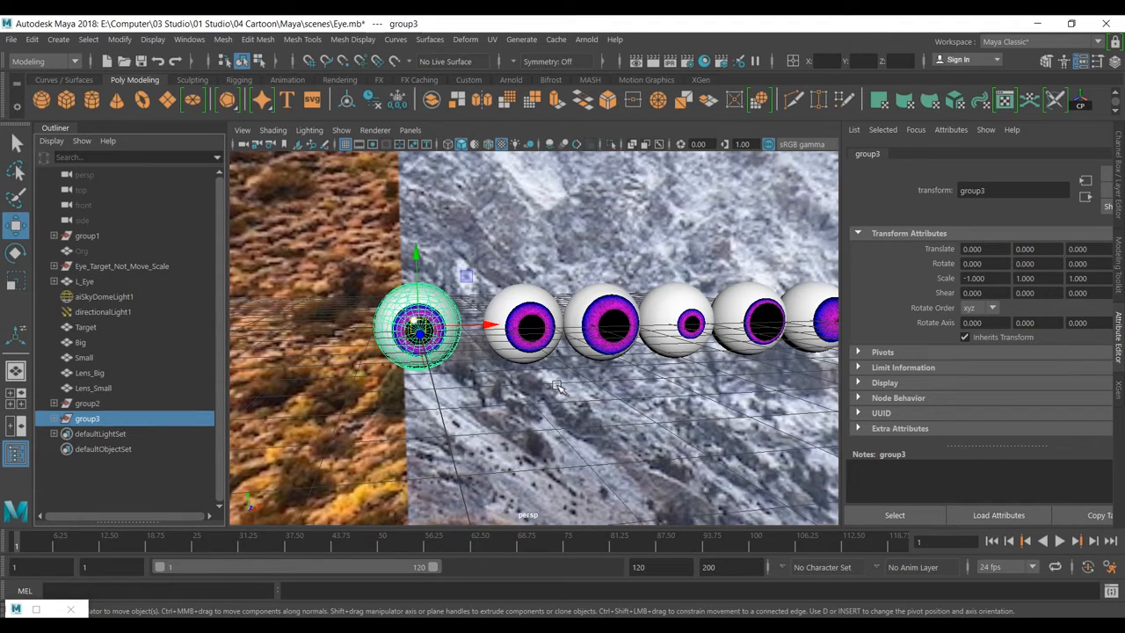
- Group Target, Big, Small, Lens_Big and Lens_Small together and hide the group
click(86, 327)
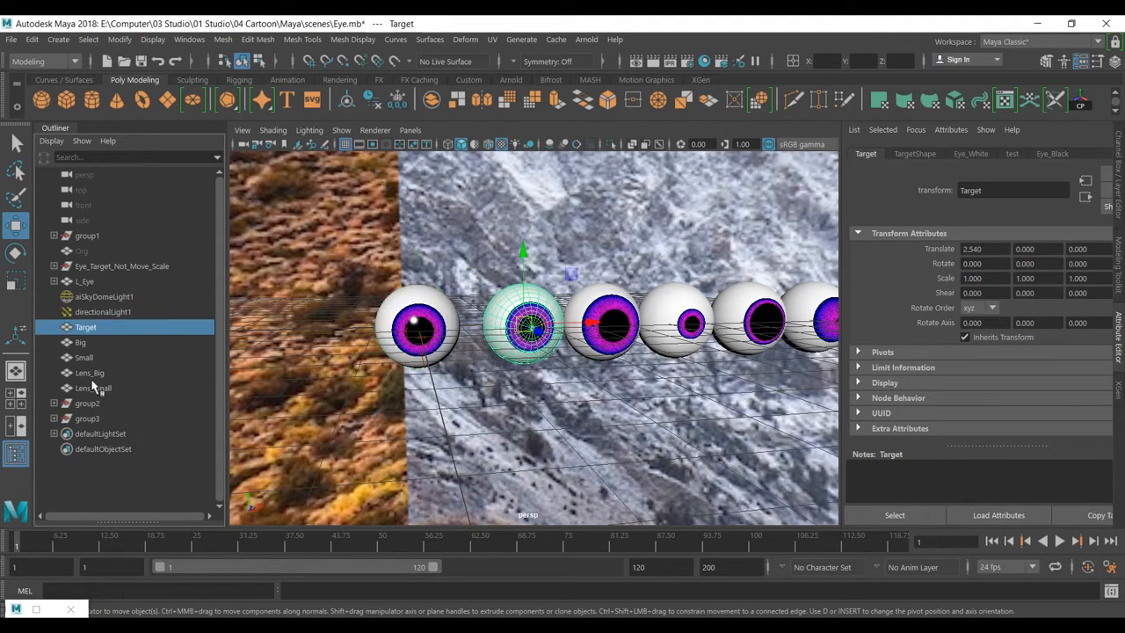
shift+click(92, 389)
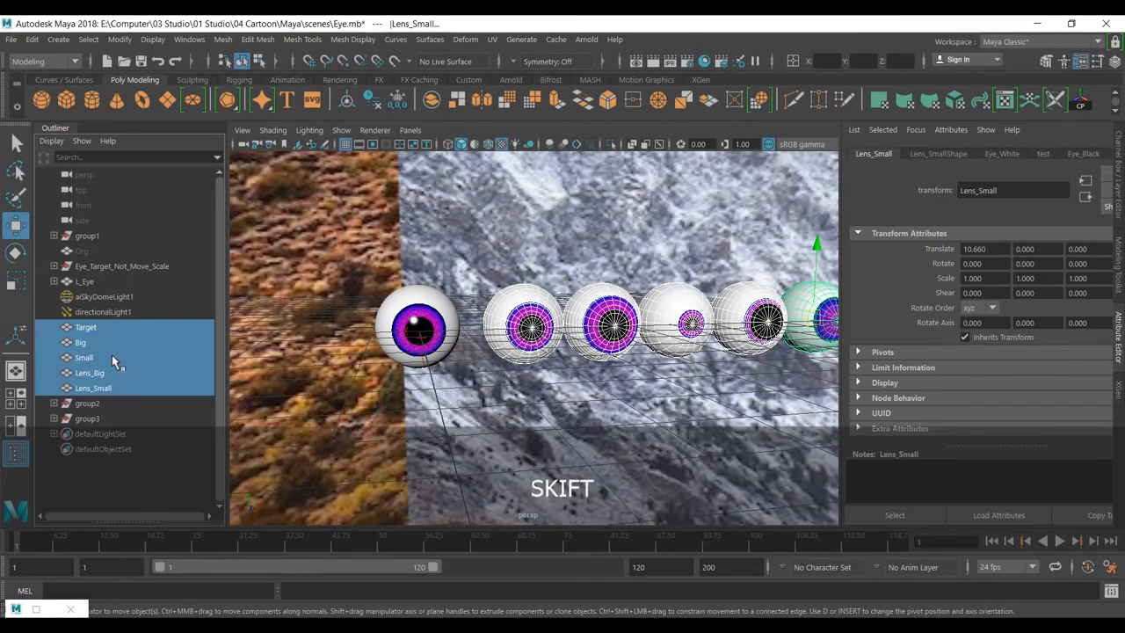
key(ctrl+g)
key(ctrl+h)
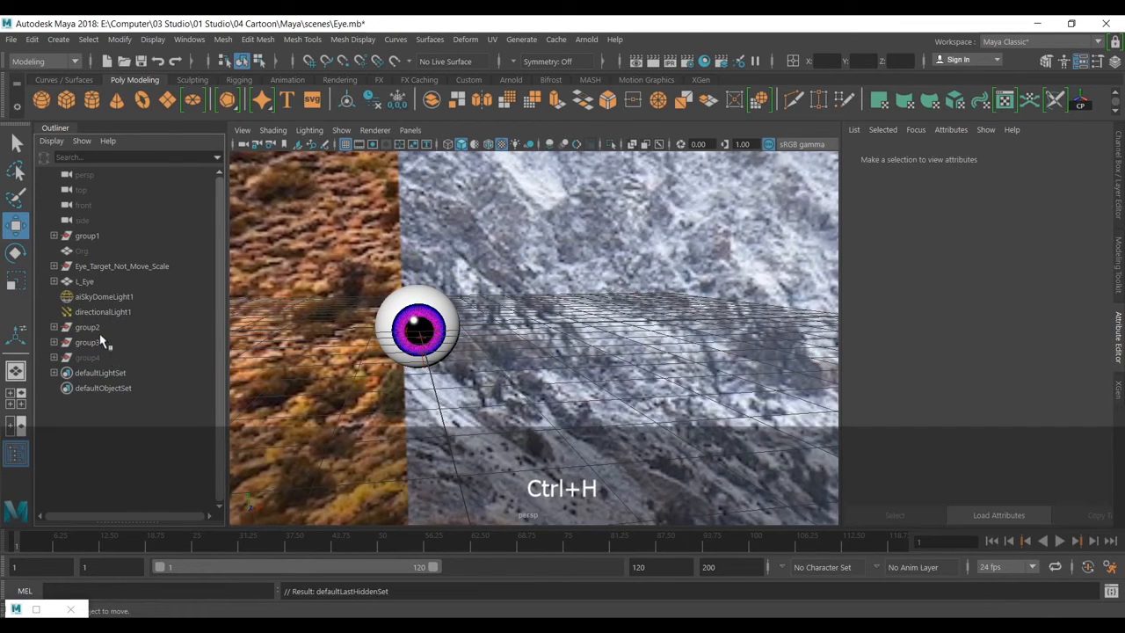
- Move the eye inside group2 sideways to about 1.925 in X and scale it uniformly to about 1.257
click(91, 327)
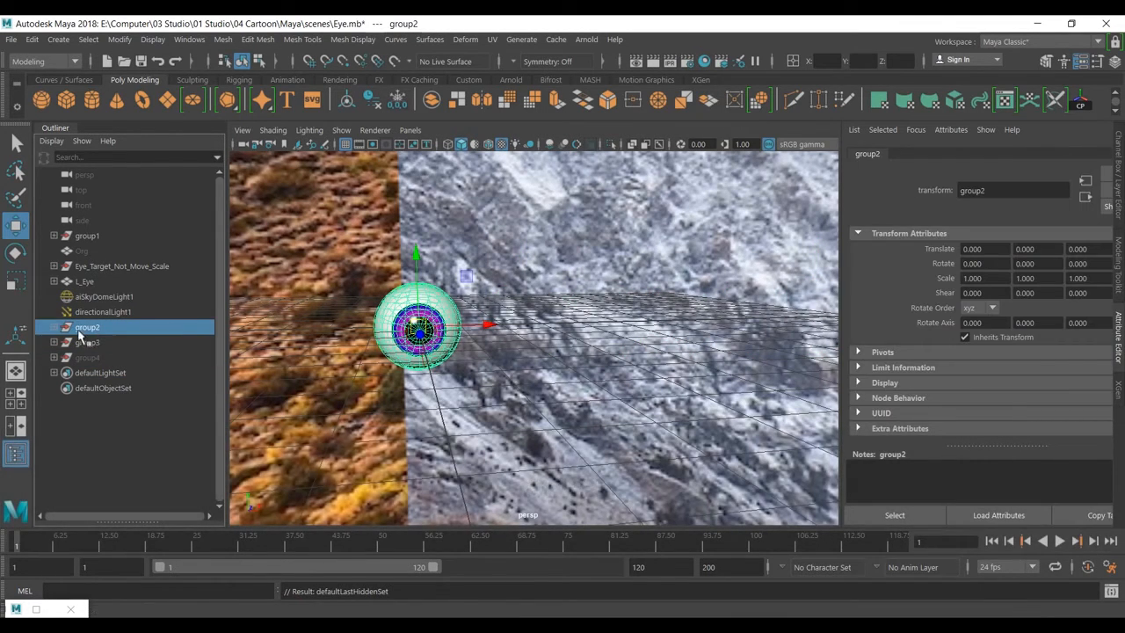
click(55, 327)
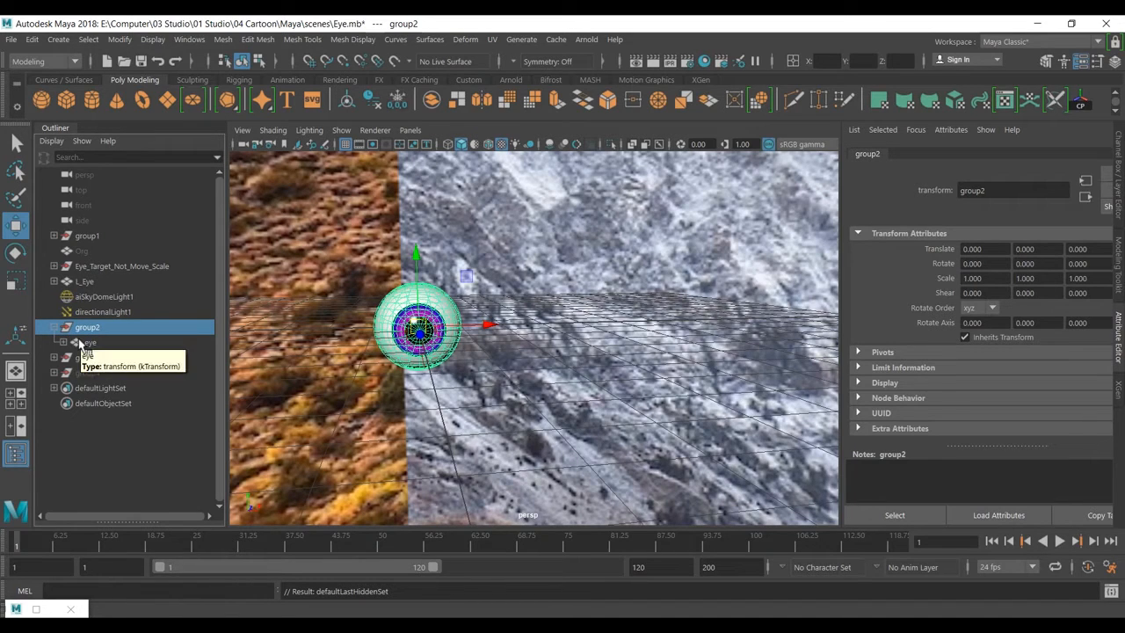
key(r)
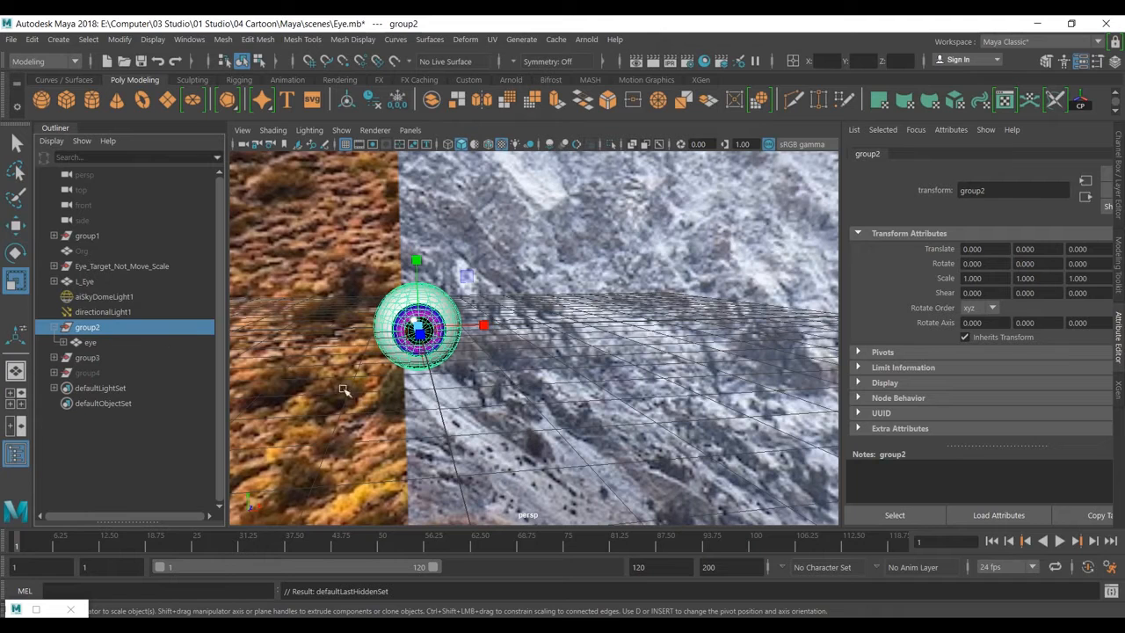
alt+right_drag(385, 355, 447, 346)
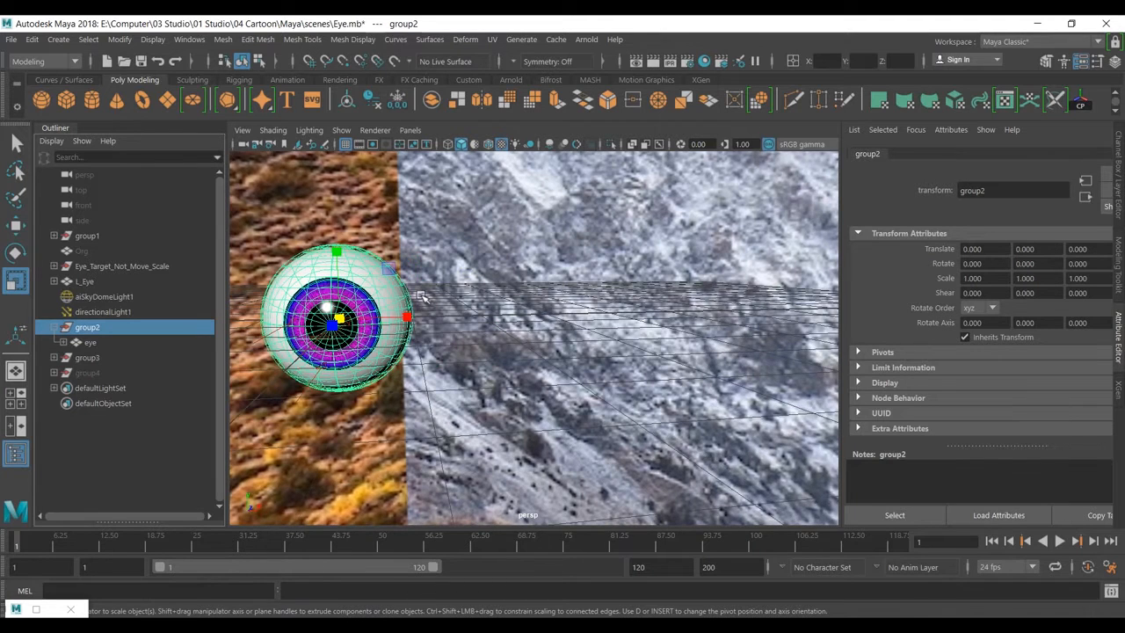
key(w)
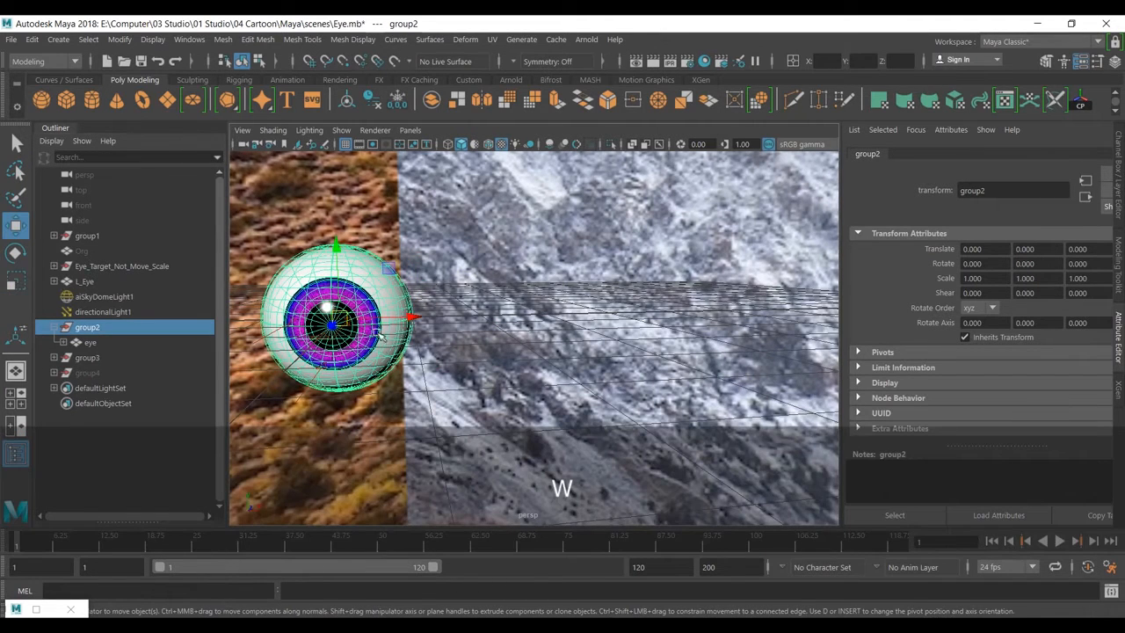
click(88, 343)
drag(411, 316, 568, 370)
scroll(562, 314, down, 3)
alt+right_drag(568, 370, 578, 369)
drag(626, 328, 615, 328)
alt+right_drag(589, 349, 613, 353)
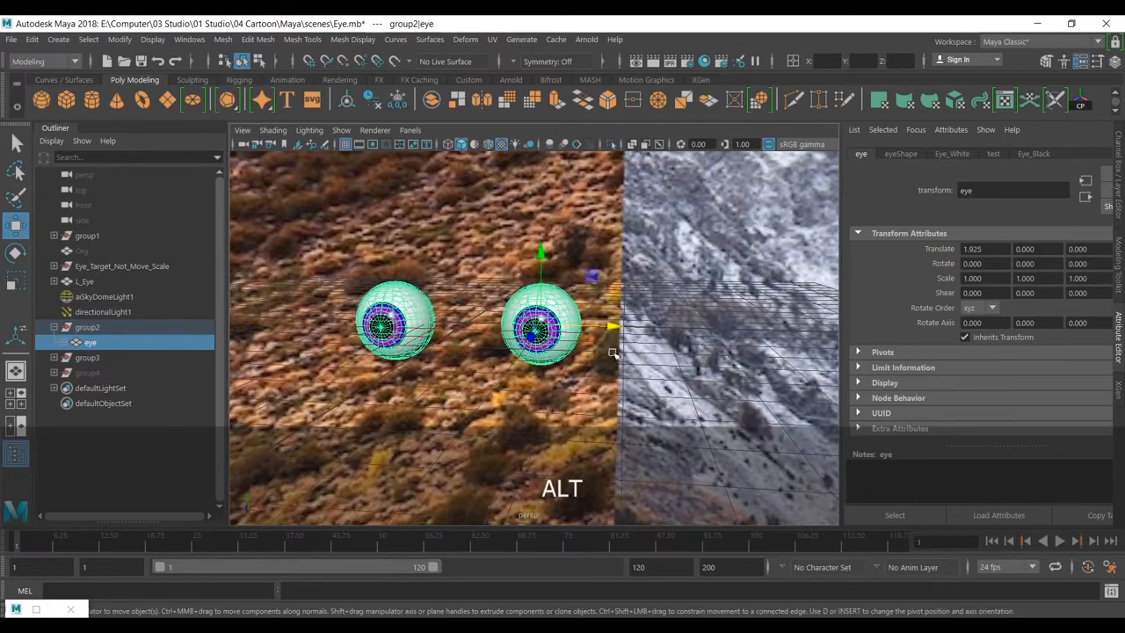
key(r)
drag(541, 324, 564, 332)
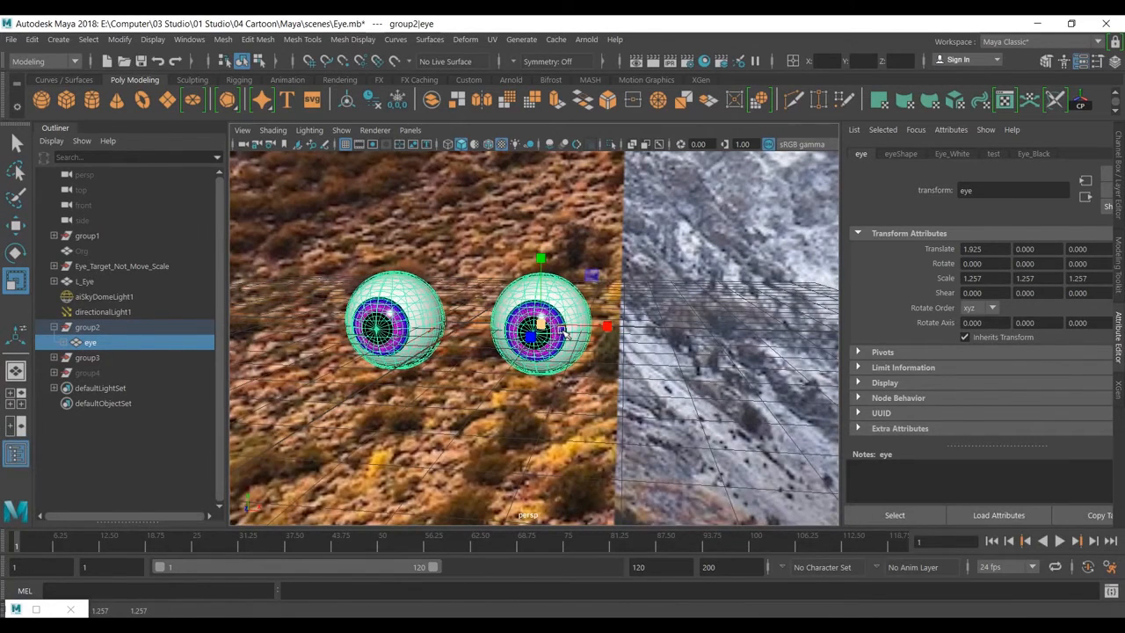
- Test a rotation on the eye inside group2, undo it and deselect everything
key(e)
mouse_move(589, 331)
mouse_down()
mouse_move(608, 329)
mouse_move(594, 334)
mouse_up()
key(ctrl+z)
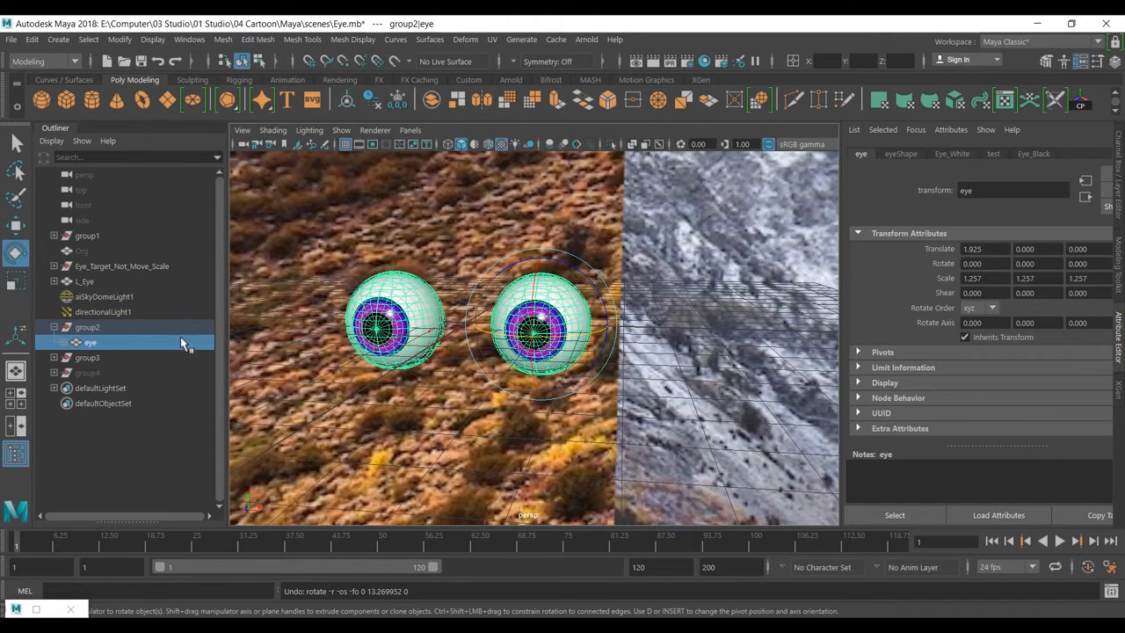
click(108, 451)
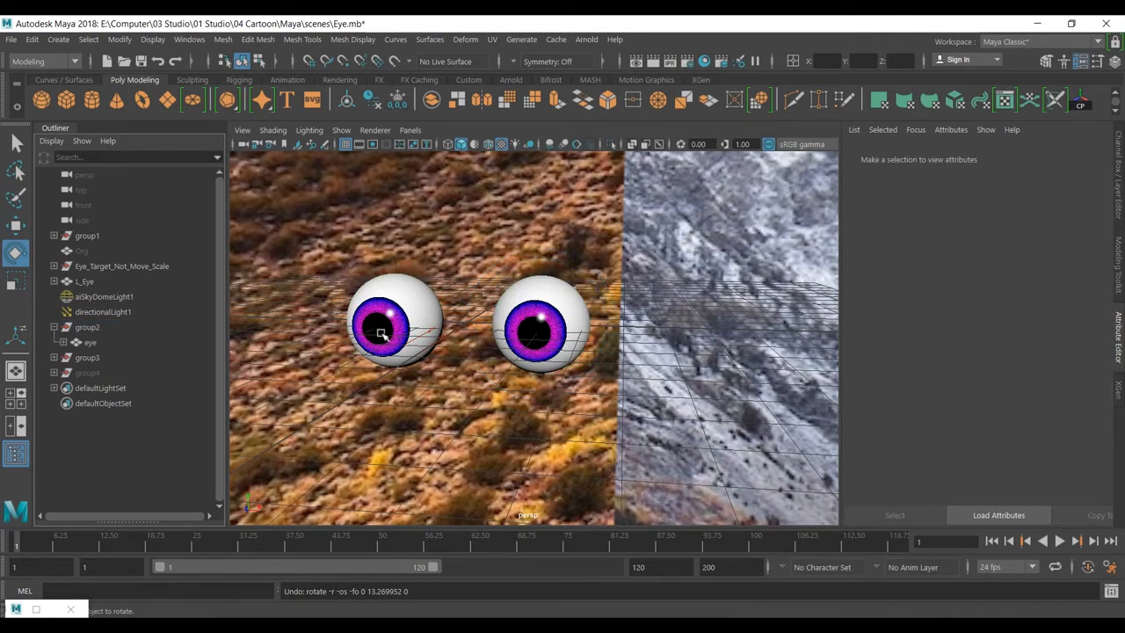
- Duplicate the eye in group3 as an independent top-level object and delete group3
click(55, 358)
click(90, 373)
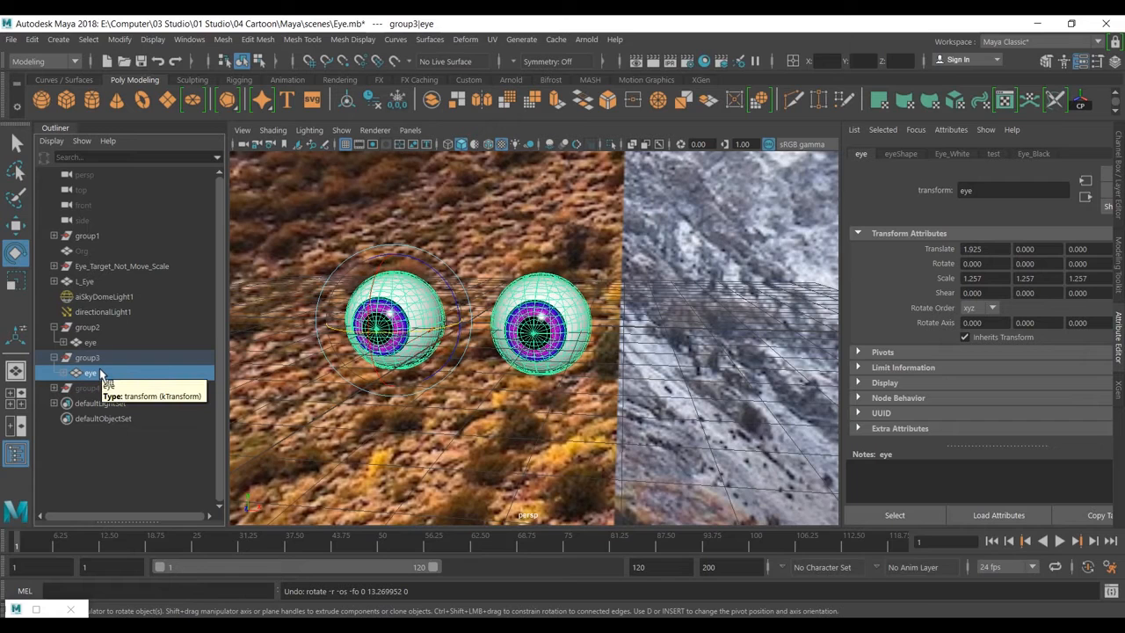
key(ctrl+d)
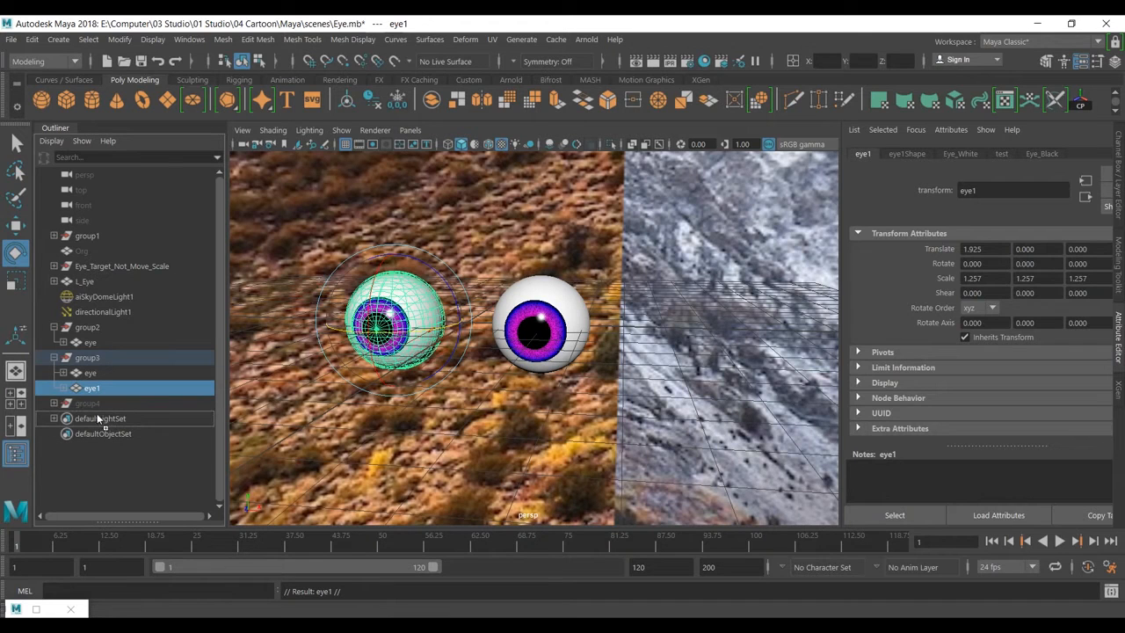
key(shift+p)
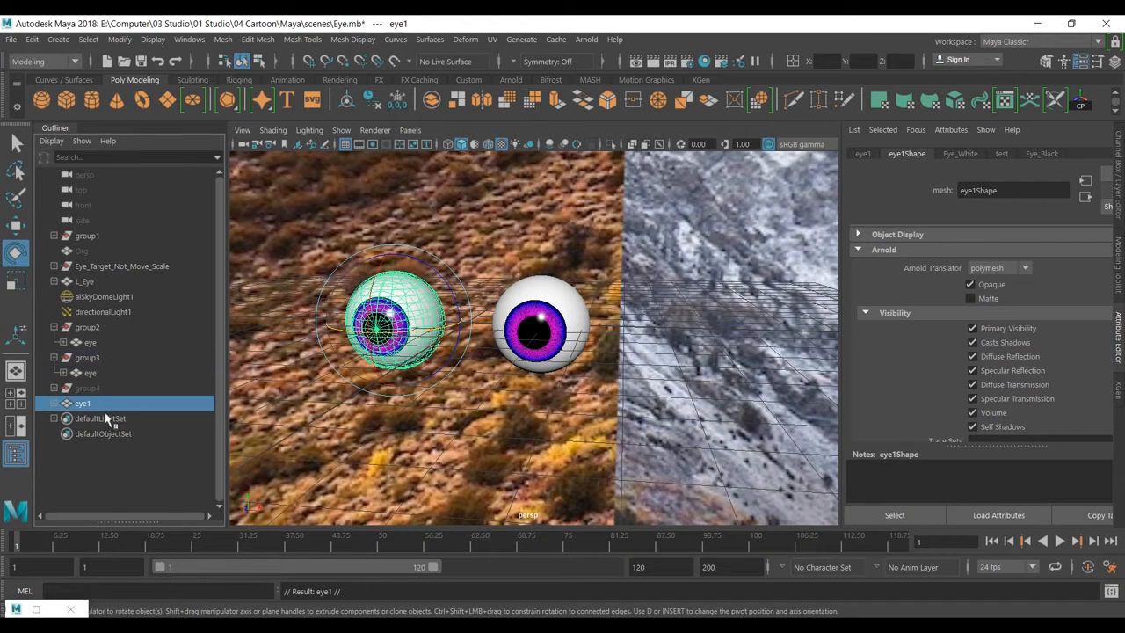
click(88, 358)
key(Delete)
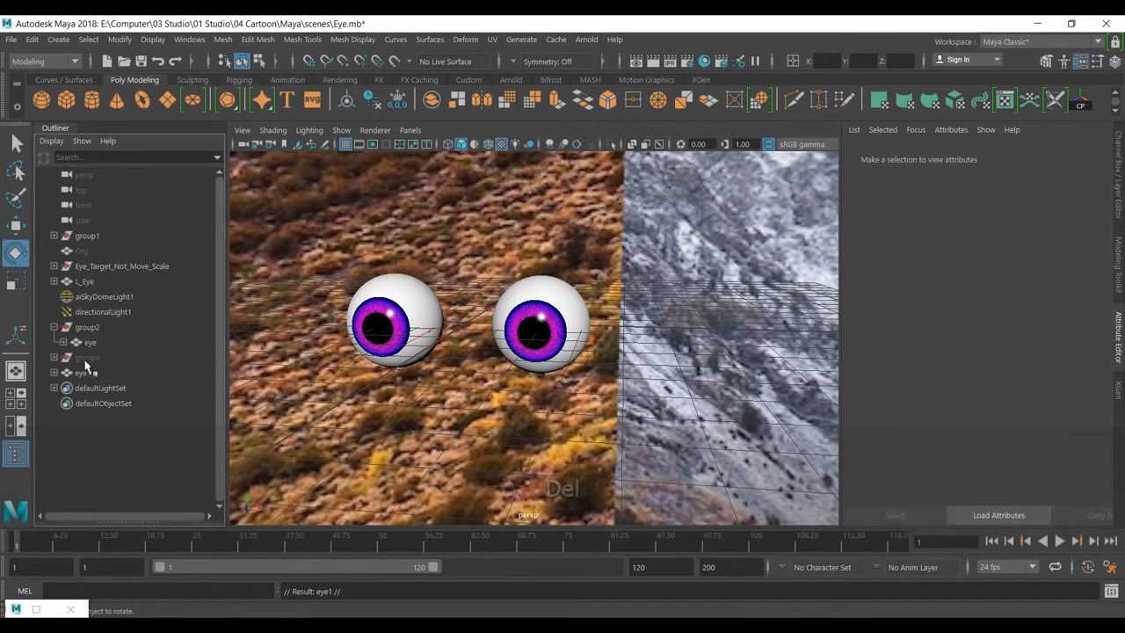
- Check the contents of group4 and move the eye out of group2 to the top level of the hierarchy
click(87, 361)
click(54, 358)
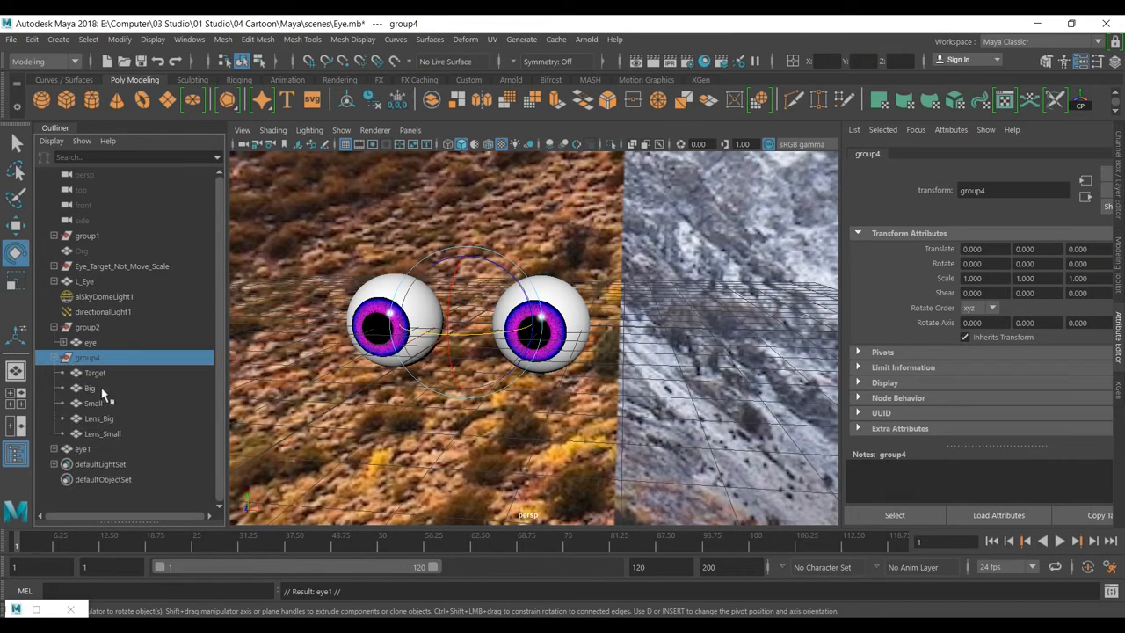
click(54, 358)
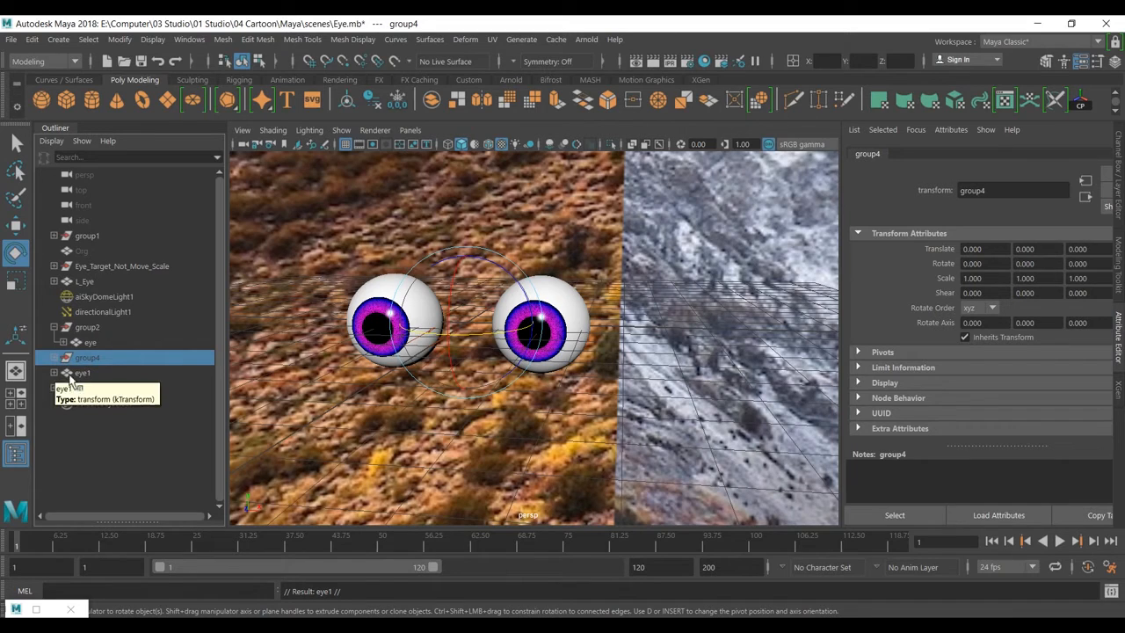
click(91, 342)
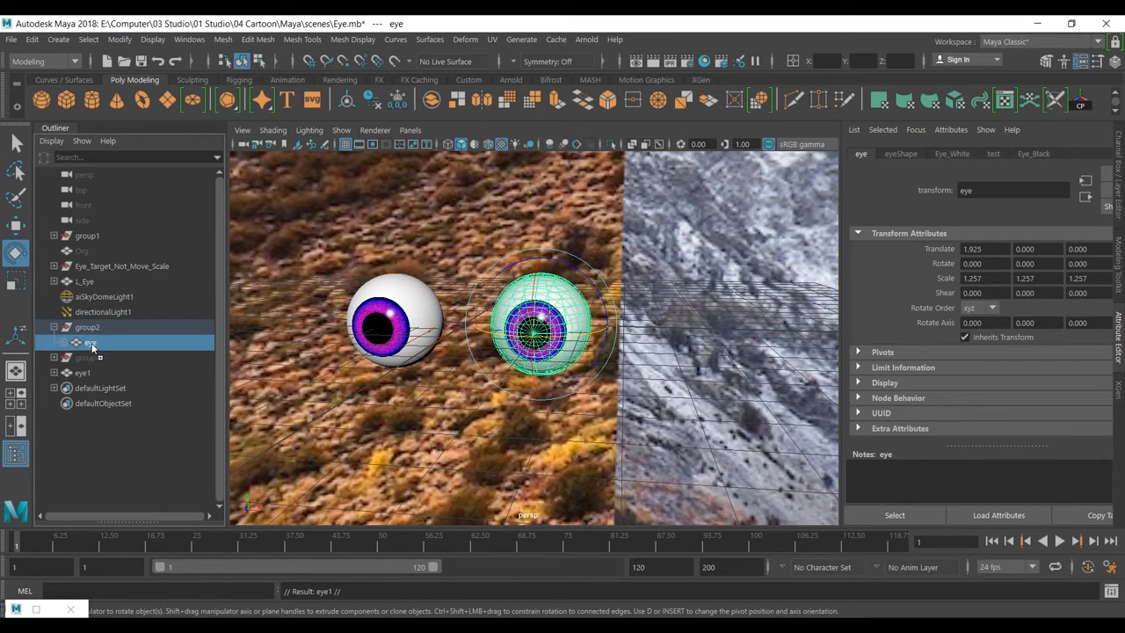
middle_drag(101, 319, 93, 387)
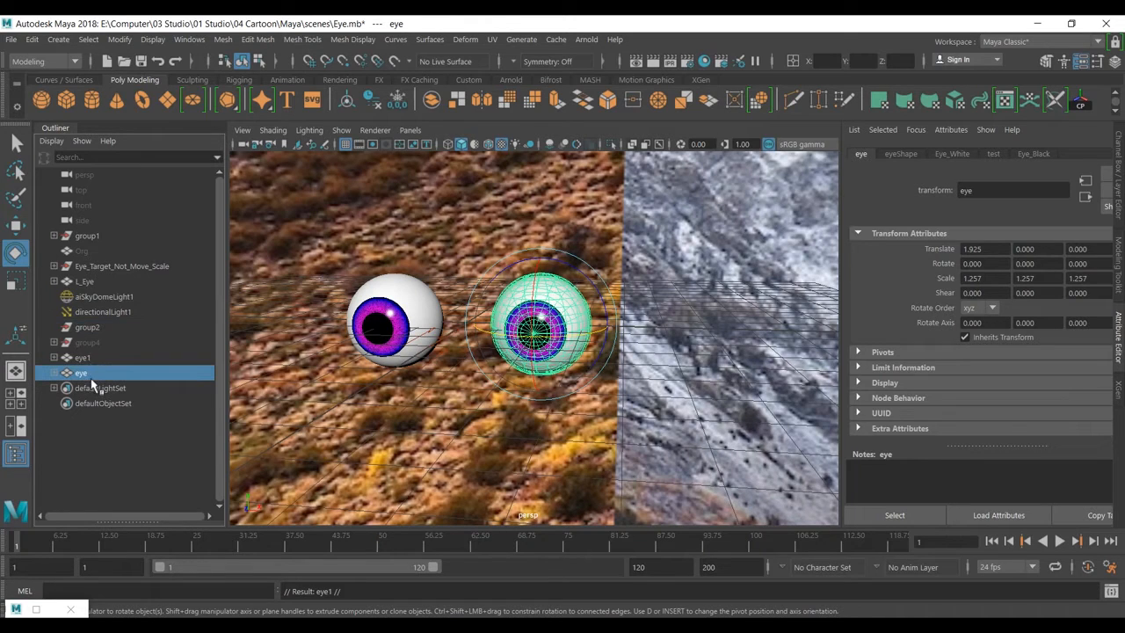
- Delete group4 and rename the top-level eye as eye2
click(87, 343)
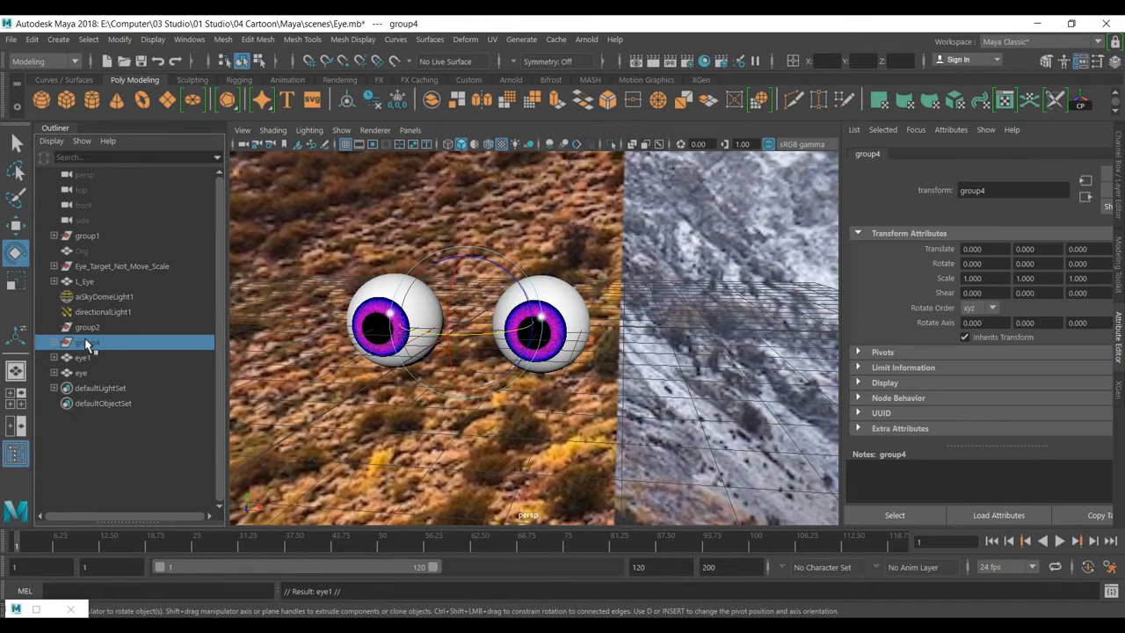
key(Delete)
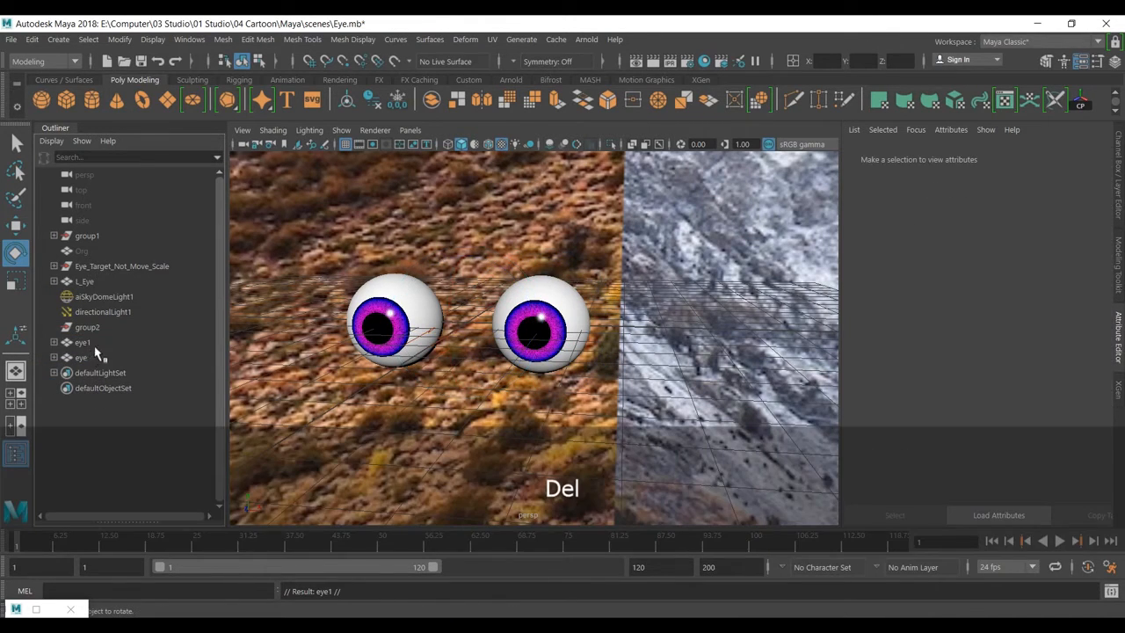
click(88, 342)
click(90, 359)
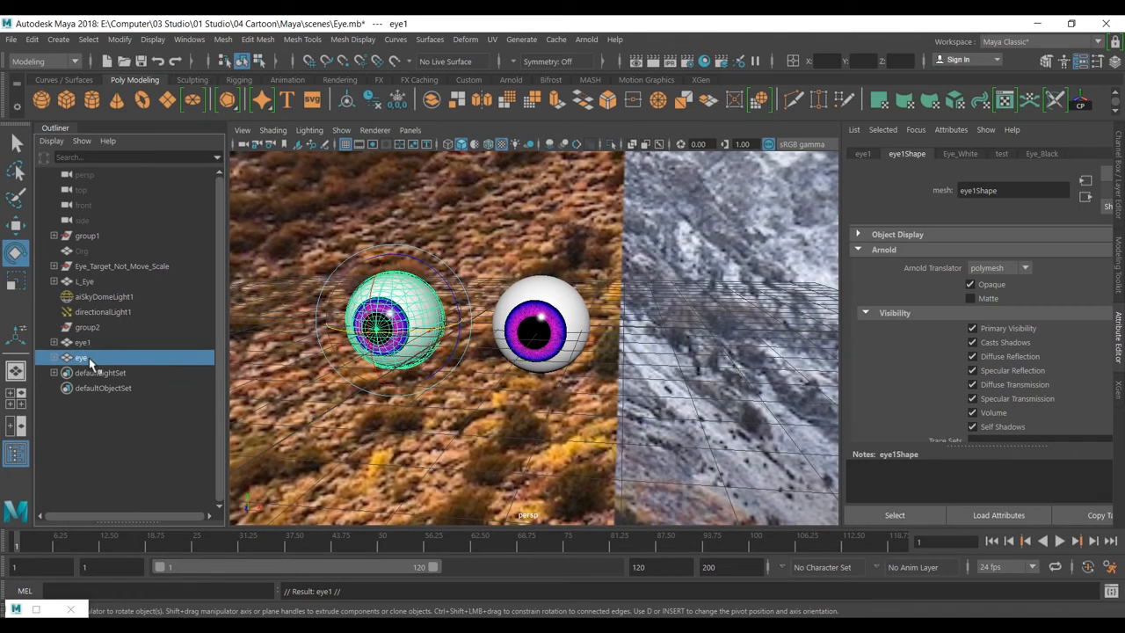
double_click(90, 358)
key(Right)
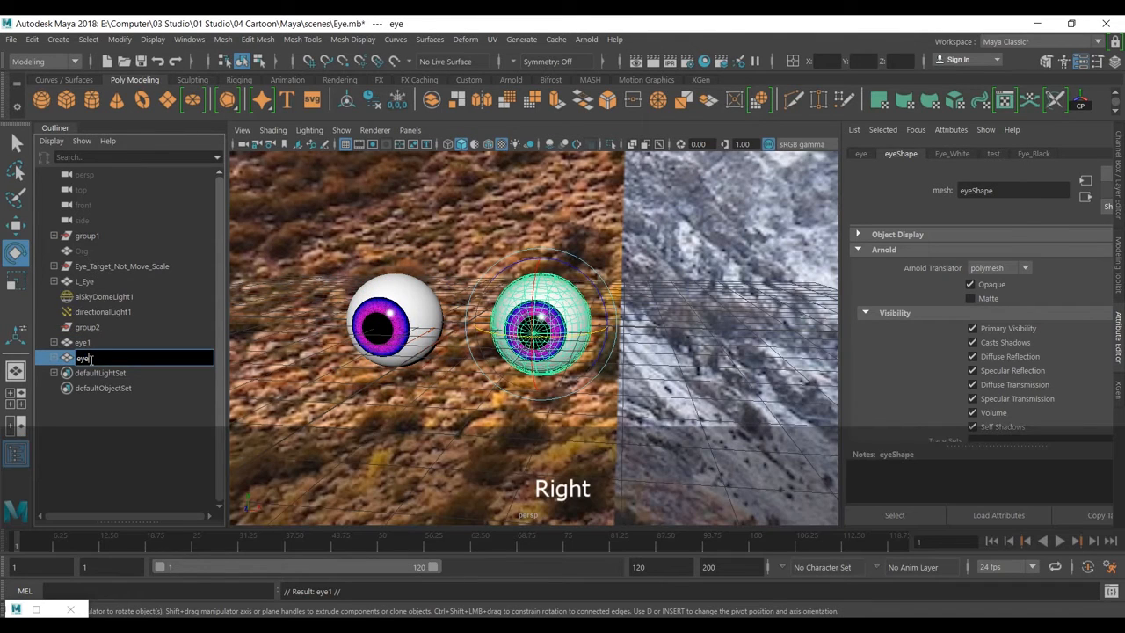
text(2)
key(Return)
- Try to show hidden geometry in group2 and inspect L_Eye
click(88, 343)
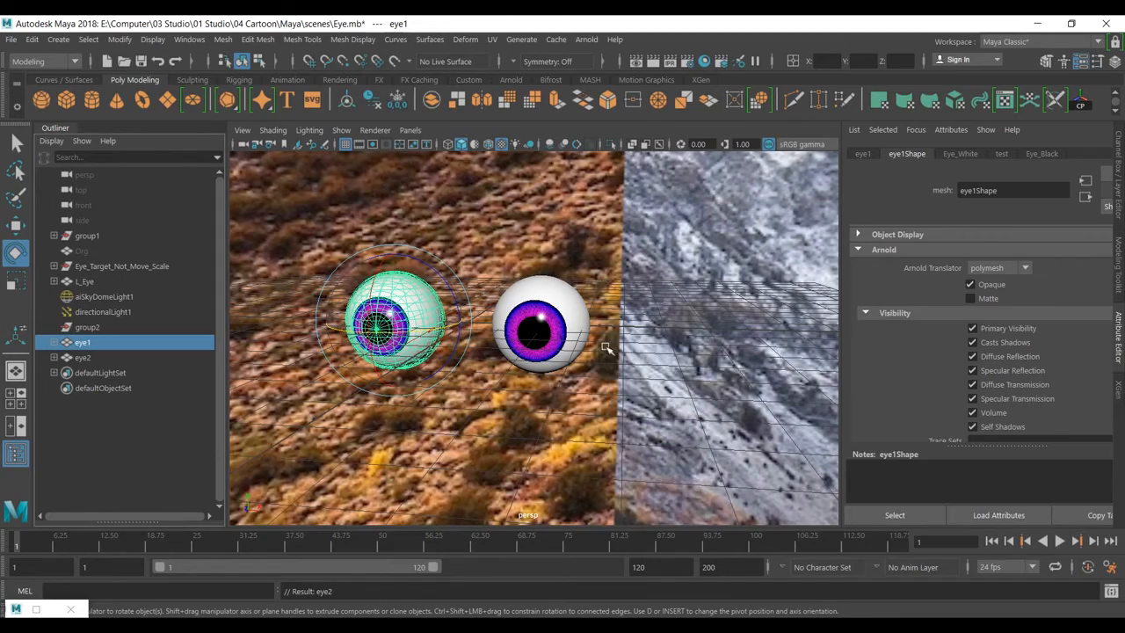
alt+middle_drag(607, 348, 576, 343)
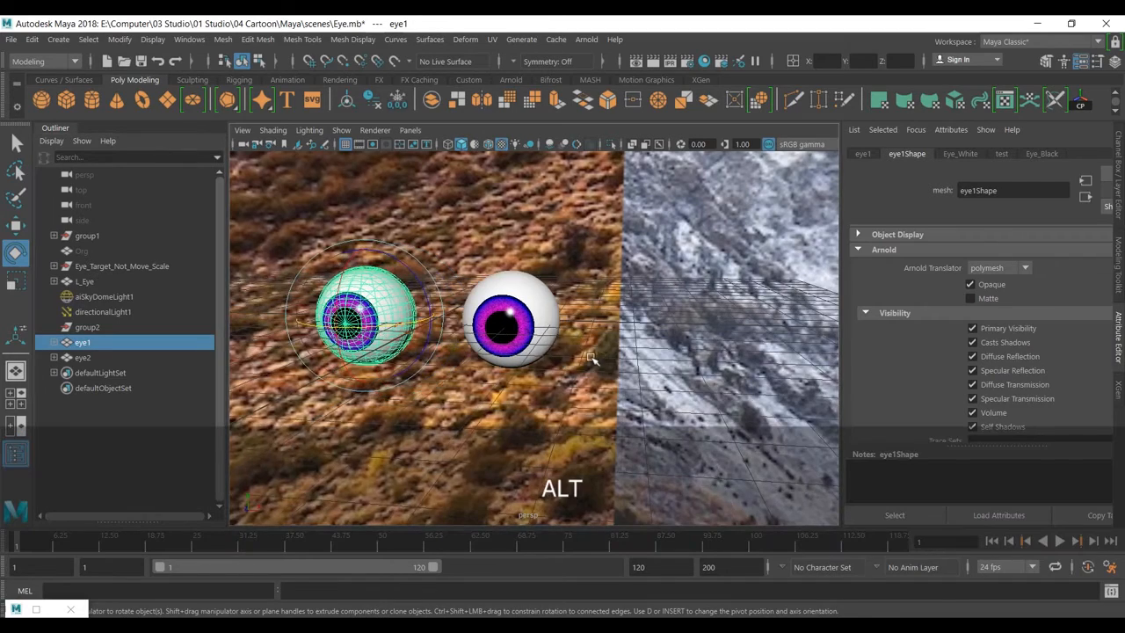
alt+right_drag(591, 359, 507, 374)
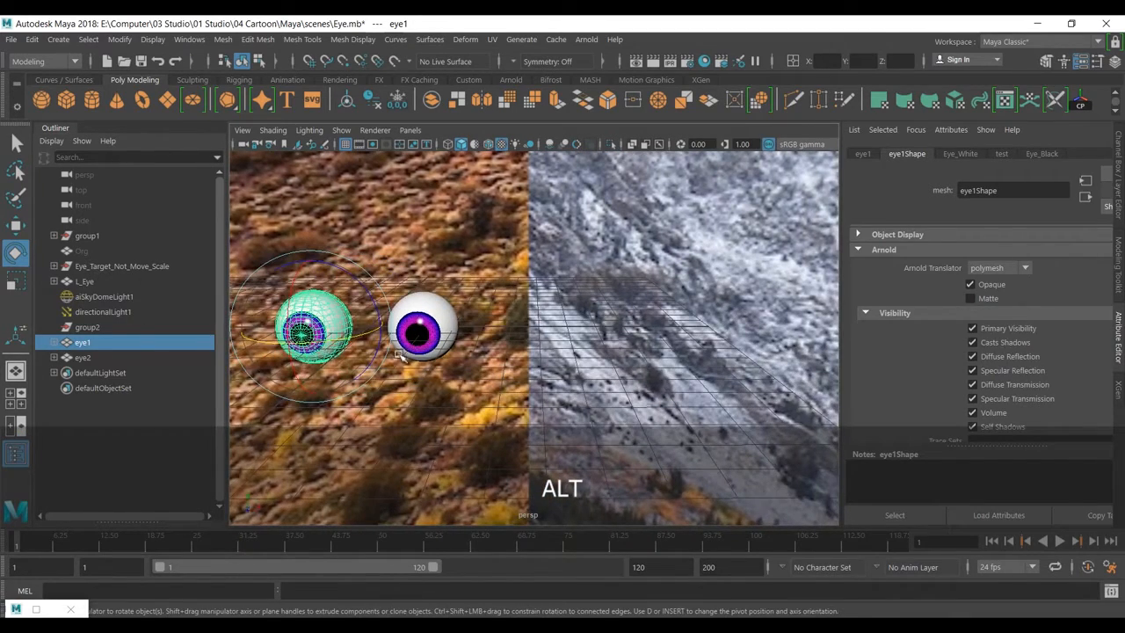
click(88, 327)
key(shift+h)
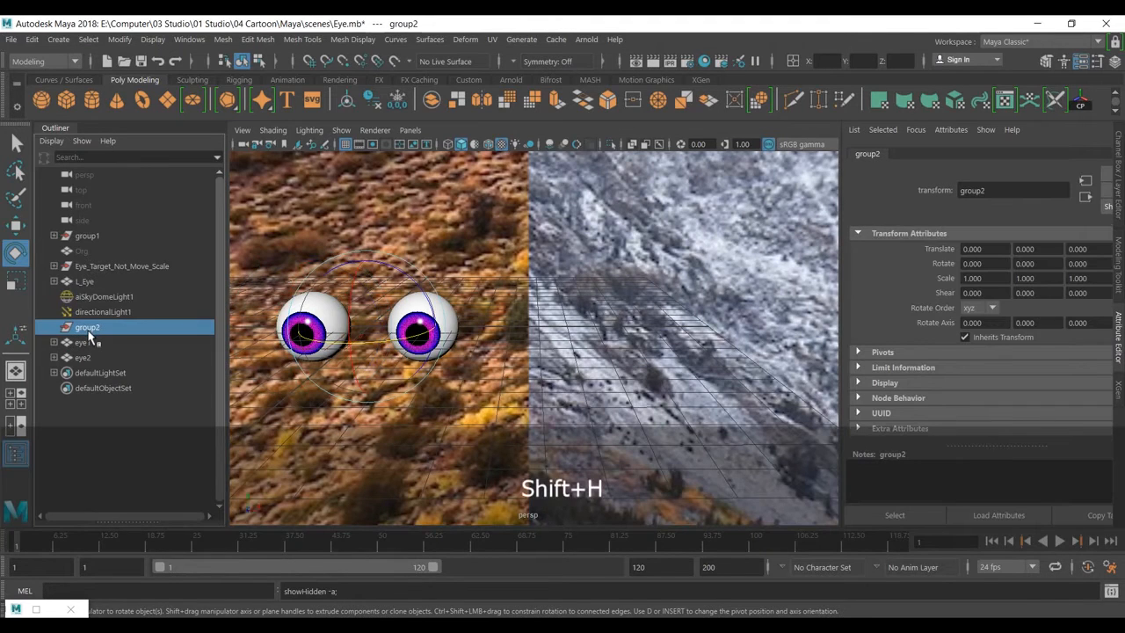
click(85, 281)
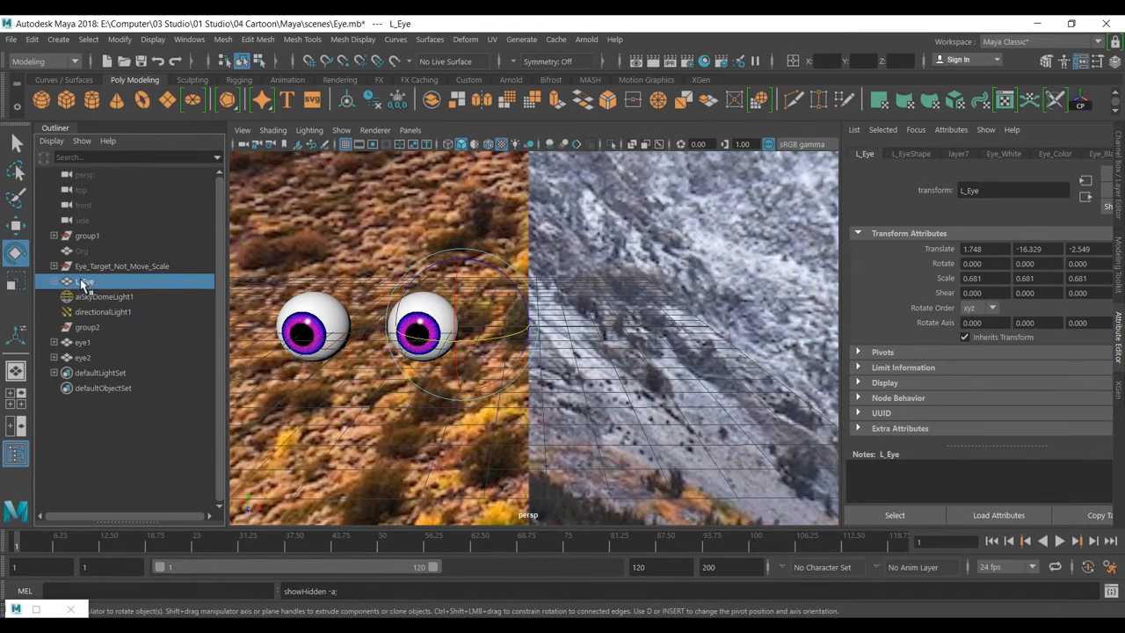
key(ctrl)
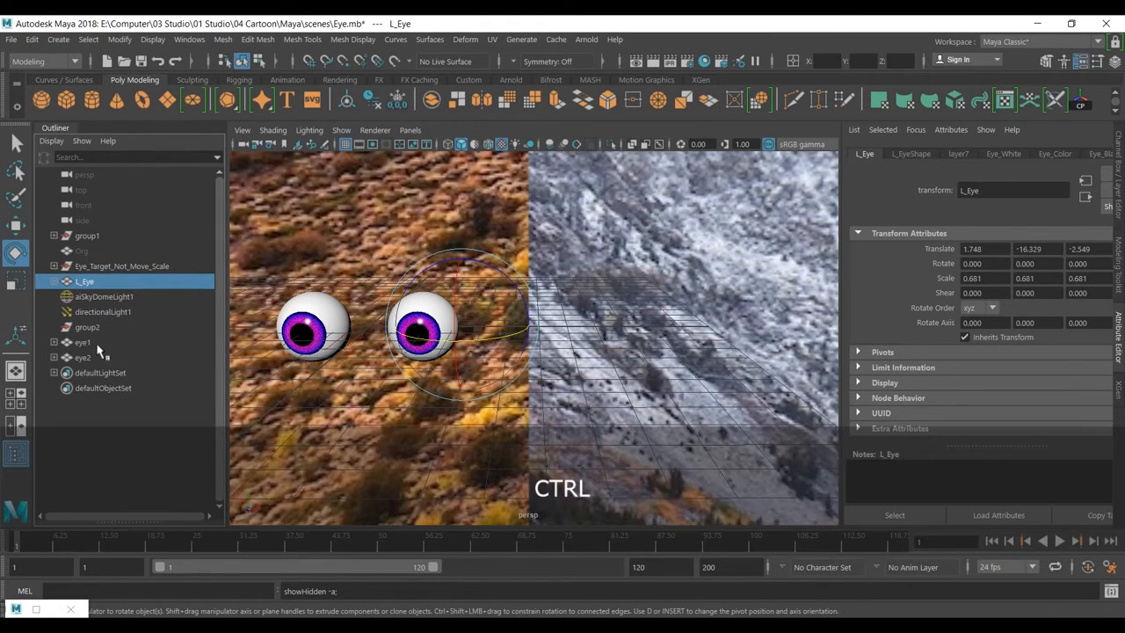
- Undo the eye renaming and the deletion of group4, and check that group's contents
key(ctrl+z)
key(ctrl+z)
key(ctrl+z)
key(ctrl+z)
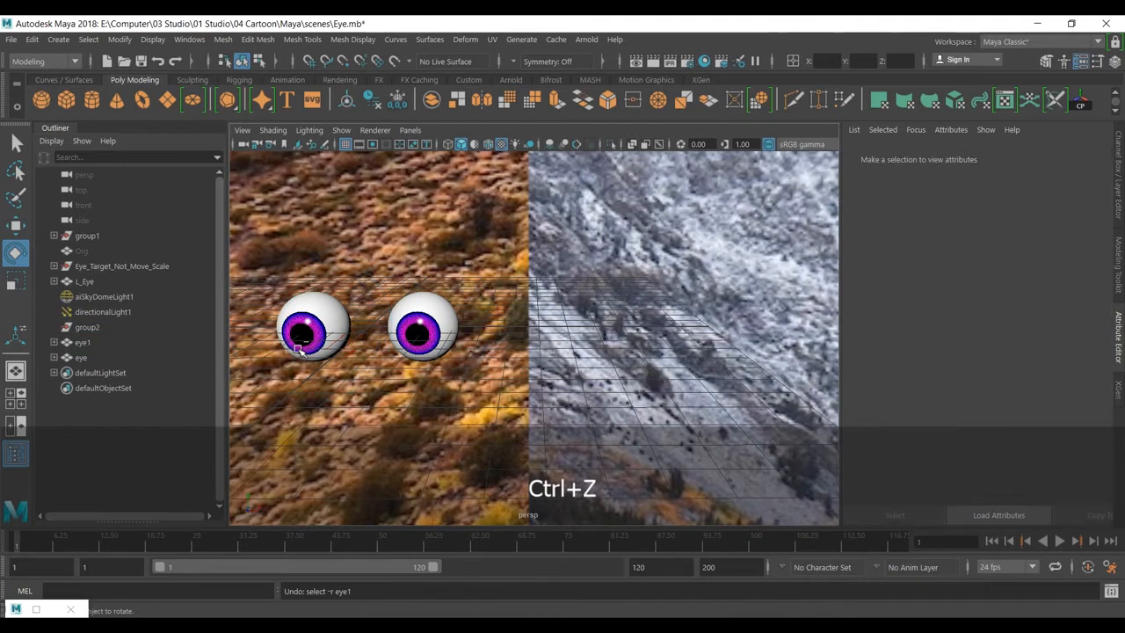
key(ctrl+z)
click(55, 342)
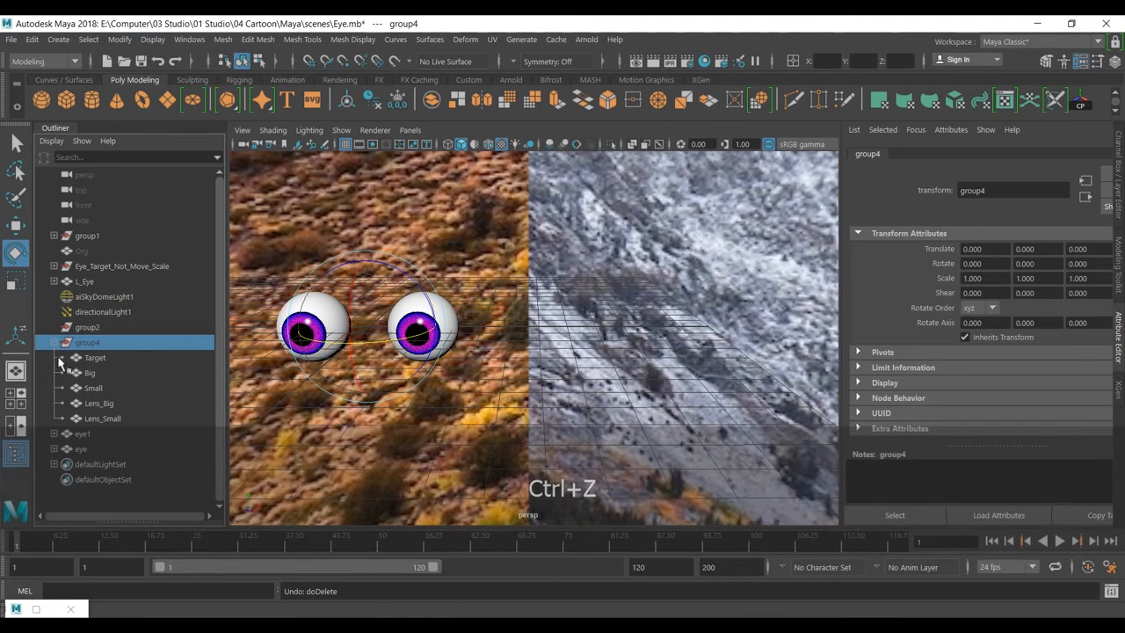
click(54, 342)
- Rename the top-level eye as eye2, leaving the mirrored one as eye1
click(93, 358)
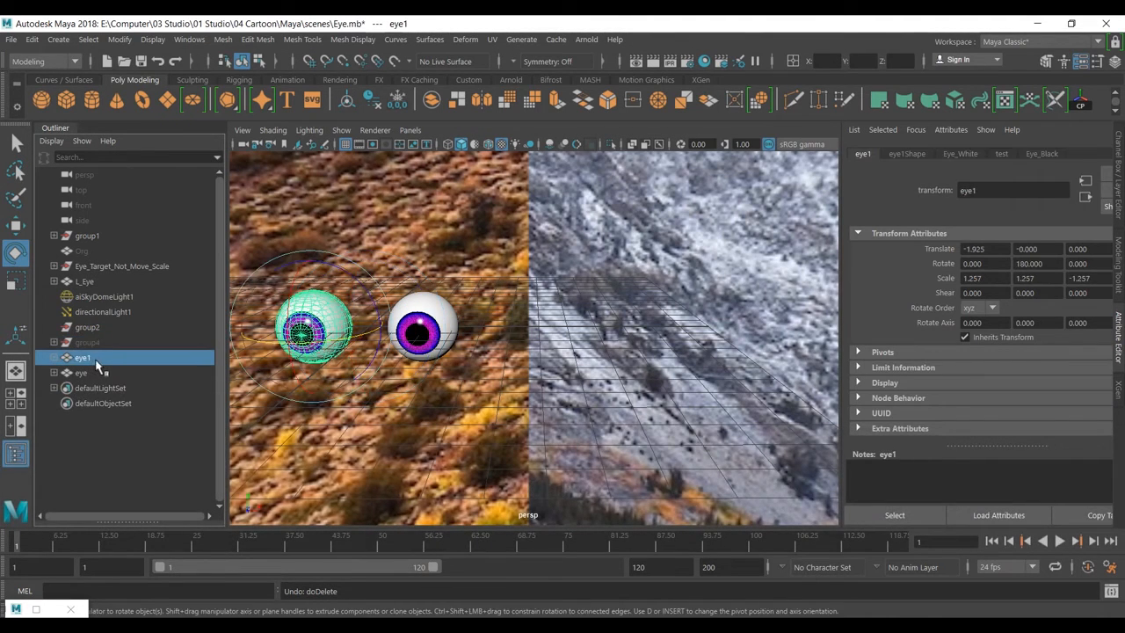
click(83, 373)
double_click(84, 373)
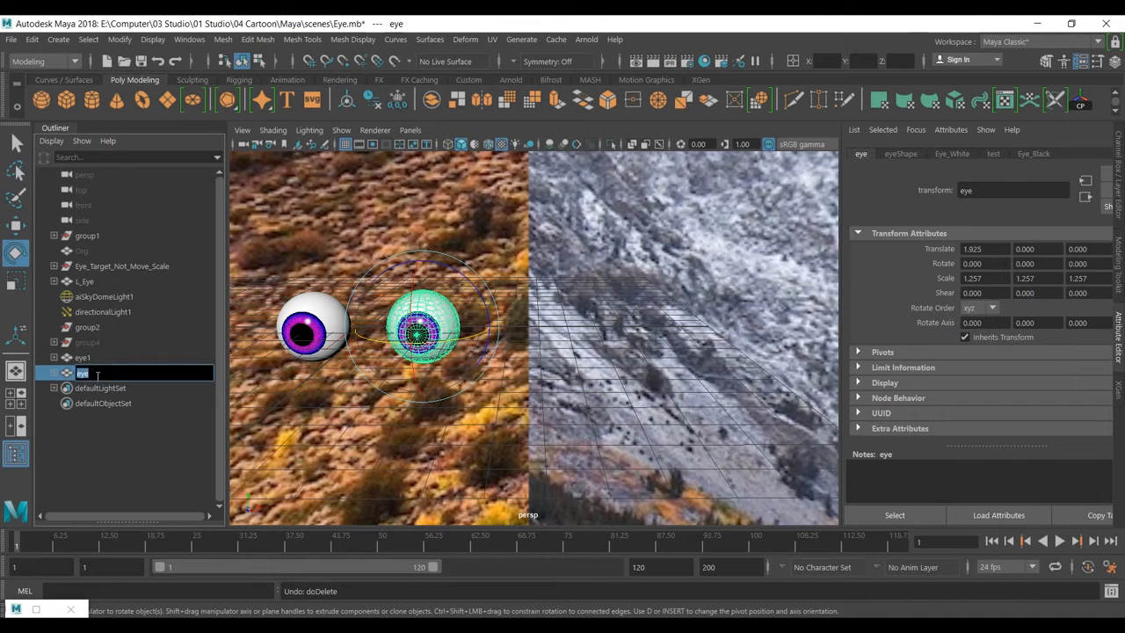
text(2)
key(Return)
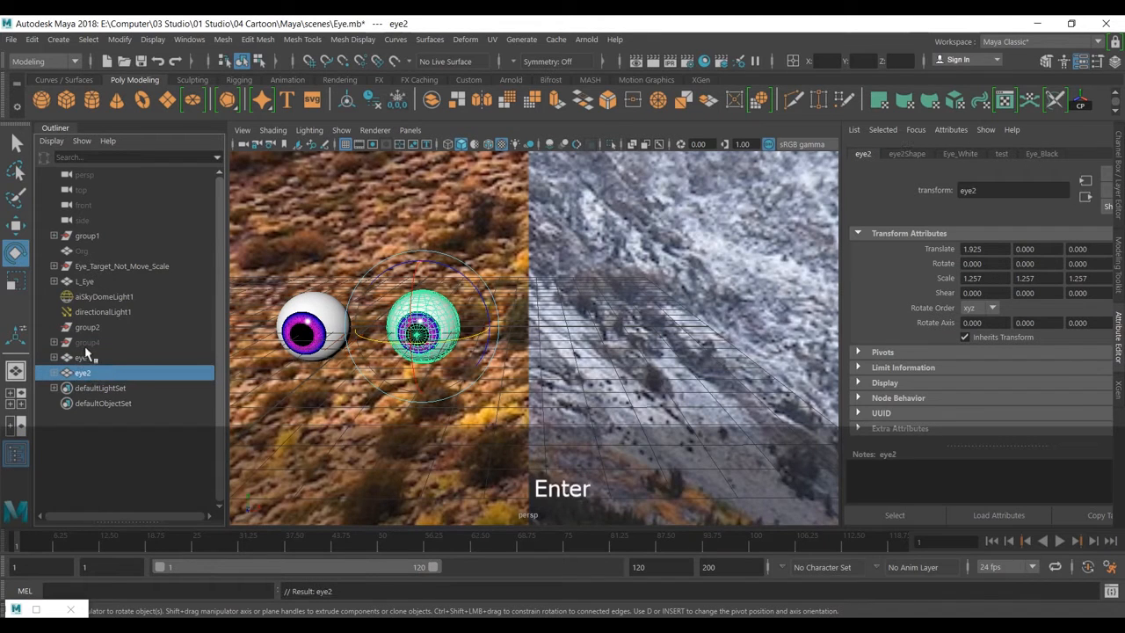
- Show the hidden group4 and move it sideways to about 3.958 in X, clear of the two eyes
click(87, 344)
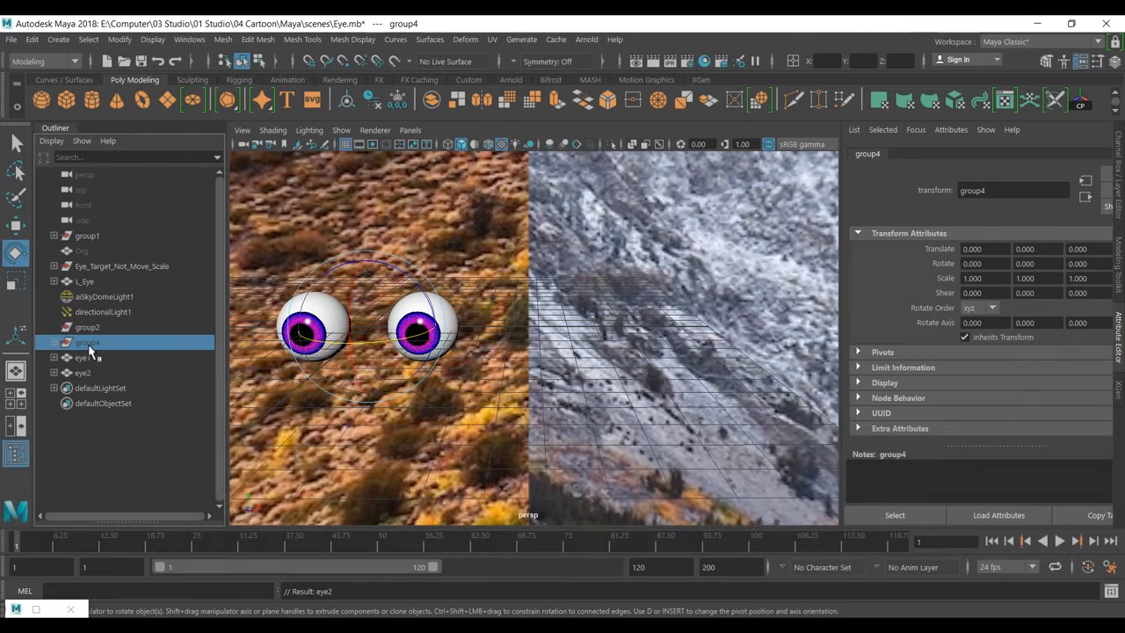
key(shift+h)
key(w)
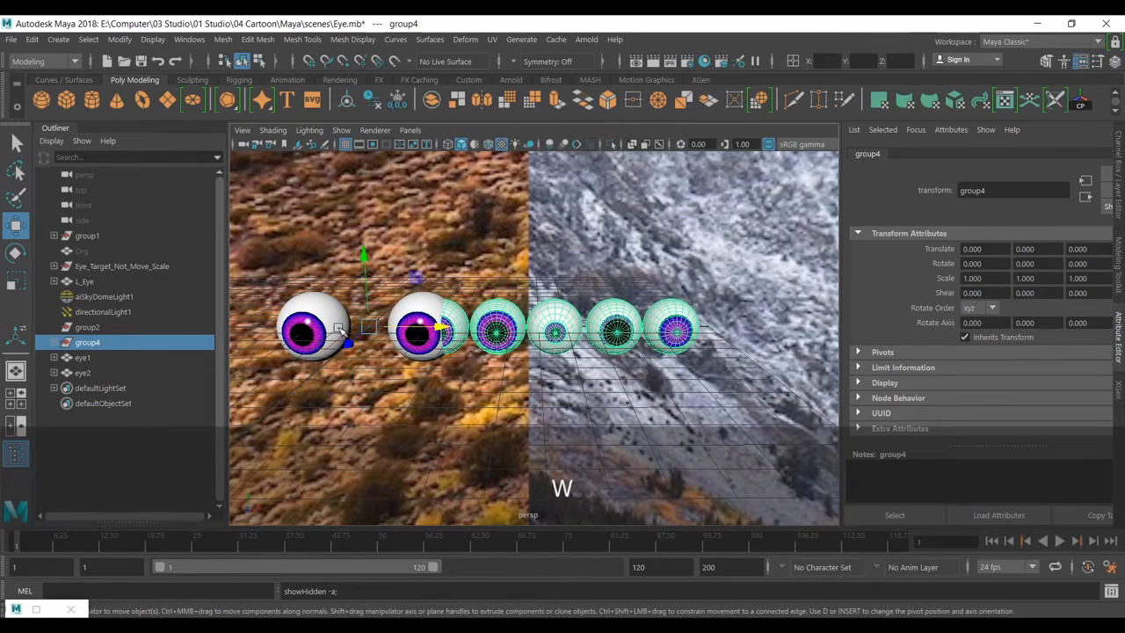
drag(437, 333, 554, 334)
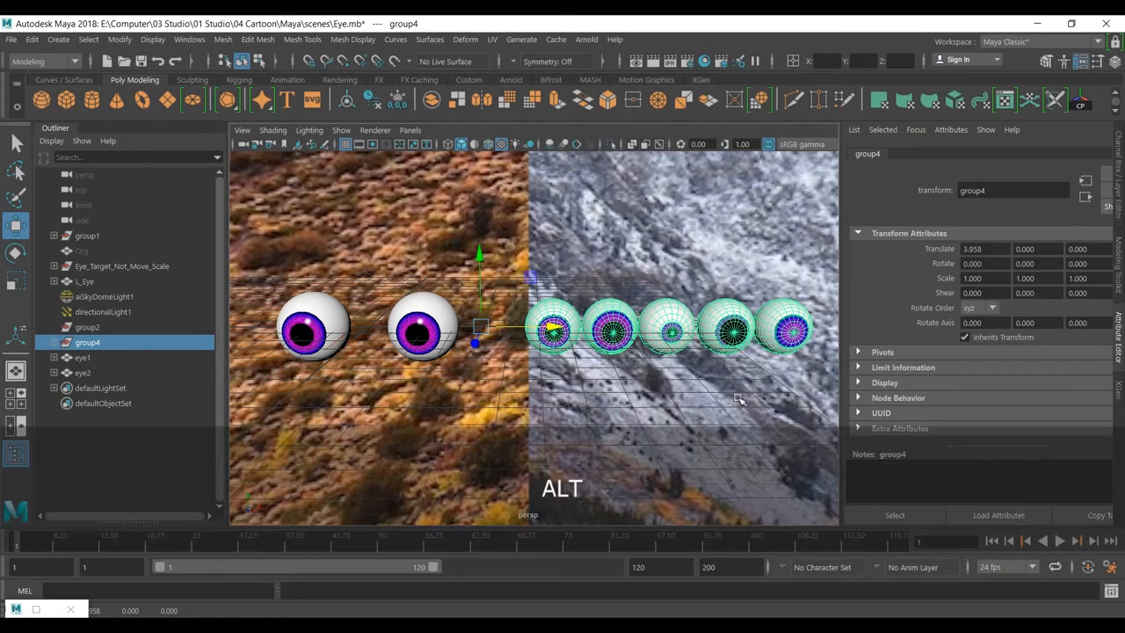
- Create a blend shape on eye1 from Big, Small, Lens_Big and Lens_Small, using the reset Blend Shape options
alt+drag(743, 400, 702, 408)
drag(778, 305, 587, 371)
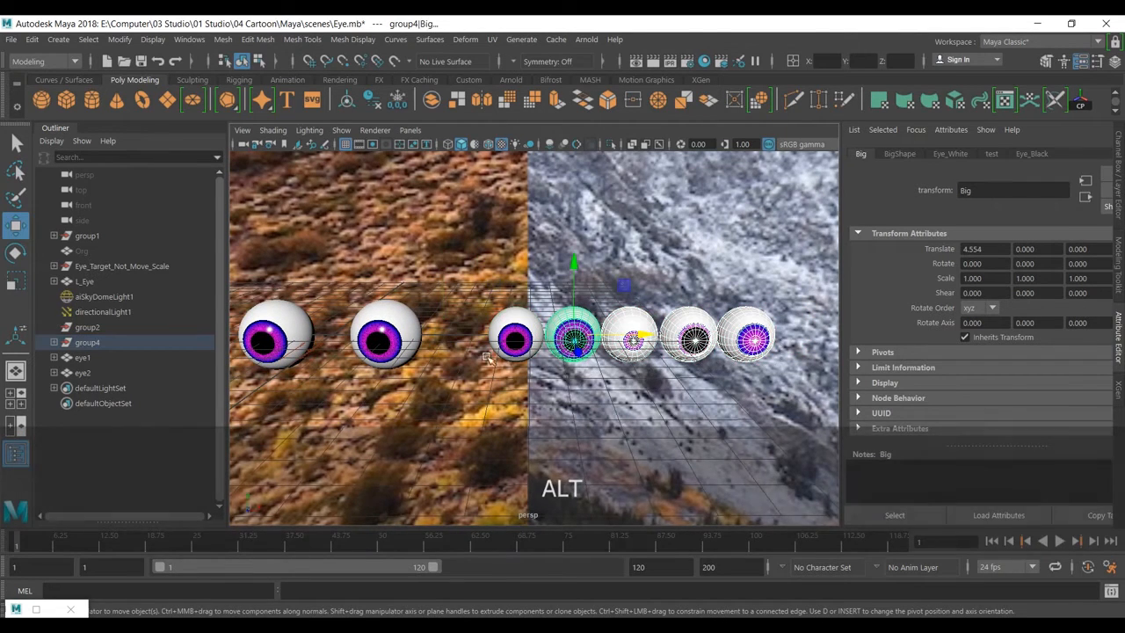
ctrl+click(83, 357)
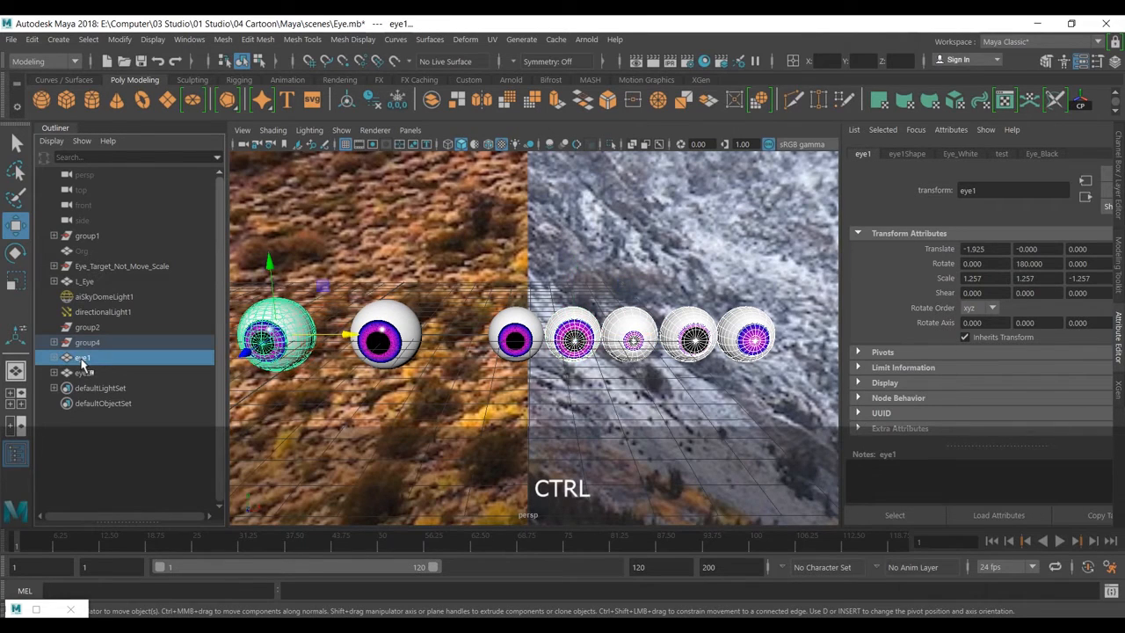
click(463, 39)
click(611, 49)
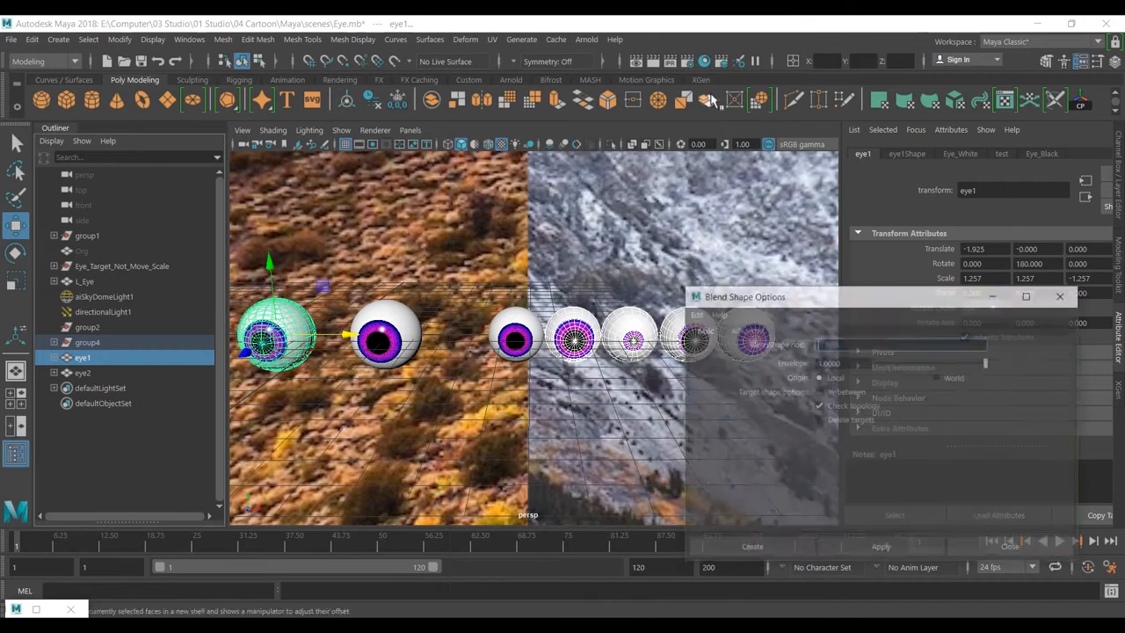
click(694, 313)
click(717, 344)
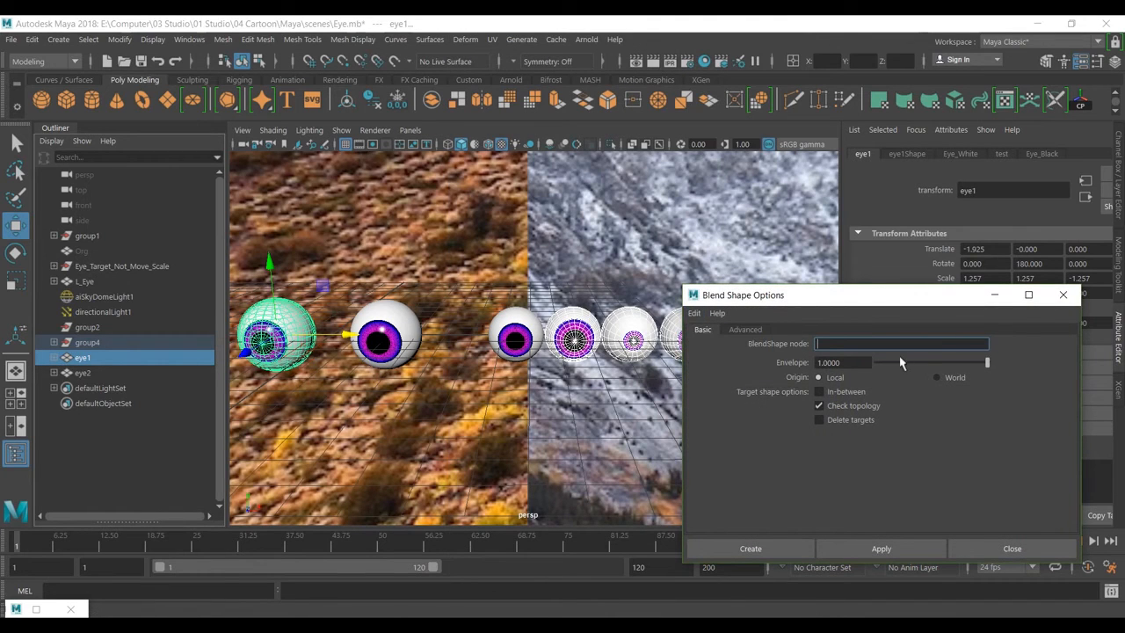
click(775, 544)
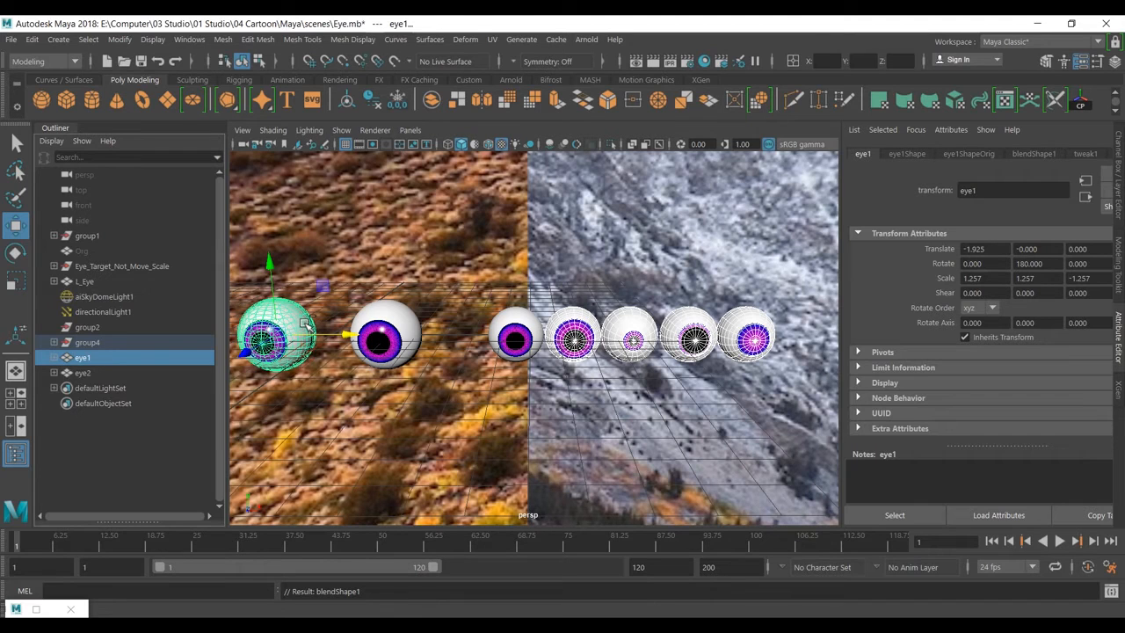
- Test the Lens_Small weight of eye1's blend shape in the Shape Editor and close the editor
click(192, 79)
click(565, 99)
drag(699, 424, 763, 227)
mouse_move(703, 323)
mouse_down()
mouse_move(781, 325)
mouse_move(681, 325)
mouse_move(741, 345)
mouse_move(702, 344)
mouse_up()
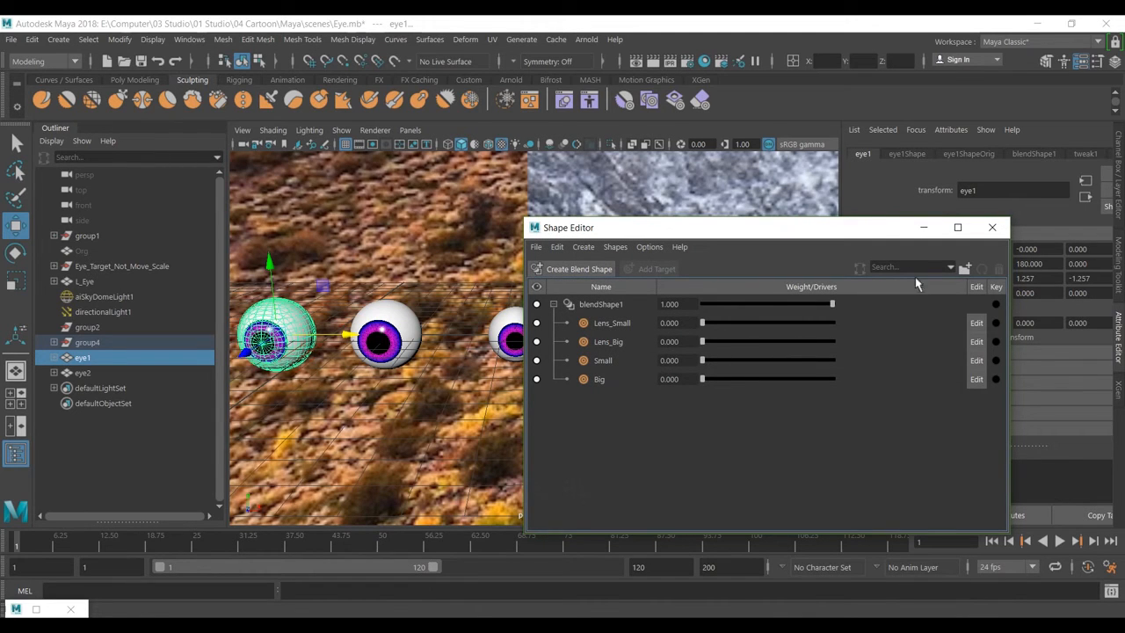
click(993, 227)
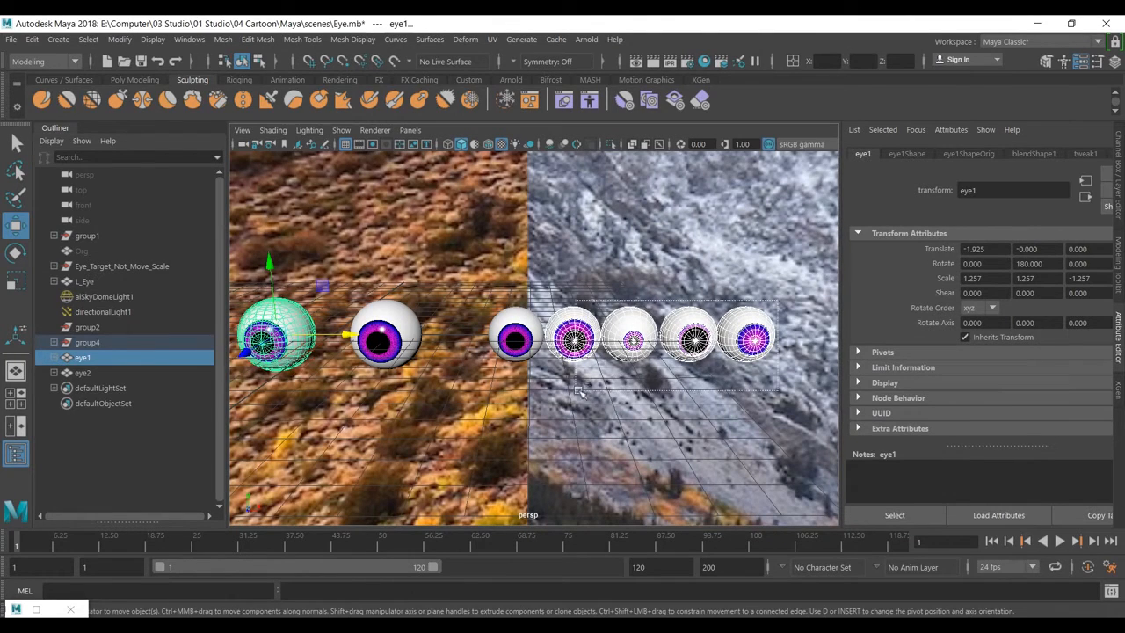
- Create a blend shape on eye2 from the Big, Small, Lens_Big and Lens_Small targets
click(576, 356)
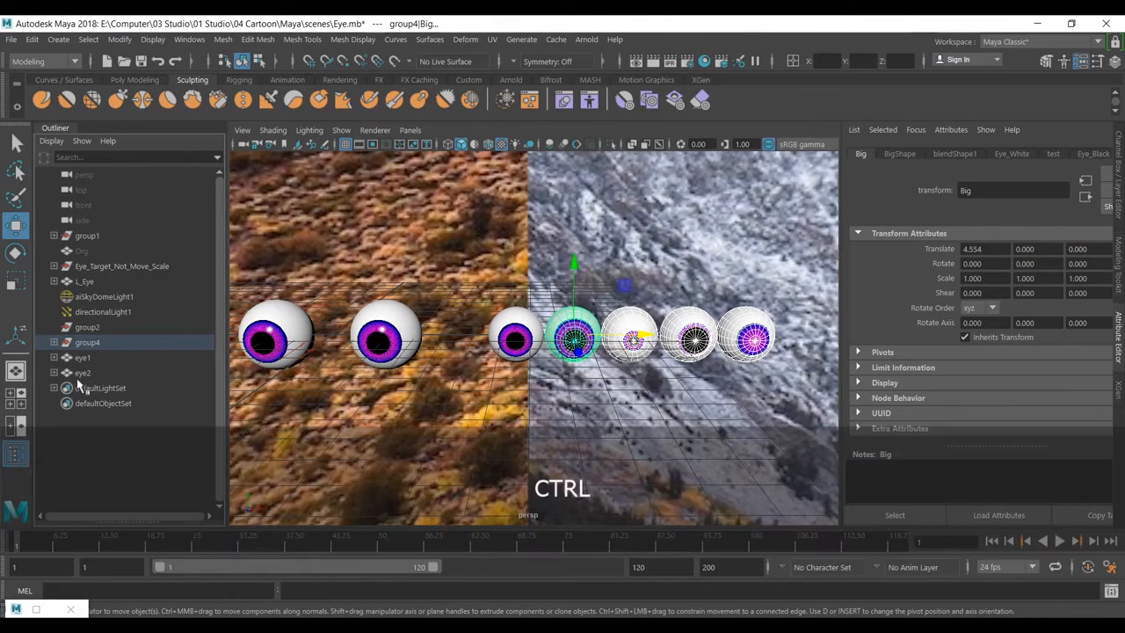
click(82, 373)
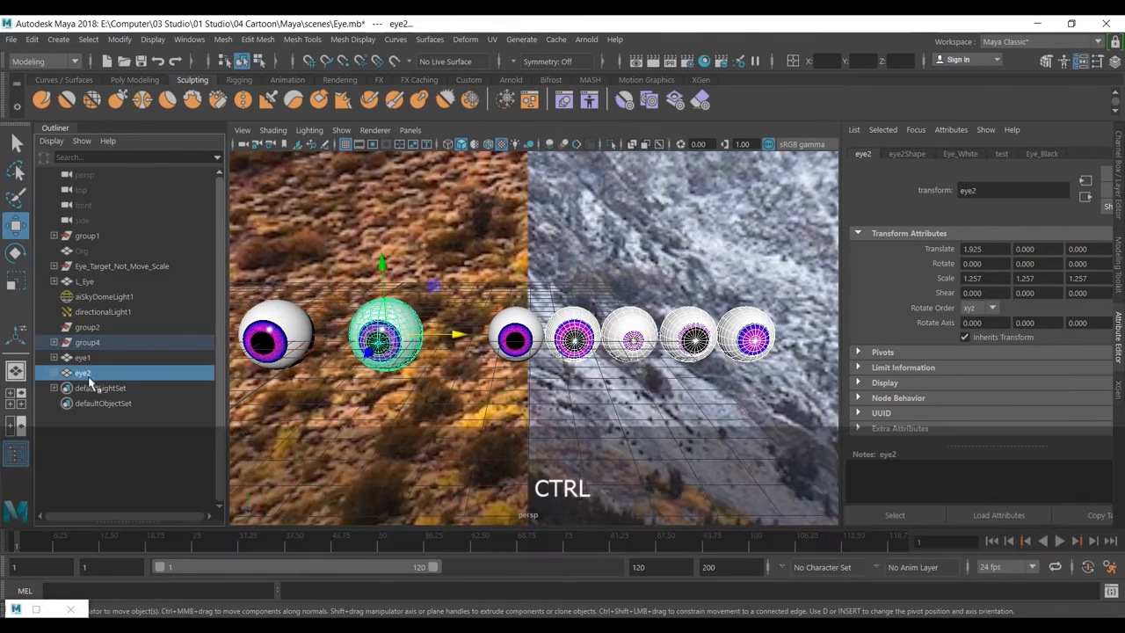
click(465, 38)
click(521, 53)
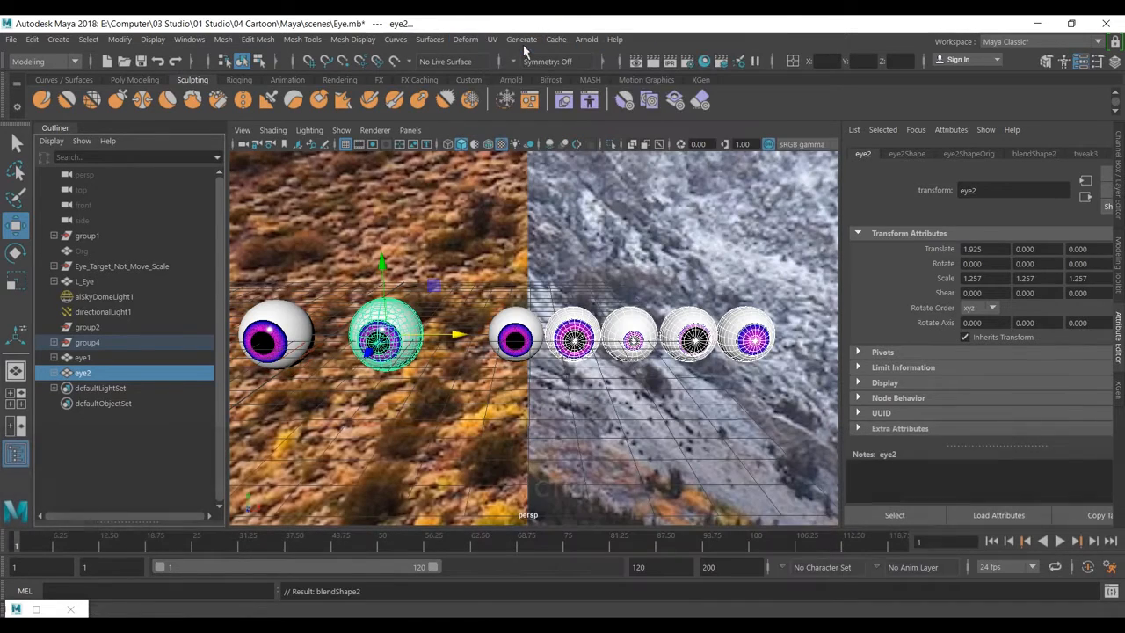
- Open the Shape Editor and place it beside the framed pair of eyes
click(513, 245)
scroll(512, 244, up, 3)
alt+middle_drag(515, 255, 669, 254)
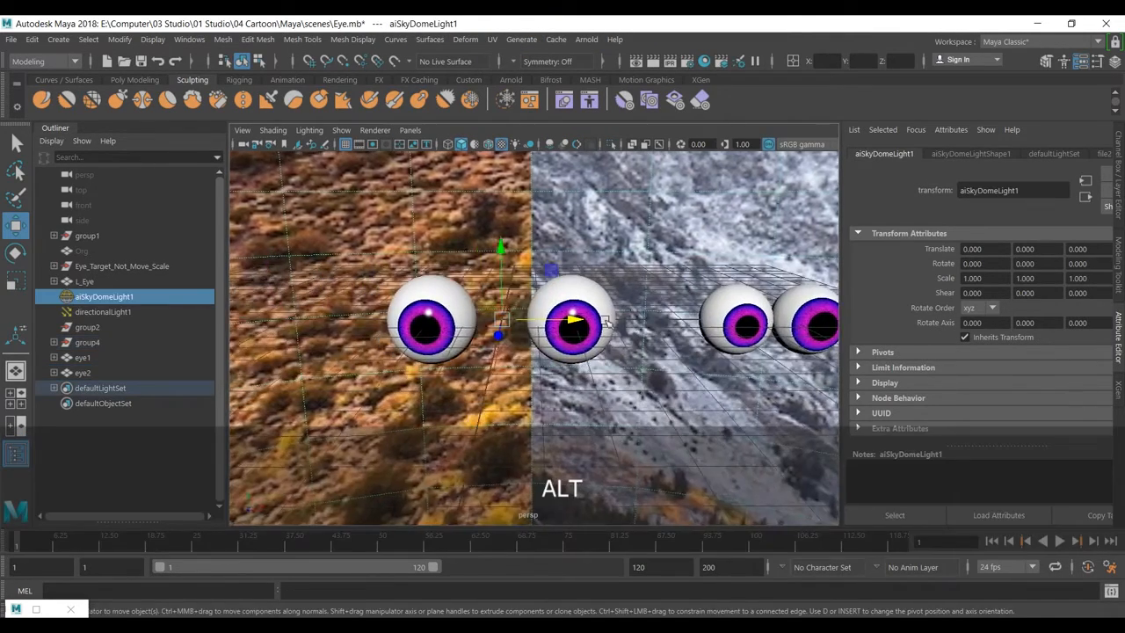
alt+drag(669, 254, 657, 237)
scroll(655, 236, up, 2)
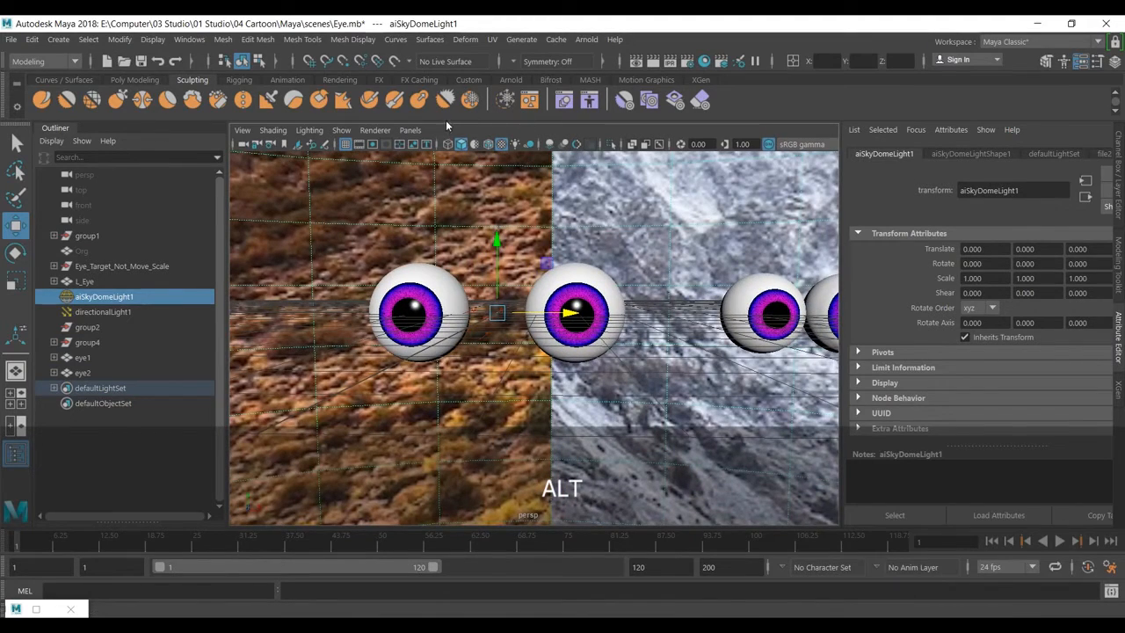
scroll(479, 220, up, 3)
scroll(479, 219, down, 2)
click(565, 99)
drag(703, 226, 885, 141)
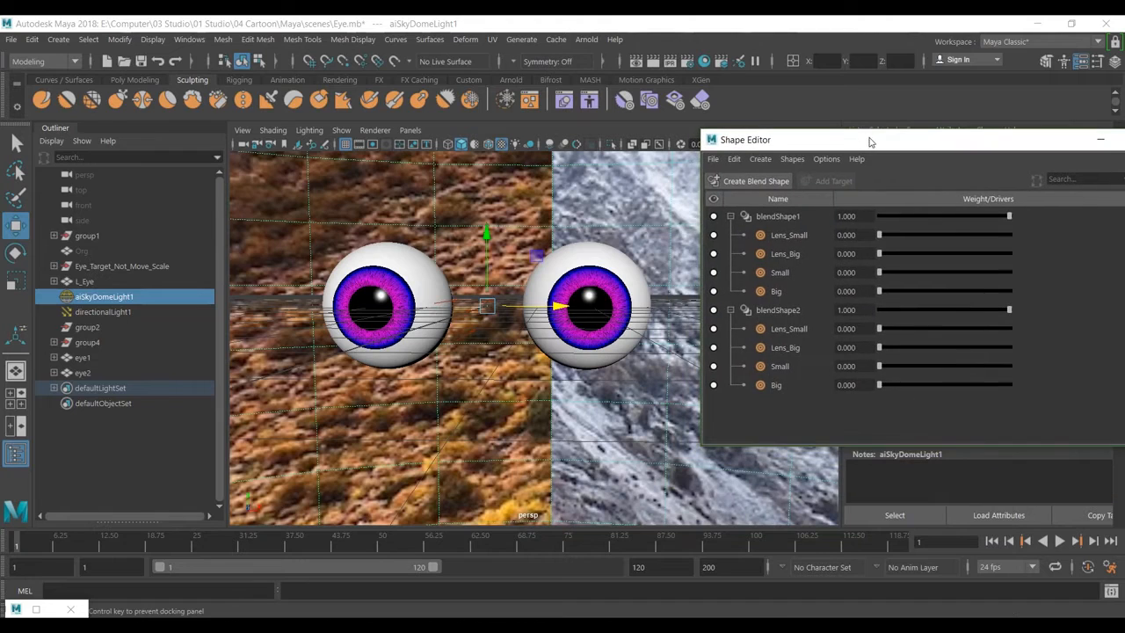
- Test the Lens_Small and Lens_Big weights of blendShape1 and blendShape2, return them to 0 and close the Shape Editor
mouse_move(880, 235)
mouse_down()
mouse_move(998, 246)
mouse_move(894, 247)
mouse_up()
drag(882, 328, 839, 345)
drag(884, 256, 881, 280)
mouse_move(886, 354)
mouse_down()
mouse_move(870, 351)
mouse_move(927, 349)
mouse_move(884, 347)
mouse_up()
click(934, 308)
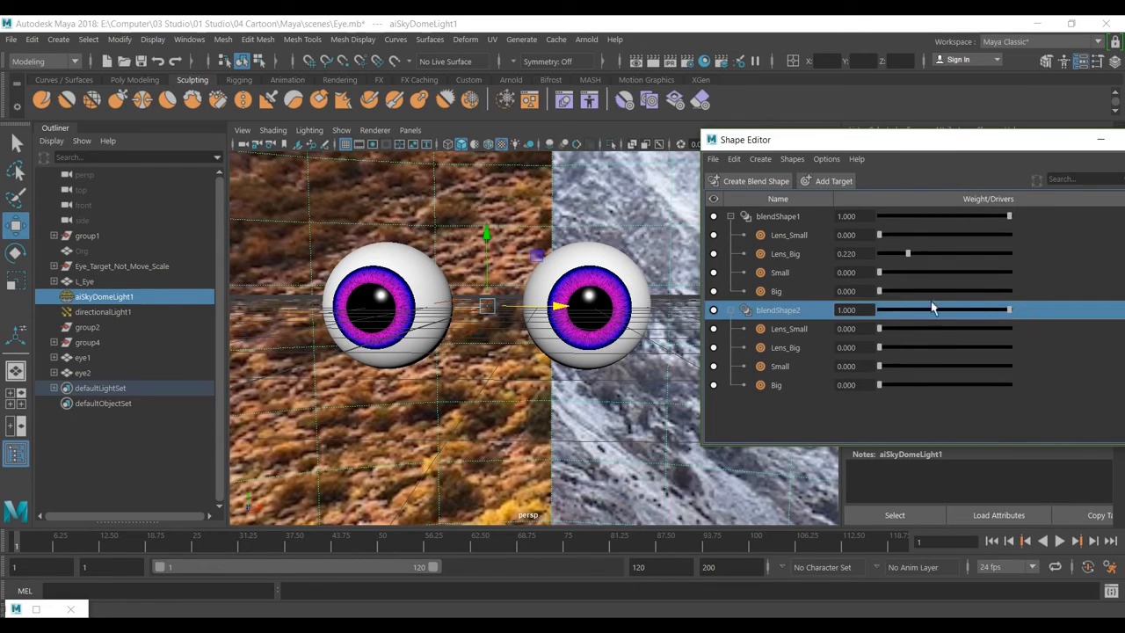
drag(908, 254, 882, 254)
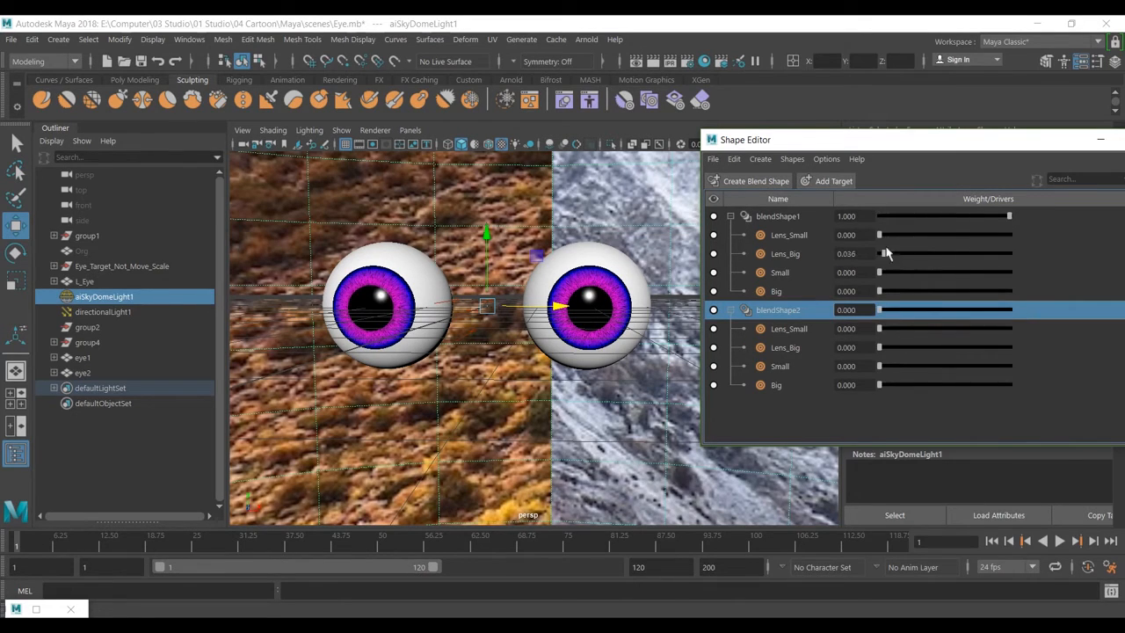
drag(1034, 149, 959, 220)
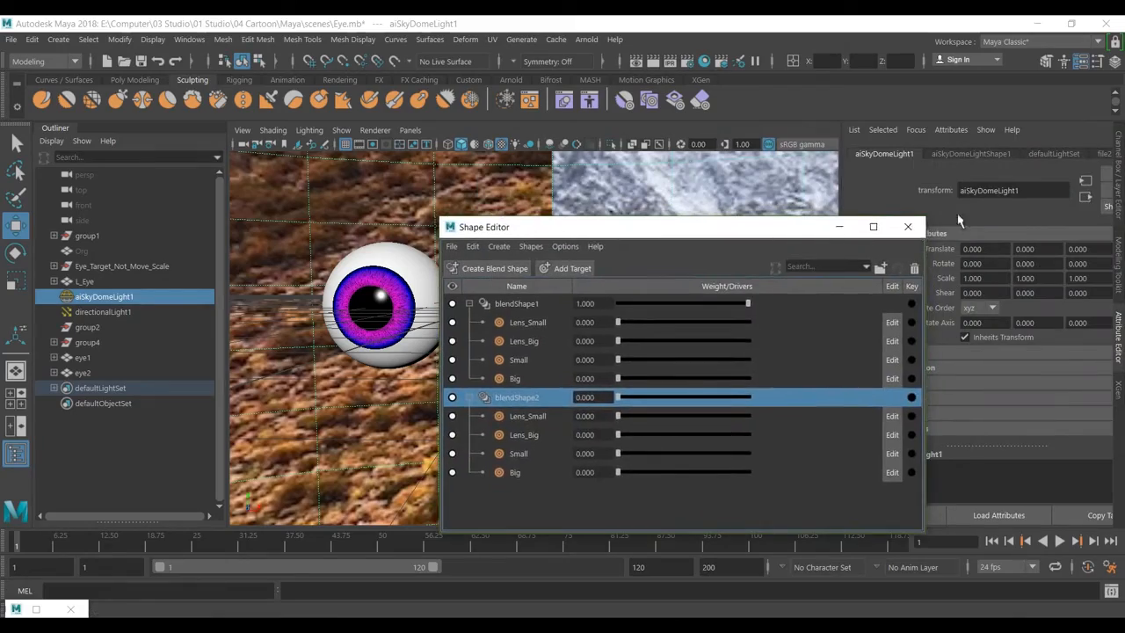
click(908, 227)
alt+drag(642, 383, 586, 418)
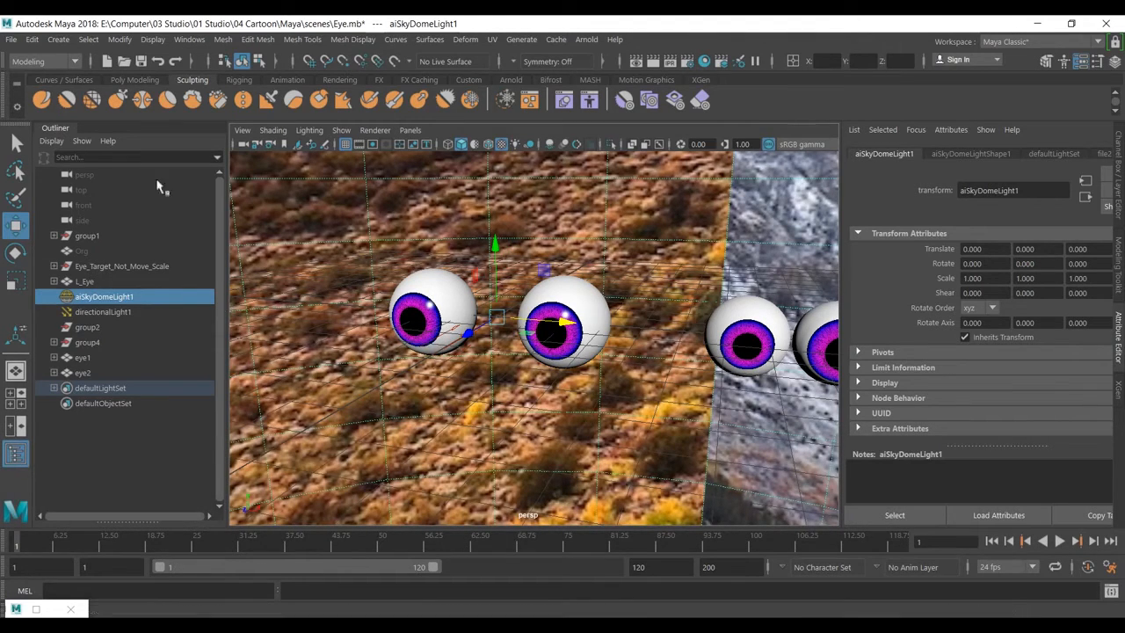
- Hide aiSkyDomeLight1 in the perspective view so that the eyes and control curves stand on a plain background
click(135, 80)
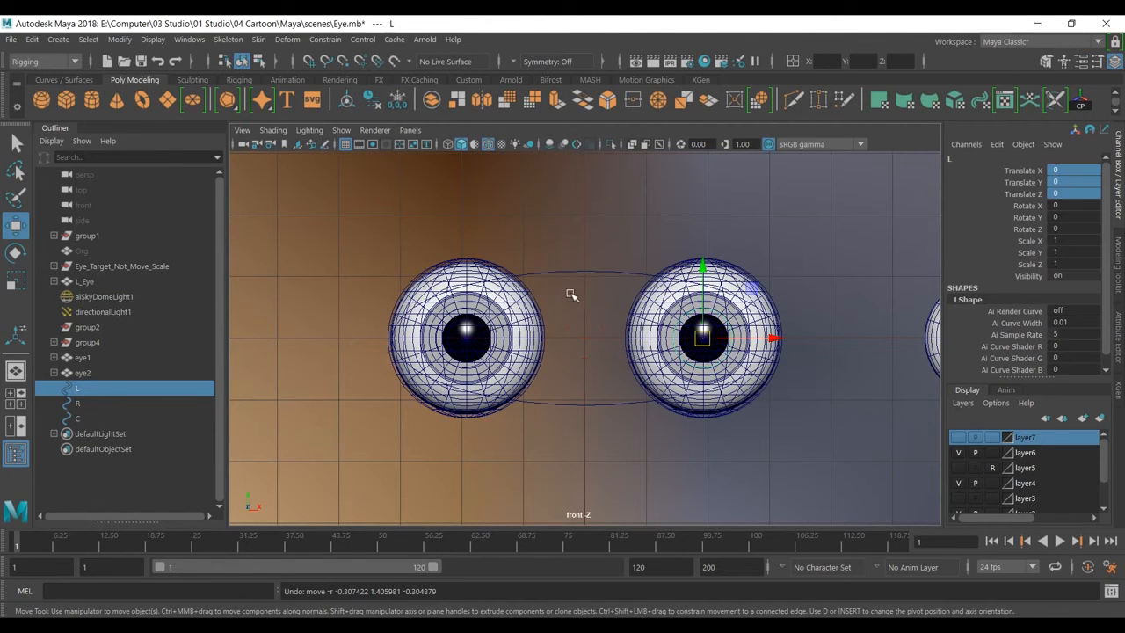
click(63, 81)
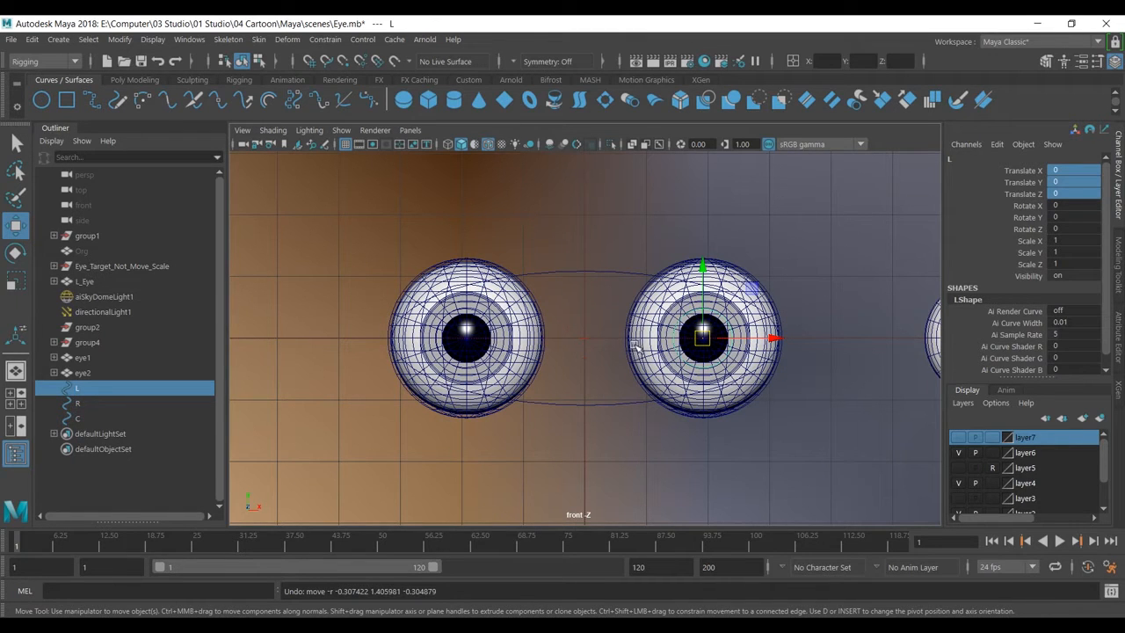
key(space)
key(space)
alt+drag(714, 313, 564, 327)
click(101, 297)
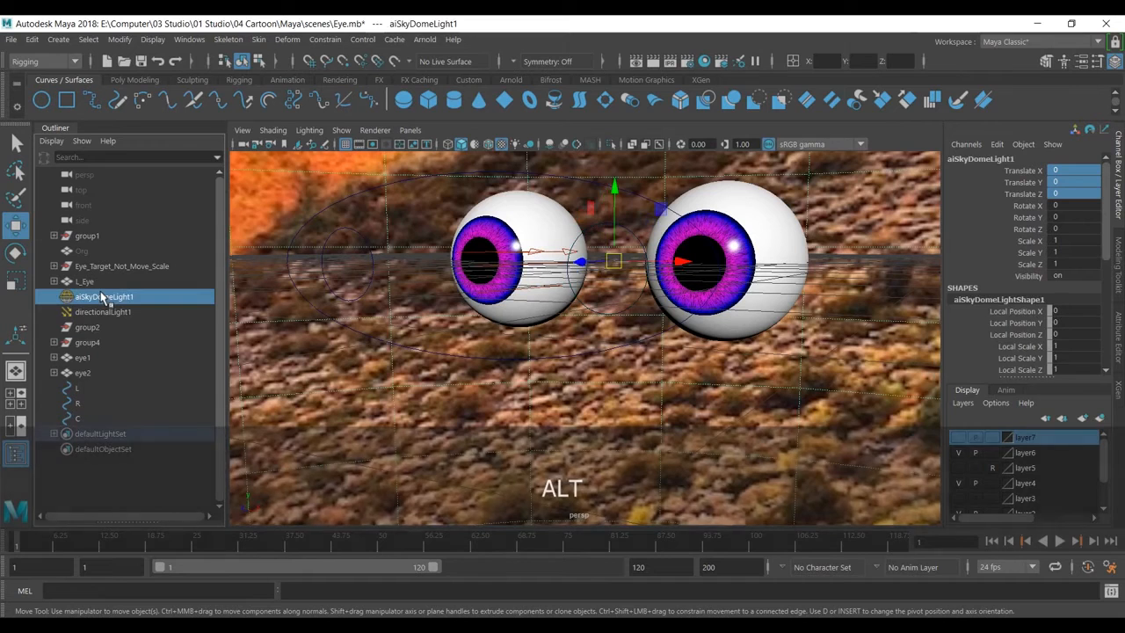
key(ctrl+h)
alt+drag(465, 322, 560, 380)
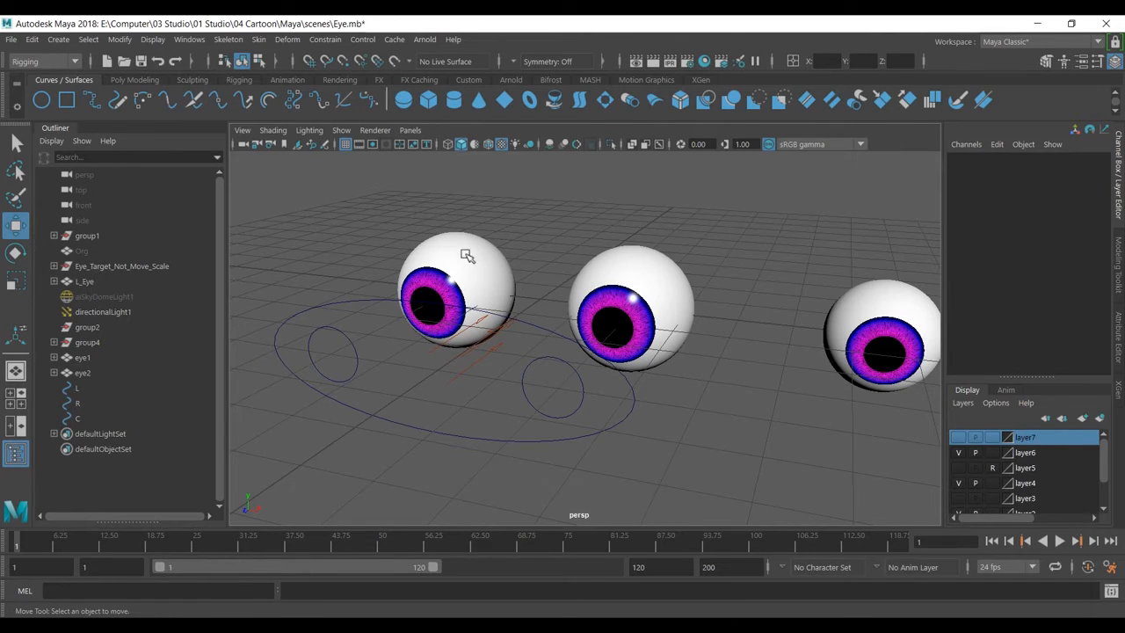
- Examine the L and C control curves in front of the eyes by selecting each one
click(529, 359)
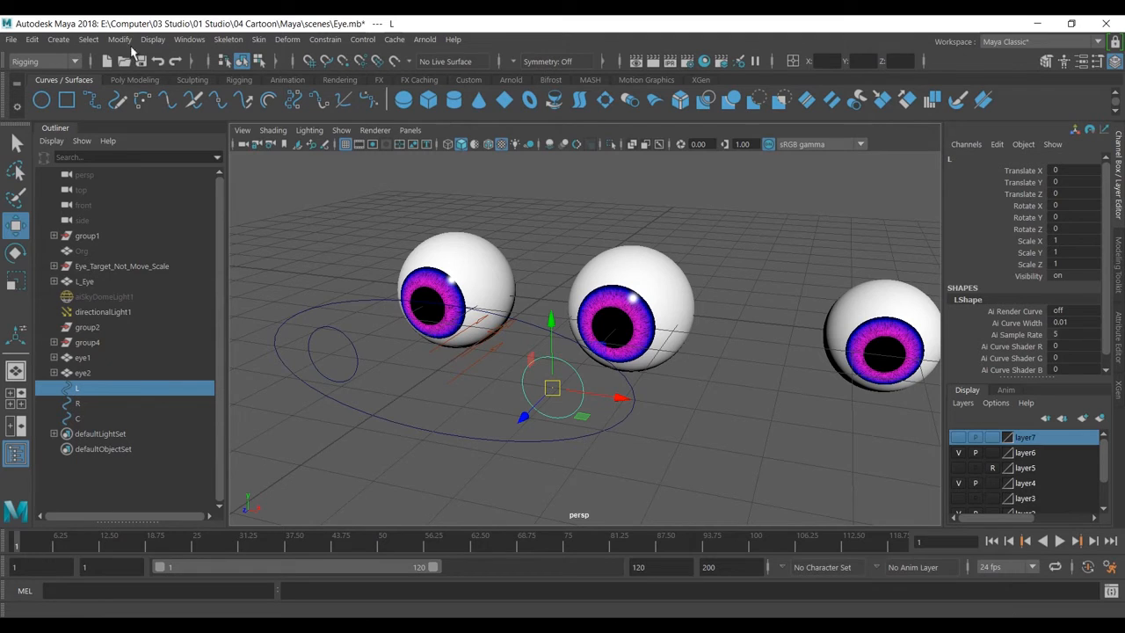
drag(512, 310, 677, 350)
click(557, 339)
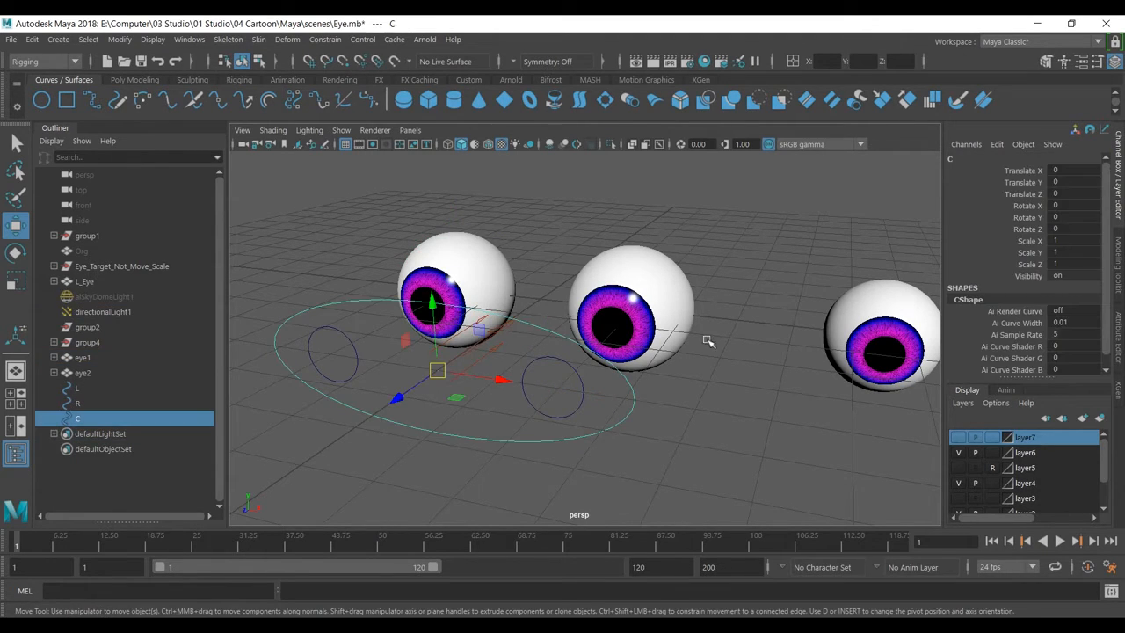
click(606, 421)
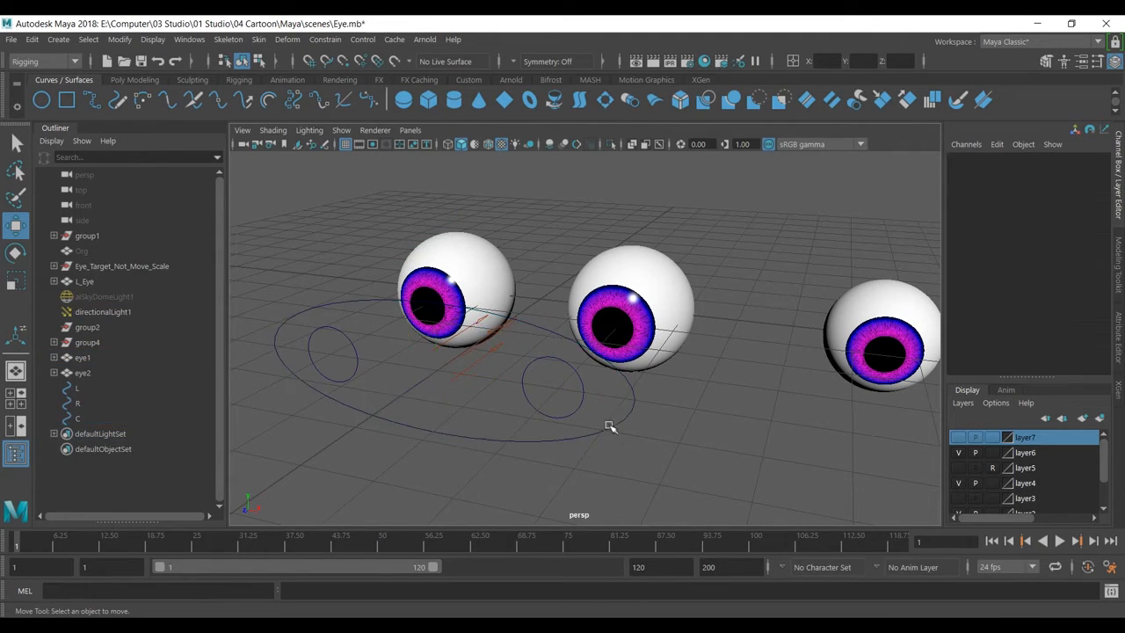
- Aim-constrain eye2 to the L control curve, using reset Aim Constraint options with Maintain offset turned on
click(581, 387)
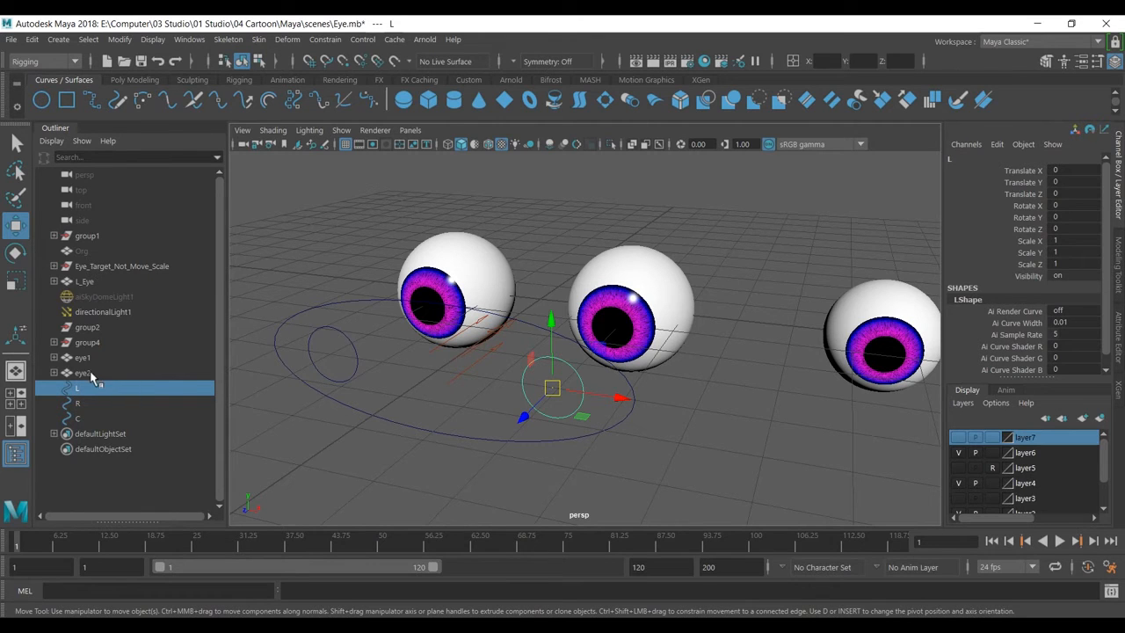
ctrl+click(83, 372)
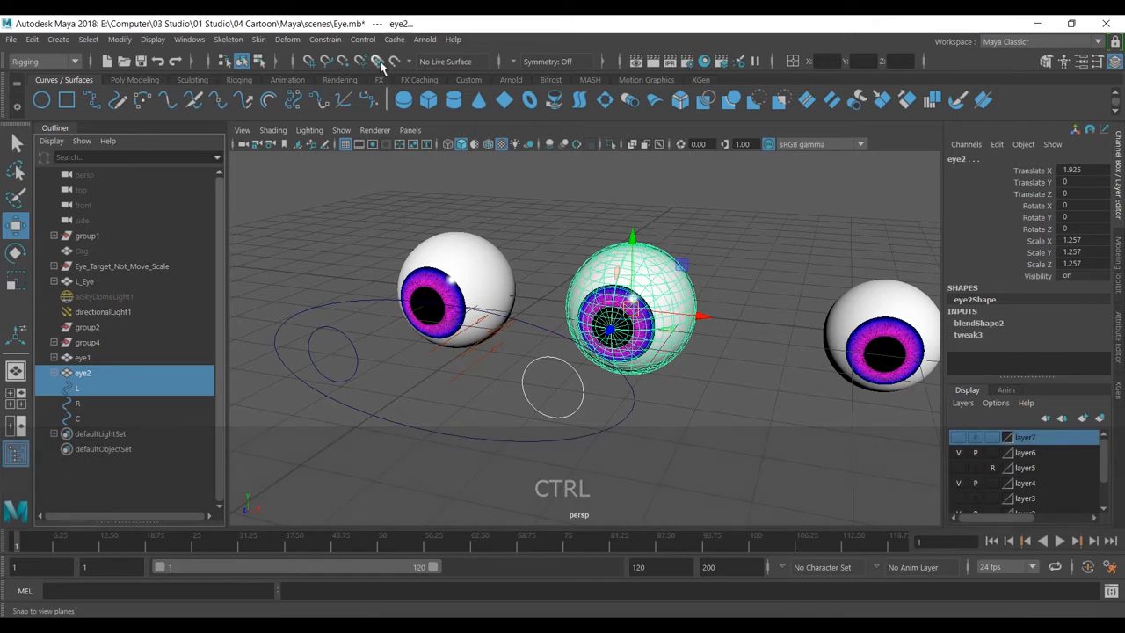
click(319, 41)
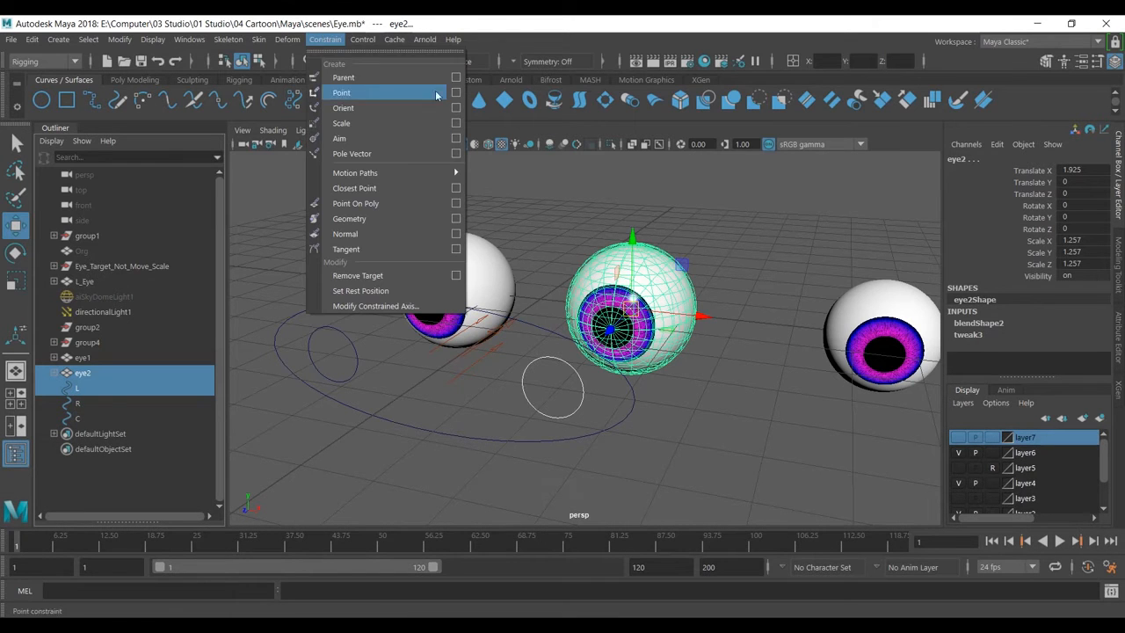
click(457, 139)
click(694, 313)
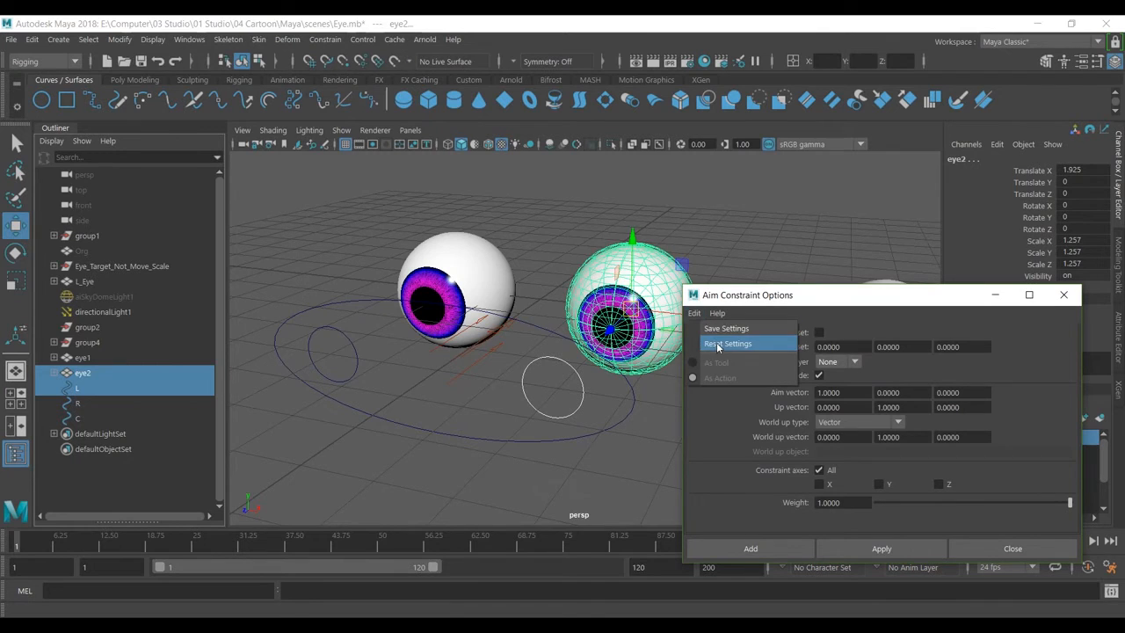
click(727, 344)
click(820, 334)
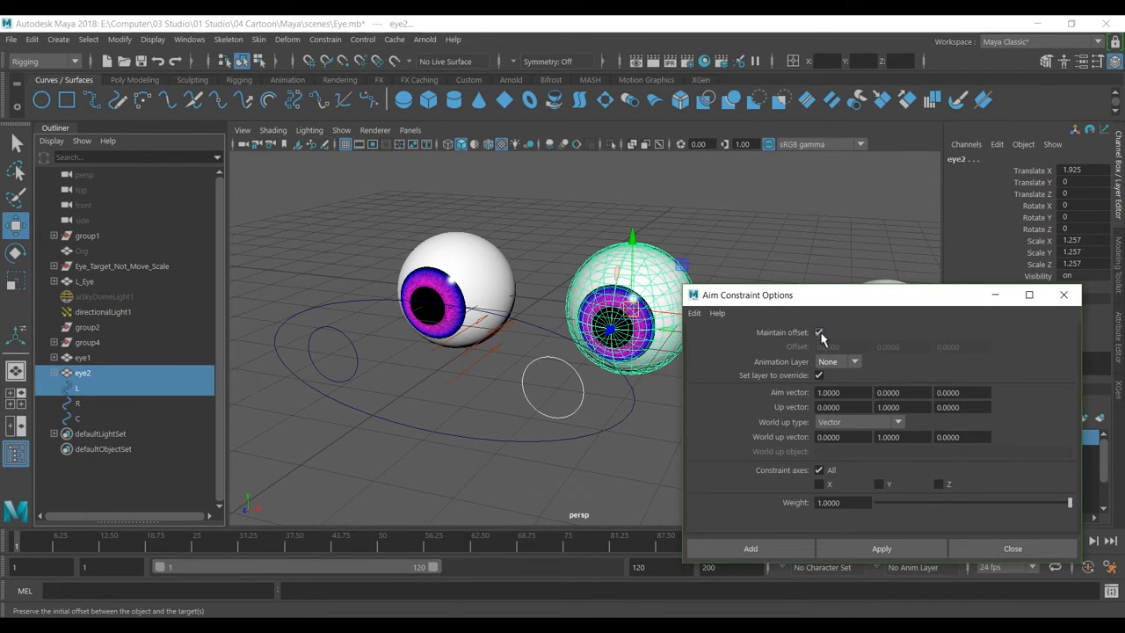
click(840, 548)
click(991, 548)
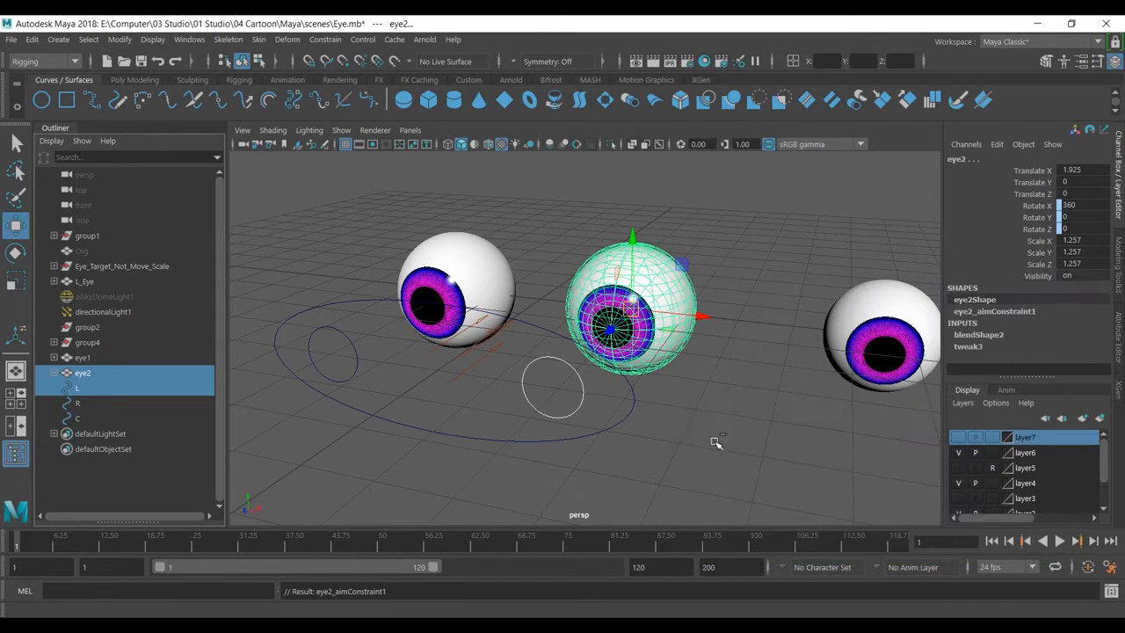
- Test eye2's aim by moving the L control up and outward past the eye, and undo the move
click(582, 383)
drag(553, 385, 724, 250)
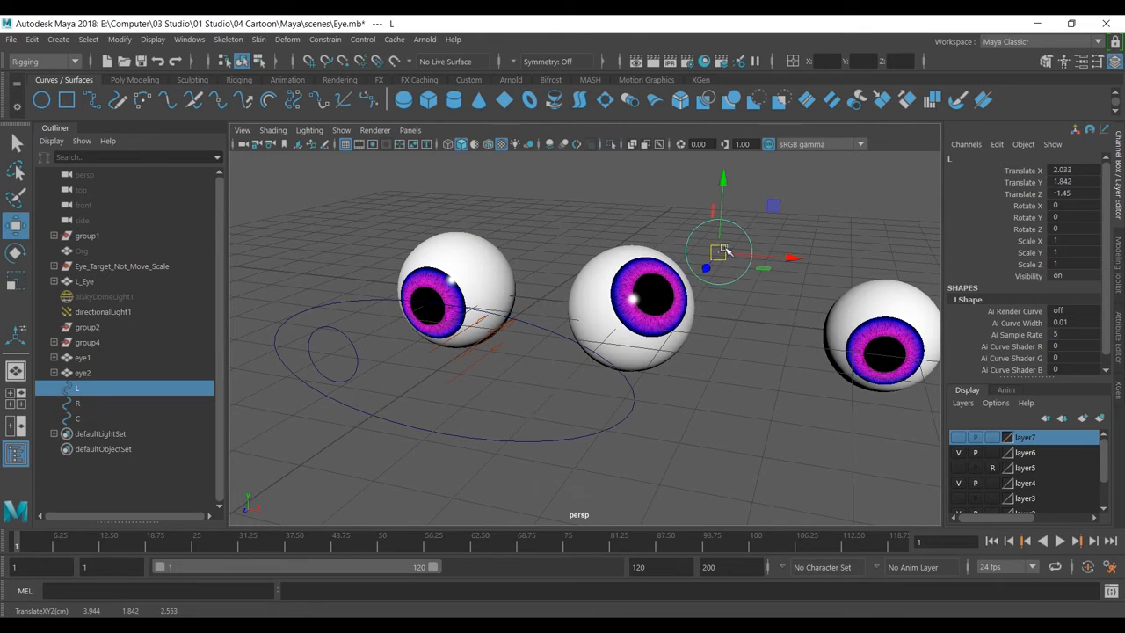
key(ctrl+z)
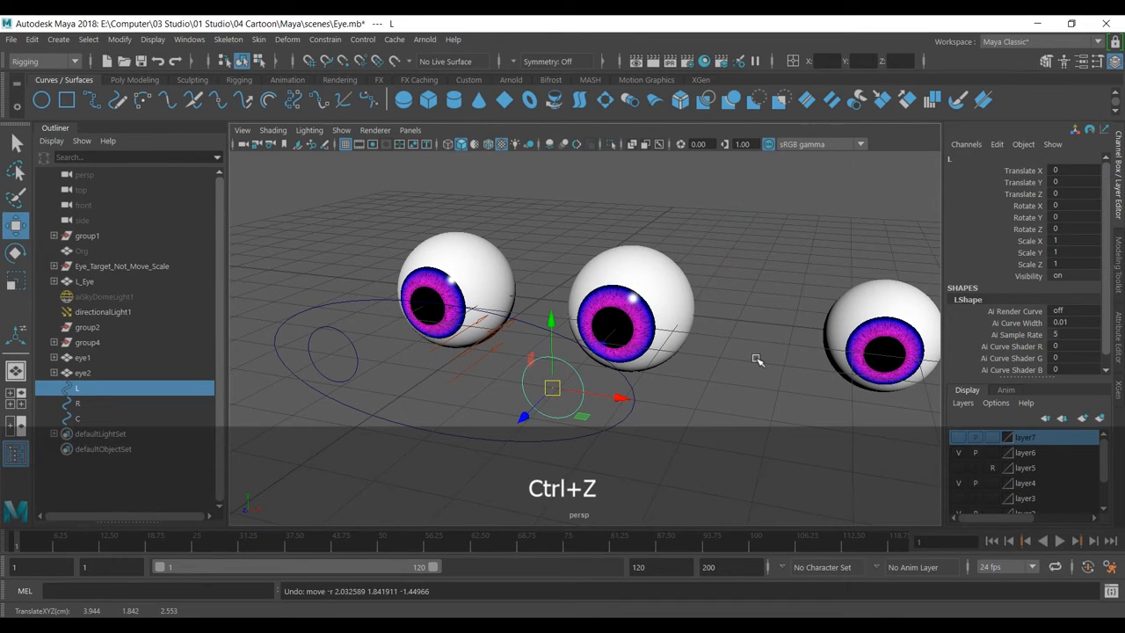
- Aim-constrain eye1 to the R control curve with the same Aim constraint settings
click(357, 348)
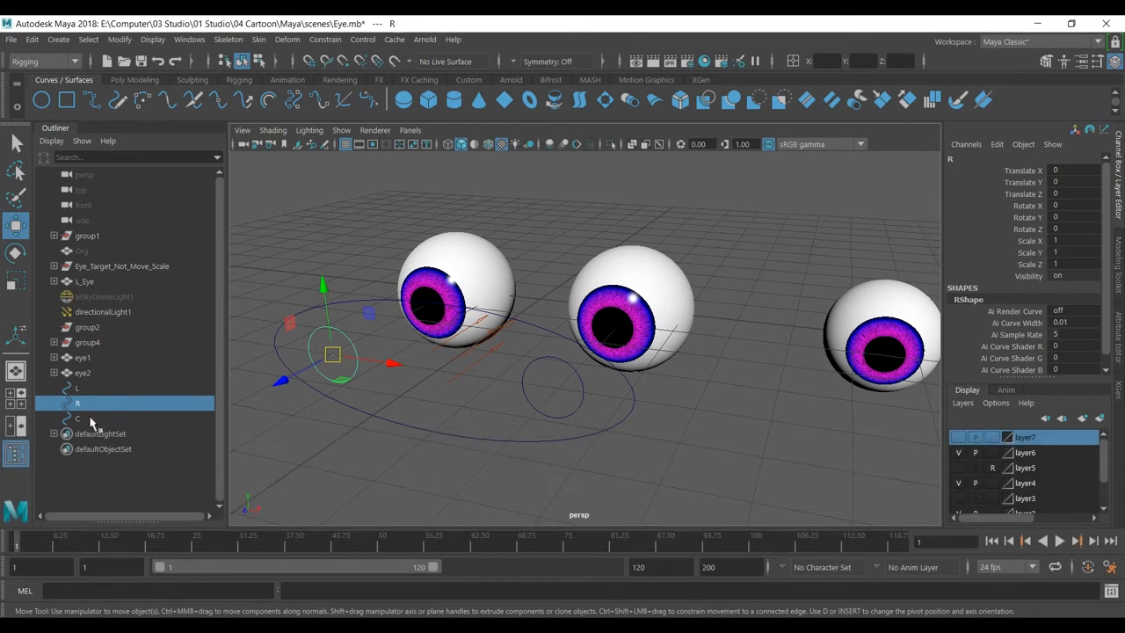
ctrl+click(80, 358)
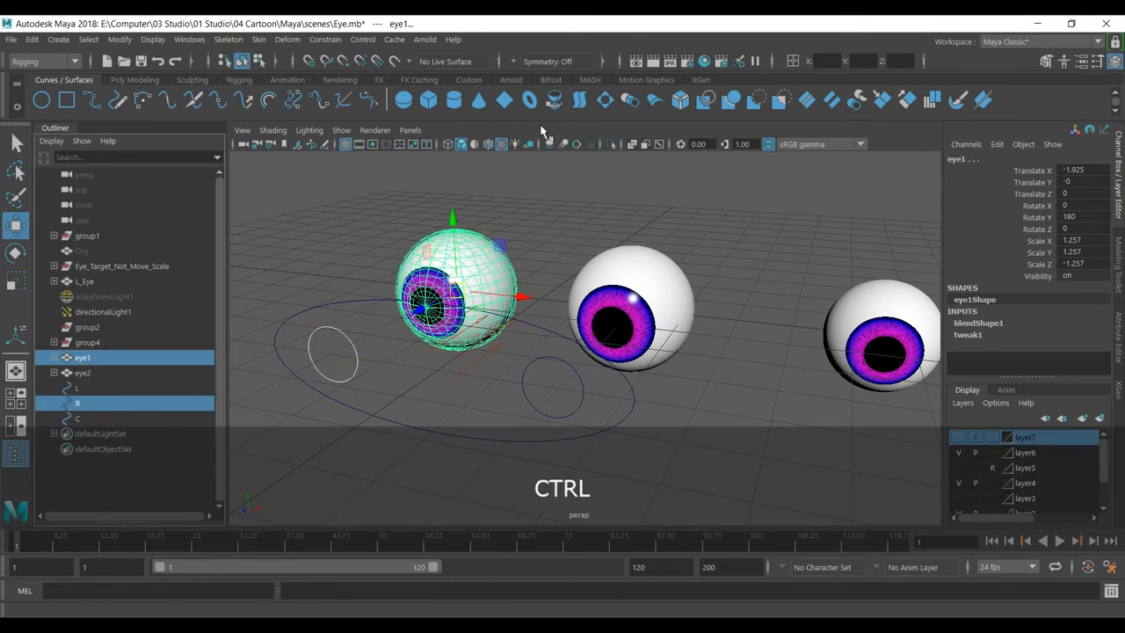
click(324, 39)
click(349, 138)
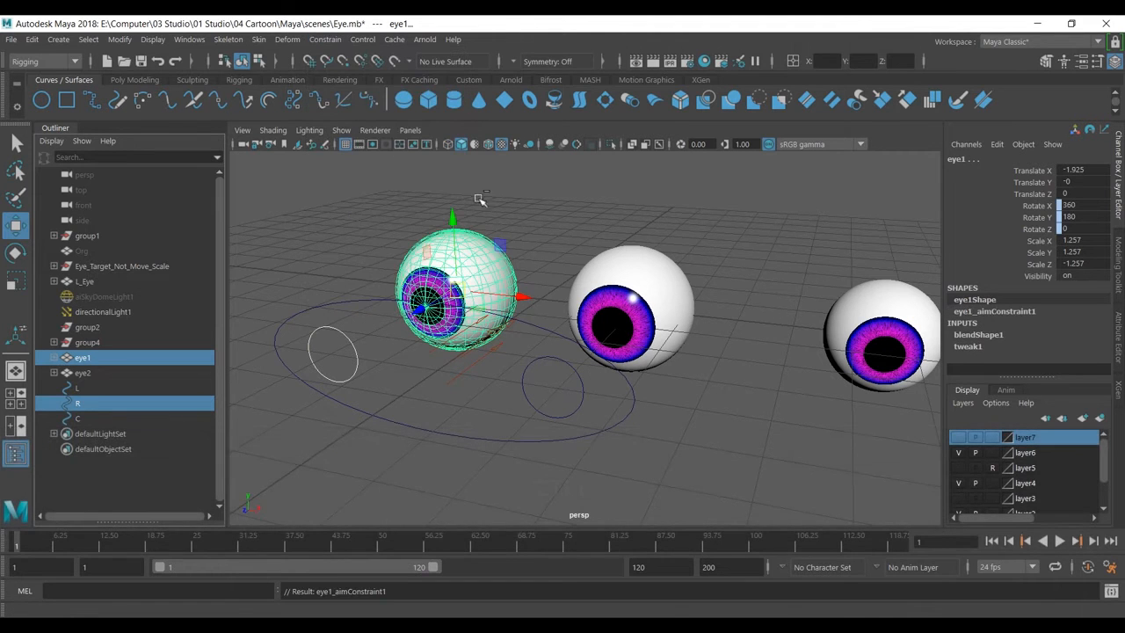
- Test both eyes' aim by moving the R and L controls, undoing R's move and resetting L's Translate X, Y and Z to 0
click(357, 355)
drag(334, 355, 506, 250)
key(ctrl+z)
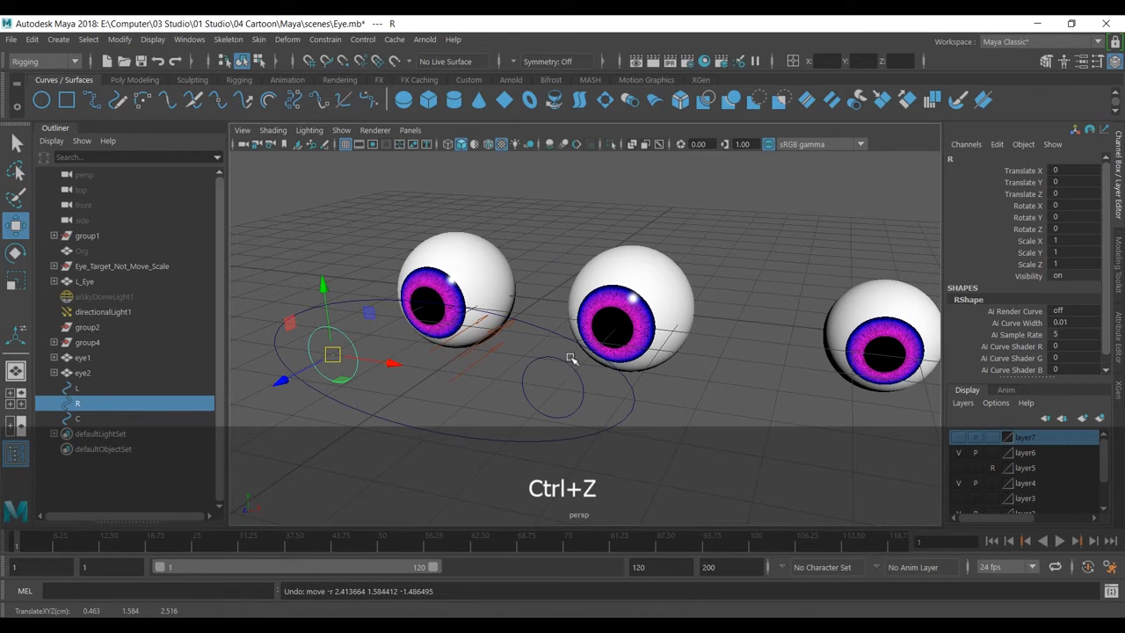
click(569, 363)
drag(552, 388, 575, 201)
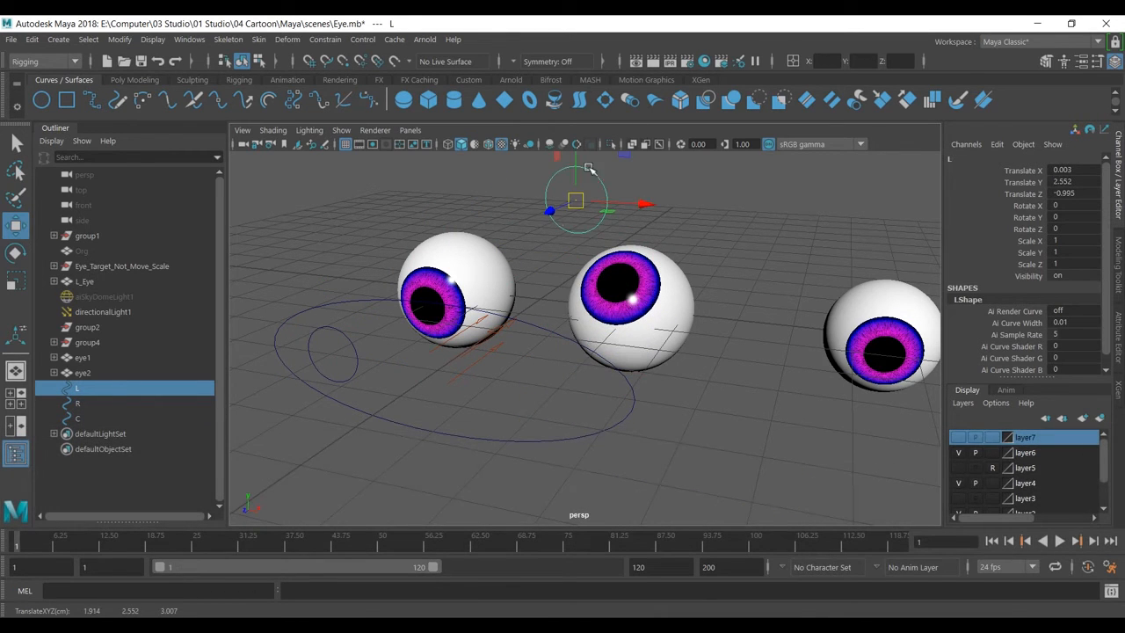
drag(1081, 167, 1080, 192)
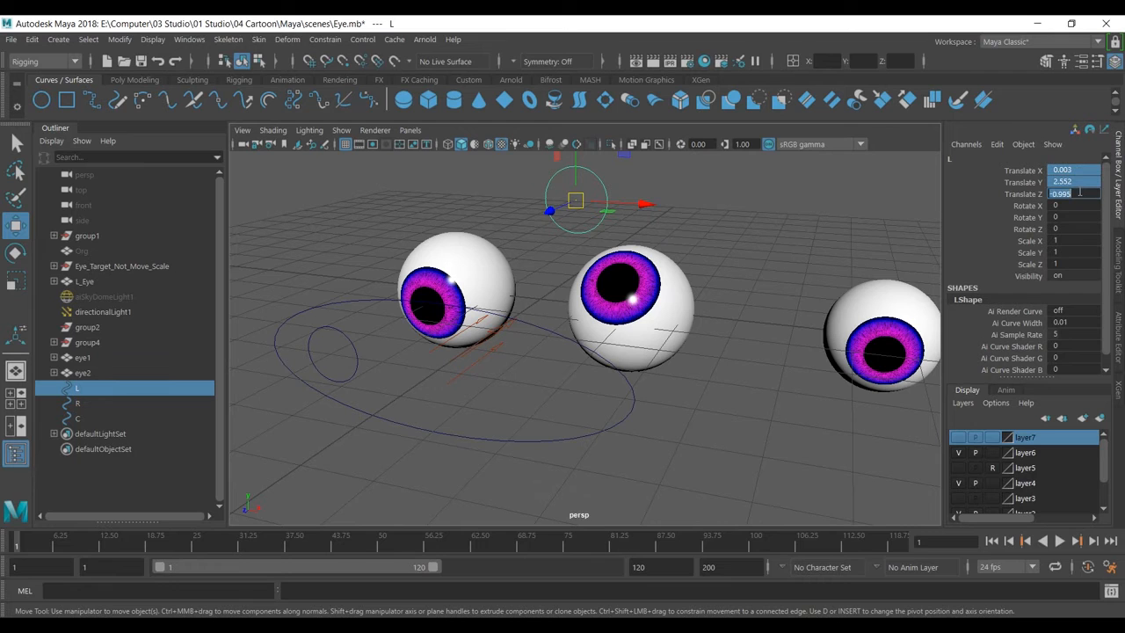
text(0)
key(Return)
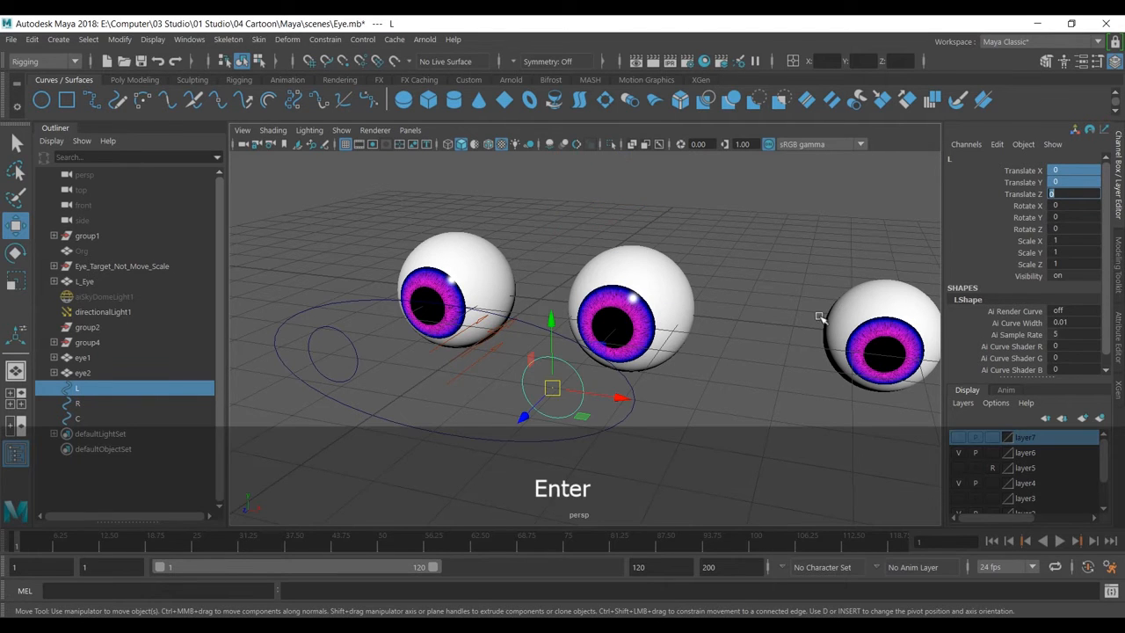
- Parent the L and R control curves under the C curve
click(728, 400)
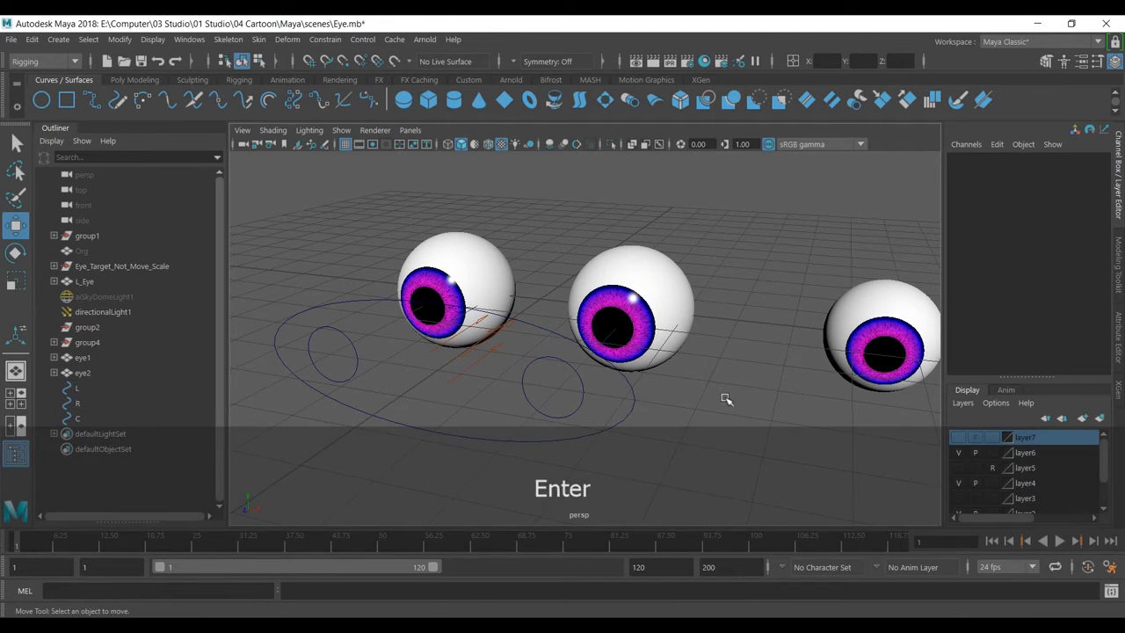
click(568, 368)
shift+click(360, 354)
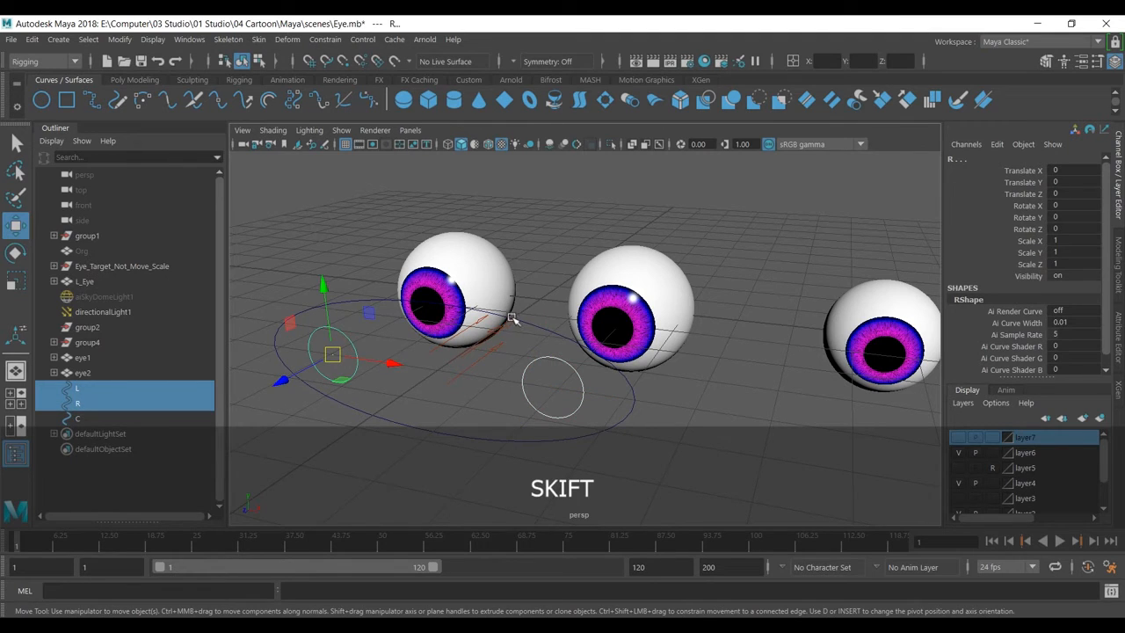
middle_drag(74, 398, 83, 419)
- Test the parent control by moving C sideways with both eyes following, and undo the move
click(86, 388)
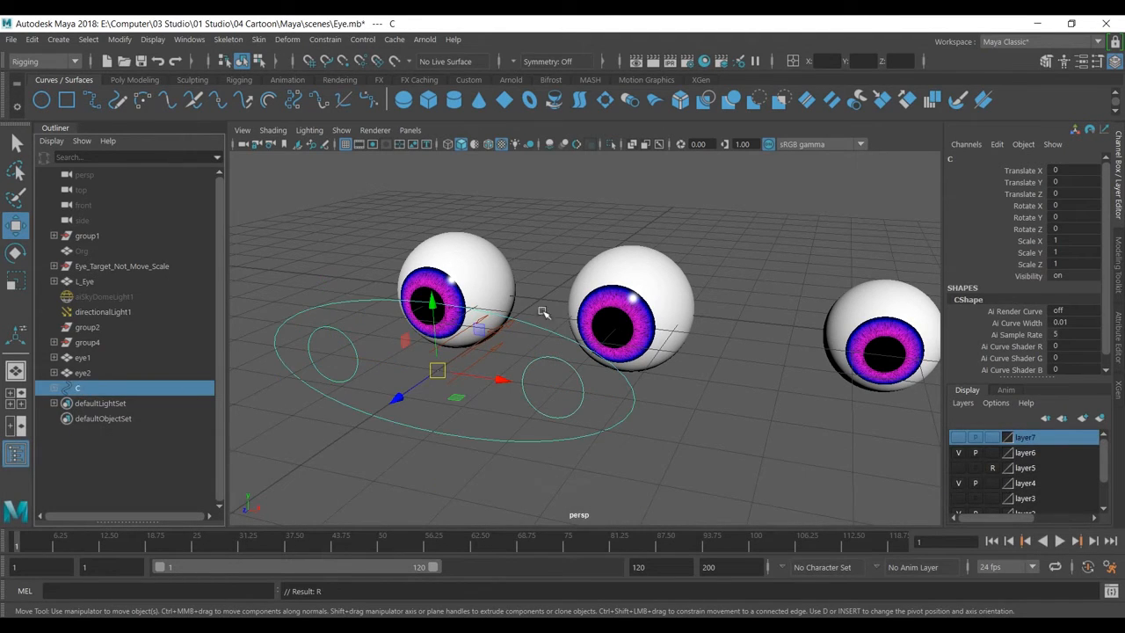
drag(433, 369, 572, 381)
key(ctrl+z)
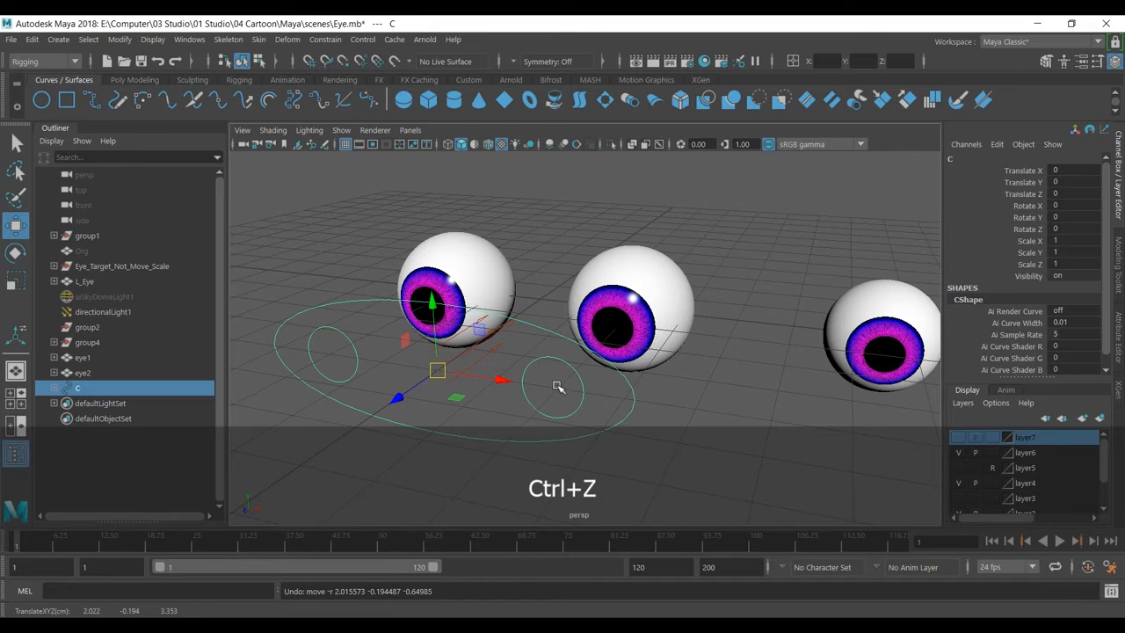
- Move the L and R controls apart along X, to Translate X about 0.77 for L and about -0.78 for R
click(551, 354)
click(549, 358)
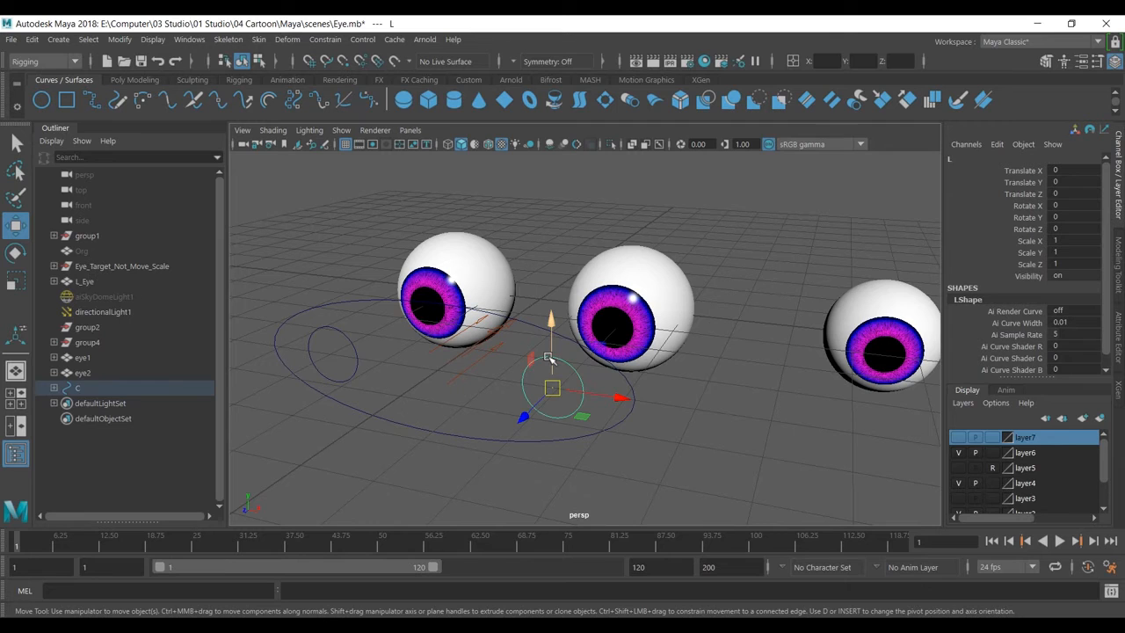
drag(626, 396, 675, 403)
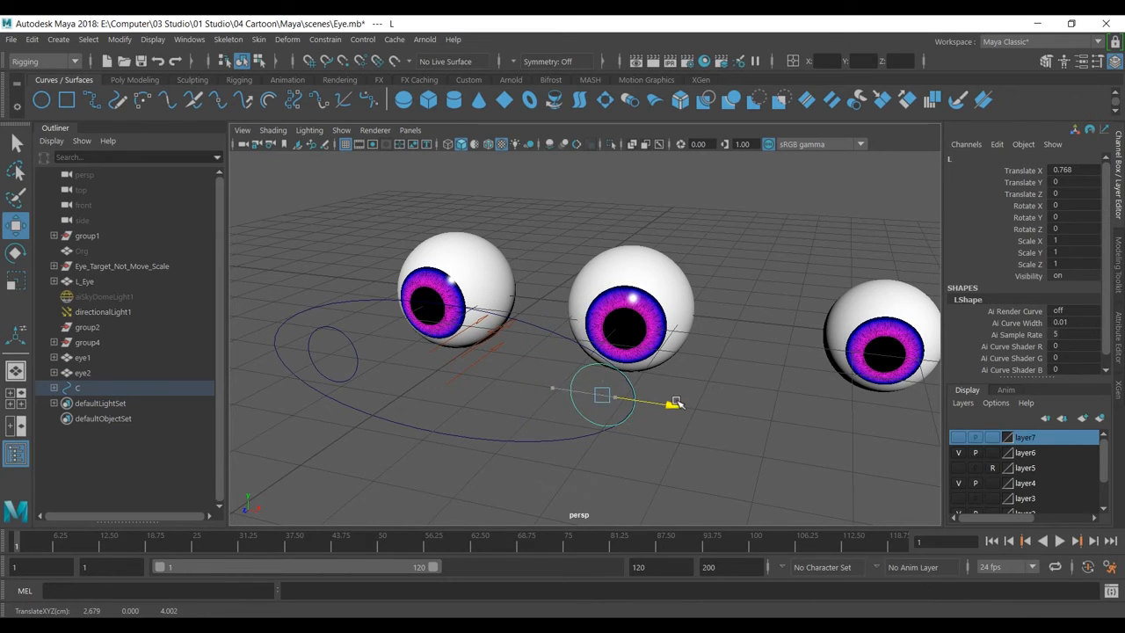
click(495, 378)
click(358, 353)
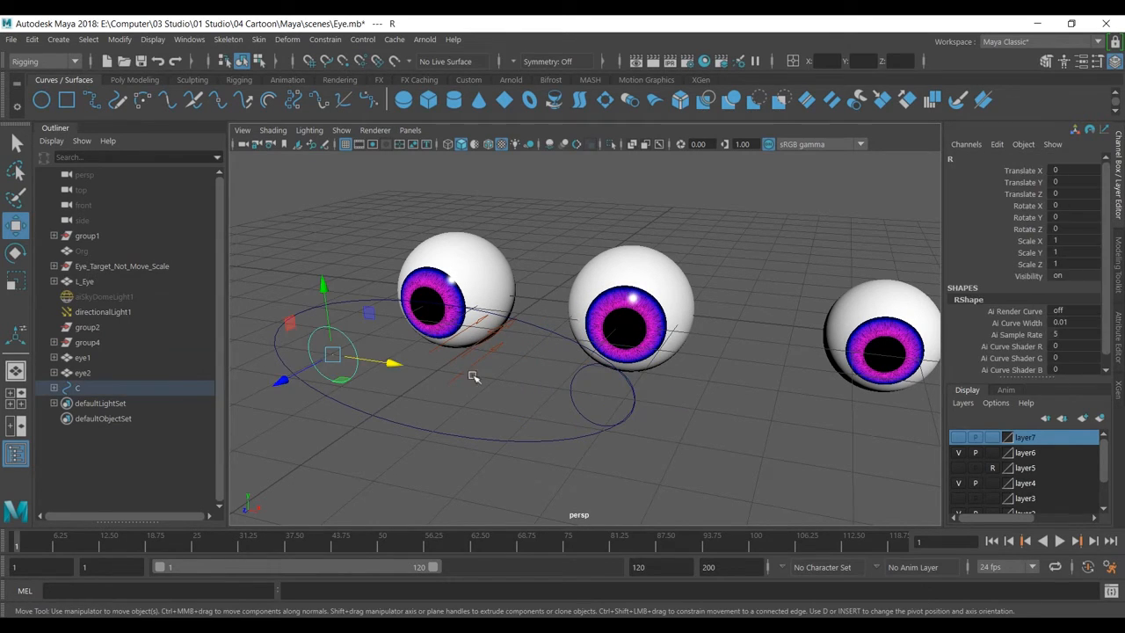
drag(390, 363, 353, 356)
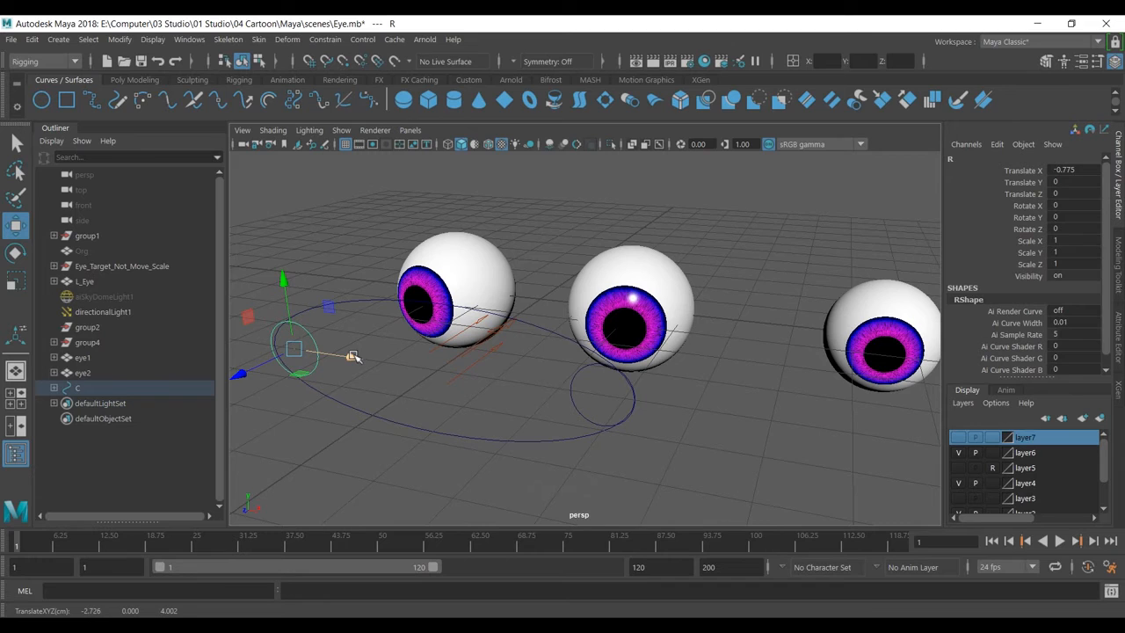
click(407, 313)
click(321, 345)
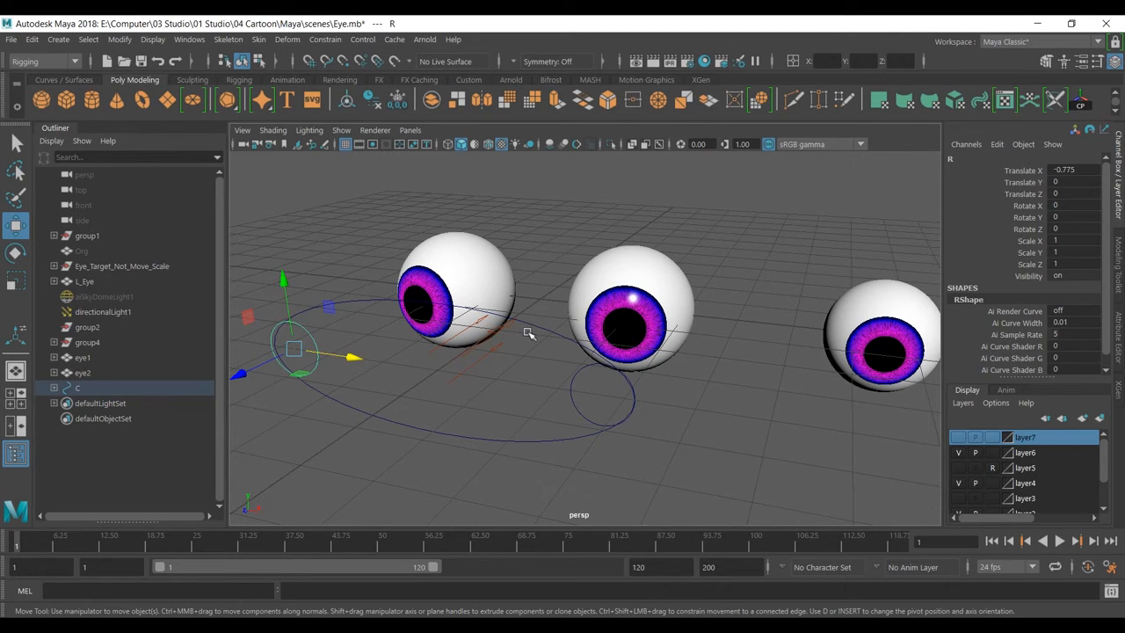
- Freeze the transformations of the L and R control curves so their channels read zero
shift+click(569, 387)
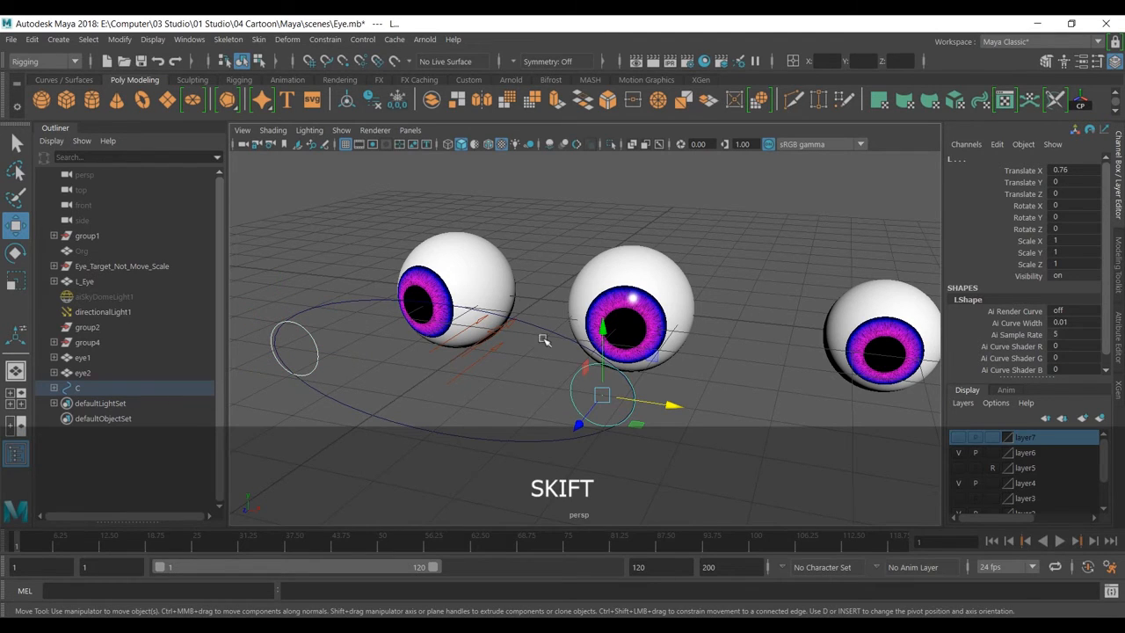
click(404, 103)
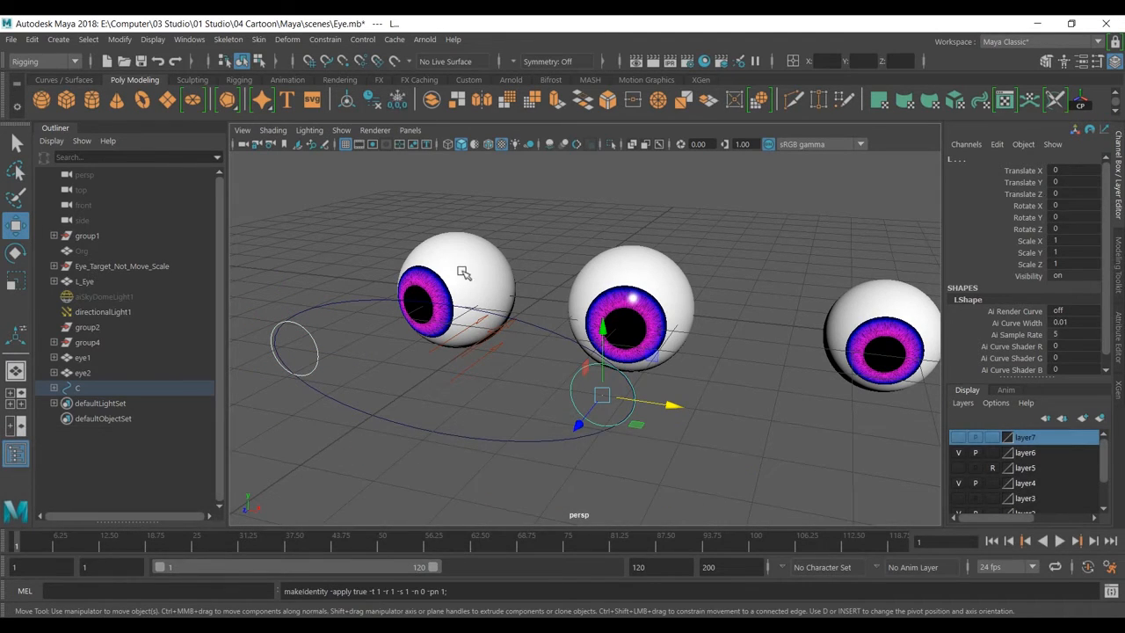
- Test both eyes' gaze by moving the C control up and across, and reset its Translate X, Y and Z to 0
click(532, 322)
drag(443, 369, 536, 233)
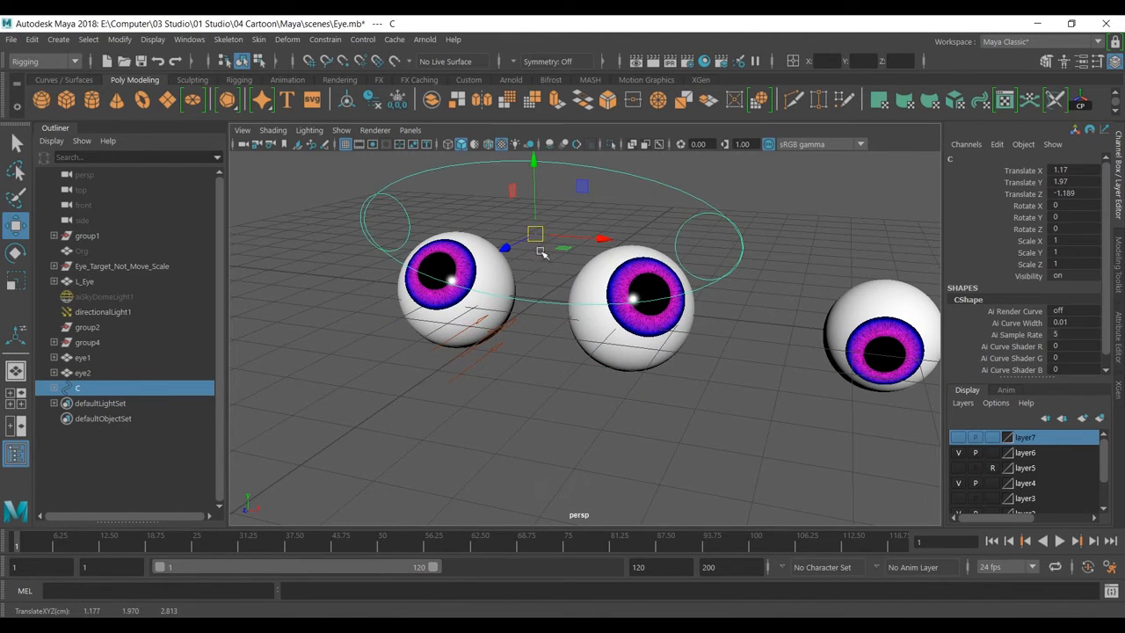
drag(1080, 172, 1088, 194)
text(0)
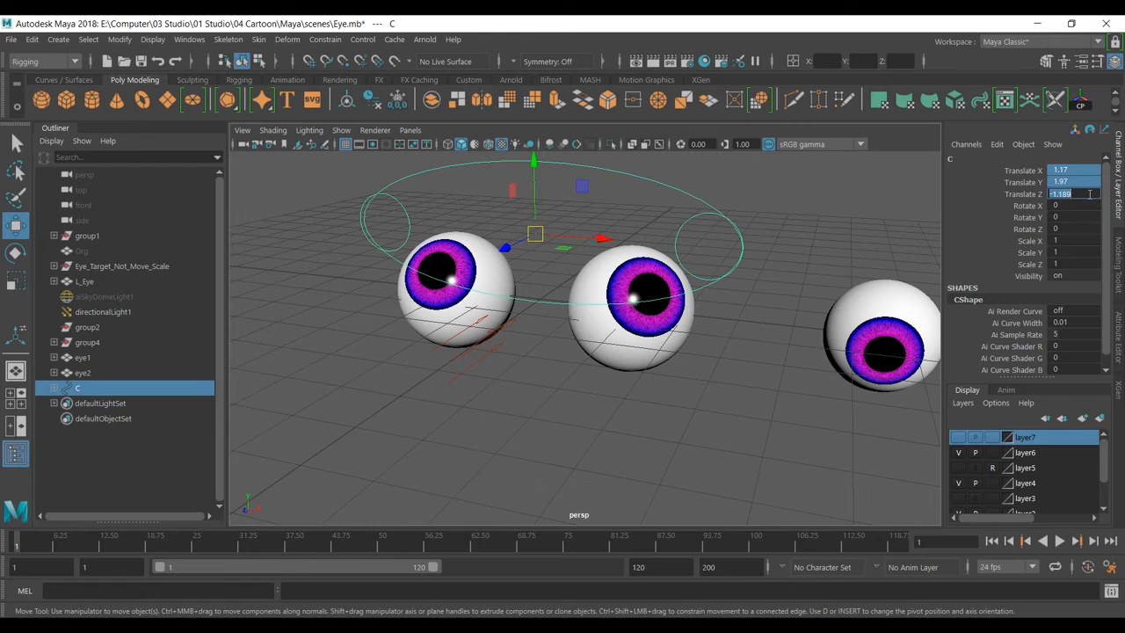
key(Return)
click(710, 383)
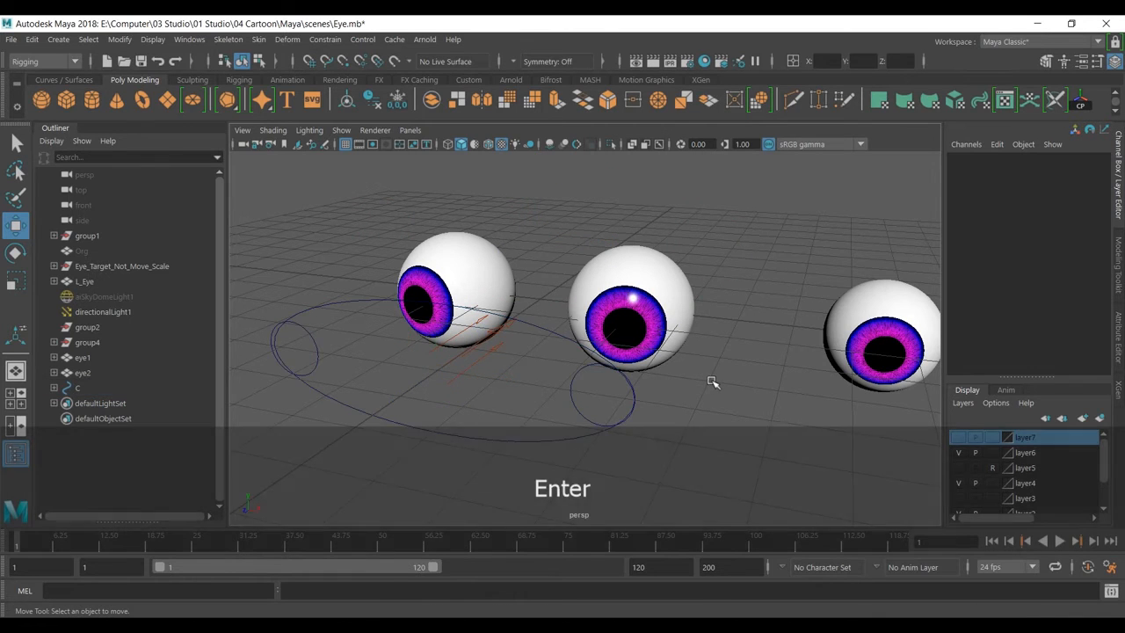
- Test the gaze again by moving the C control downward, undo the move and deselect everything
drag(530, 313, 531, 337)
drag(437, 370, 396, 437)
key(ctrl+z)
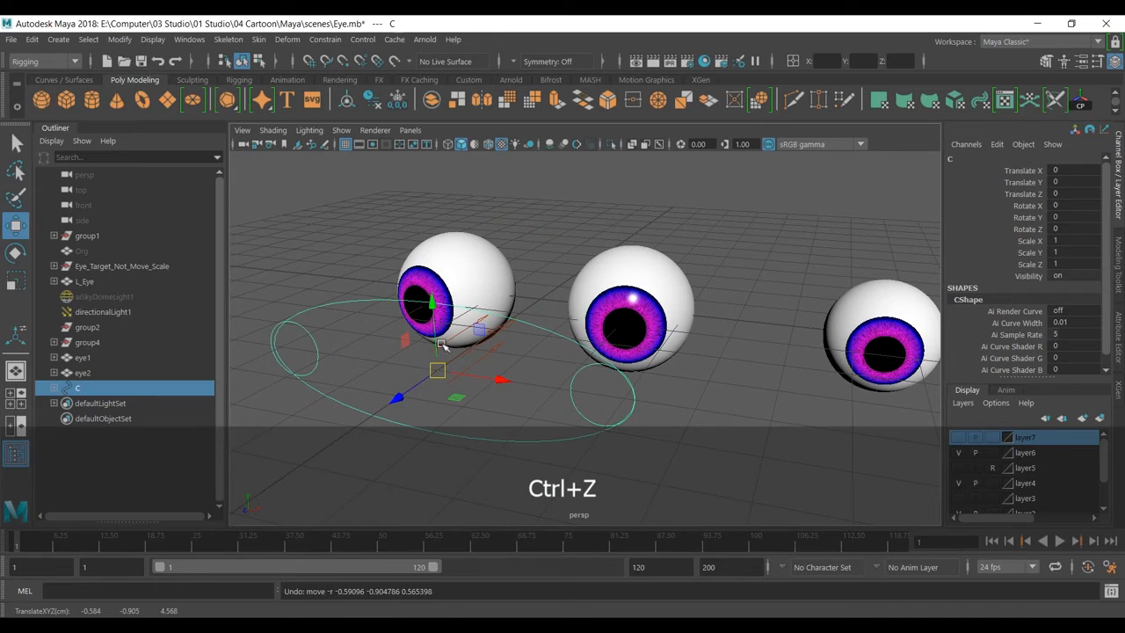
click(712, 202)
- Open the Shape Editor to review the pupil and lens targets of blendShape1 and blendShape2, and close it
scroll(262, 81, down, 2)
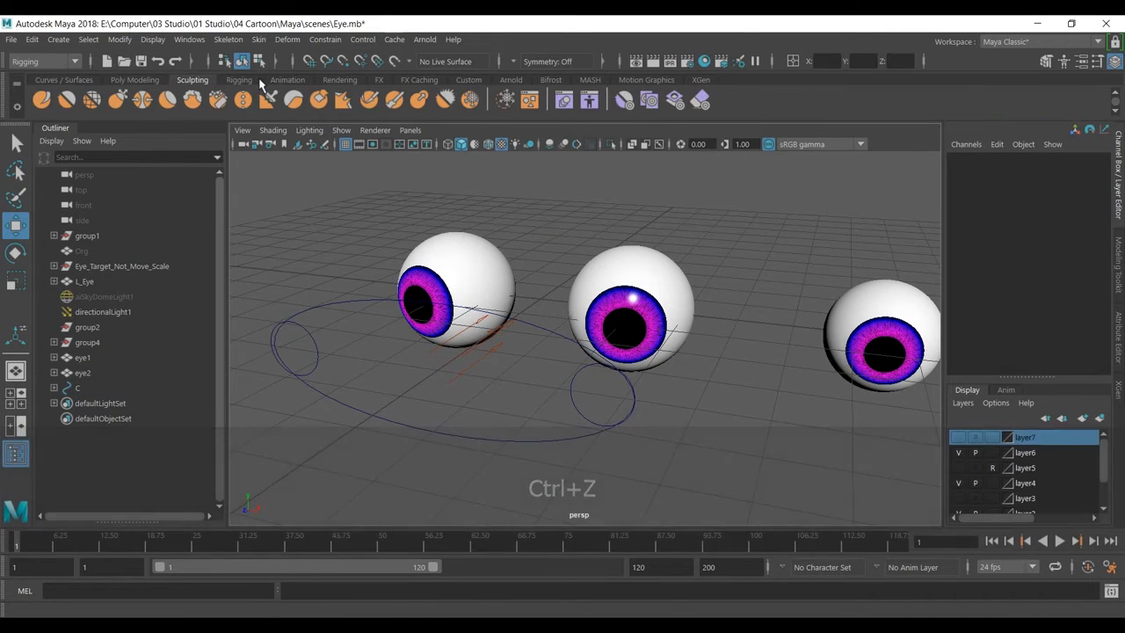
click(278, 80)
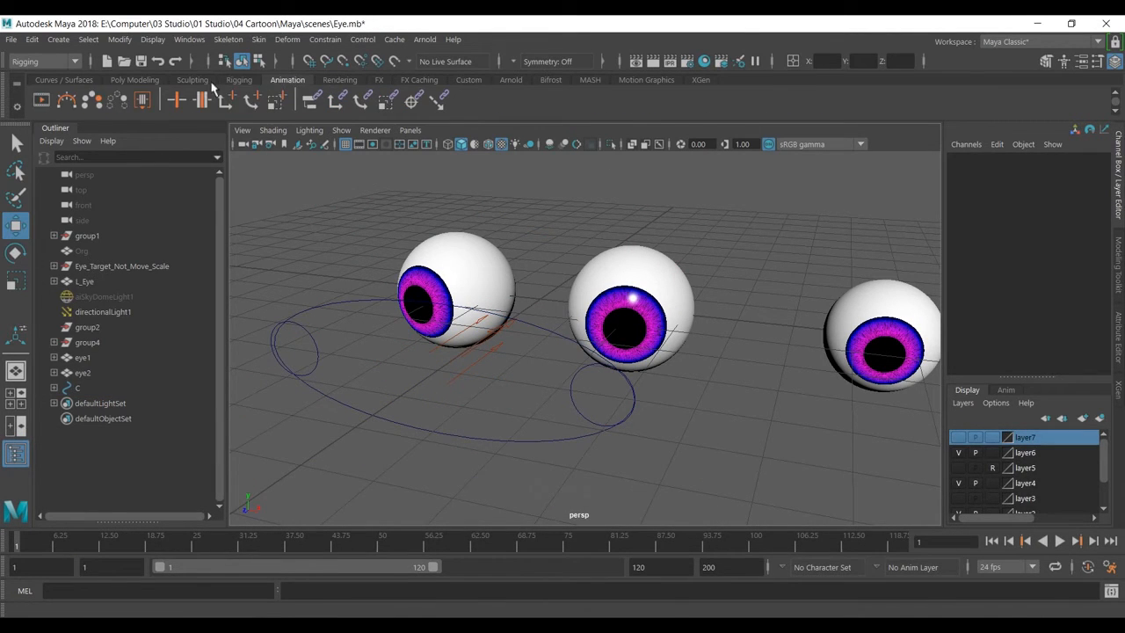
click(186, 80)
click(564, 99)
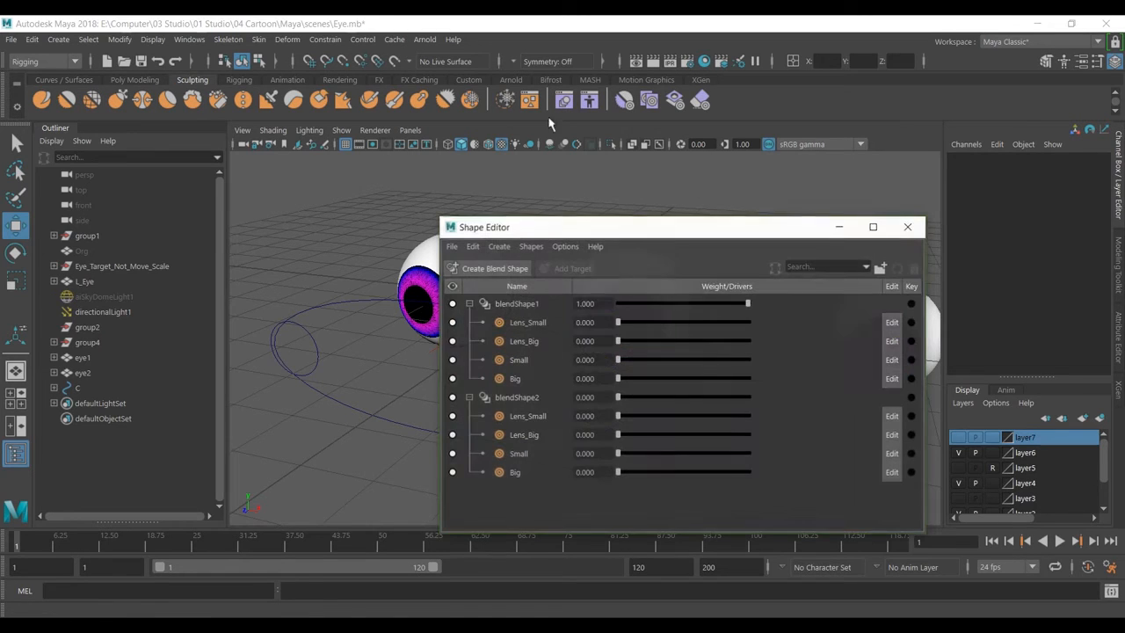
drag(648, 237, 833, 175)
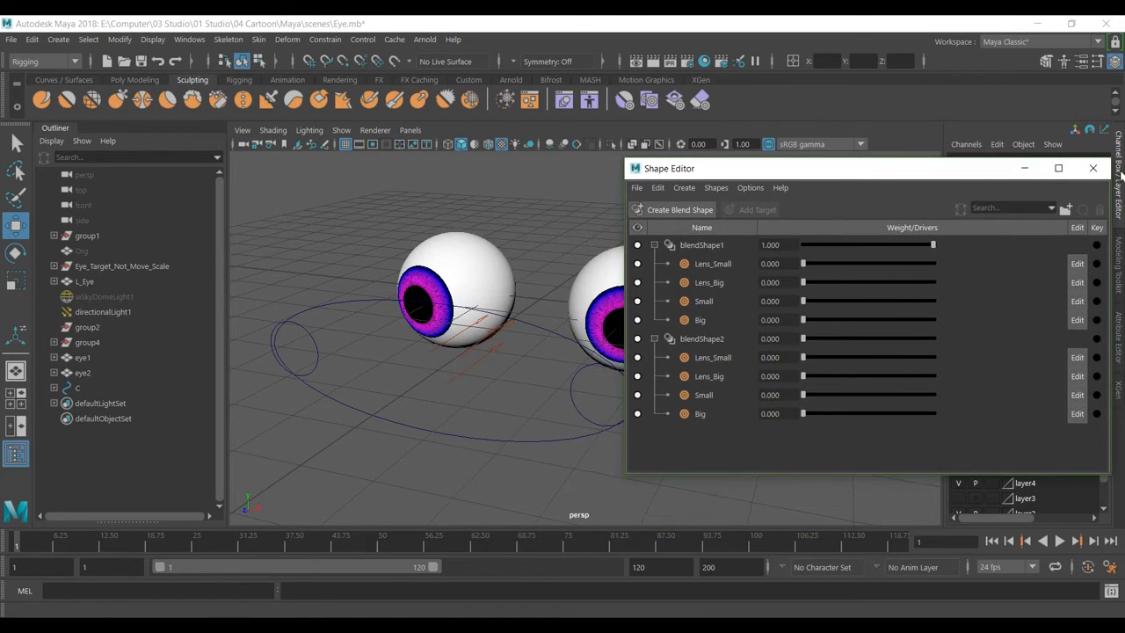
click(1093, 168)
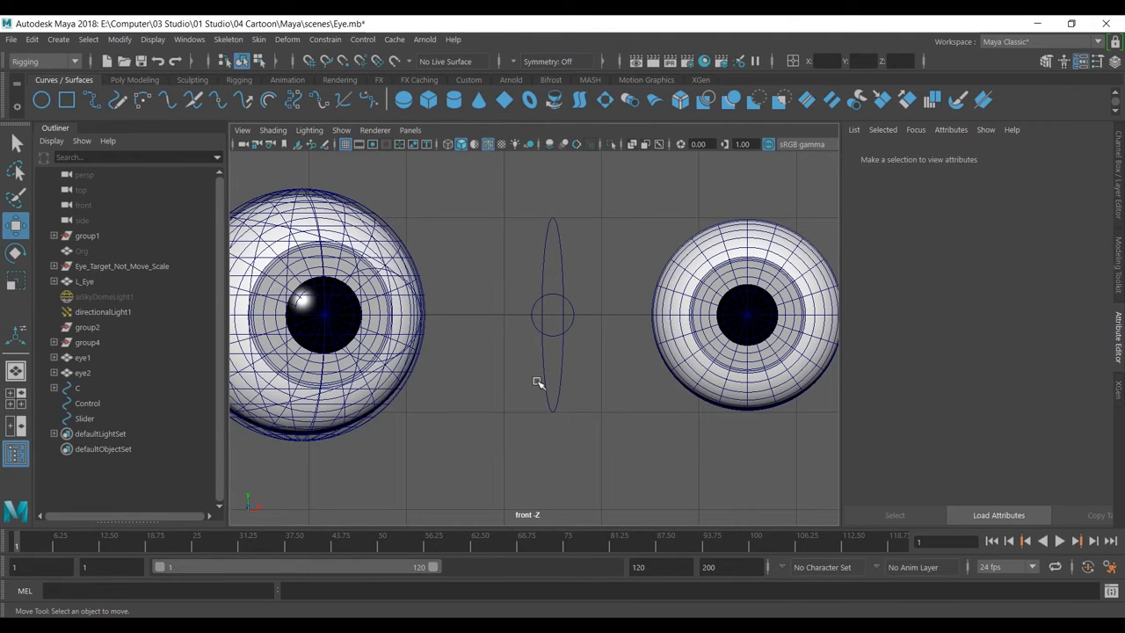
- Inspect the Slider circle and the narrow Control ellipse between the eyes by selecting each in the front view
scroll(535, 374, up, 2)
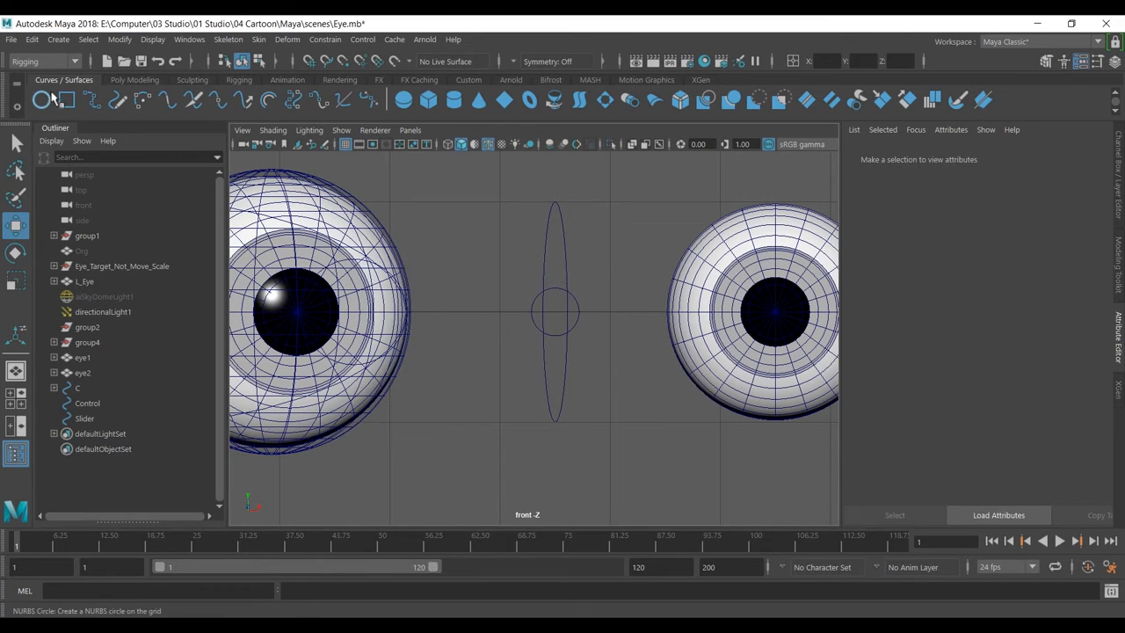
click(559, 275)
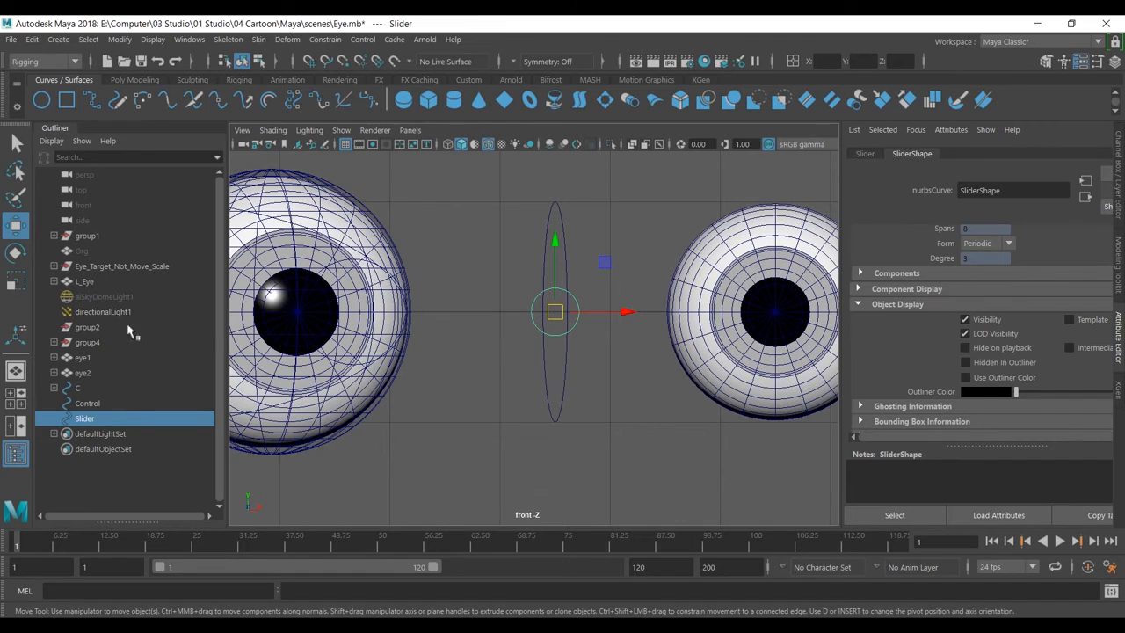
click(557, 393)
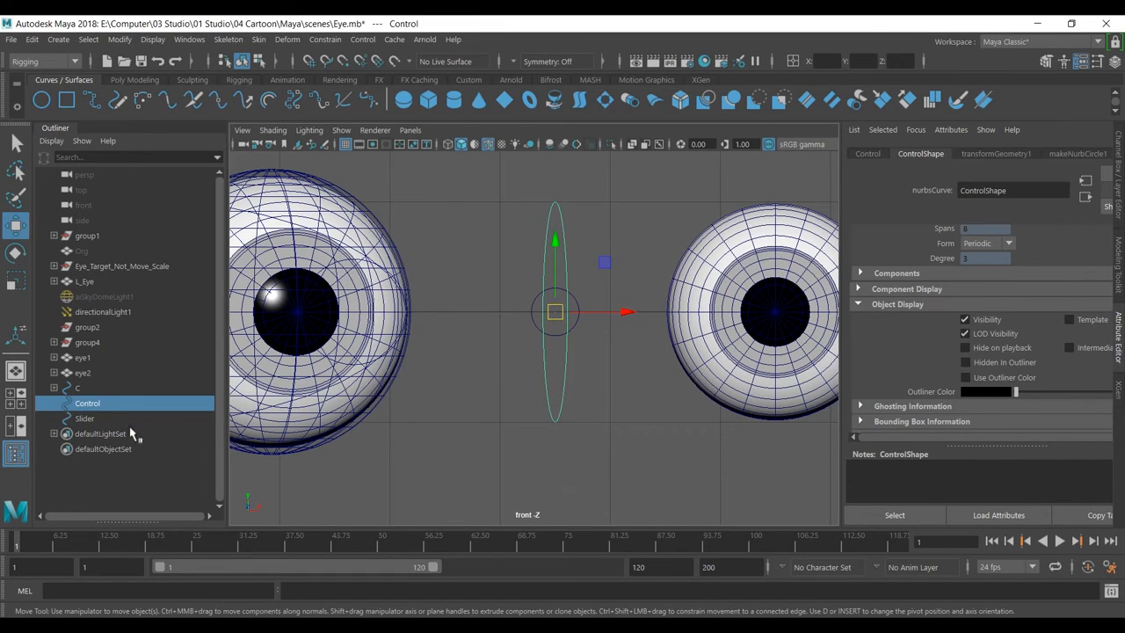
click(607, 401)
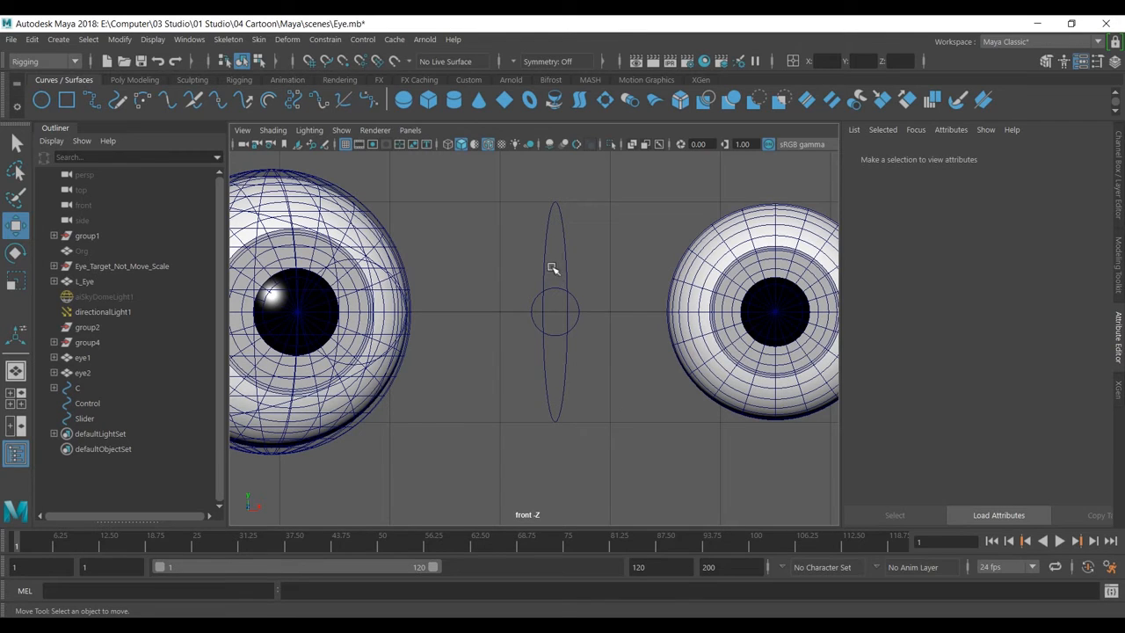
- Parent the Slider circle under the Control ellipse and clear the selection
drag(532, 216, 603, 248)
click(557, 279)
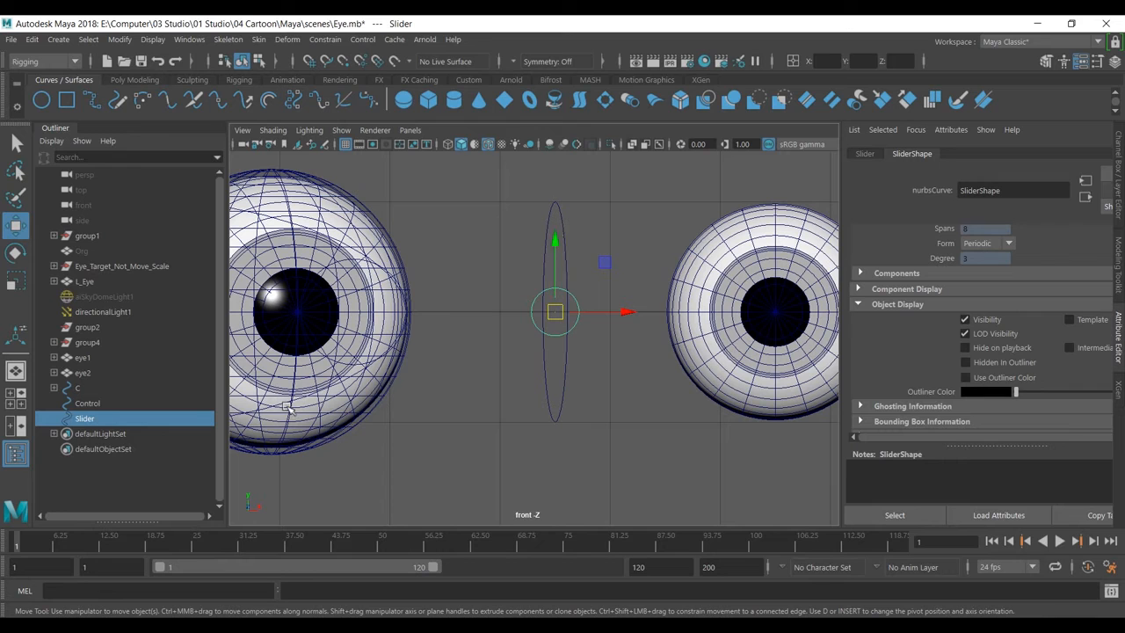
middle_drag(81, 419, 87, 403)
click(88, 403)
click(606, 349)
drag(616, 349, 472, 279)
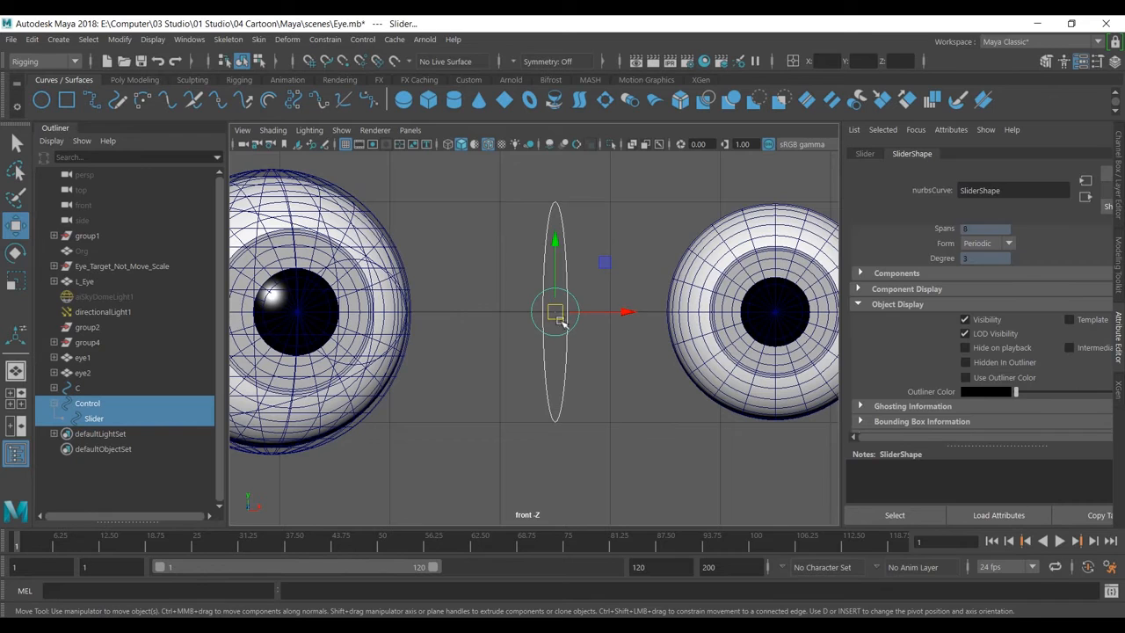
click(616, 219)
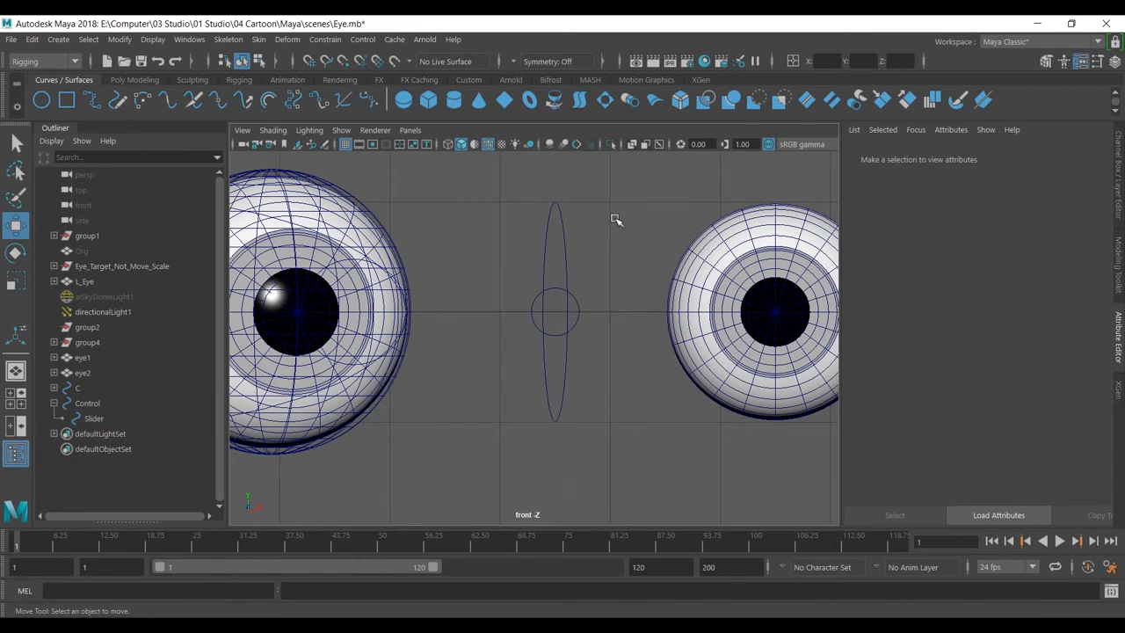
- Turn on Template in the Object Display settings of the Control ellipse's shape node
click(559, 204)
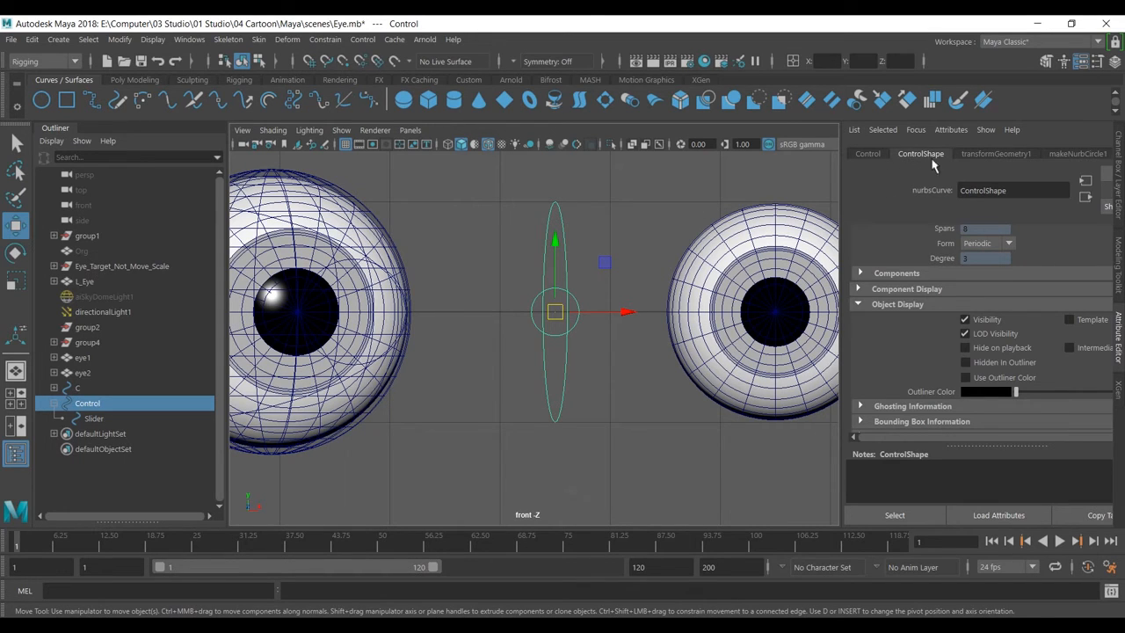
click(861, 304)
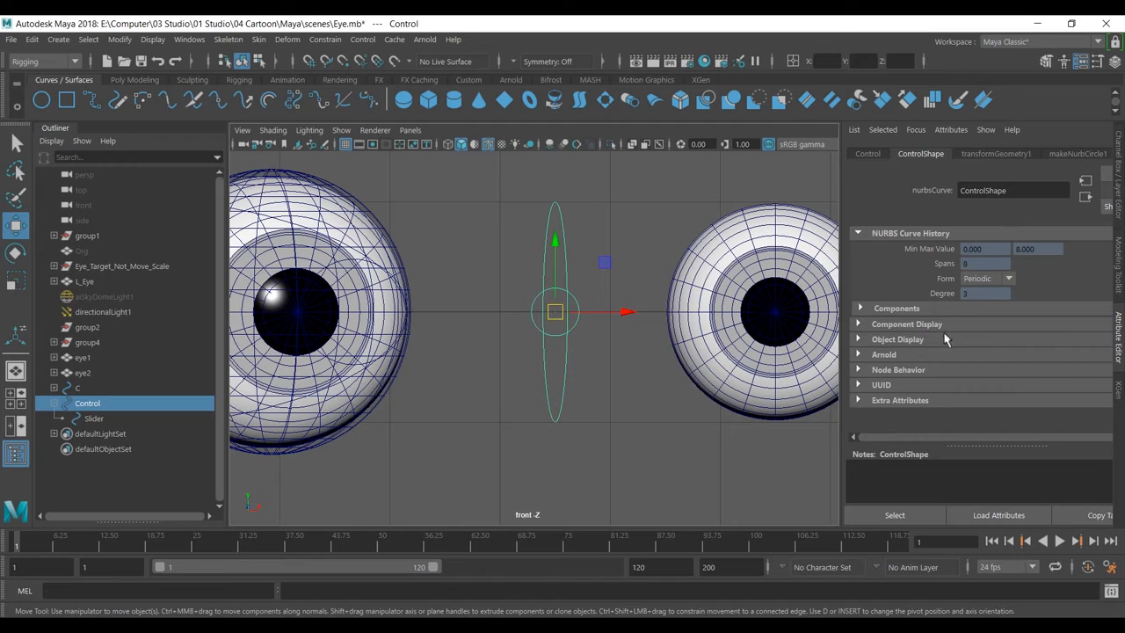
click(875, 340)
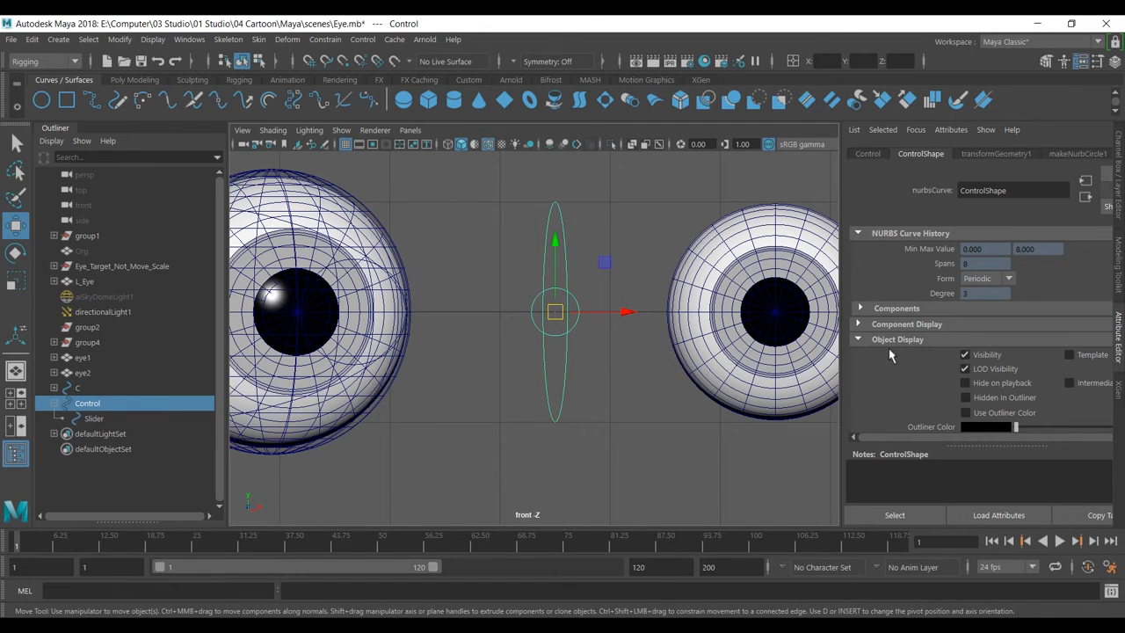
click(1069, 355)
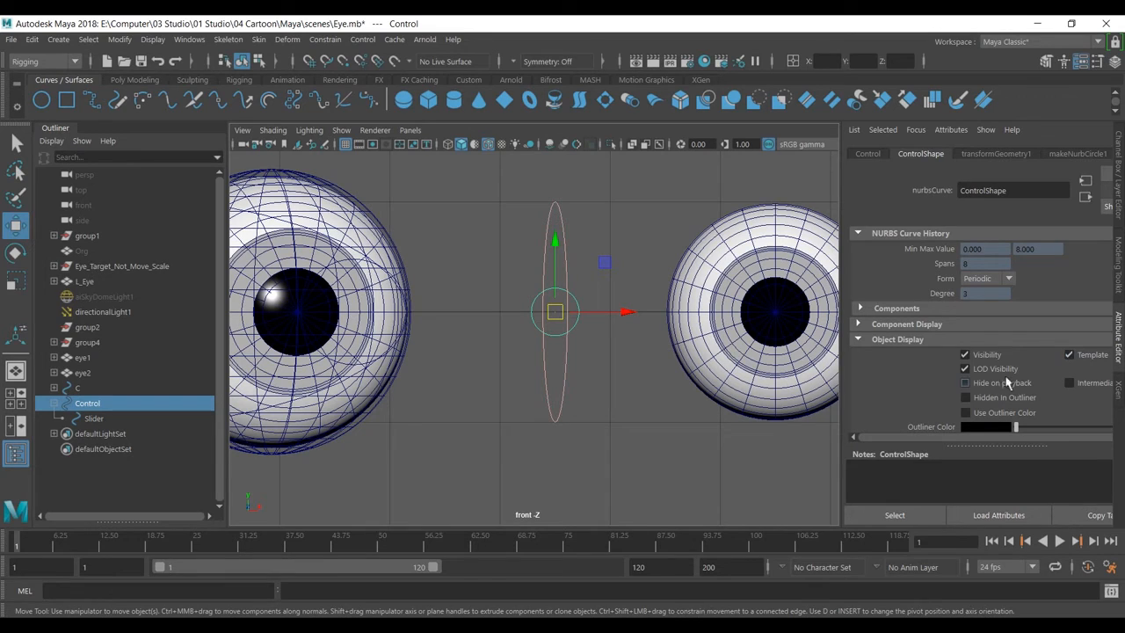
- Try templating the Control transform node as well, turn that off again and return to the ControlShape attributes
click(865, 154)
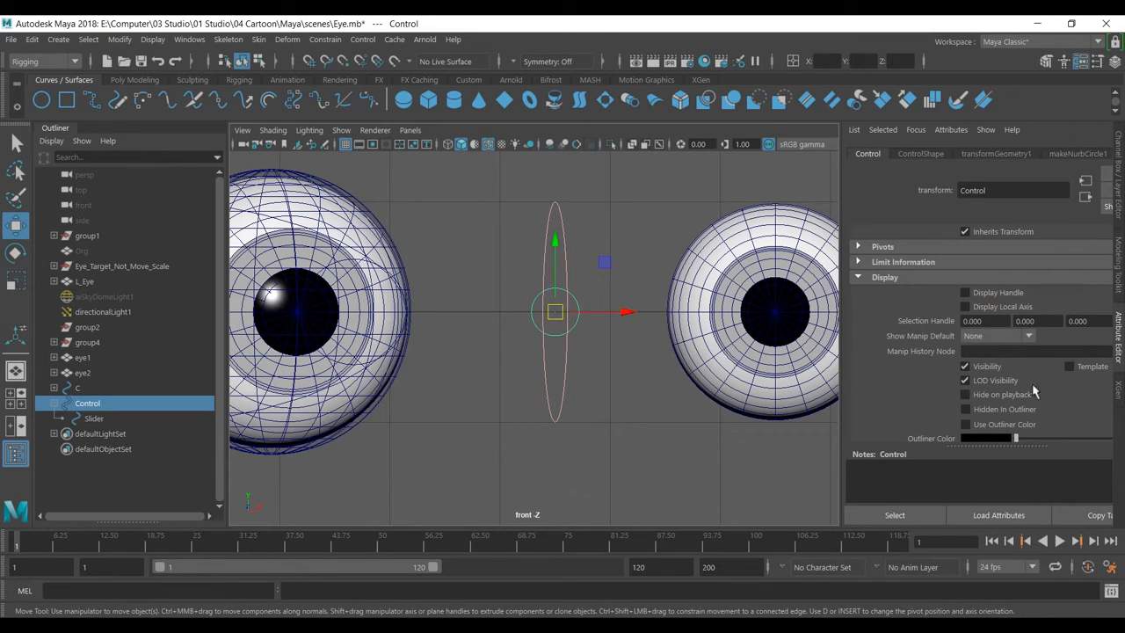
click(510, 327)
drag(589, 272, 510, 347)
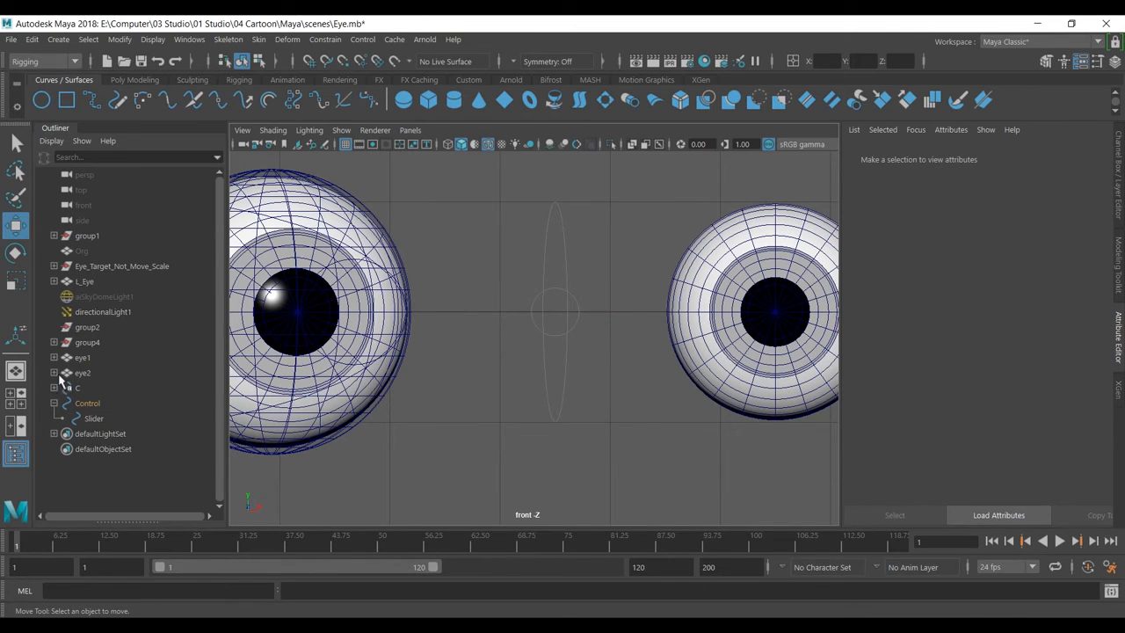
click(88, 404)
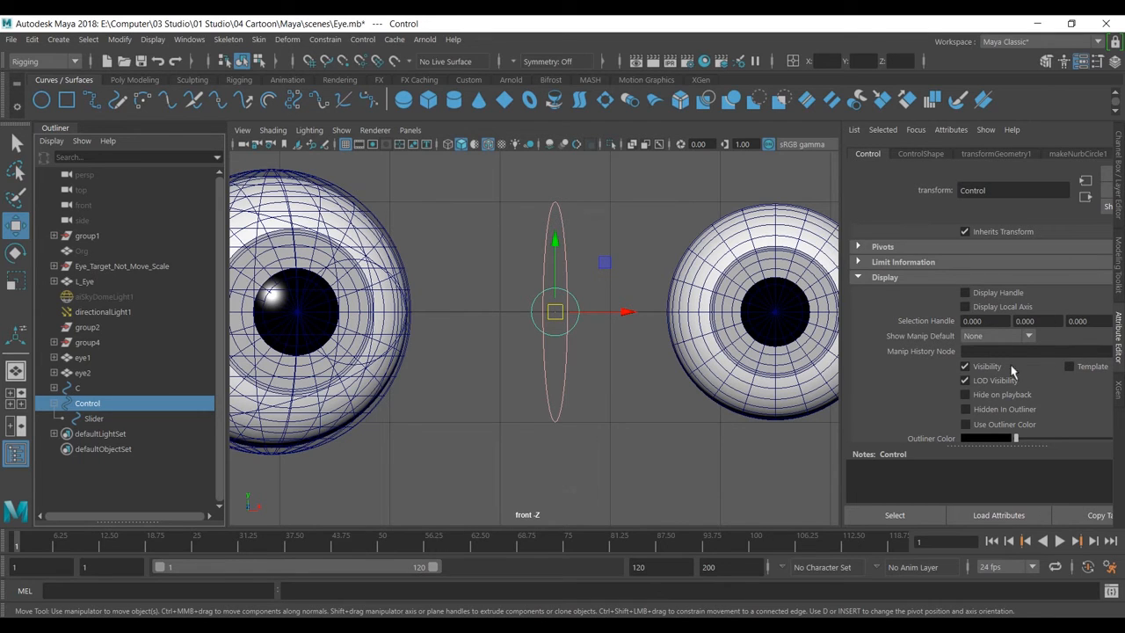
click(918, 155)
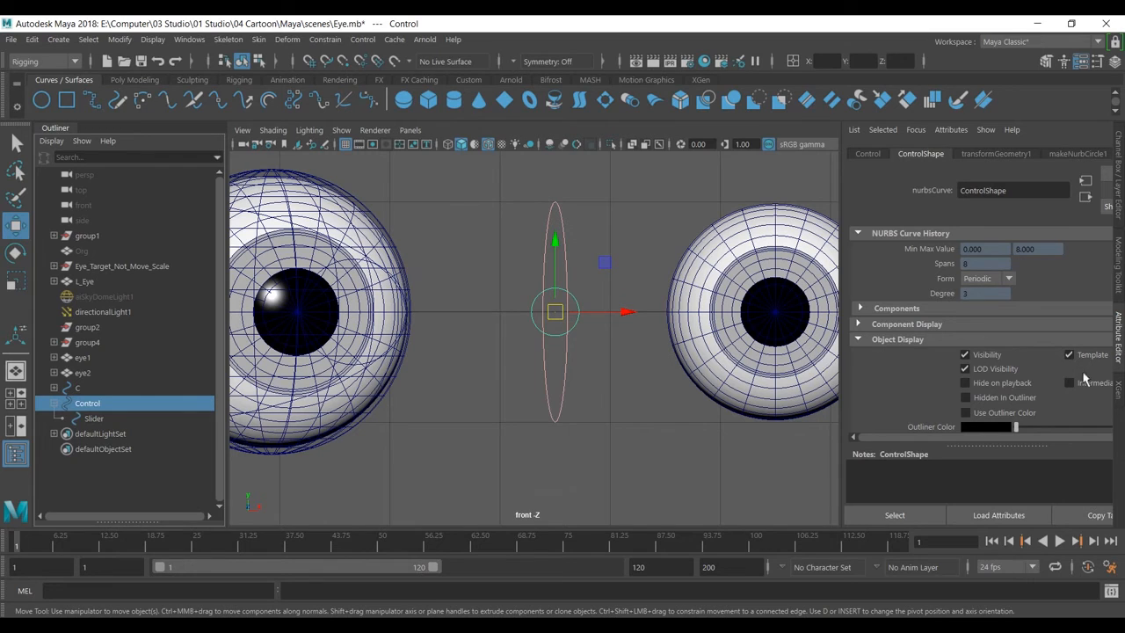
- Test the templated setup by selecting over both curves and moving the Slider circle twice, undoing each move
click(611, 332)
drag(592, 301, 551, 374)
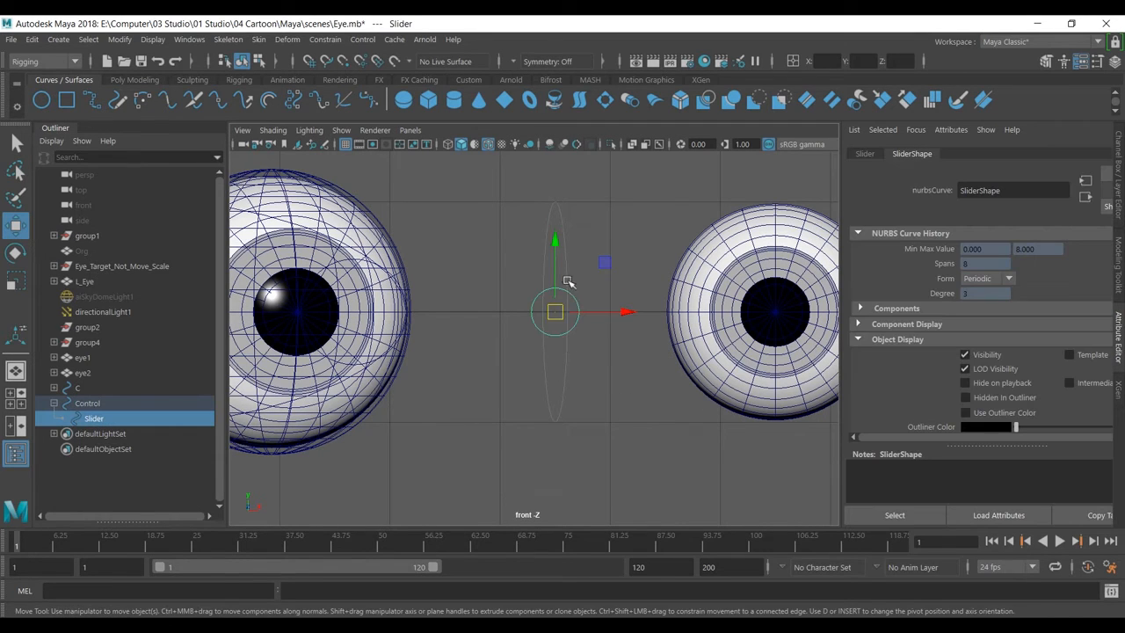
drag(541, 310, 568, 381)
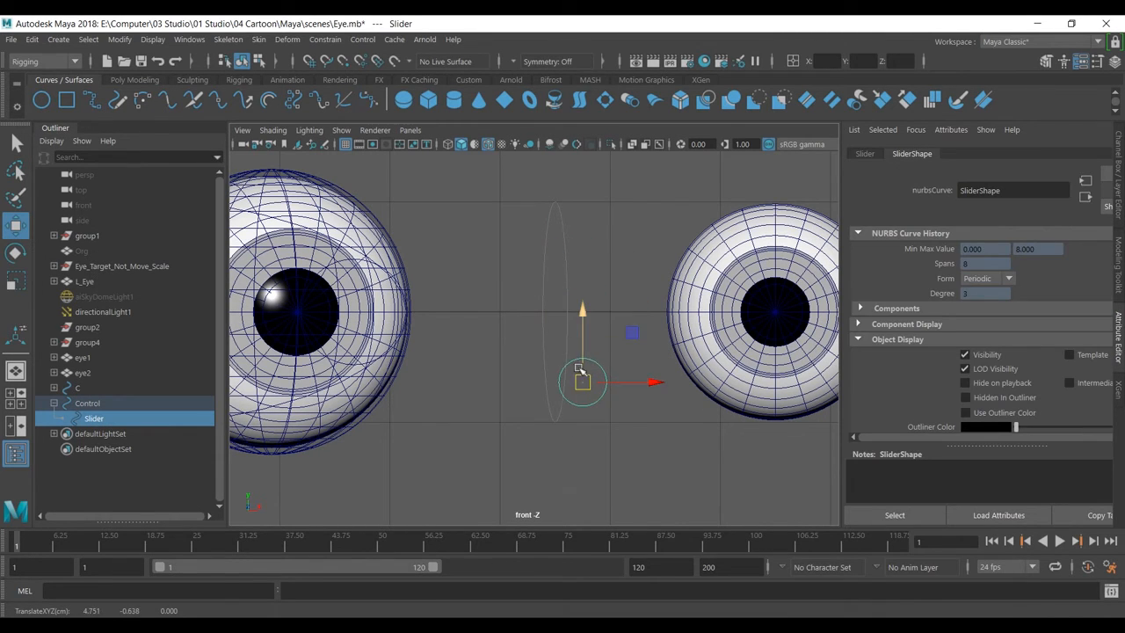
key(ctrl+z)
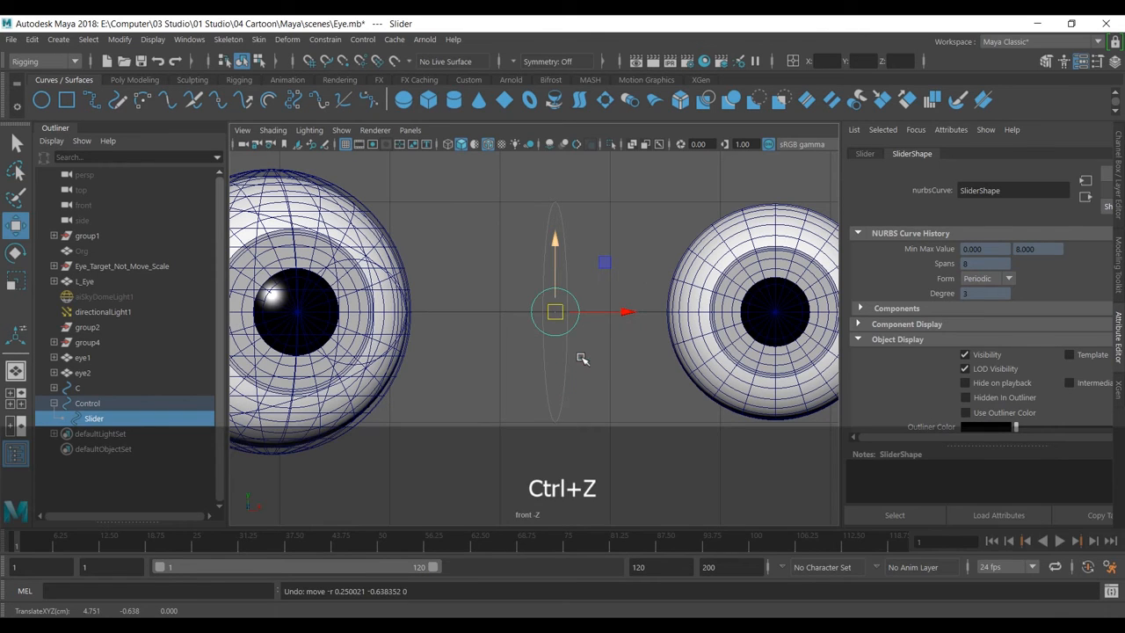
click(580, 329)
drag(558, 284, 565, 376)
key(ctrl+z)
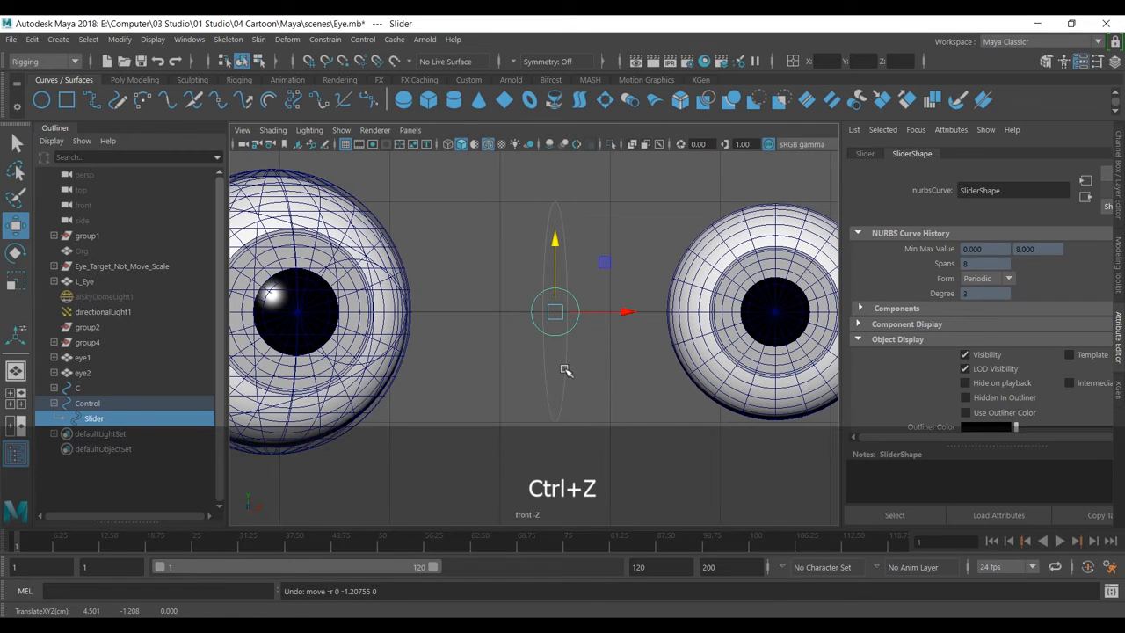
- Enable the Slider's Y translation limits at -1 and 1, and test the upper limit with an upward move that is undone
click(619, 366)
drag(552, 268, 567, 304)
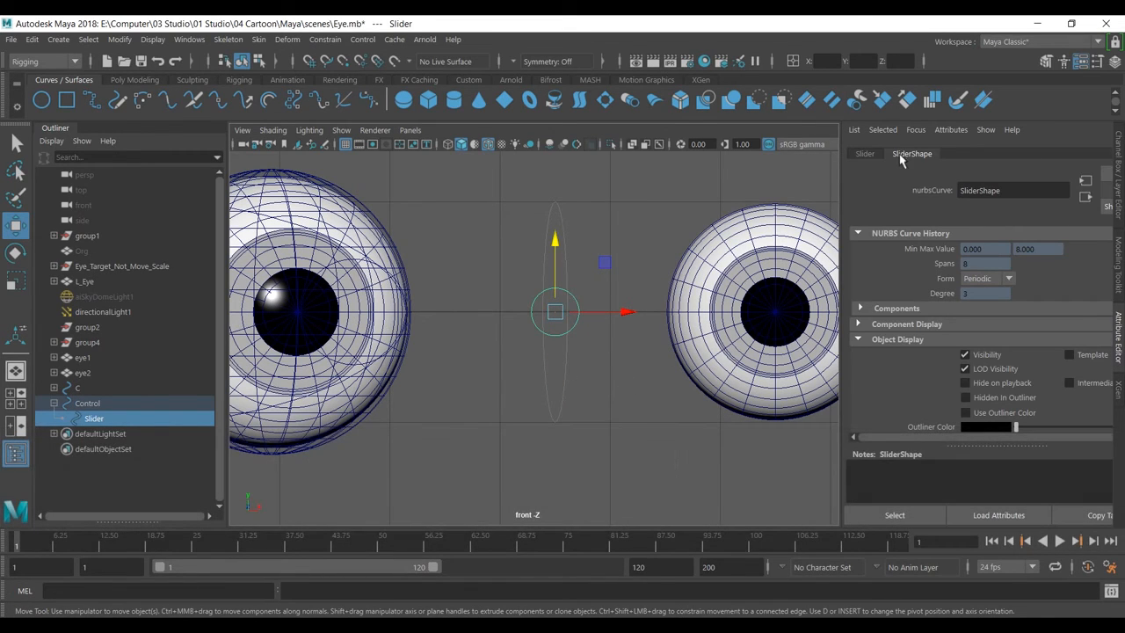
click(866, 155)
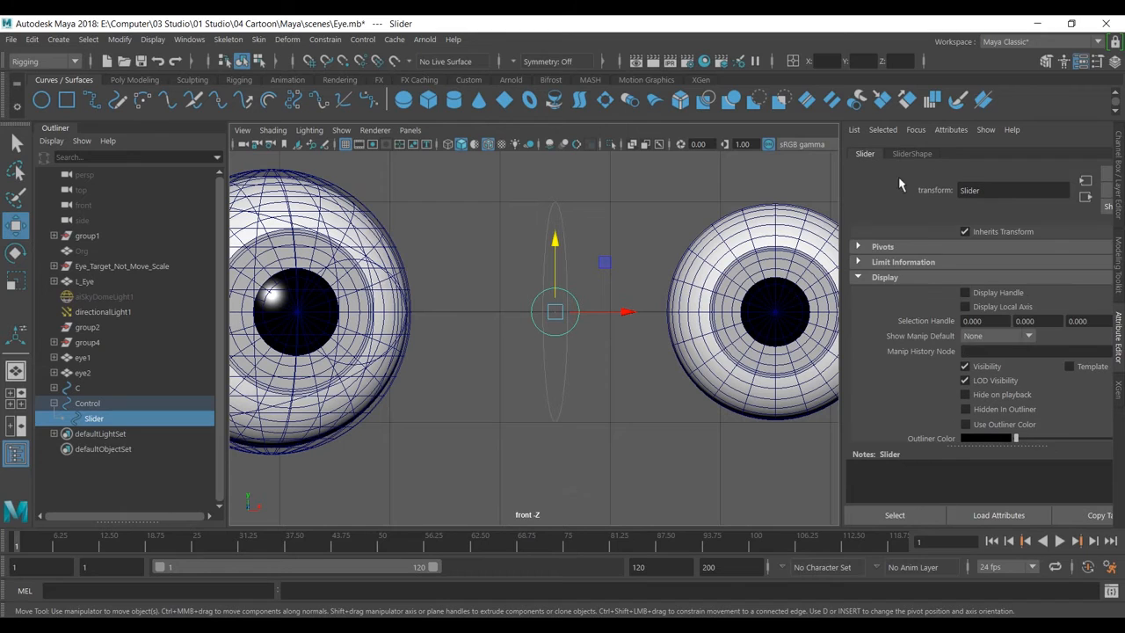
click(909, 263)
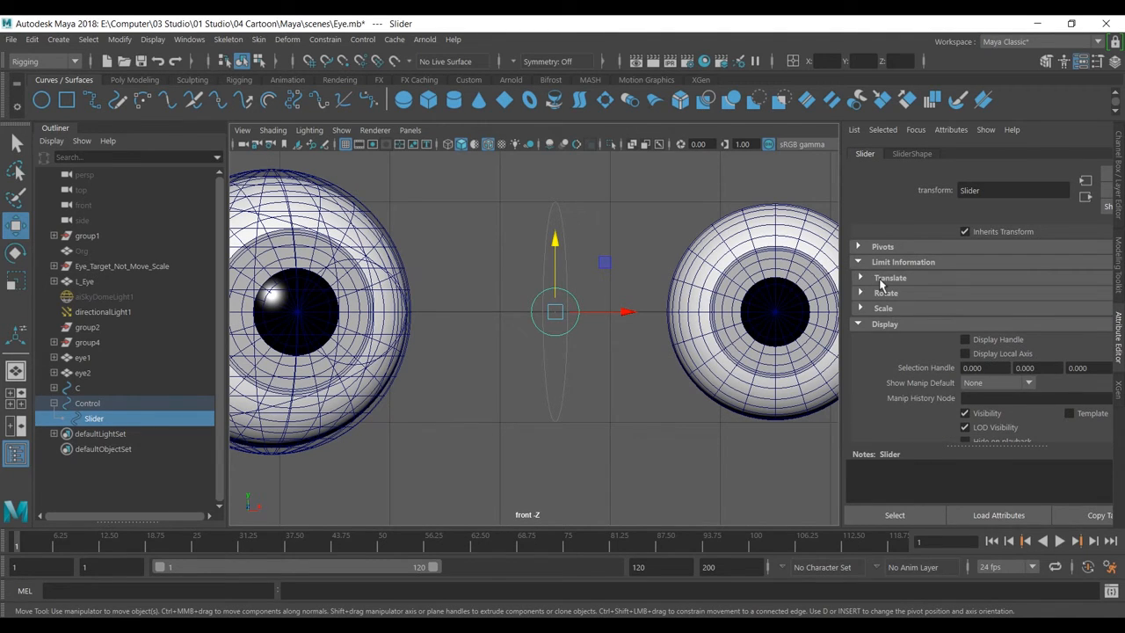
click(868, 279)
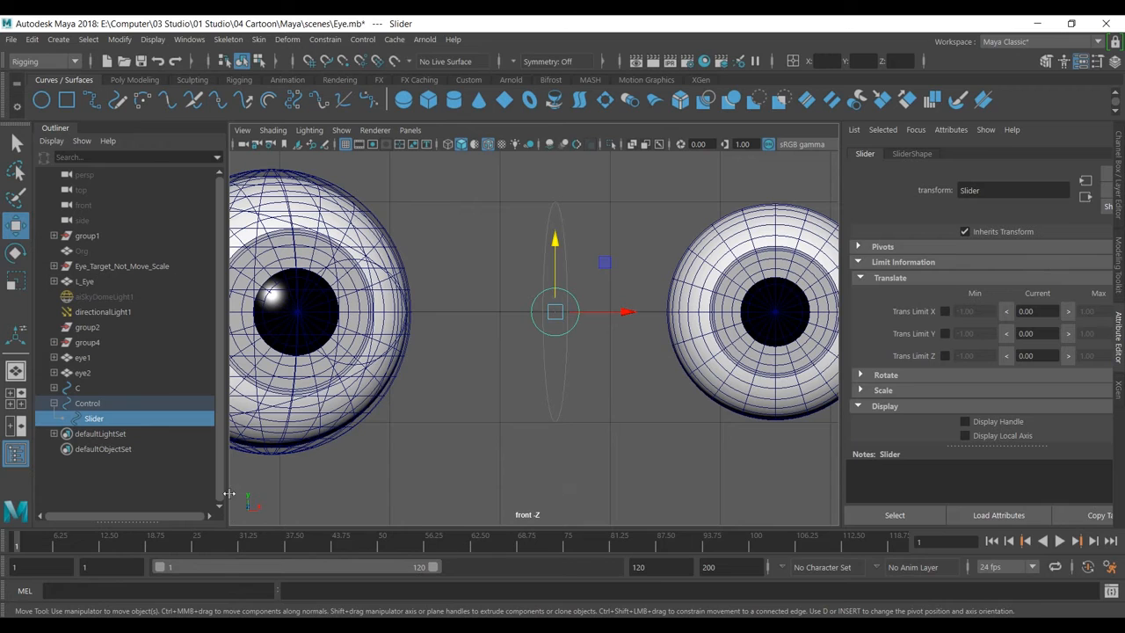
drag(842, 300, 741, 316)
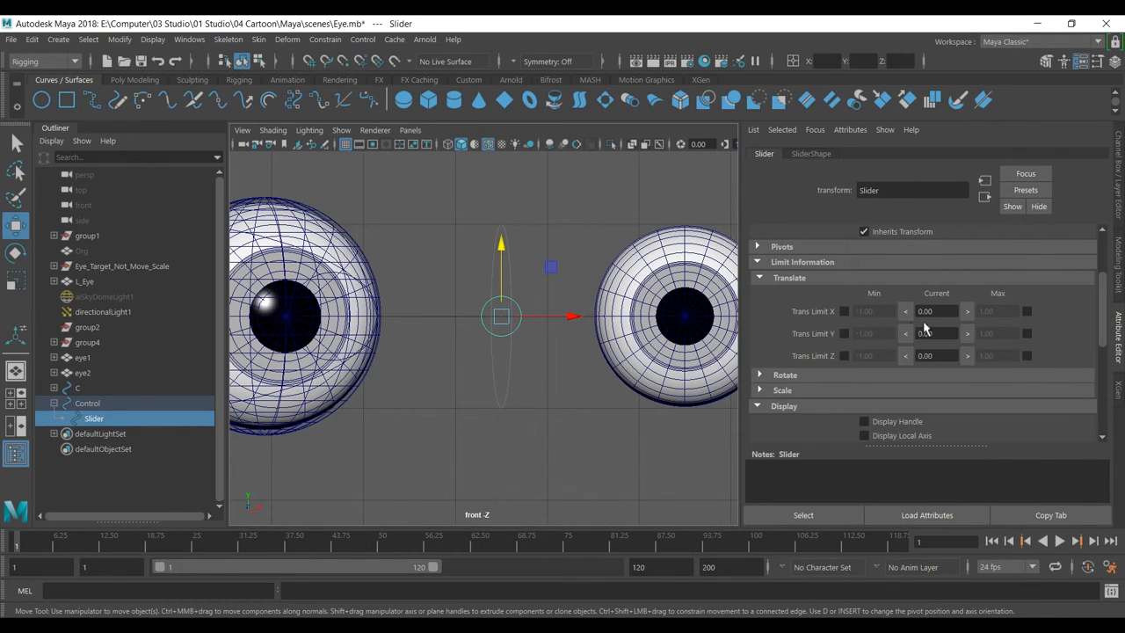
click(843, 333)
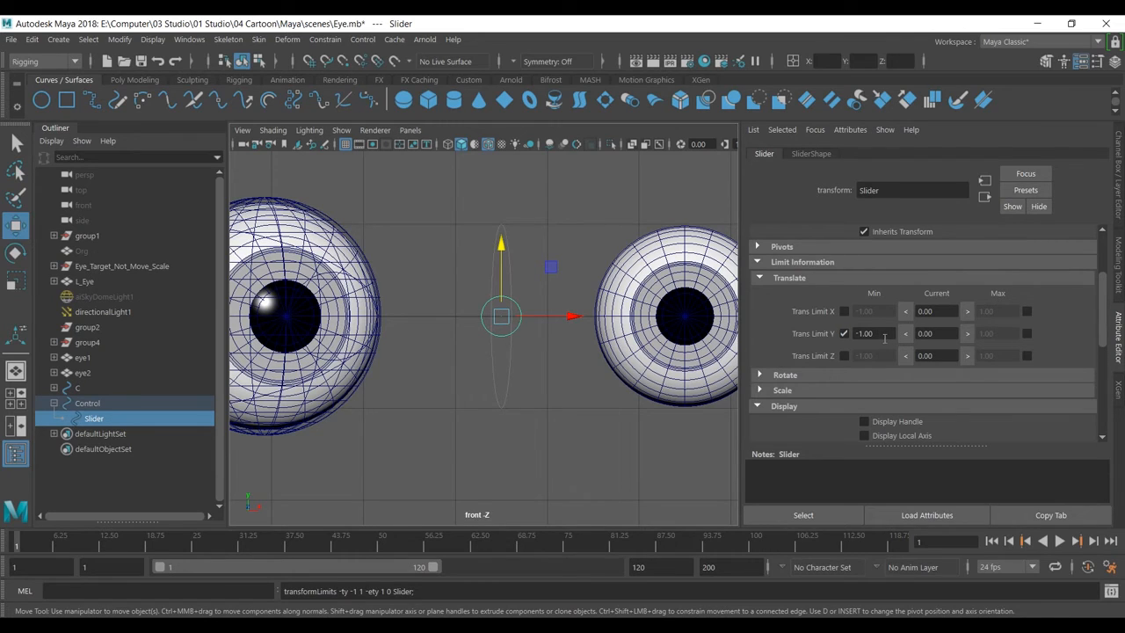
click(1027, 334)
drag(508, 250, 514, 55)
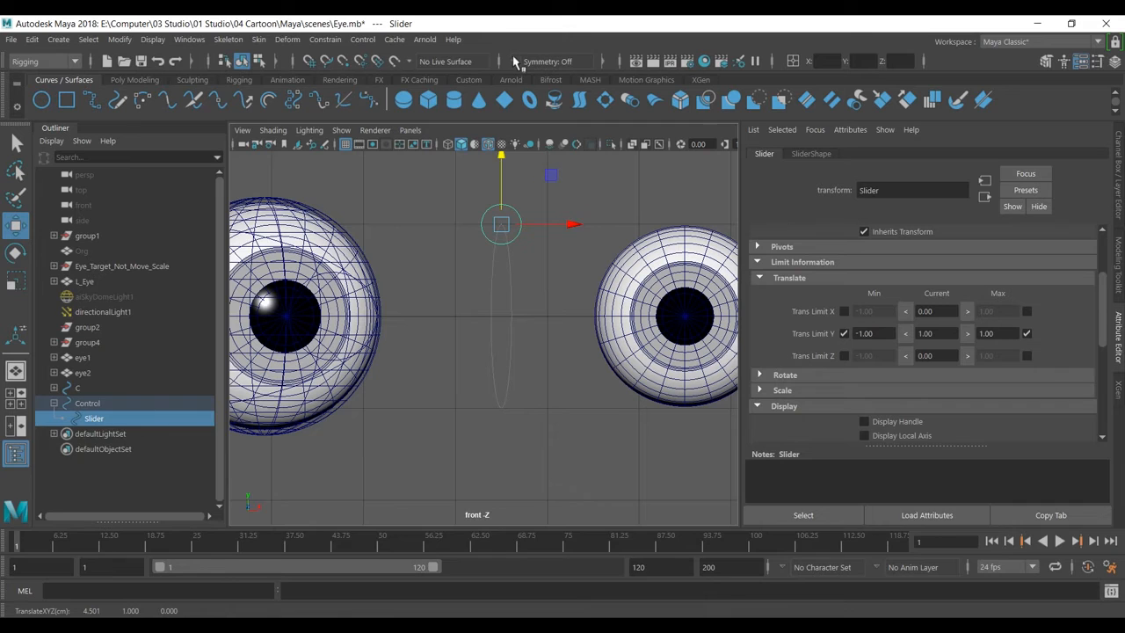
key(ctrl+z)
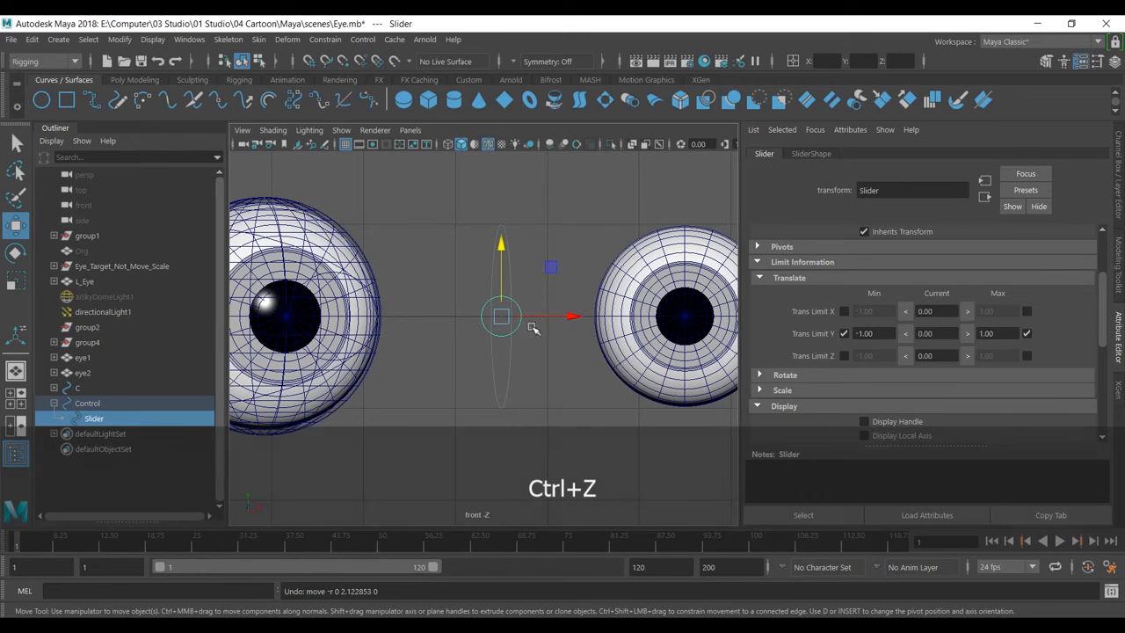
- Enable the Slider's X translation limits and set both the minimum and maximum to 0
click(844, 312)
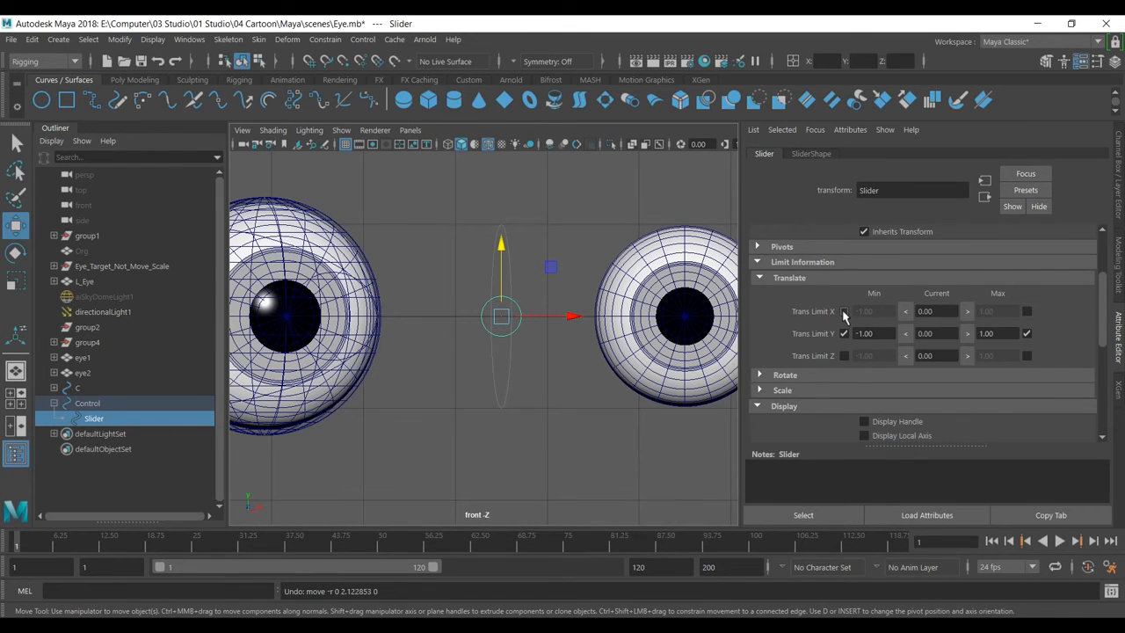
click(1027, 311)
click(890, 312)
text(0)
click(1003, 310)
text(0)
- Enable the Slider's minimum and maximum Z translation limits and set the minimum to 0
click(844, 355)
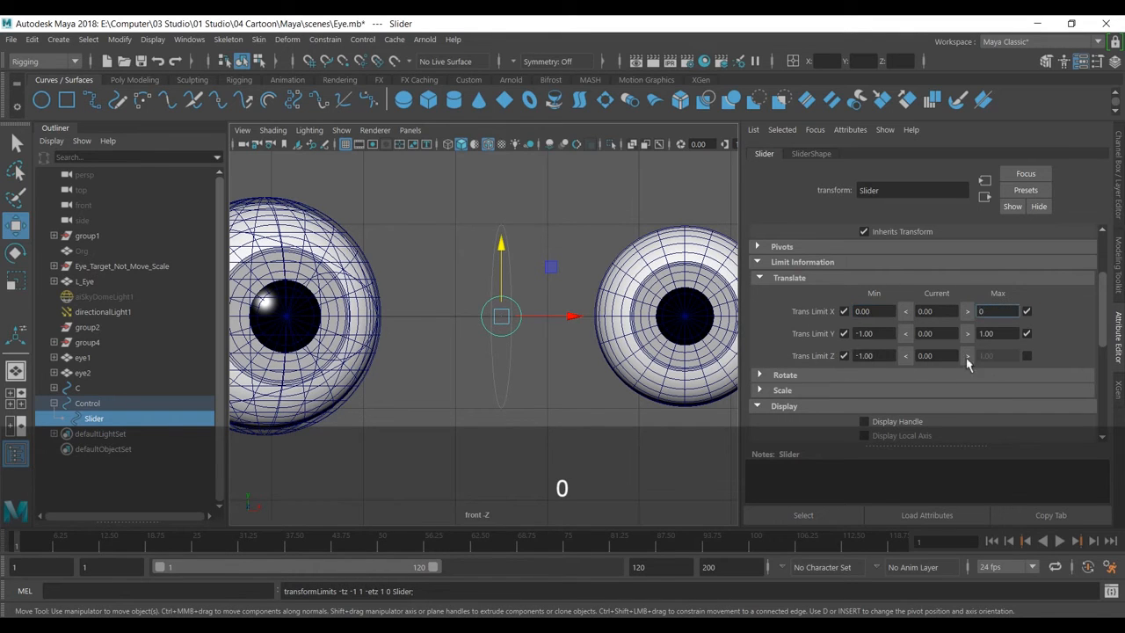
click(1026, 355)
click(885, 355)
text(0)
key(Return)
- Test the translation limits by moving the Slider along X and Y, and undo the moves
click(574, 334)
click(519, 324)
drag(576, 318, 610, 320)
drag(506, 289, 517, 426)
key(ctrl+z)
key(ctrl+z)
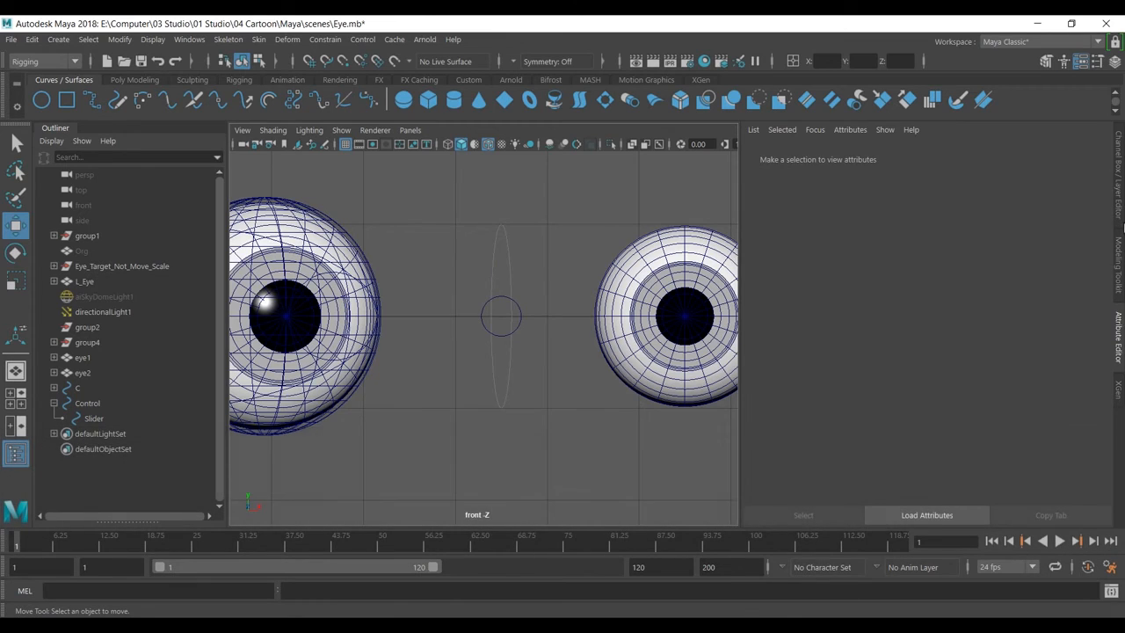
- Check the Slider's transform channels in the Channel Box and clear the selection
key(ctrl+a)
drag(579, 235, 638, 337)
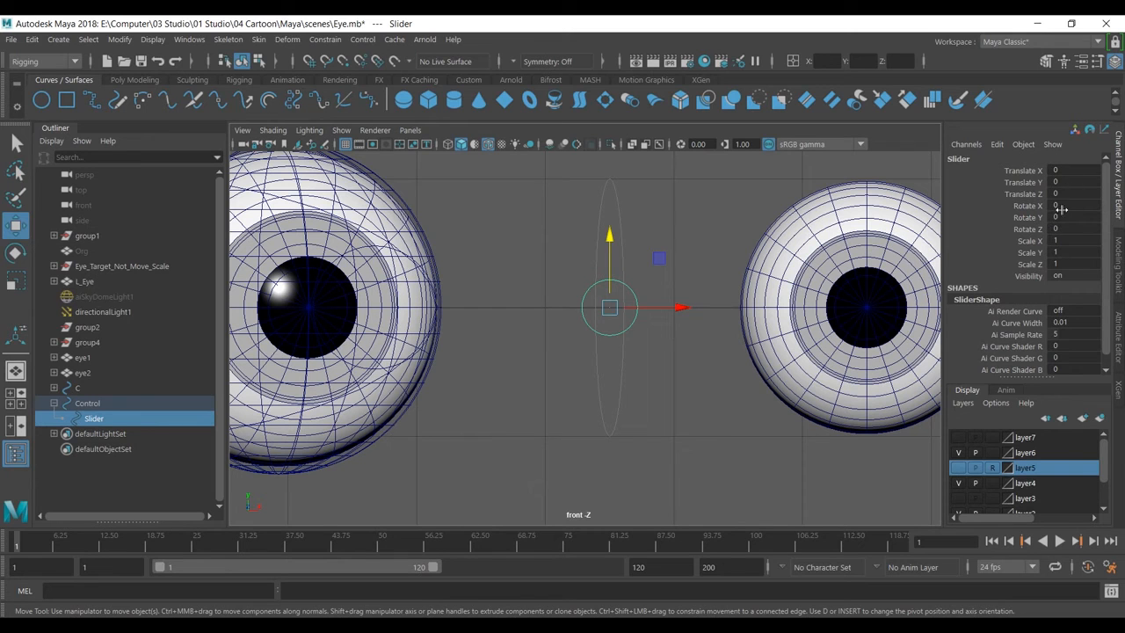
click(681, 370)
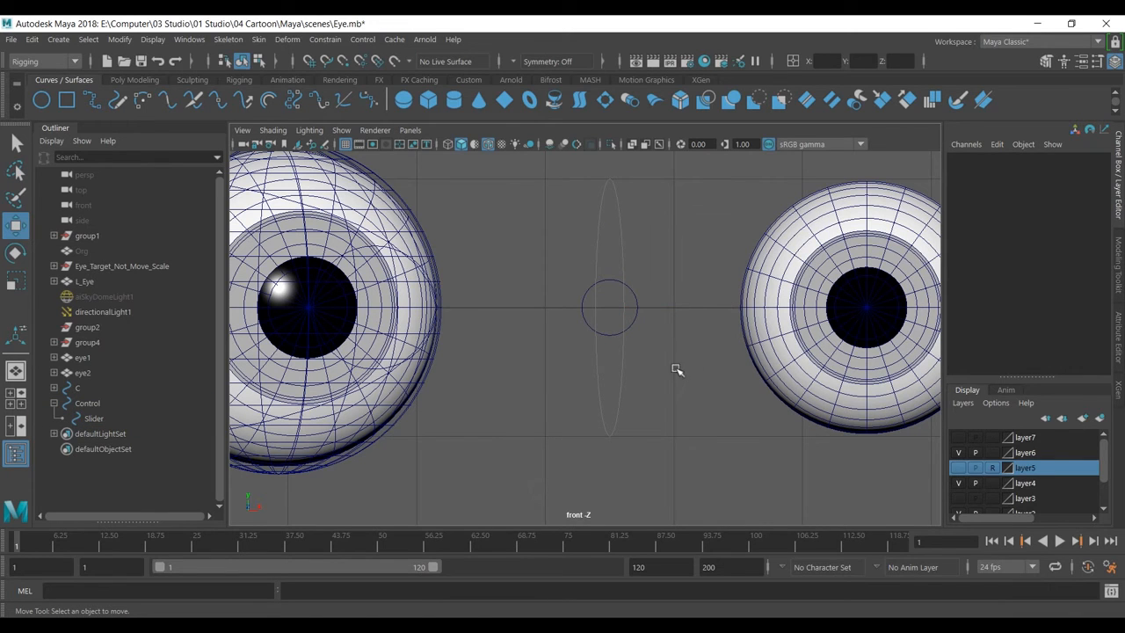
scroll(647, 331, down, 5)
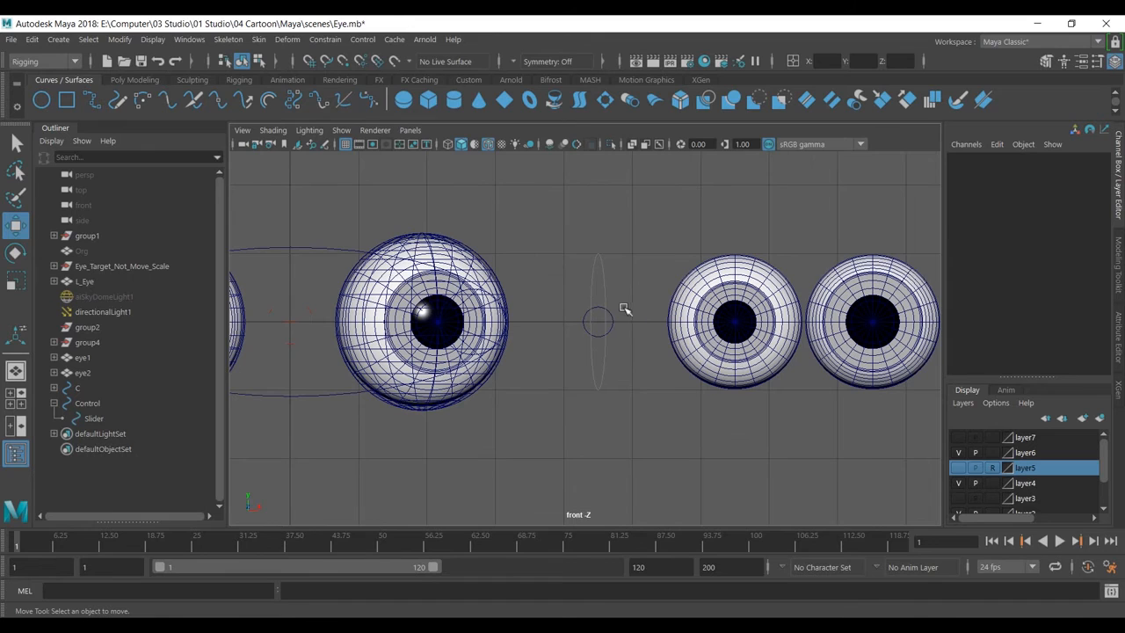
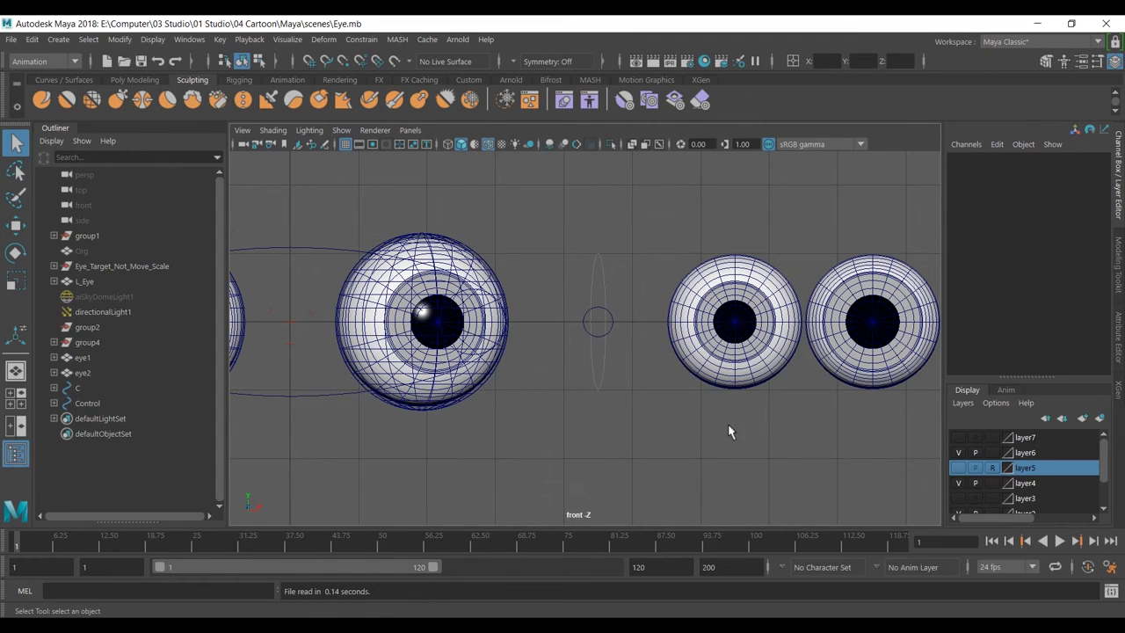
- Test moving the Control ellipse together with its Slider child, and undo the move
click(599, 320)
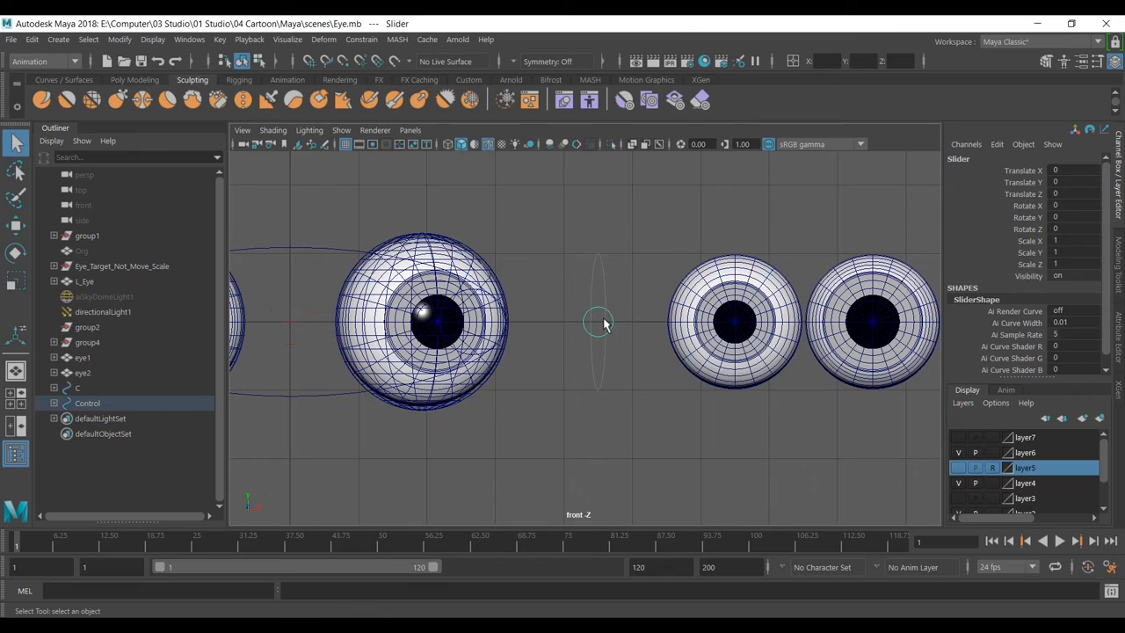
click(96, 405)
key(w)
drag(598, 322, 566, 251)
key(ctrl+z)
key(ctrl+z)
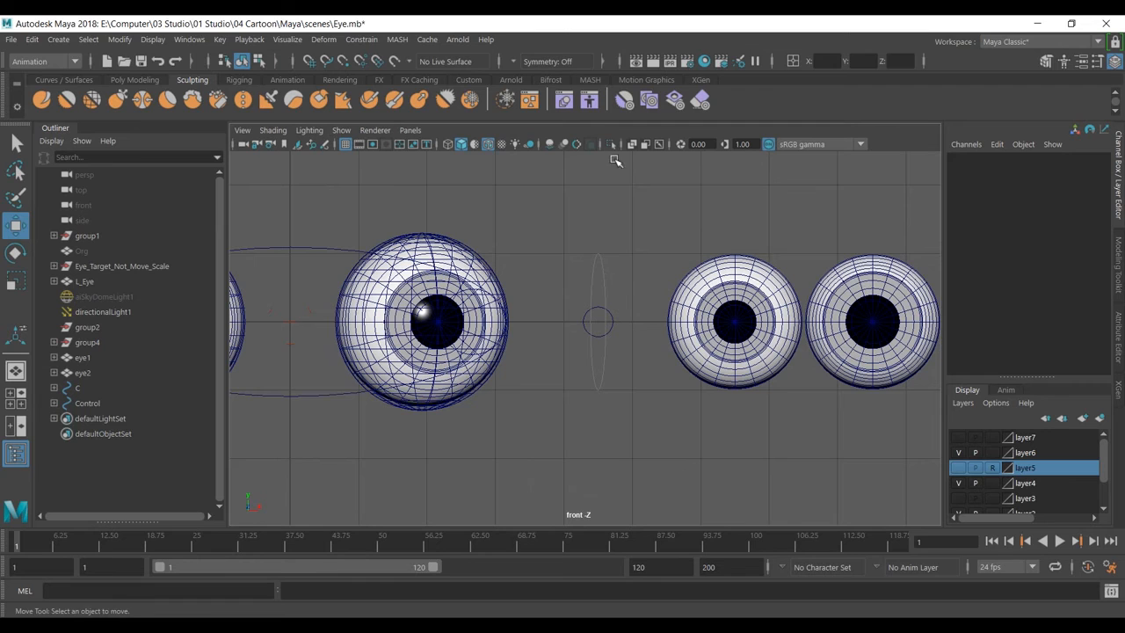
- Open the Shape Editor and minimize it, and open the Set Driven Key window clear of the Slider
click(564, 104)
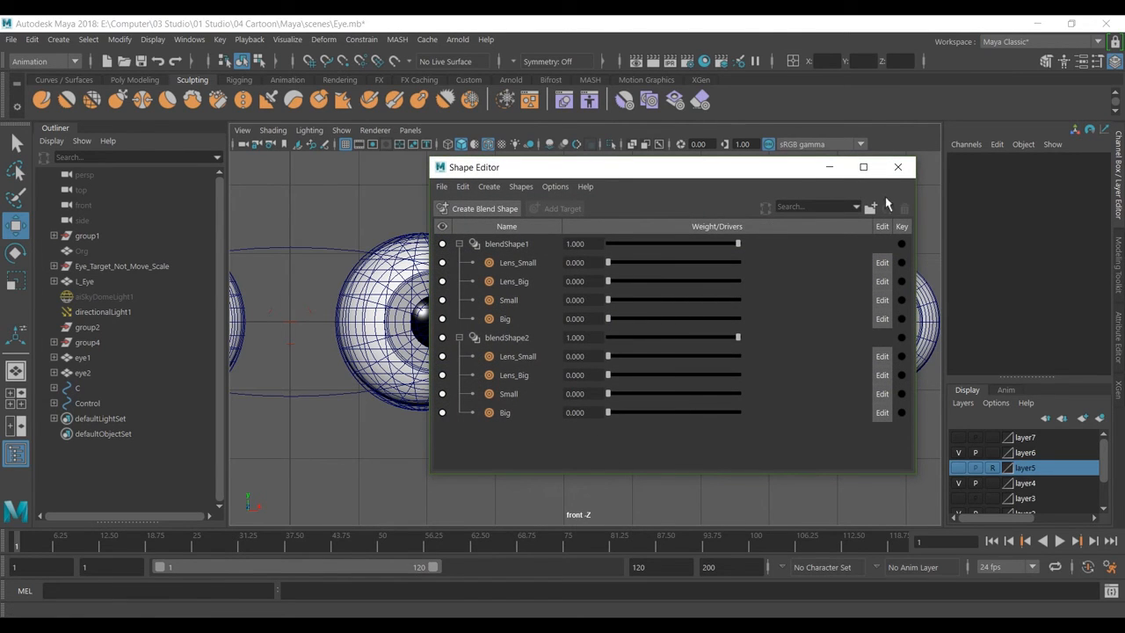
click(831, 167)
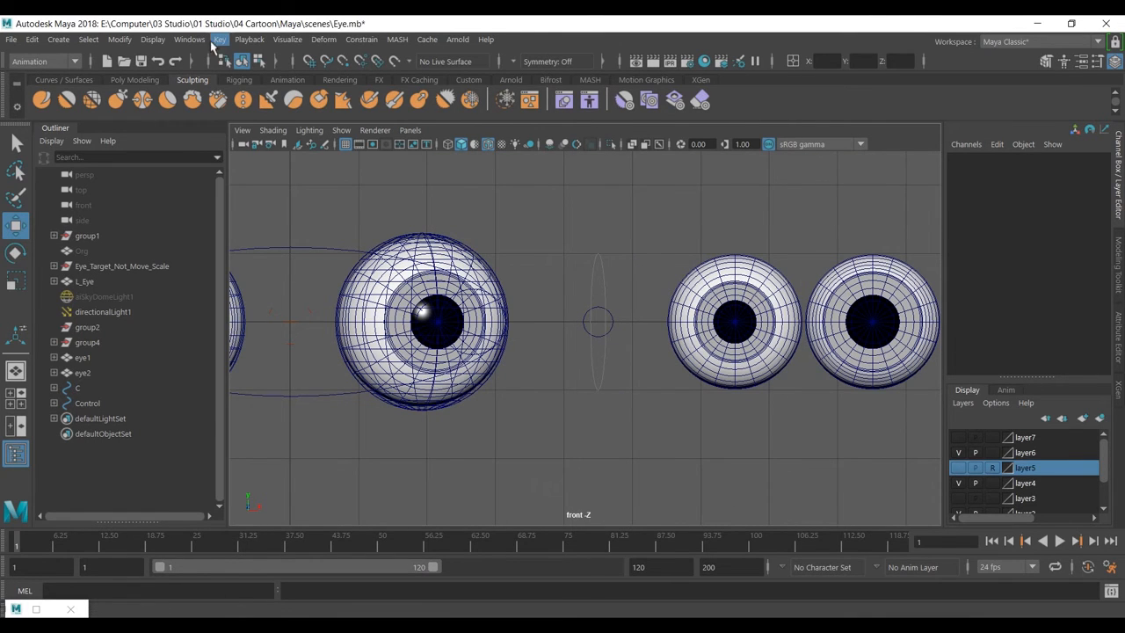
click(220, 39)
mouse_move(370, 167)
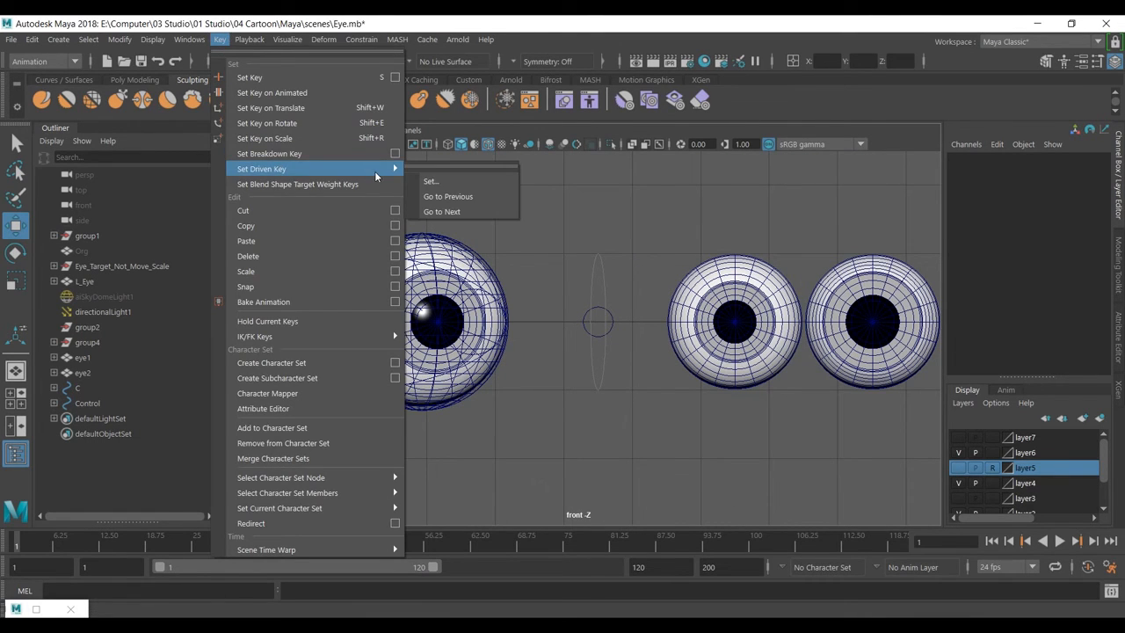
click(476, 181)
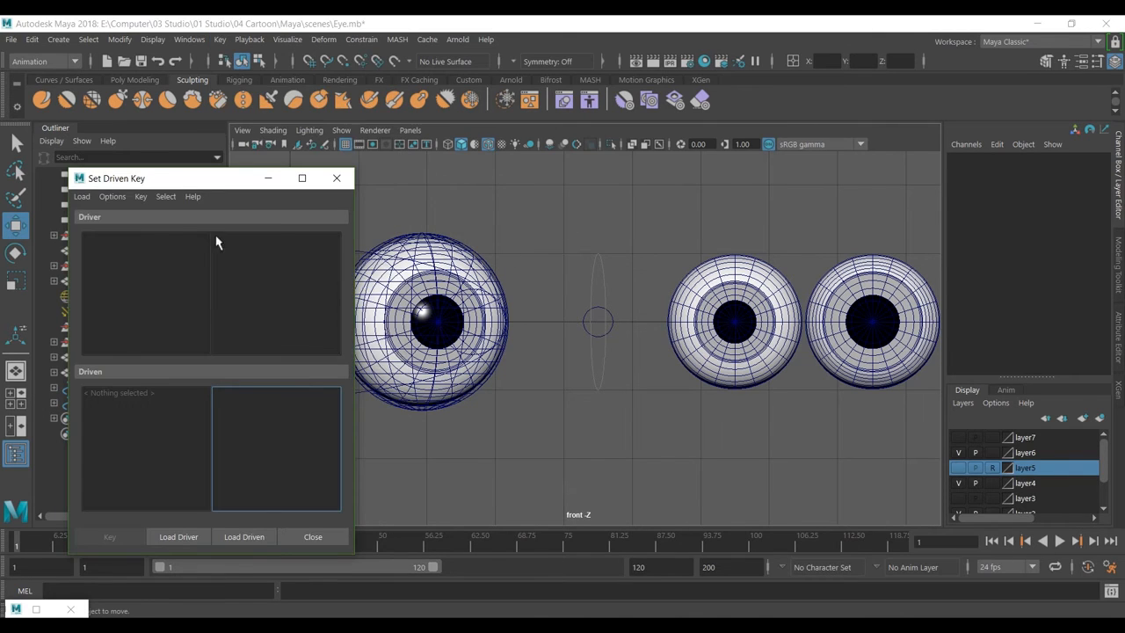
drag(183, 178, 261, 156)
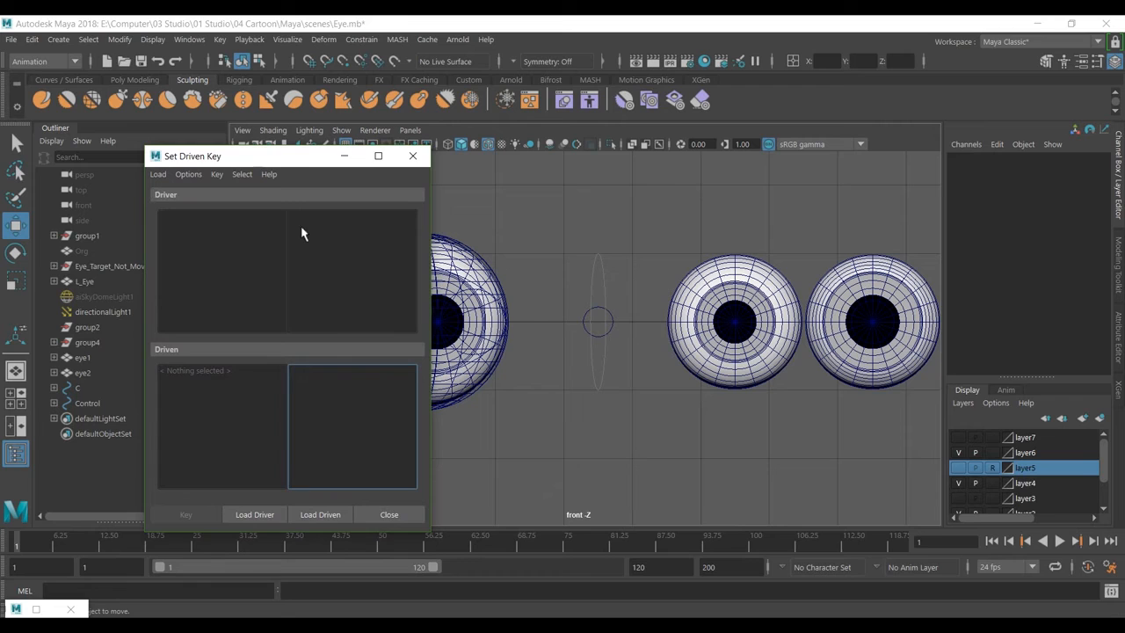
- Load the Slider as the driver in Set Driven Key and choose its Translate Y attribute
click(593, 297)
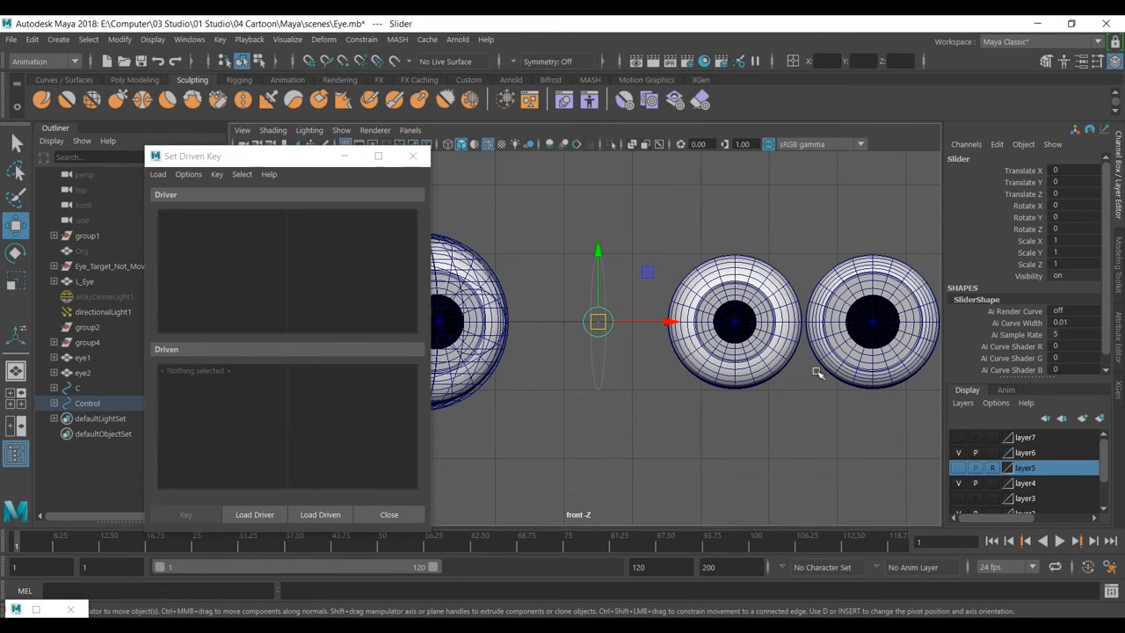
click(272, 514)
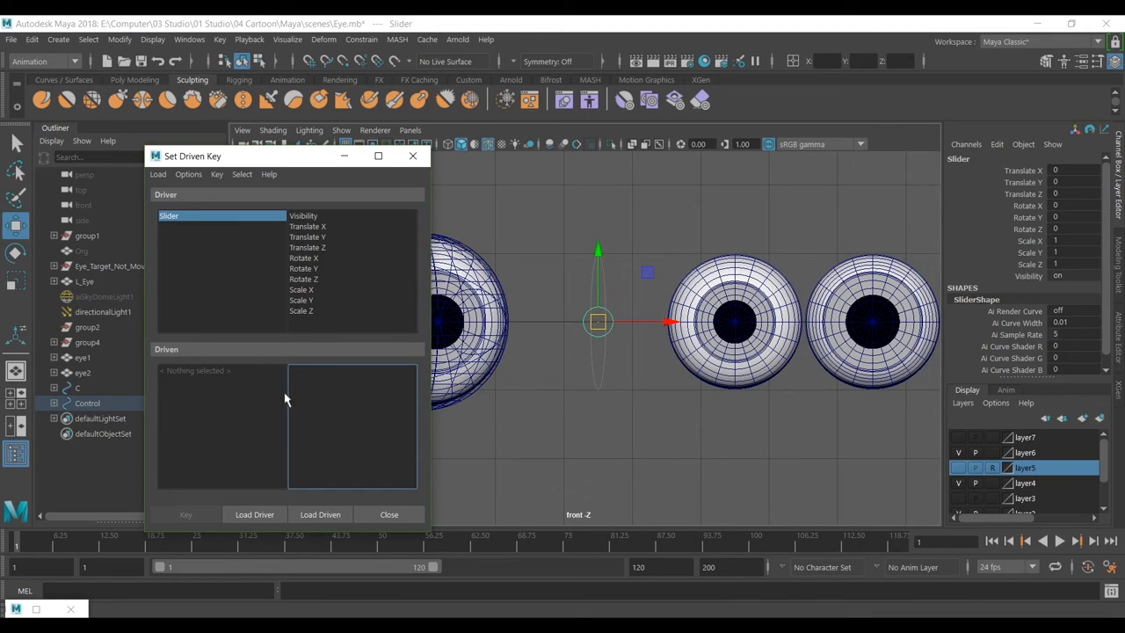
click(322, 237)
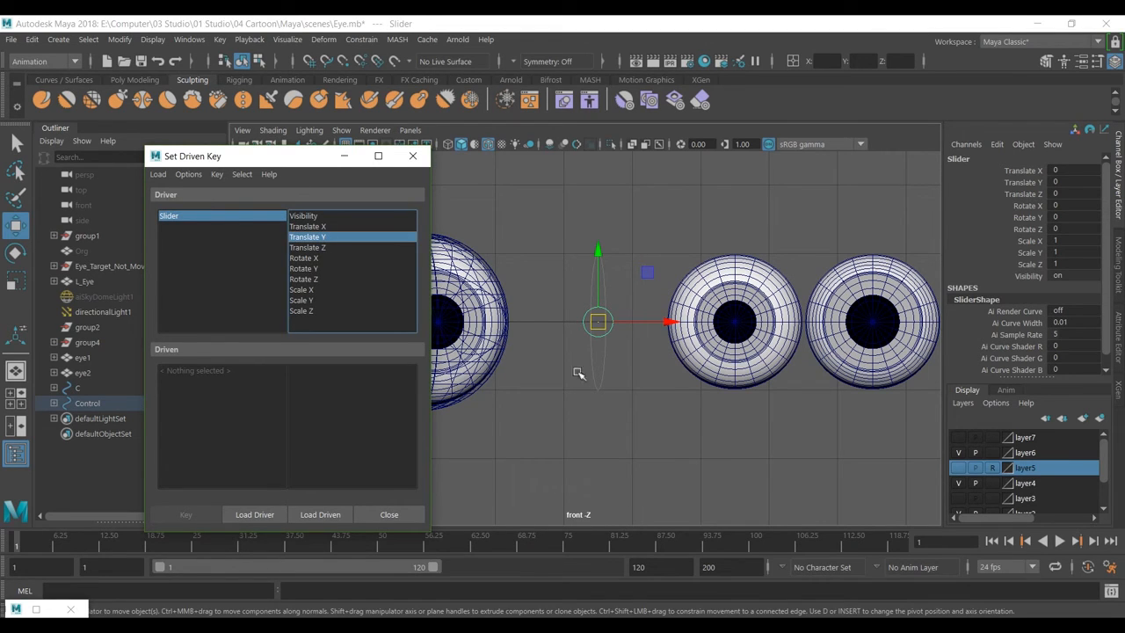
drag(280, 156, 812, 149)
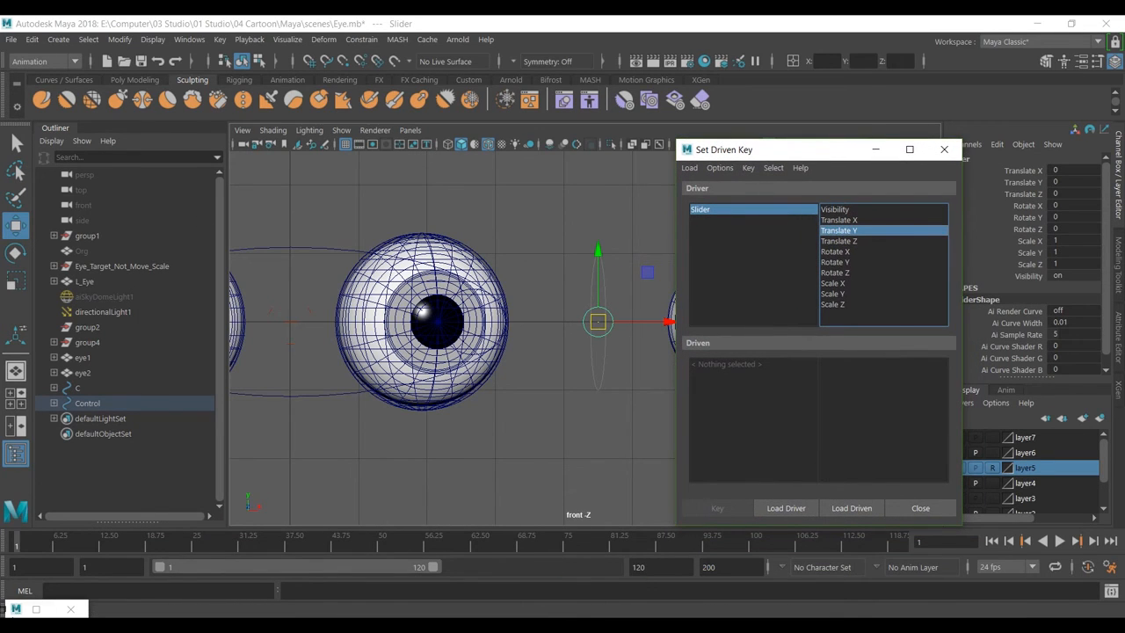
- Select the blendShape2 blend shape node from the Shape Editor and minimize the editor
click(35, 608)
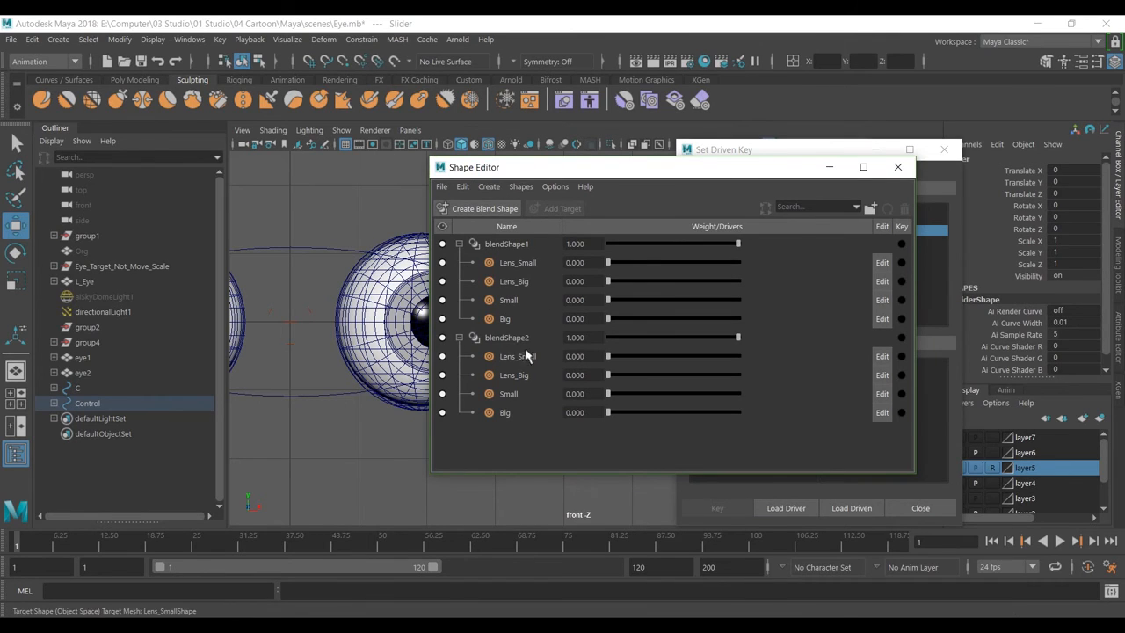
click(458, 338)
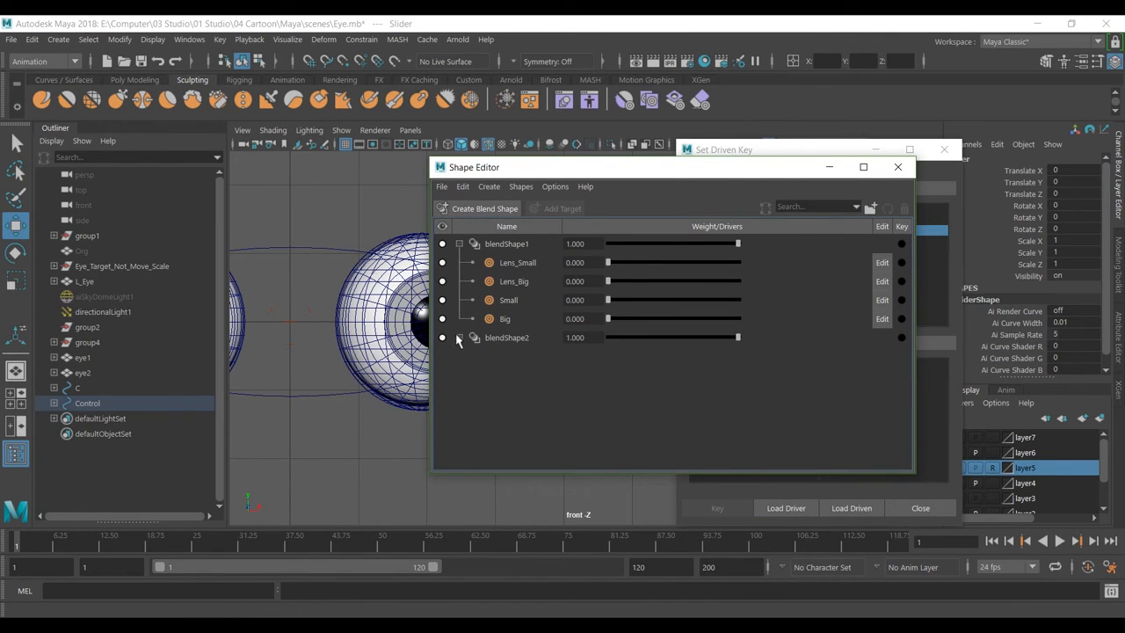
click(458, 338)
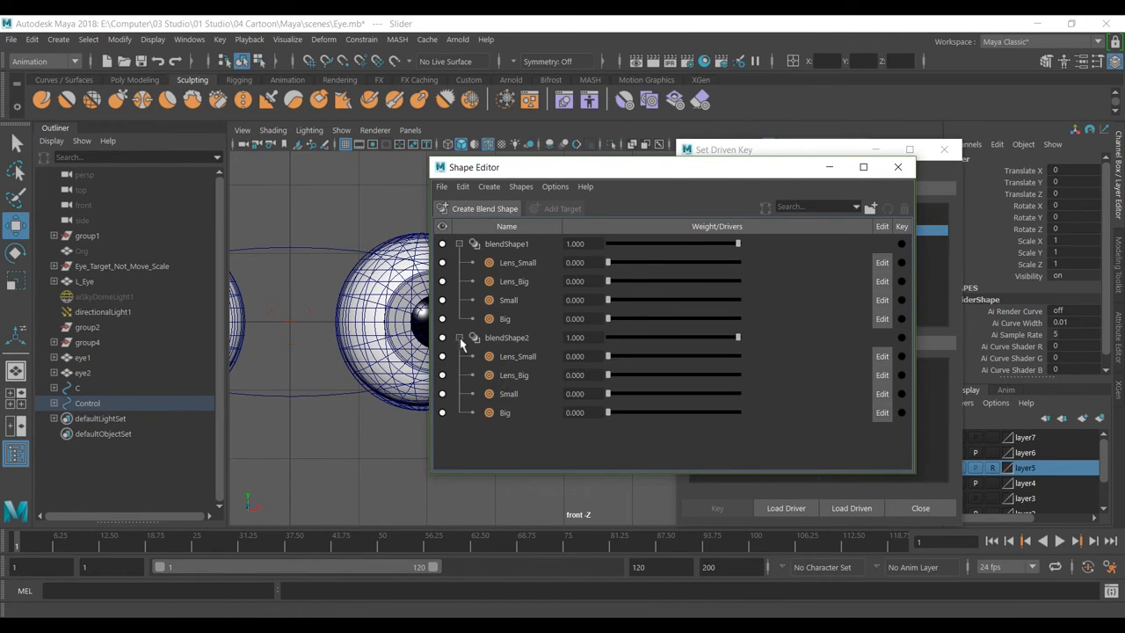
click(507, 337)
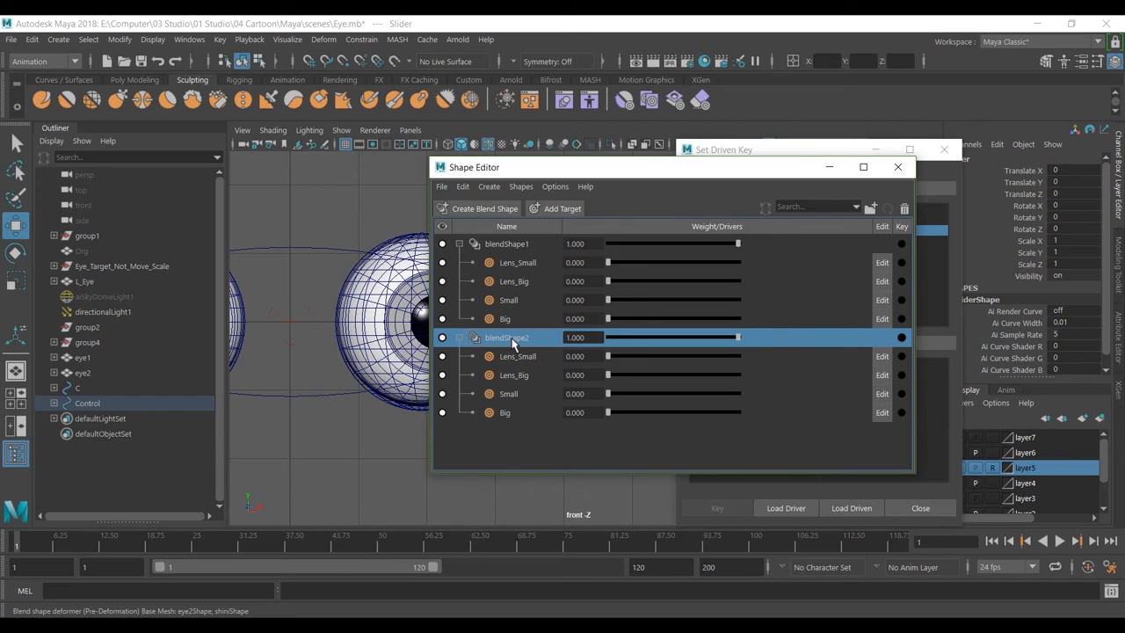
right_click(512, 343)
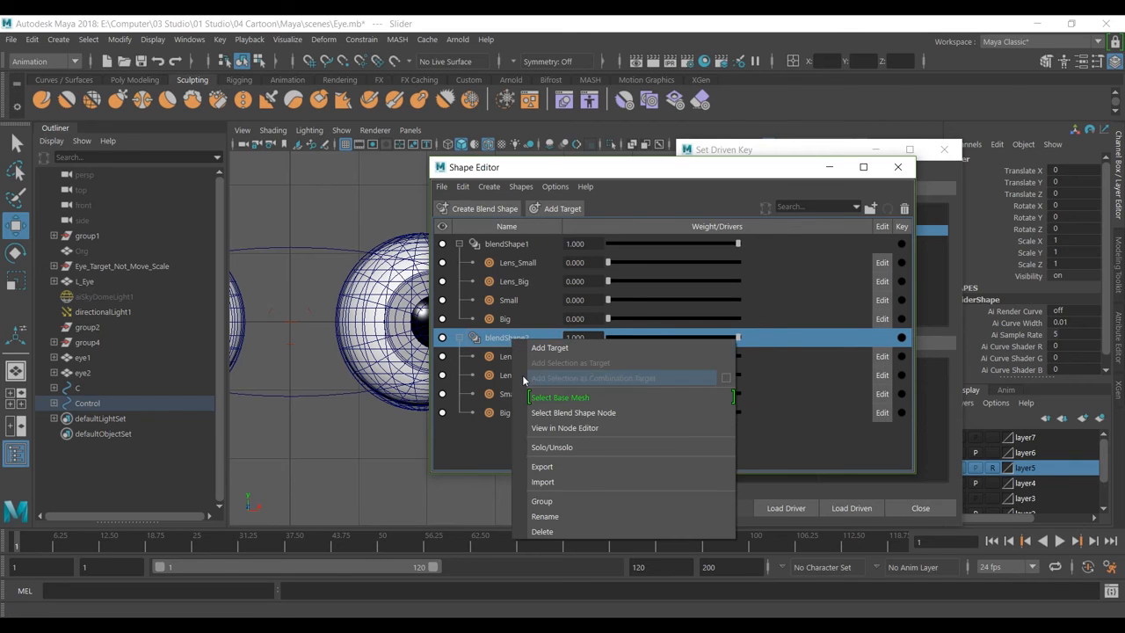
click(603, 417)
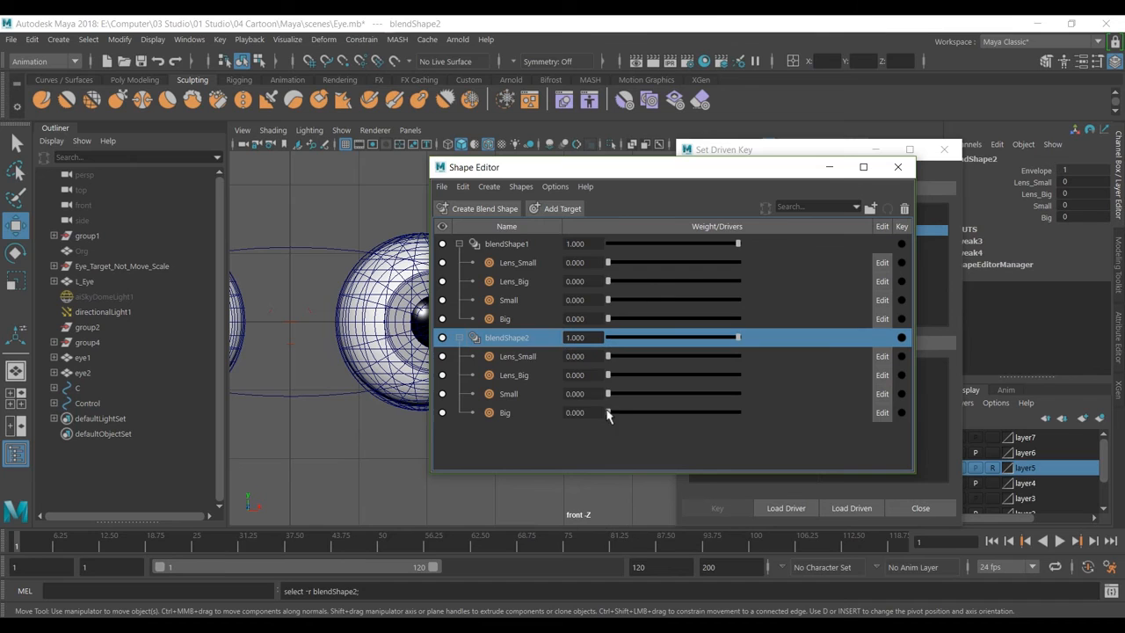
click(830, 158)
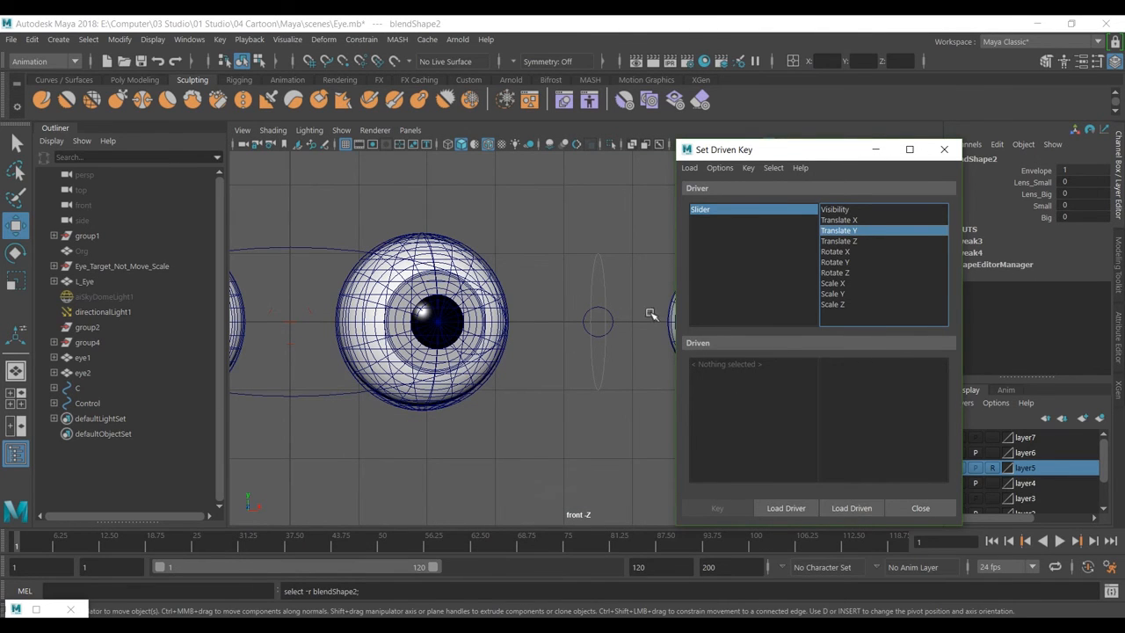
- Load blendShape2 as the driven object and key its Small and Big weights at the Slider's rest position
click(853, 509)
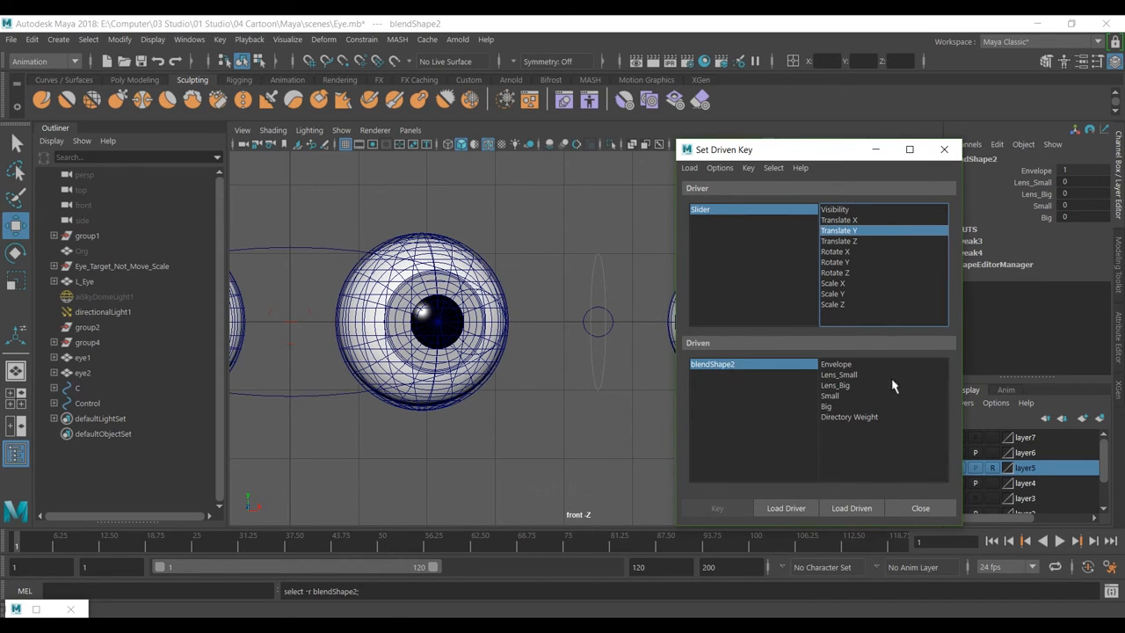
click(830, 396)
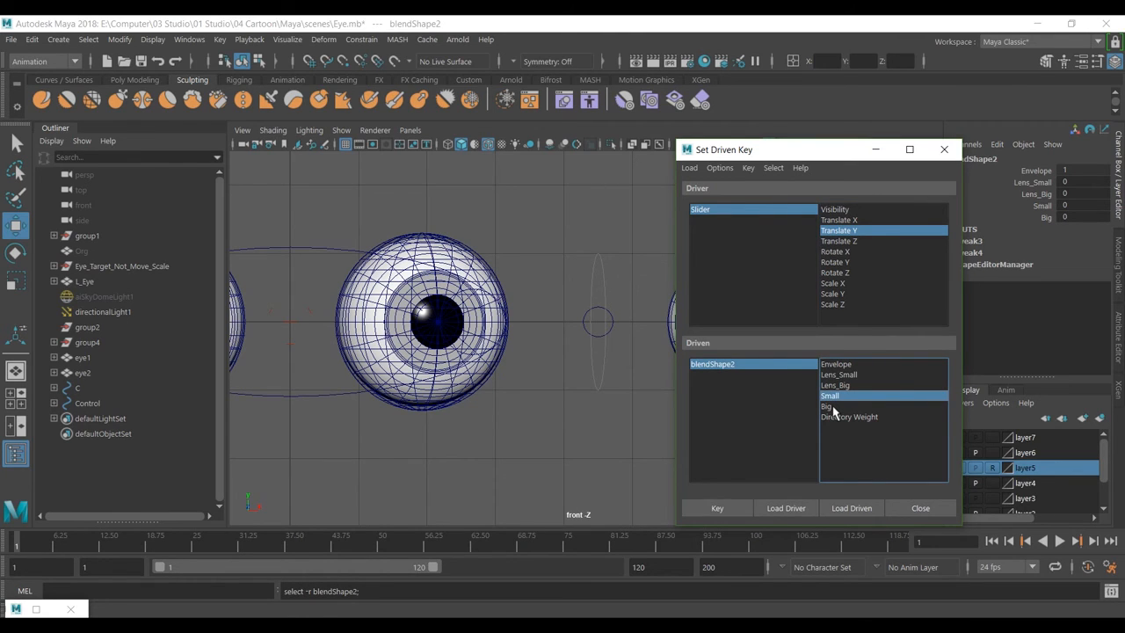
ctrl+click(830, 407)
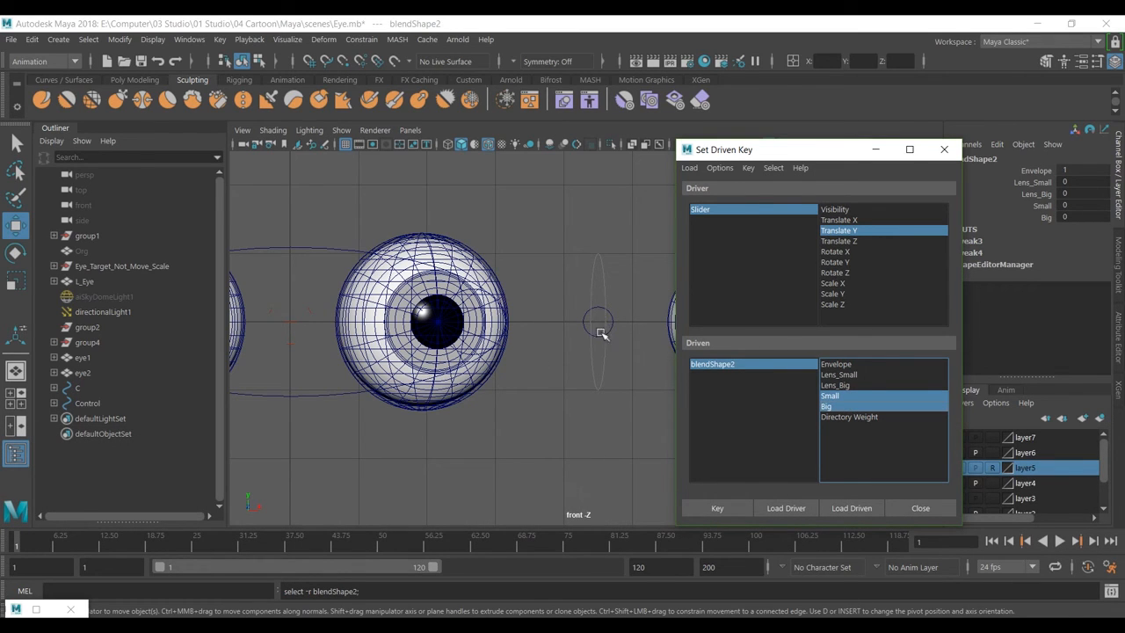
click(722, 508)
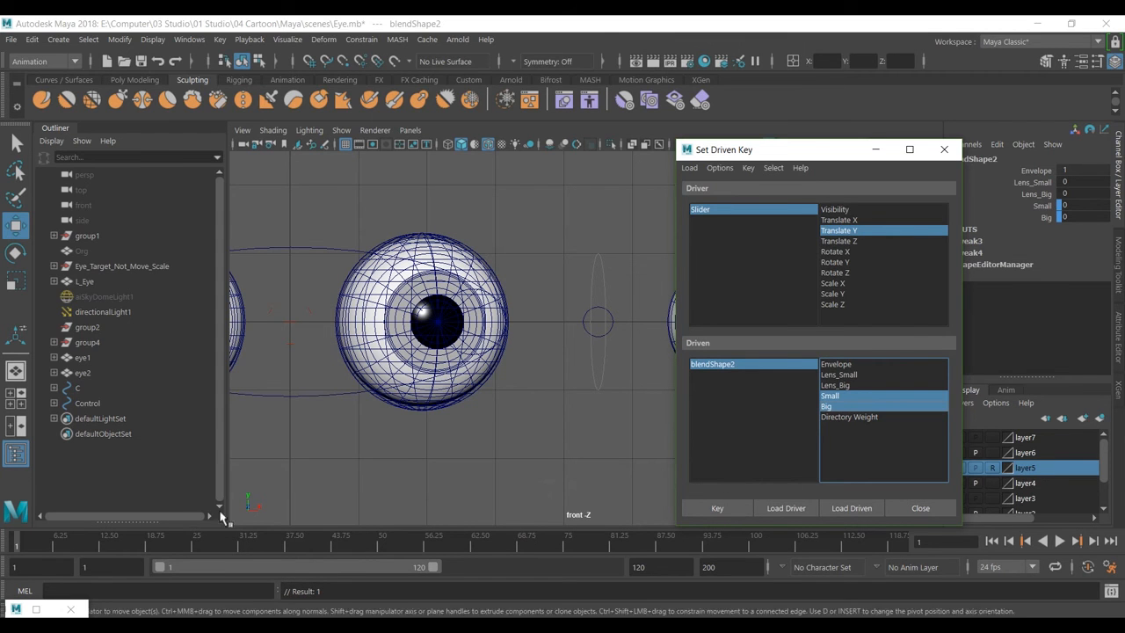
- Restore the Shape Editor and narrow it beside the eye so the Slider and Set Driven Key window stay clear
click(35, 609)
drag(497, 19, 270, 138)
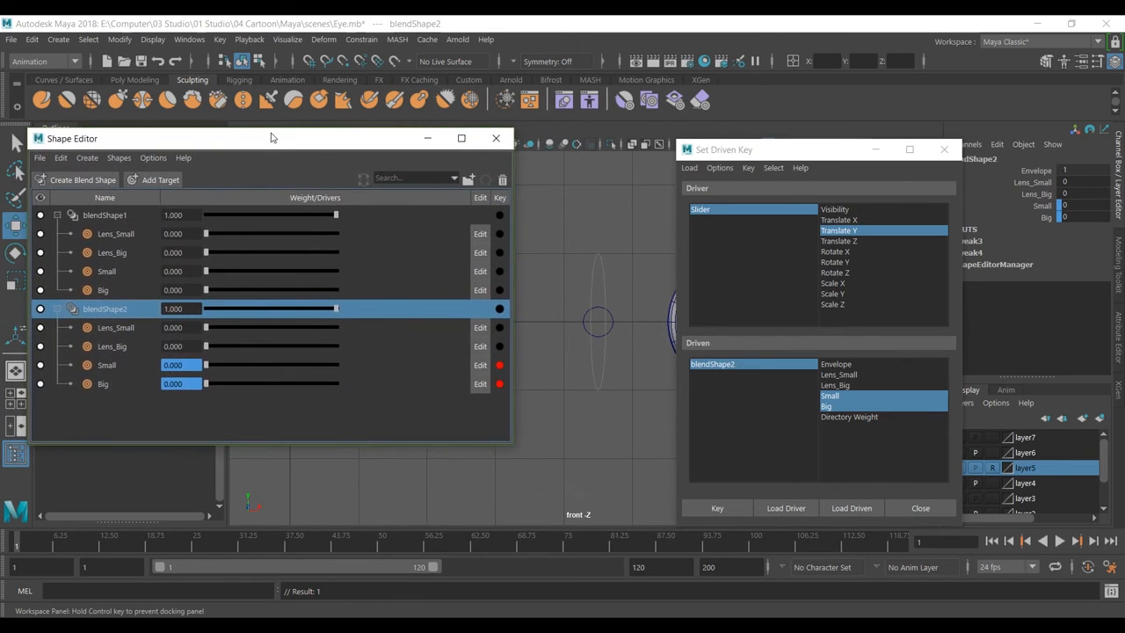
drag(514, 166, 356, 166)
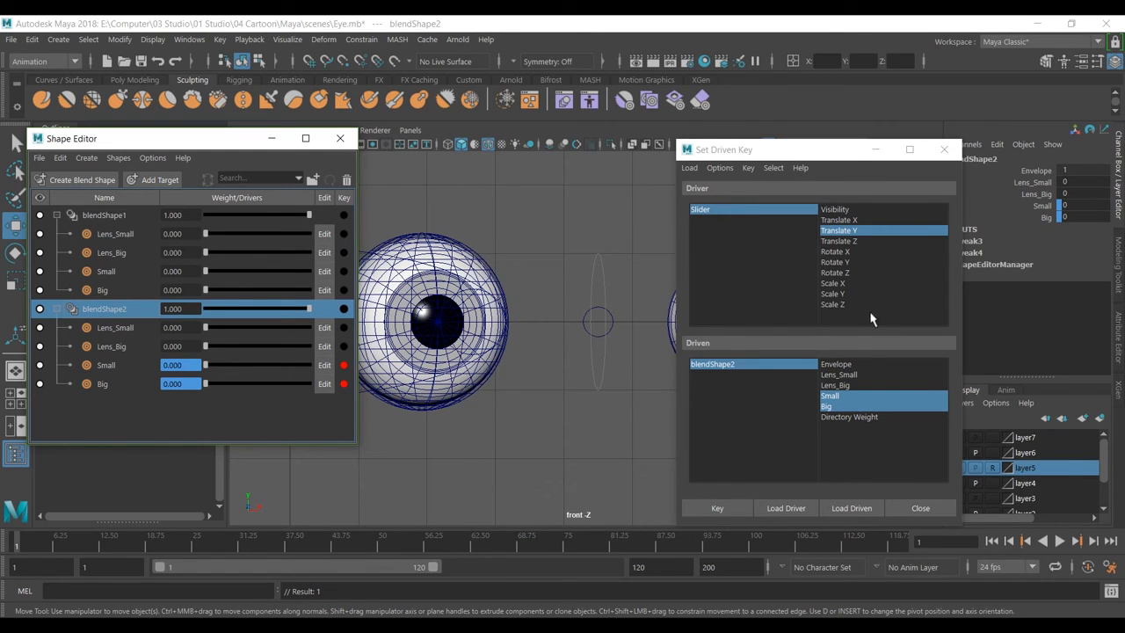
- Raise the Slider to Translate Y 1, set blendShape2's Big weight to 1, and key the driven weights
click(597, 308)
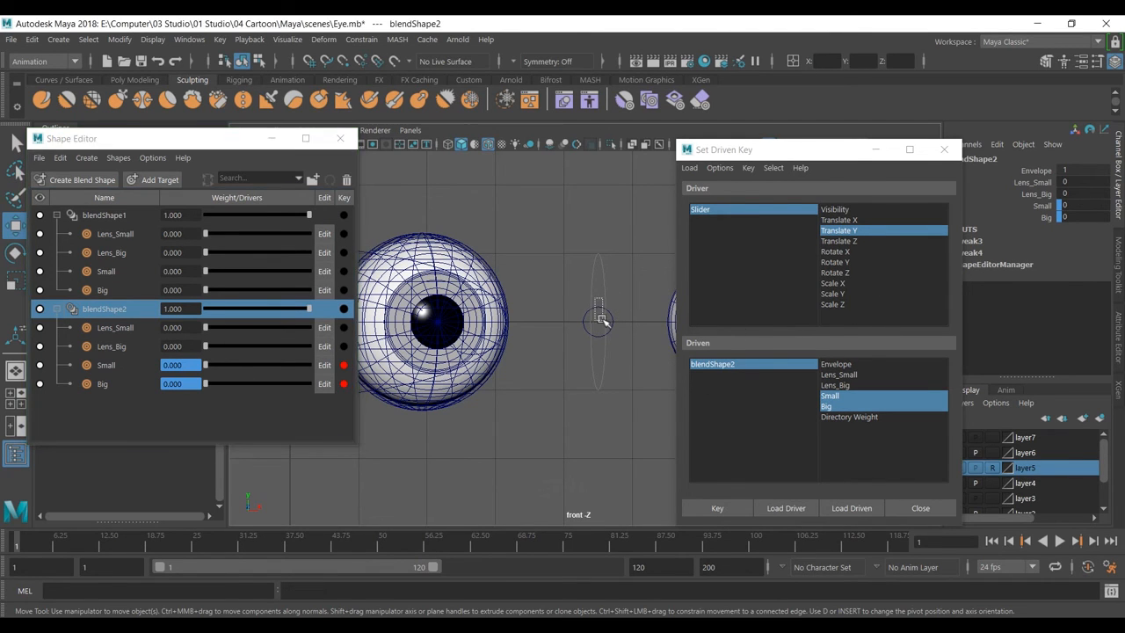
drag(601, 322, 611, 195)
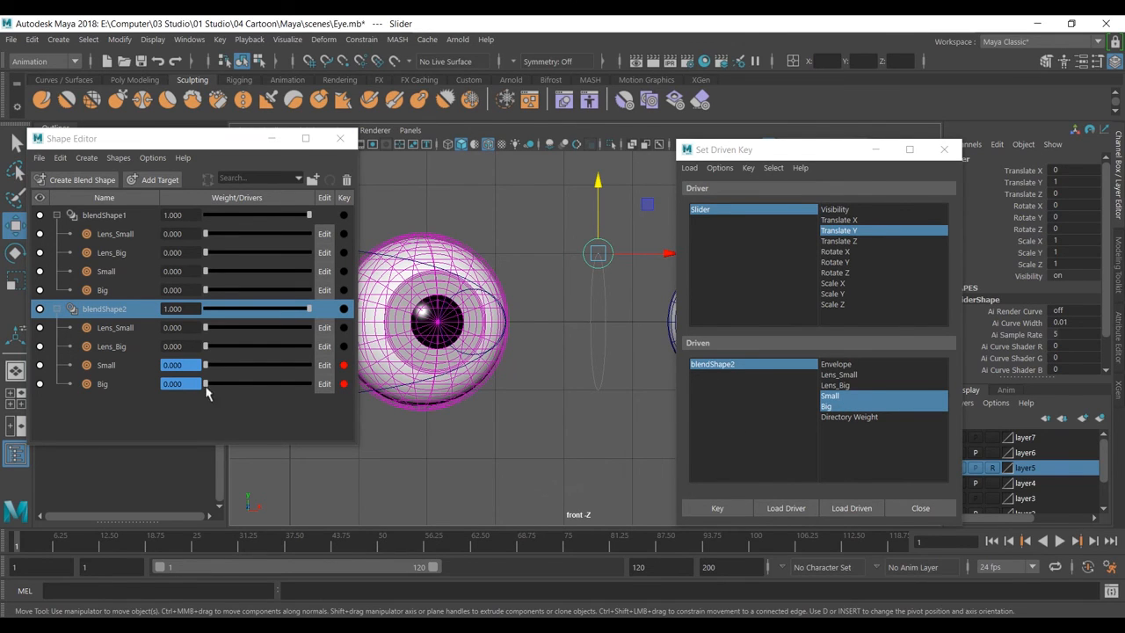
drag(211, 384, 322, 402)
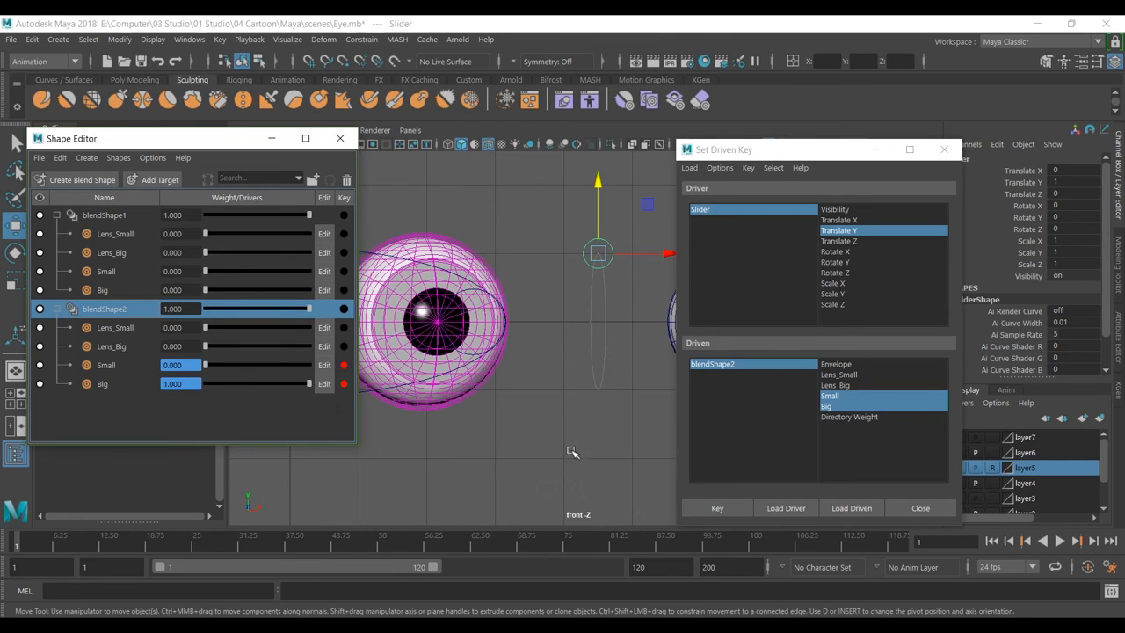
click(717, 510)
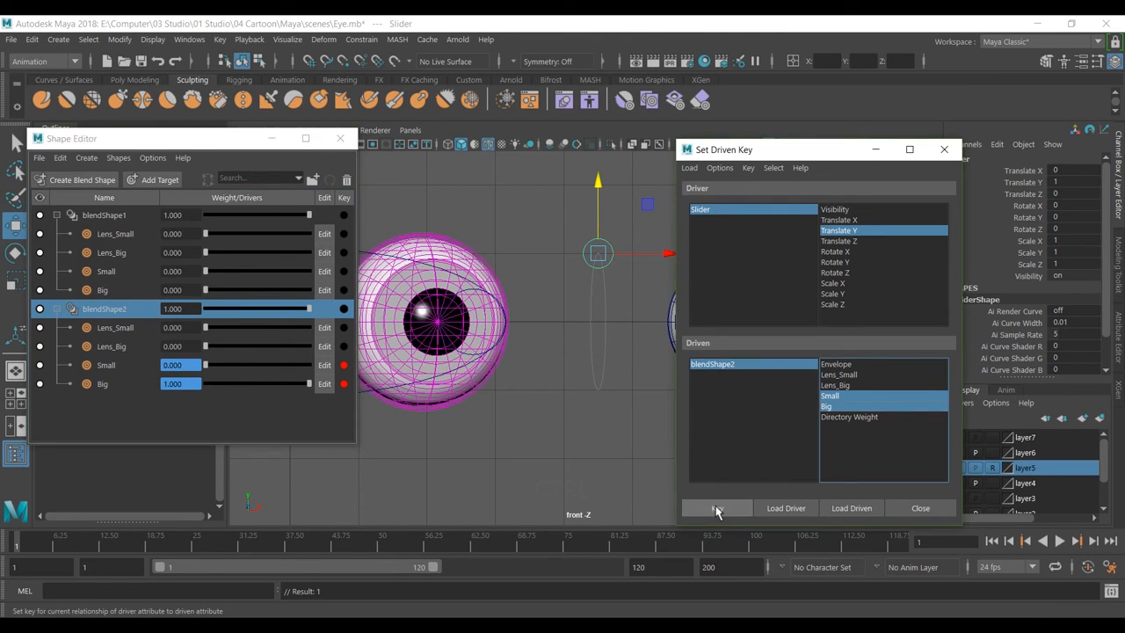
- Lower the Slider to Translate Y -1, set blendShape2's Small weight to 1, and key the driven weights
drag(598, 181, 610, 318)
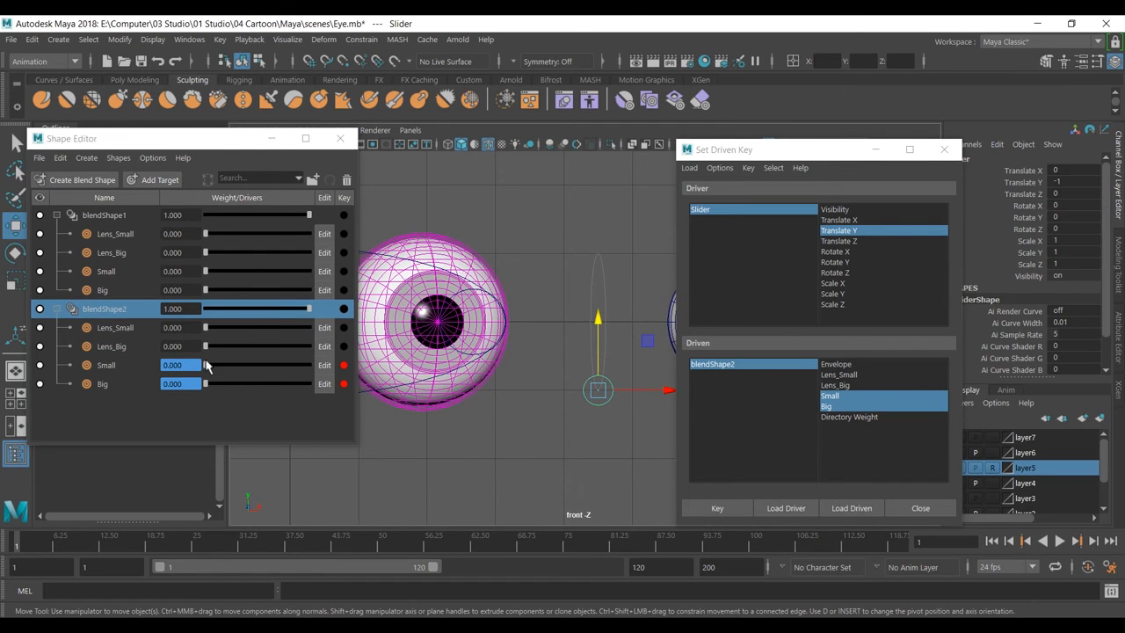
drag(206, 365, 312, 365)
click(716, 508)
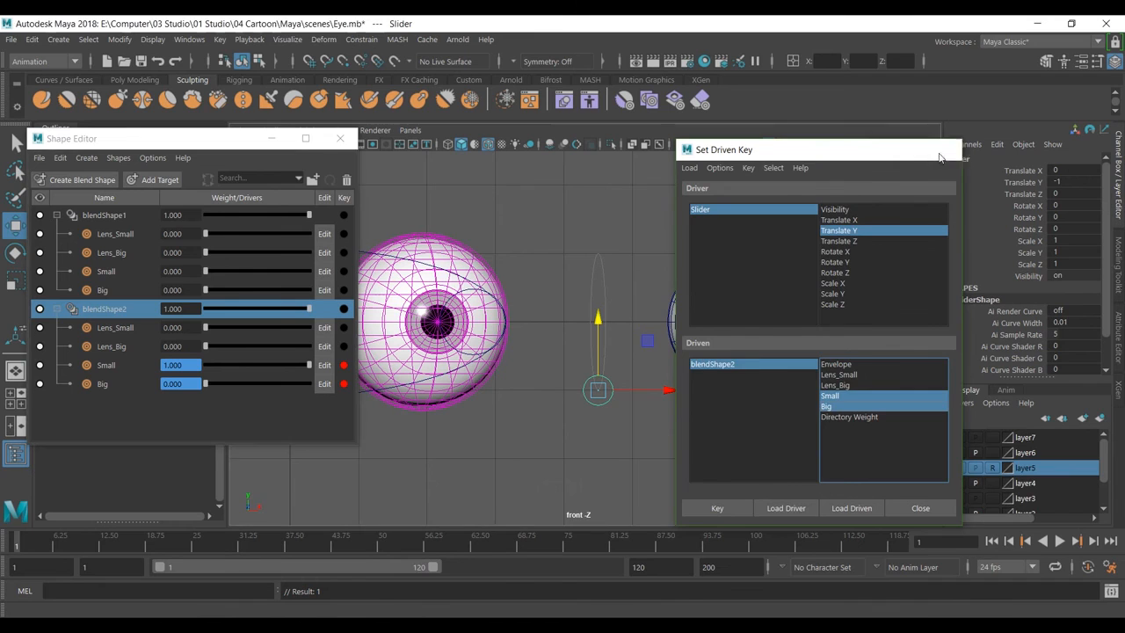
- Close the Set Driven Key and Shape Editor windows and clear the selection
click(944, 148)
click(340, 138)
click(558, 225)
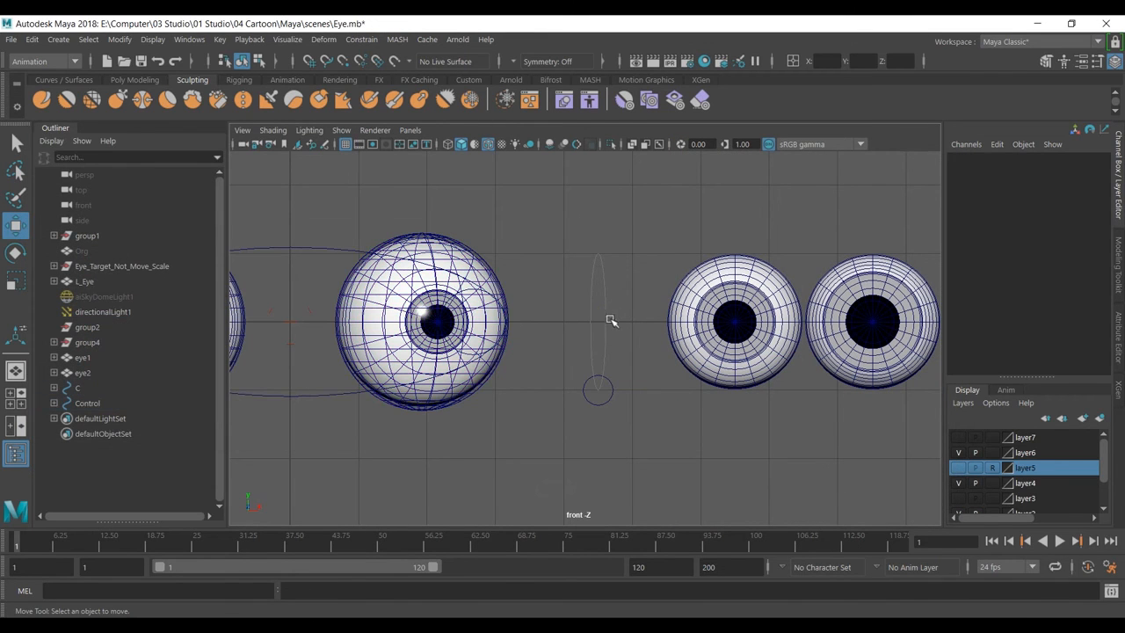
- Test the Slider's effect on the pupil in the front and perspective views, leaving it near the ellipse's centre
click(597, 369)
drag(598, 322, 616, 307)
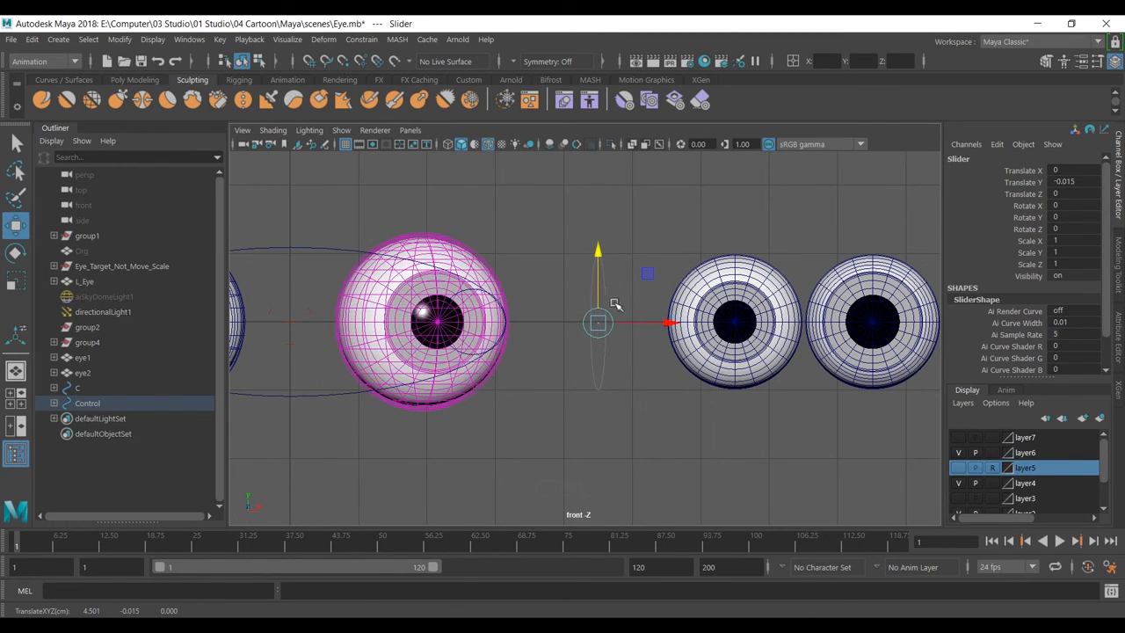
key(space)
key(space)
mouse_move(774, 254)
mouse_down()
mouse_move(780, 172)
mouse_move(800, 359)
mouse_move(786, 193)
mouse_move(787, 251)
mouse_up()
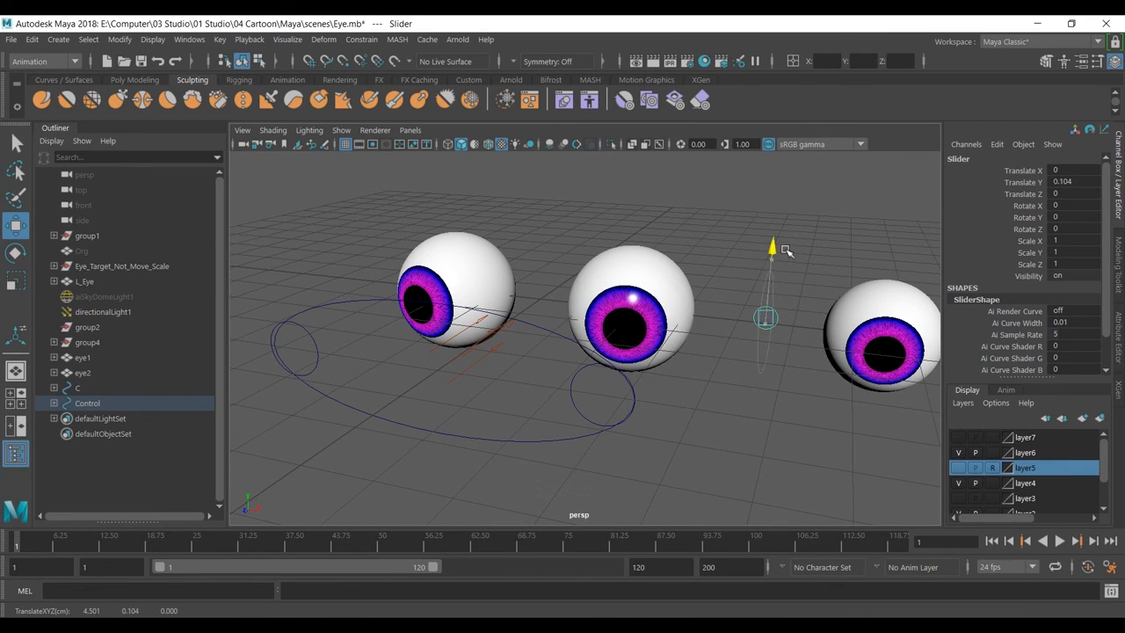
- Test moving the aim control C and its child circle L, and undo both moves
click(531, 334)
drag(467, 374, 461, 413)
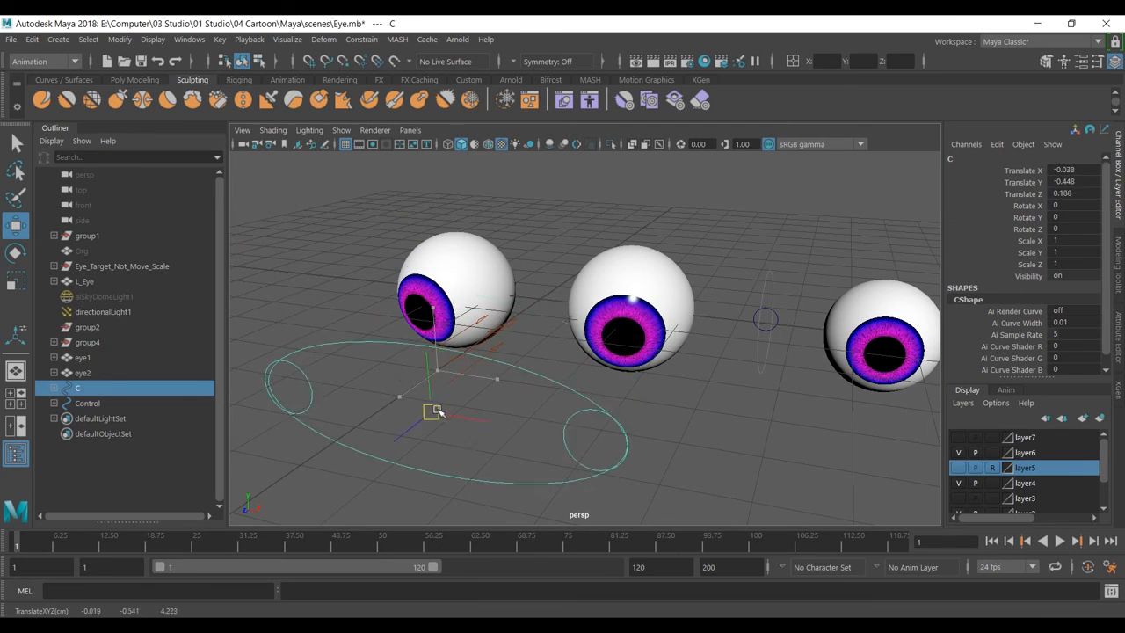
click(578, 414)
drag(577, 414, 538, 409)
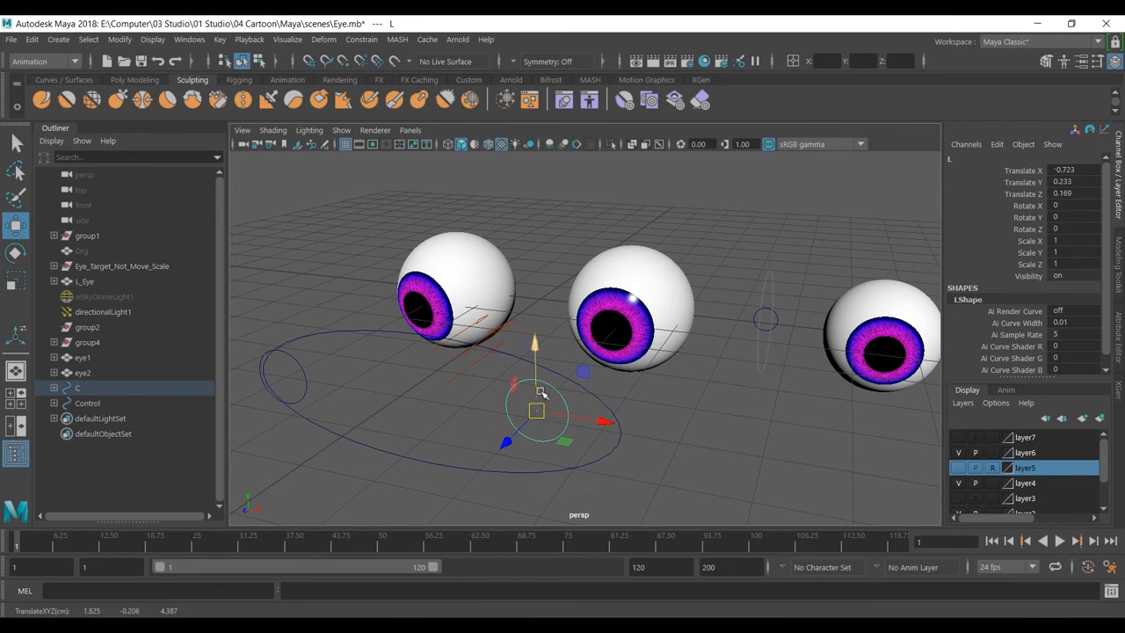
key(ctrl)
key(ctrl+z)
key(ctrl+z)
key(ctrl+z)
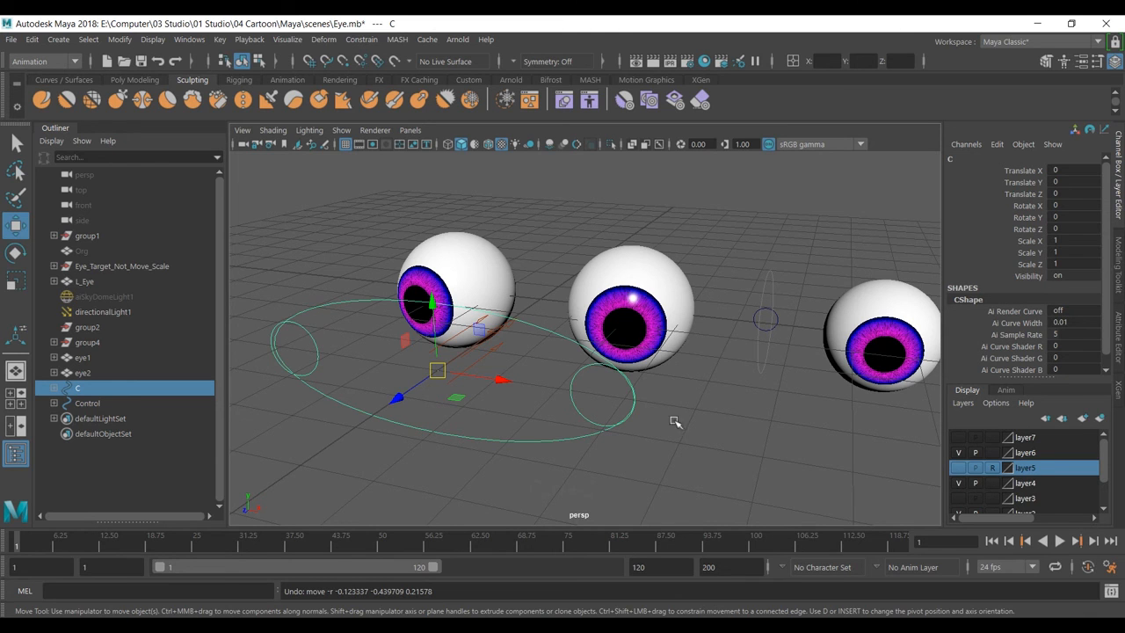
- Examine the Script Editor's command history and its MEL and Python input areas, and close the editor
click(1111, 591)
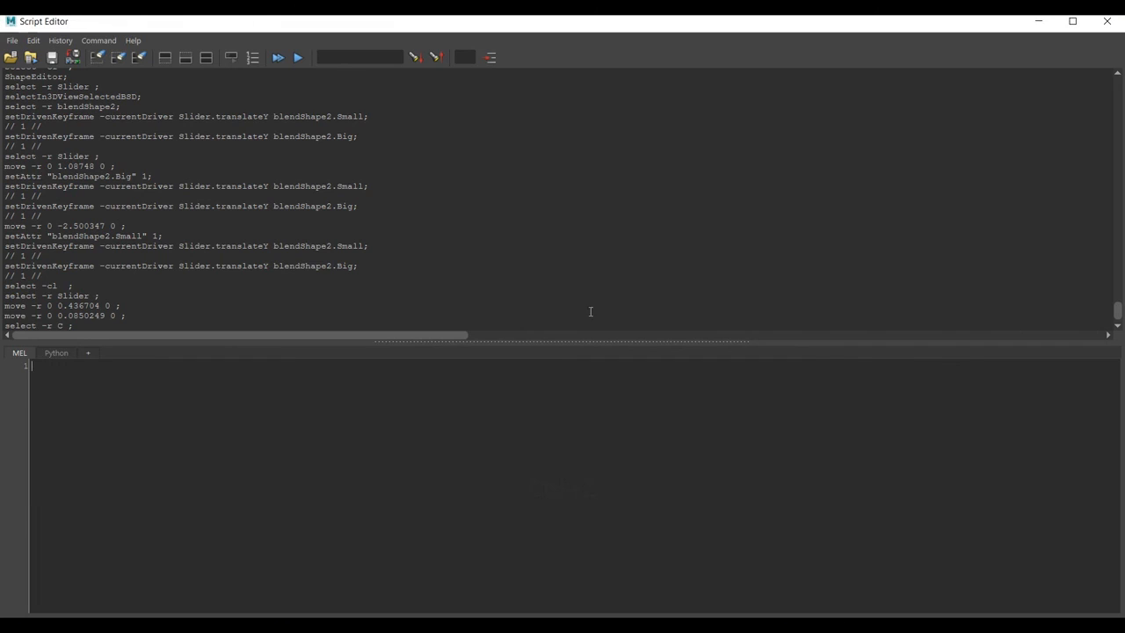
click(52, 353)
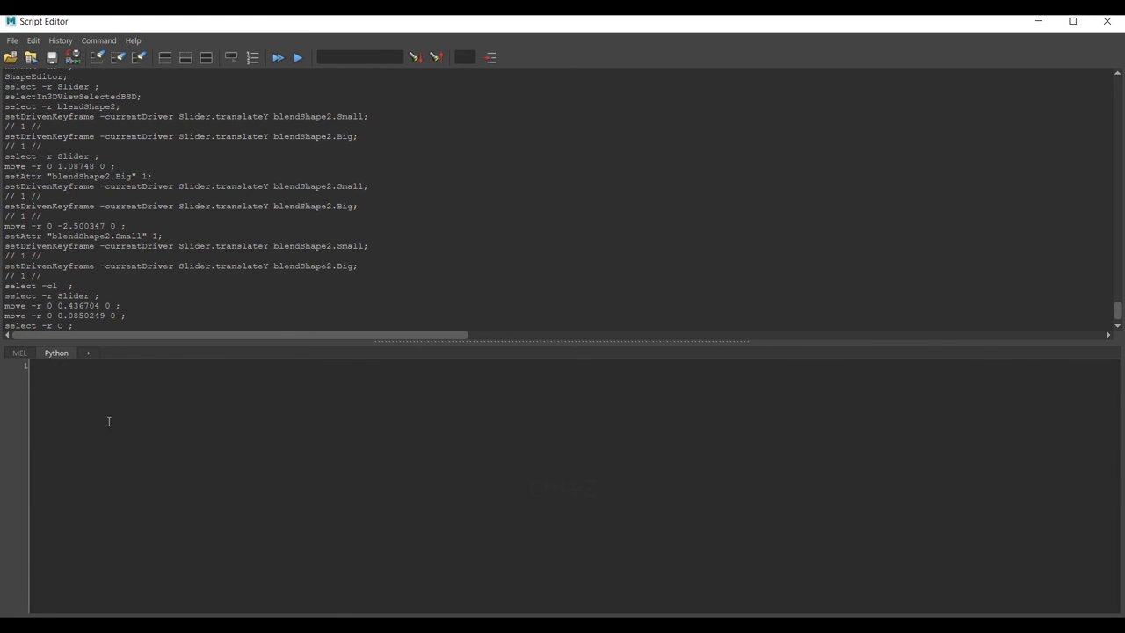
click(21, 354)
click(1107, 22)
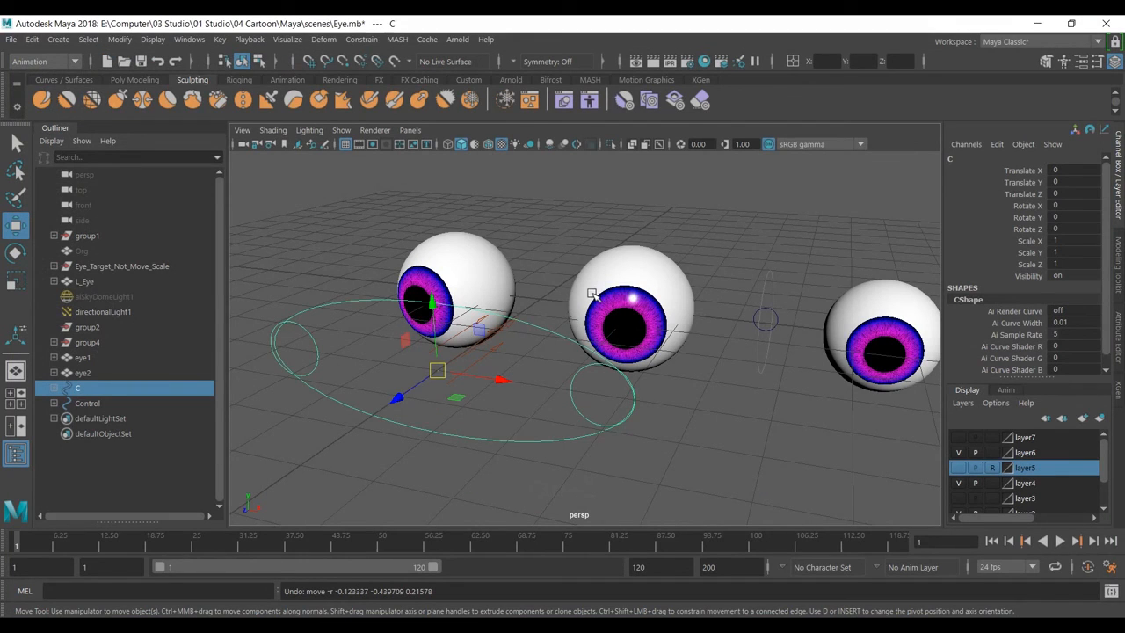